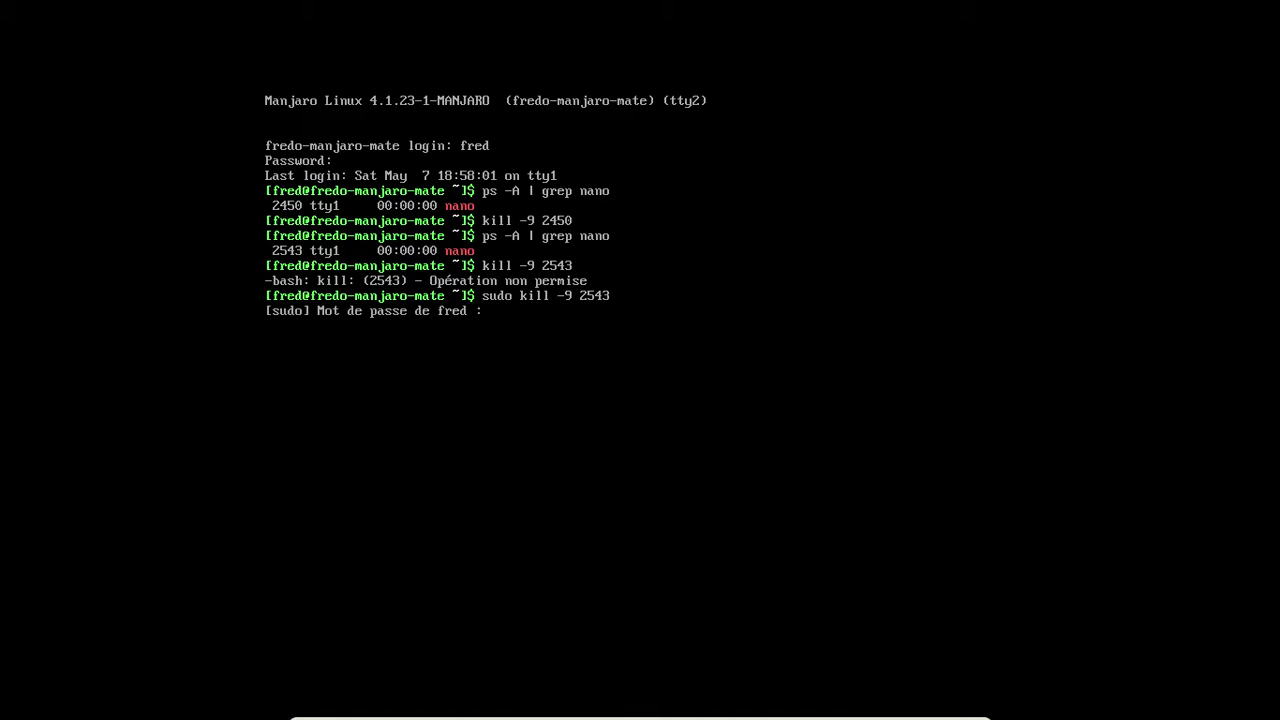
# Step: Kill the stuck nano process with sudo kill -9 and clear the console
pyautogui.press('Return')
pyautogui.hotkey('ctrl', 'alt', 'F1')
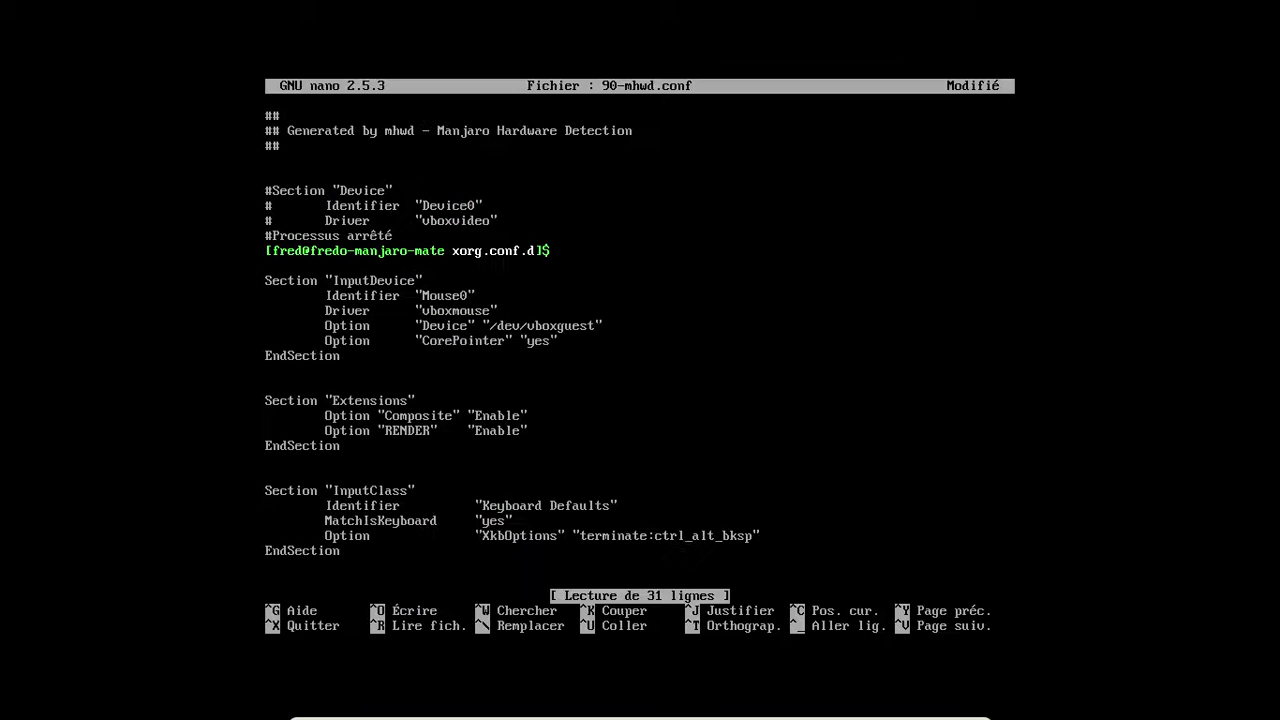
pyautogui.write('clea')
pyautogui.press('BackSpace')
pyautogui.press('BackSpace')
pyautogui.write('ear')
pyautogui.press('Return')
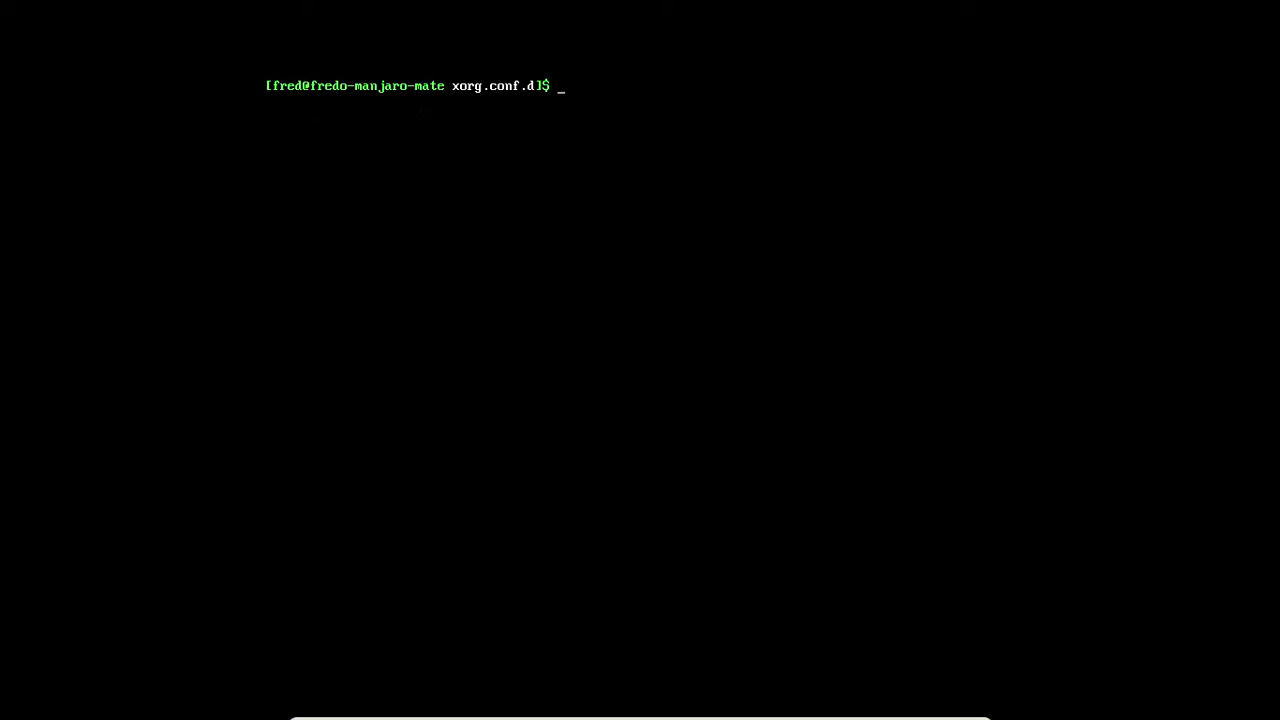
# Step: Install vim 7.4.1689 and vim-runtime with yaourt -S vim, then start a sudo vim command
pyautogui.write('pacman ')
pyautogui.write('-S vim')
pyautogui.press('Delete')
pyautogui.press('Delete')
pyautogui.press('Delete')
pyautogui.press('Delete')
pyautogui.press('Delete')
pyautogui.press('Delete')
pyautogui.write('yaourt')
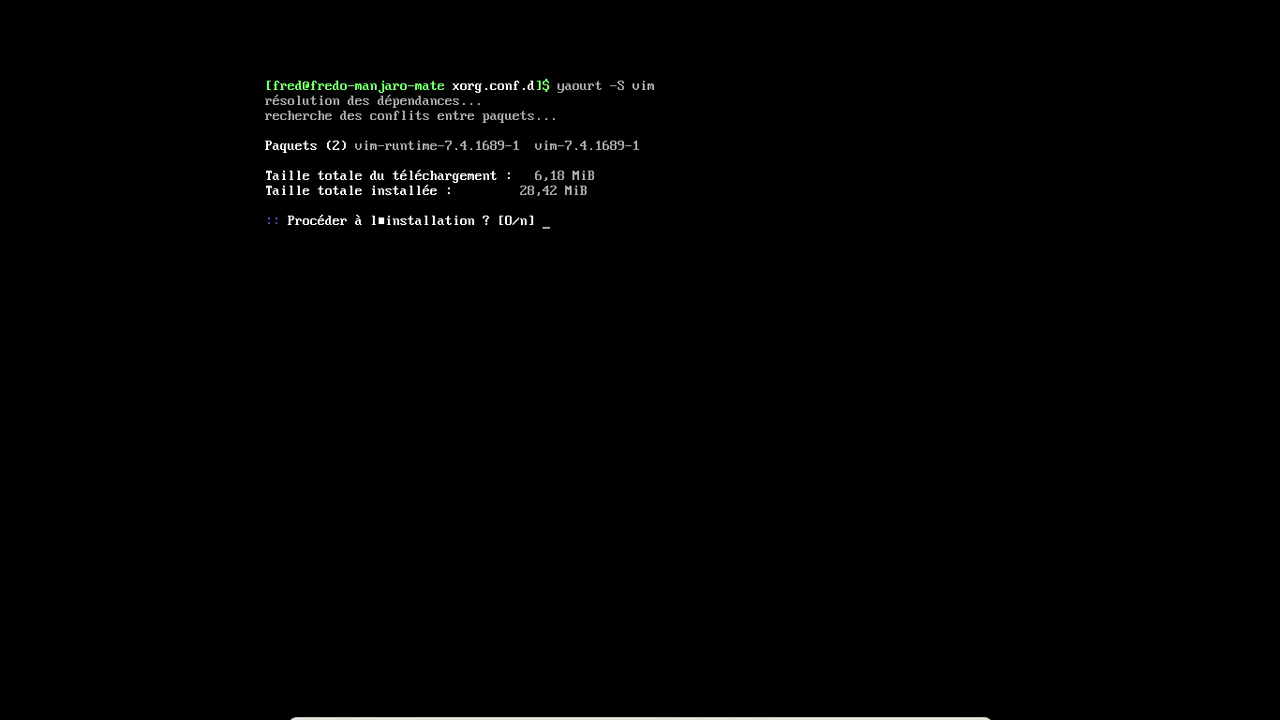
pyautogui.press('Return')
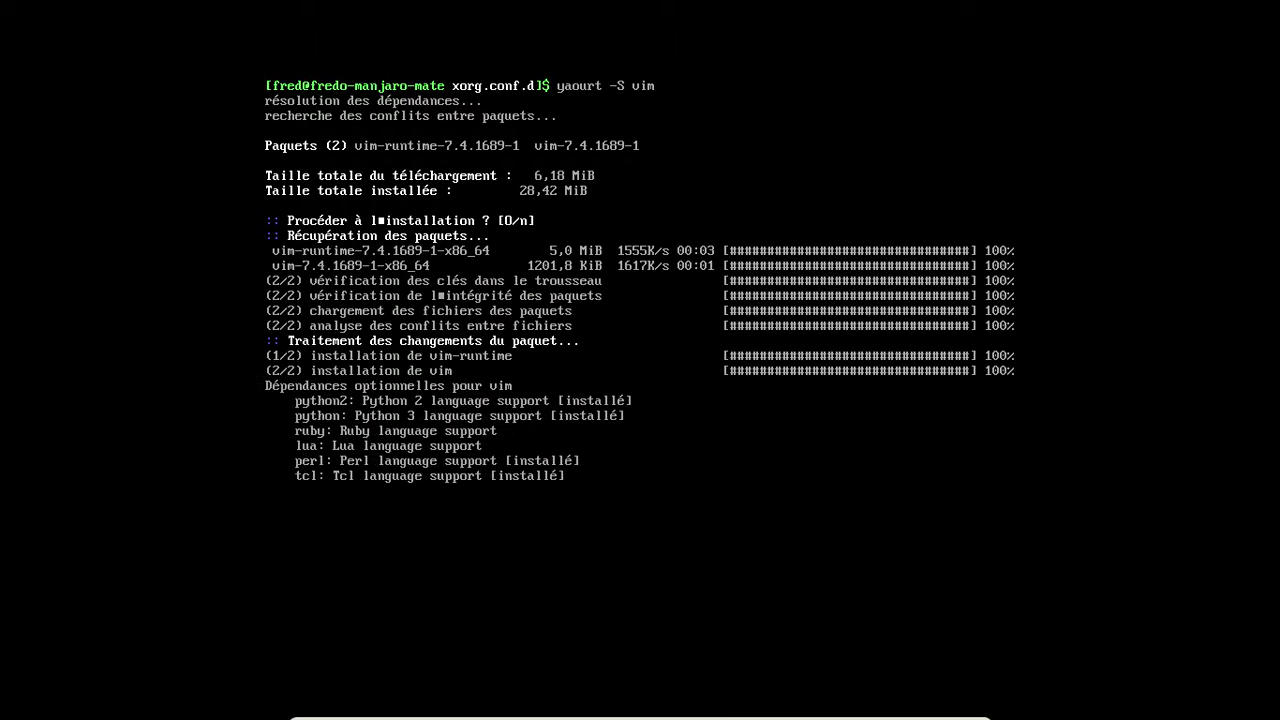
pyautogui.write('sudo vim')
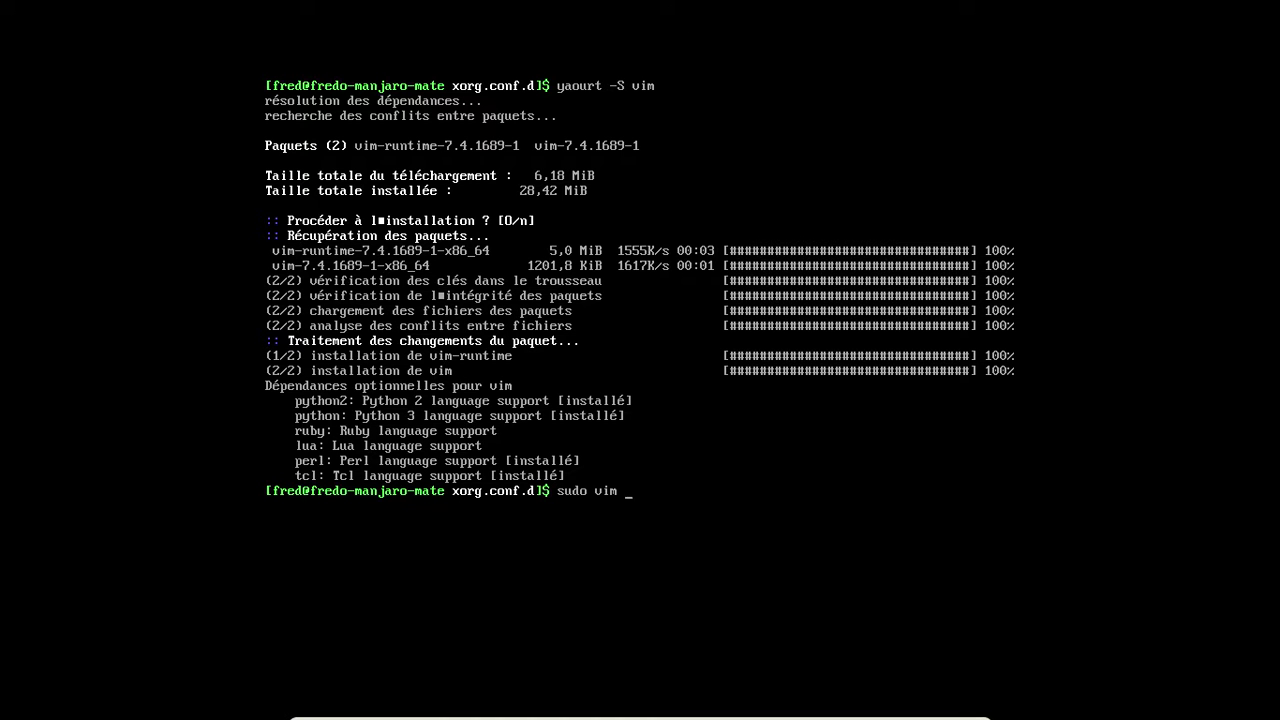
pyautogui.write(' 90')
# Step: Open 90-mhwd.conf in vim as root and prefix each Device section line with #
pyautogui.press('Tab')
pyautogui.press('Return')
pyautogui.press('Down')
pyautogui.press('Down')
pyautogui.press('Down')
pyautogui.press('Down')
pyautogui.press('Down')
pyautogui.press('N')
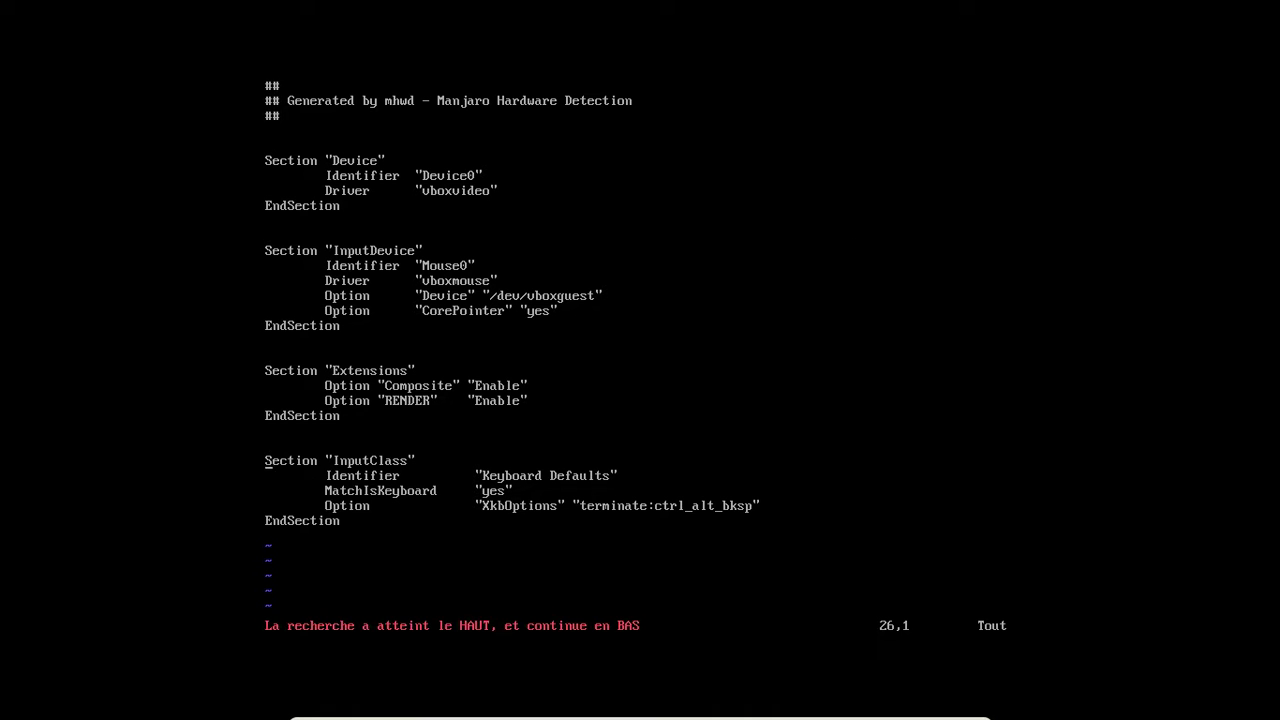
pyautogui.press('i')
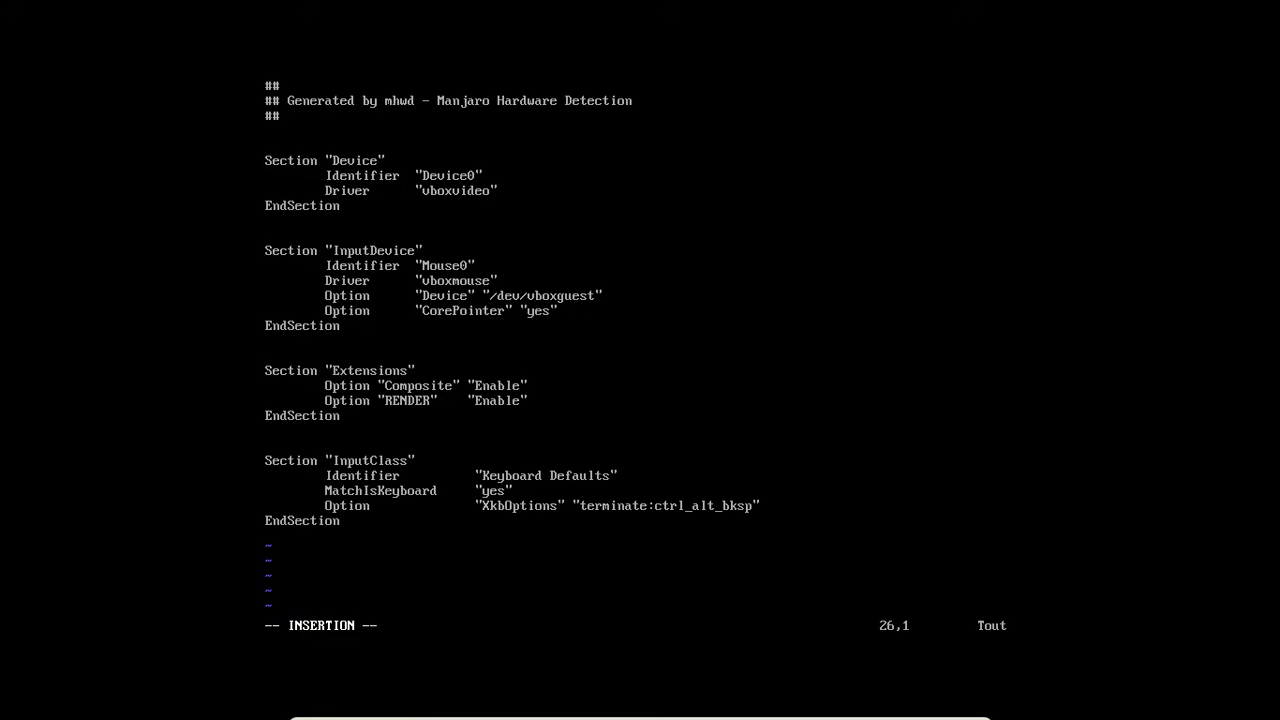
pyautogui.press('Up')
pyautogui.press('Up')
pyautogui.press('Up')
pyautogui.press('Up')
pyautogui.press('Up')
pyautogui.press('Up')
pyautogui.press('Up')
pyautogui.press('Up')
pyautogui.press('Up')
pyautogui.press('Up')
pyautogui.press('Up')
pyautogui.press('Up')
pyautogui.press('Up')
pyautogui.press('Up')
pyautogui.press('Up')
pyautogui.press('Up')
pyautogui.press('Up')
pyautogui.press('Up')
pyautogui.press('Up')
pyautogui.press('Up')
pyautogui.write('#')
pyautogui.press('Down')
pyautogui.write('#')
pyautogui.press('Down')
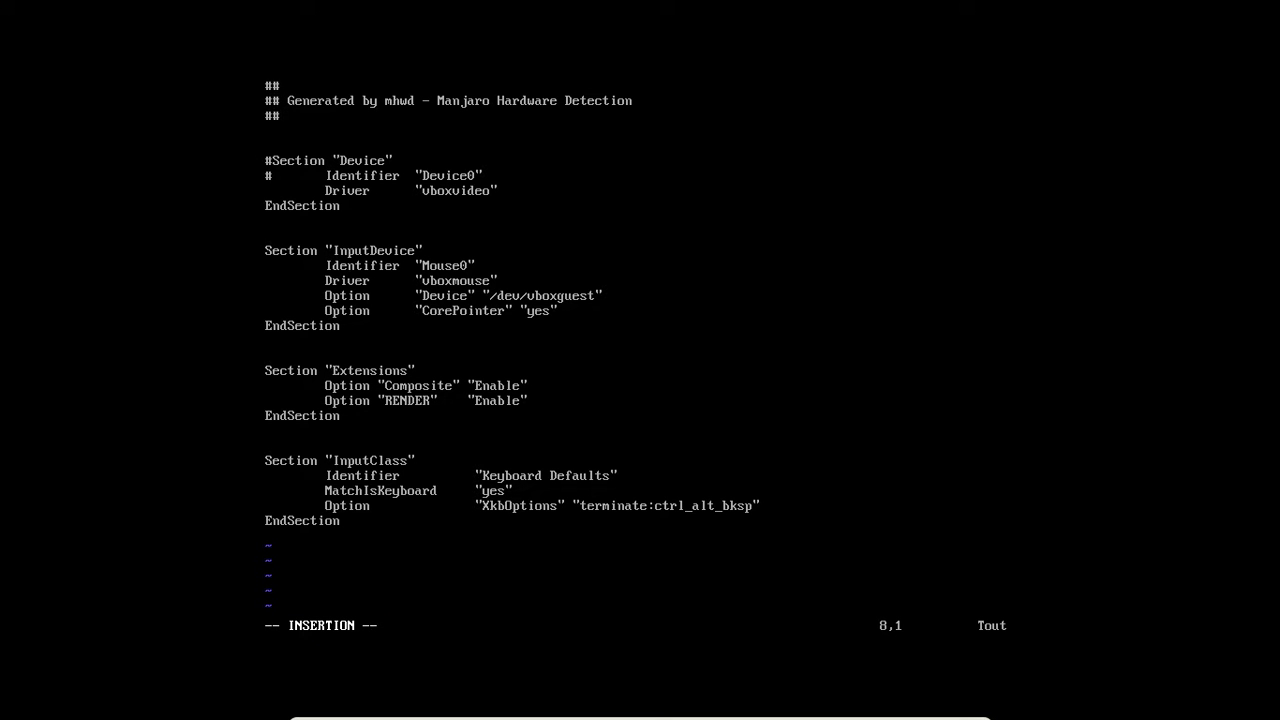
pyautogui.write('#')
pyautogui.press('Down')
pyautogui.press('Left')
pyautogui.write('#')
# Step: Save 90-mhwd.conf with :wq and return to the home directory
pyautogui.press('Escape')
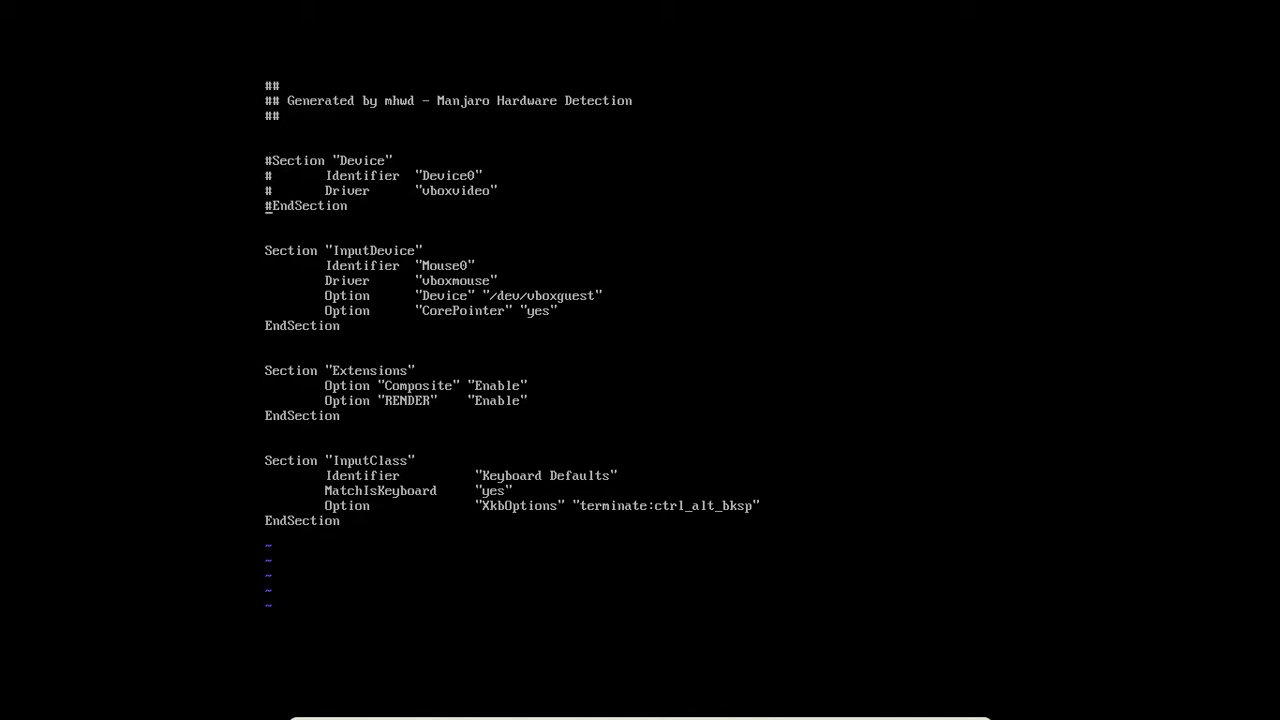
pyautogui.write(':wq')
pyautogui.press('Return')
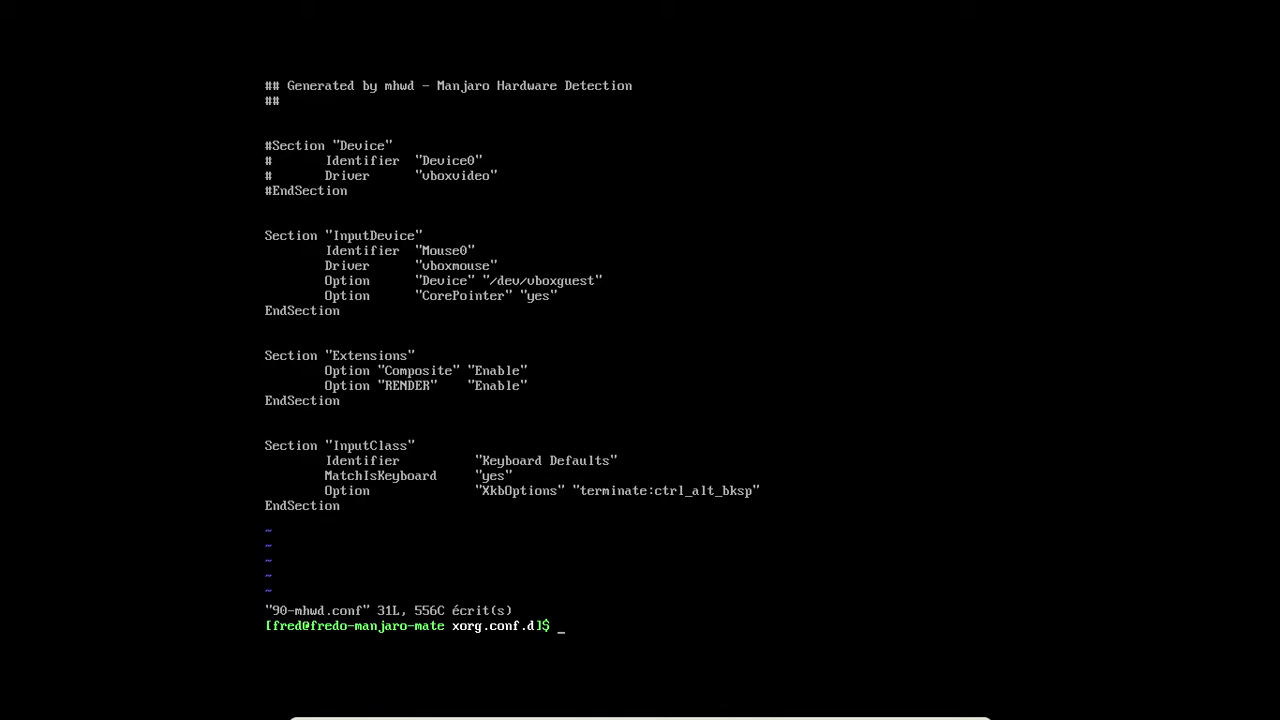
pyautogui.write('cd')
pyautogui.press('Return')
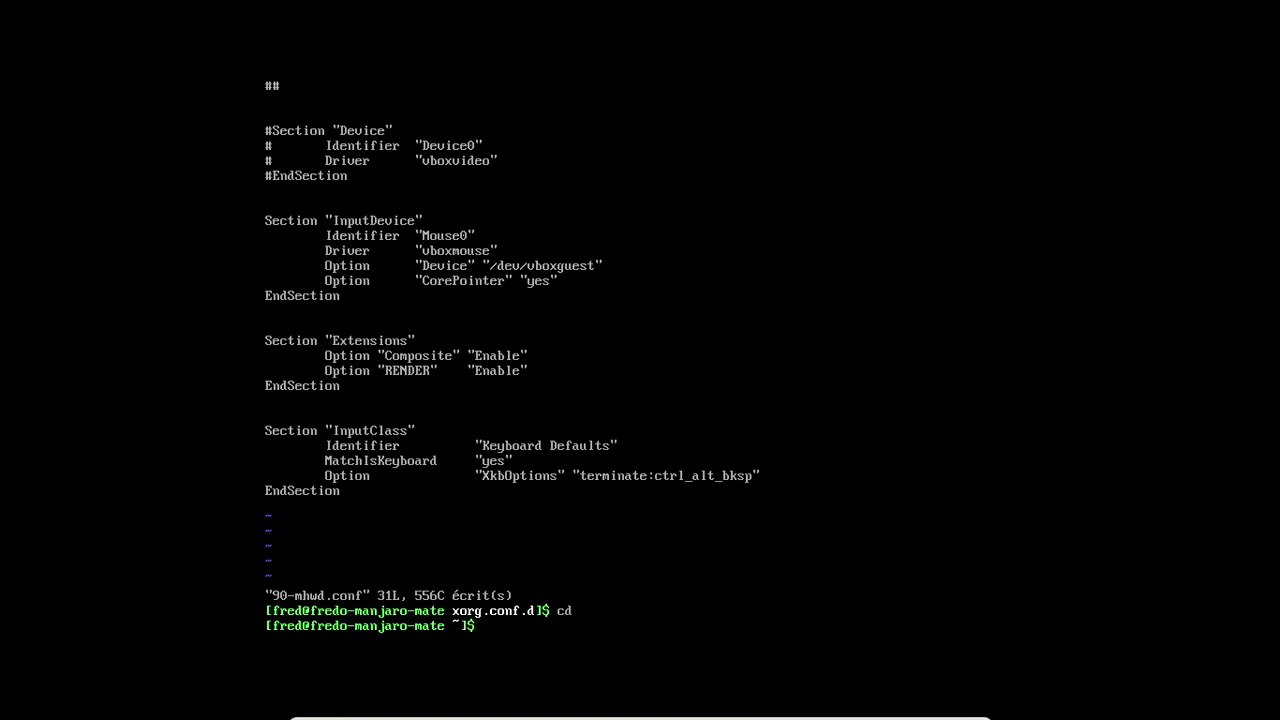
# Step: Start the LightDM display manager with sudo systemctl start lightdm
pyautogui.write('si')
pyautogui.press('BackSpace')
pyautogui.write('udo systemctl start lig')
pyautogui.press('BackSpace')
pyautogui.write('ightdm')
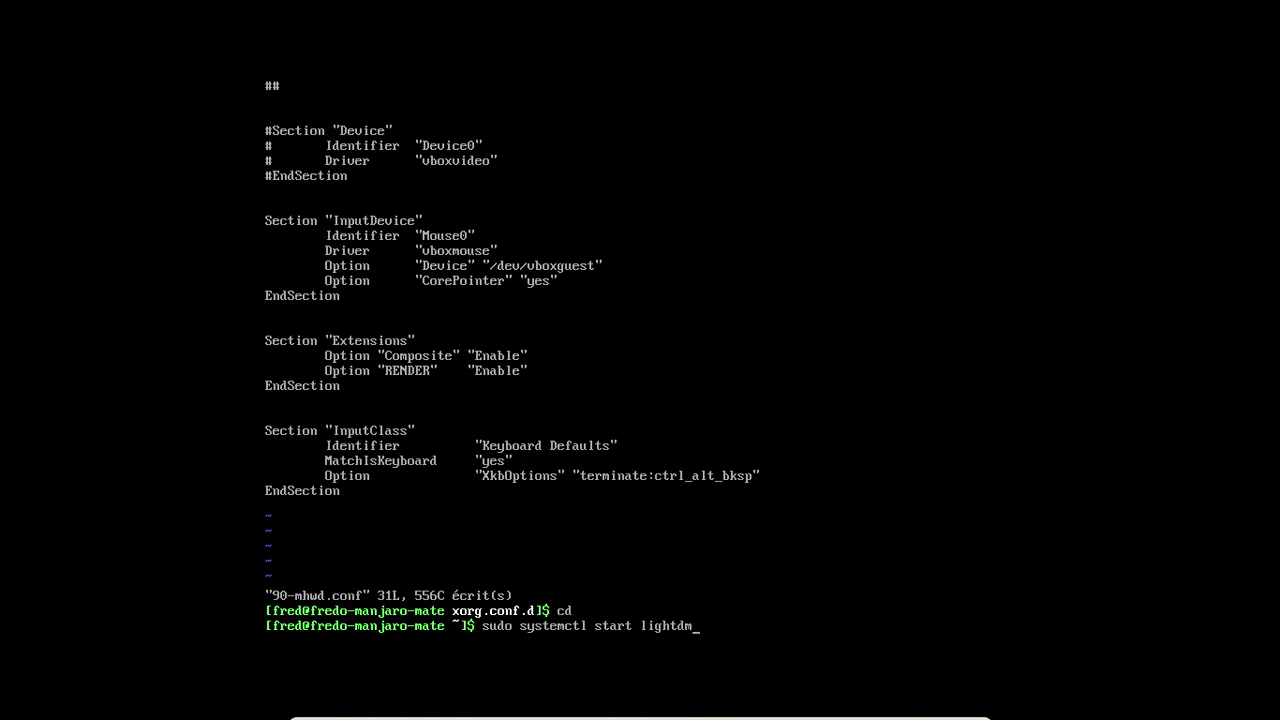
pyautogui.press('Return')
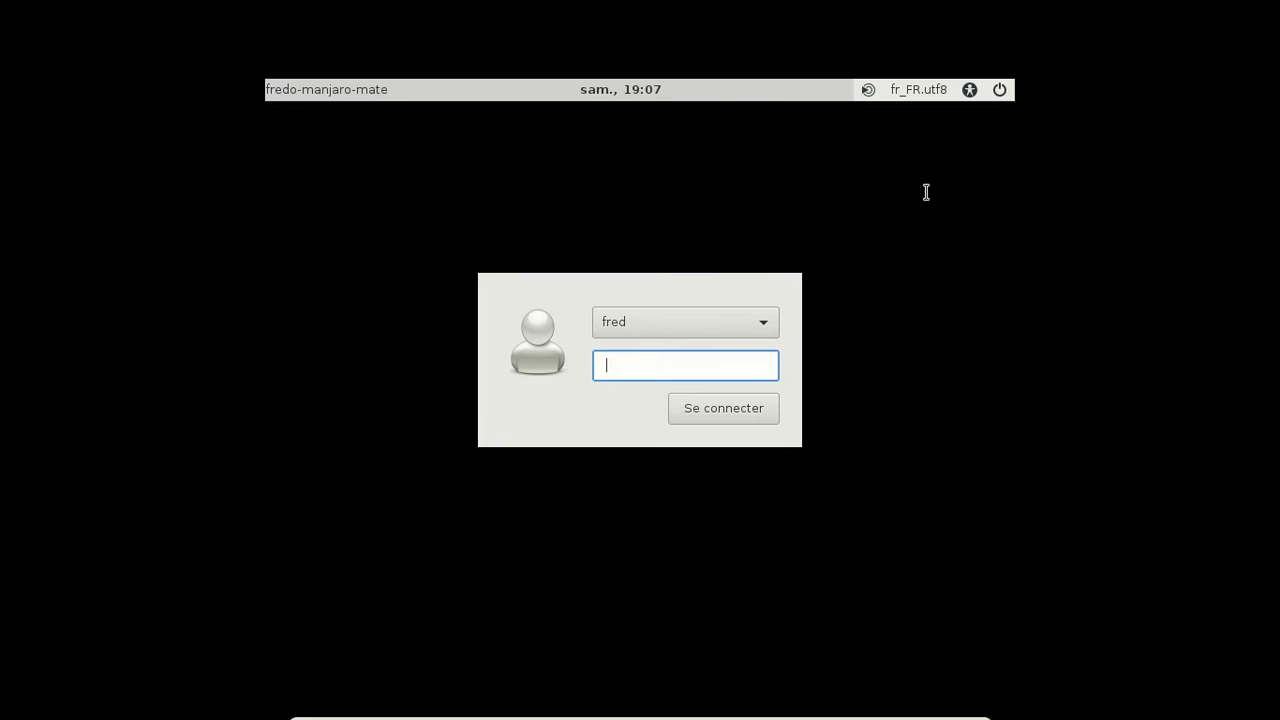
# Step: Log in at the LightDM greeter with the account password
pyautogui.write('******')
pyautogui.press('BackSpace')
pyautogui.press('BackSpace')
pyautogui.press('BackSpace')
pyautogui.press('BackSpace')
pyautogui.press('BackSpace')
pyautogui.press('BackSpace')
pyautogui.write('********')
pyautogui.press('Return')
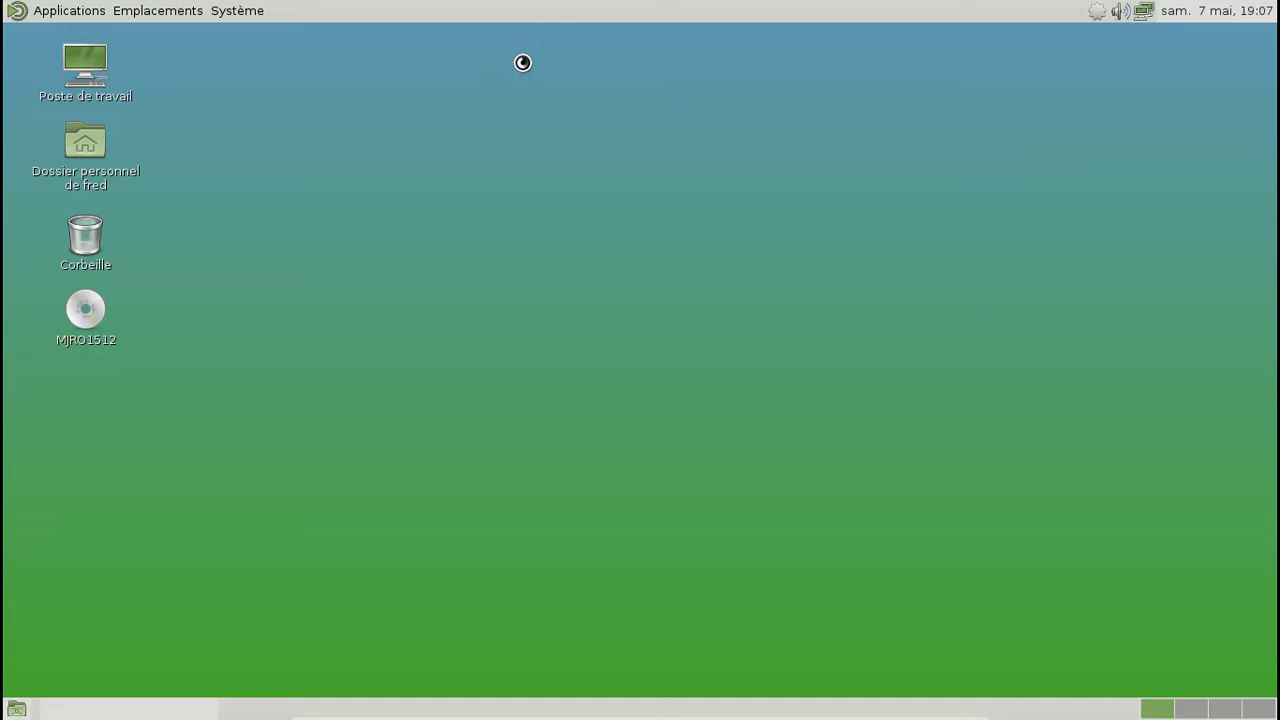
# Step: Open Keyboard preferences from Système > Préférences > Matériel > Clavier
pyautogui.click(243, 10)
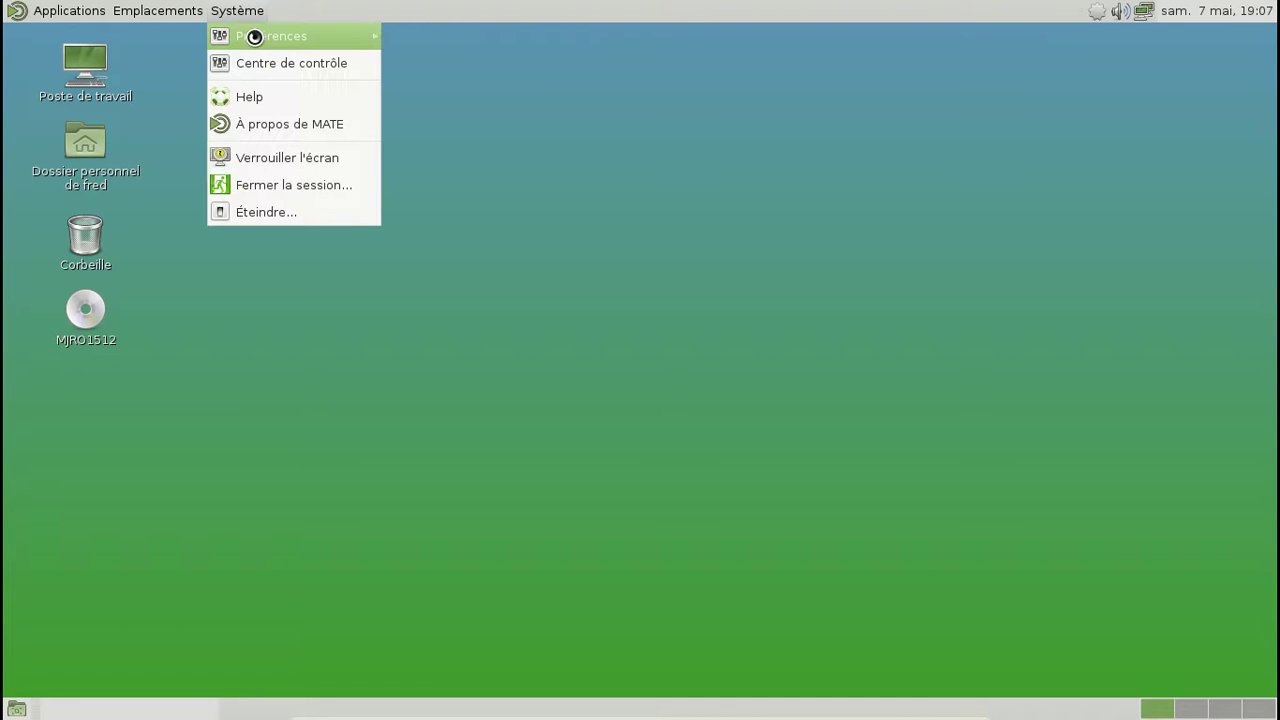
pyautogui.moveTo(323, 35)
pyautogui.moveTo(466, 43)
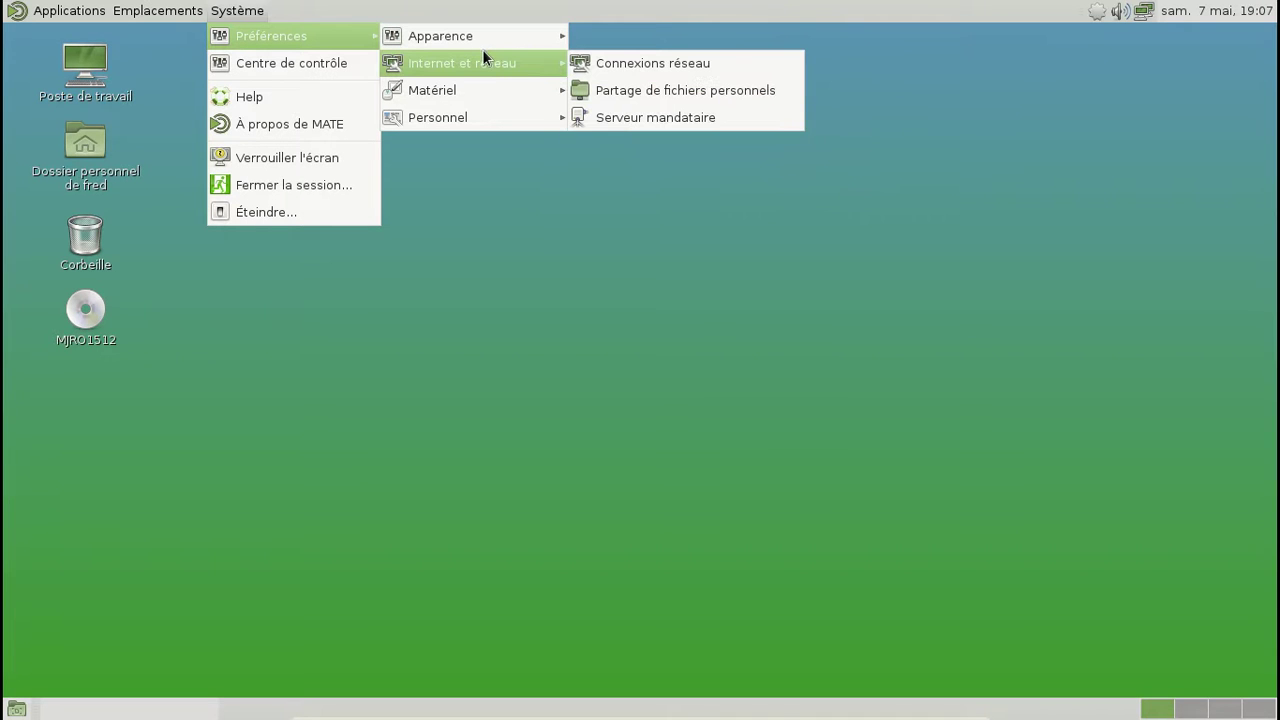
pyautogui.moveTo(409, 40)
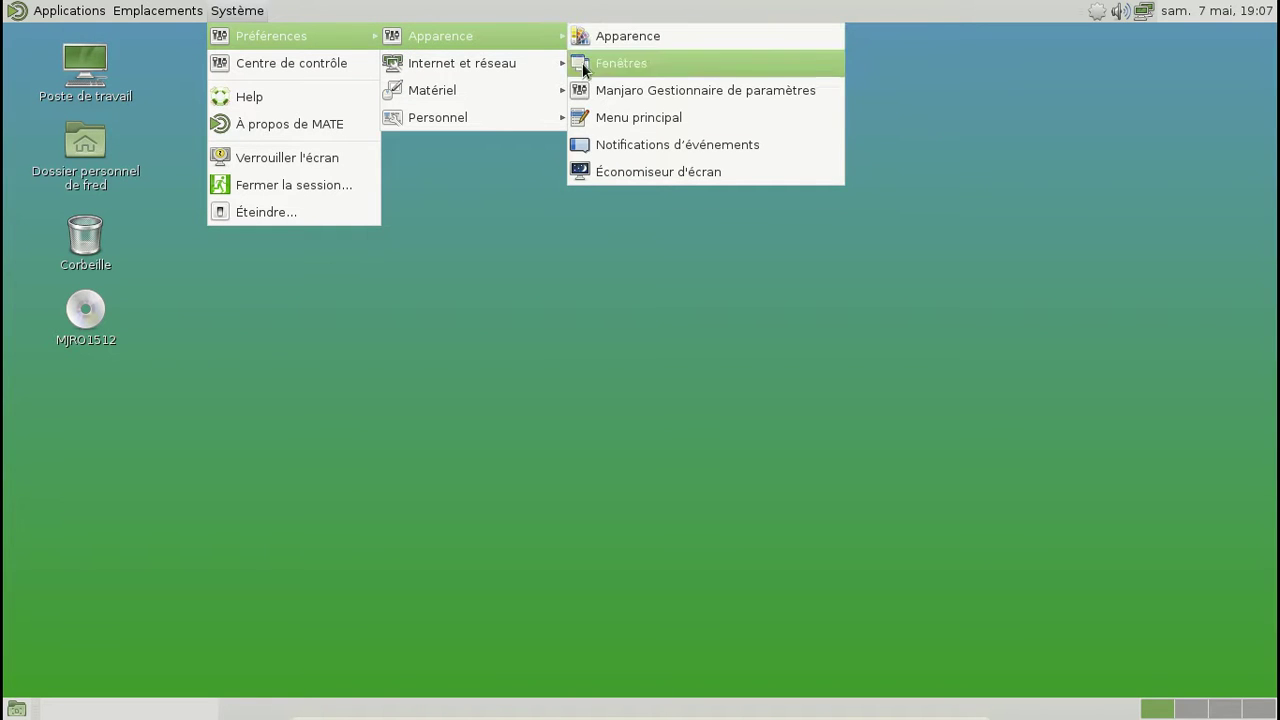
pyautogui.moveTo(525, 63)
pyautogui.moveTo(516, 84)
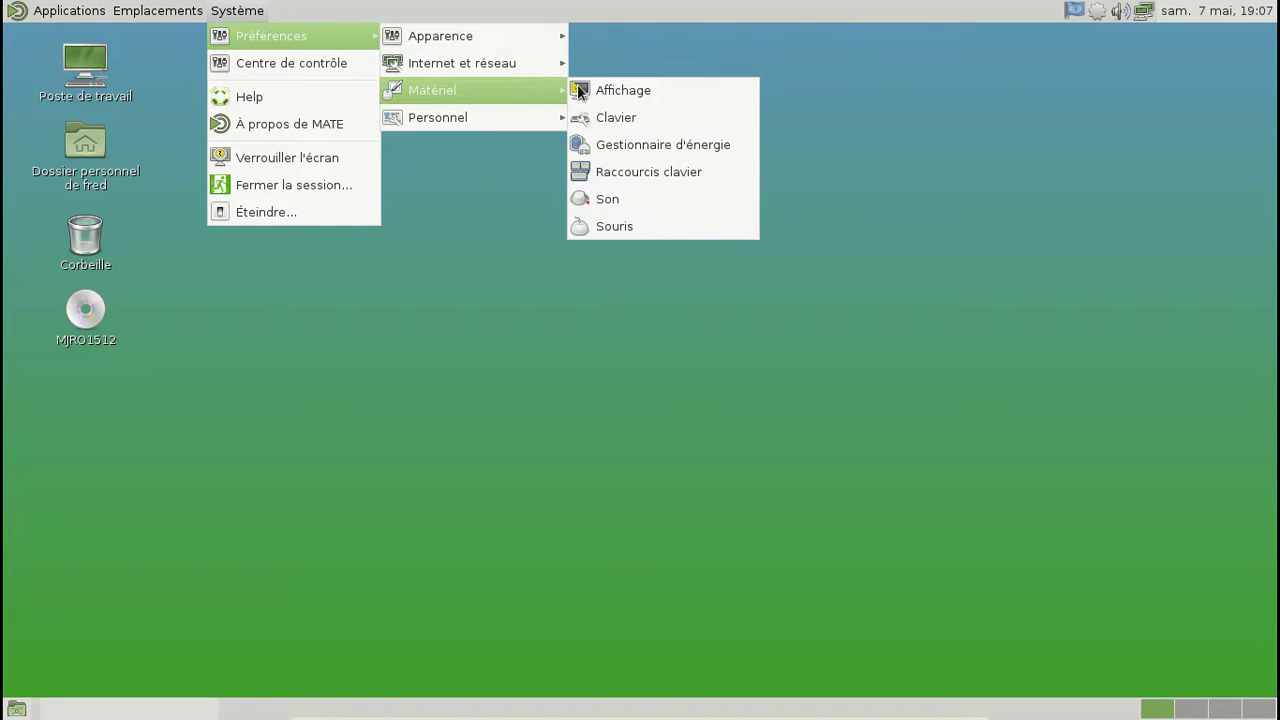
pyautogui.click(646, 118)
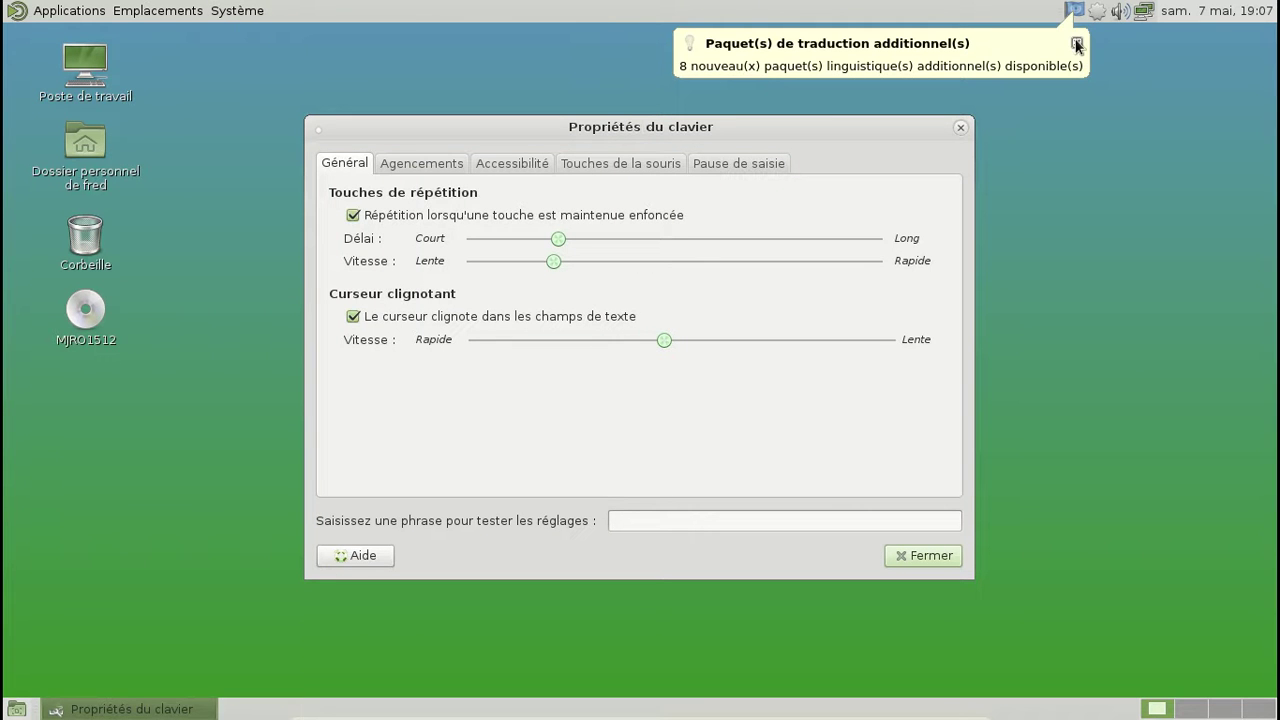
# Step: Check the Agencements layouts, close the keyboard properties, and launch the language-packages setup
pyautogui.click(1077, 44)
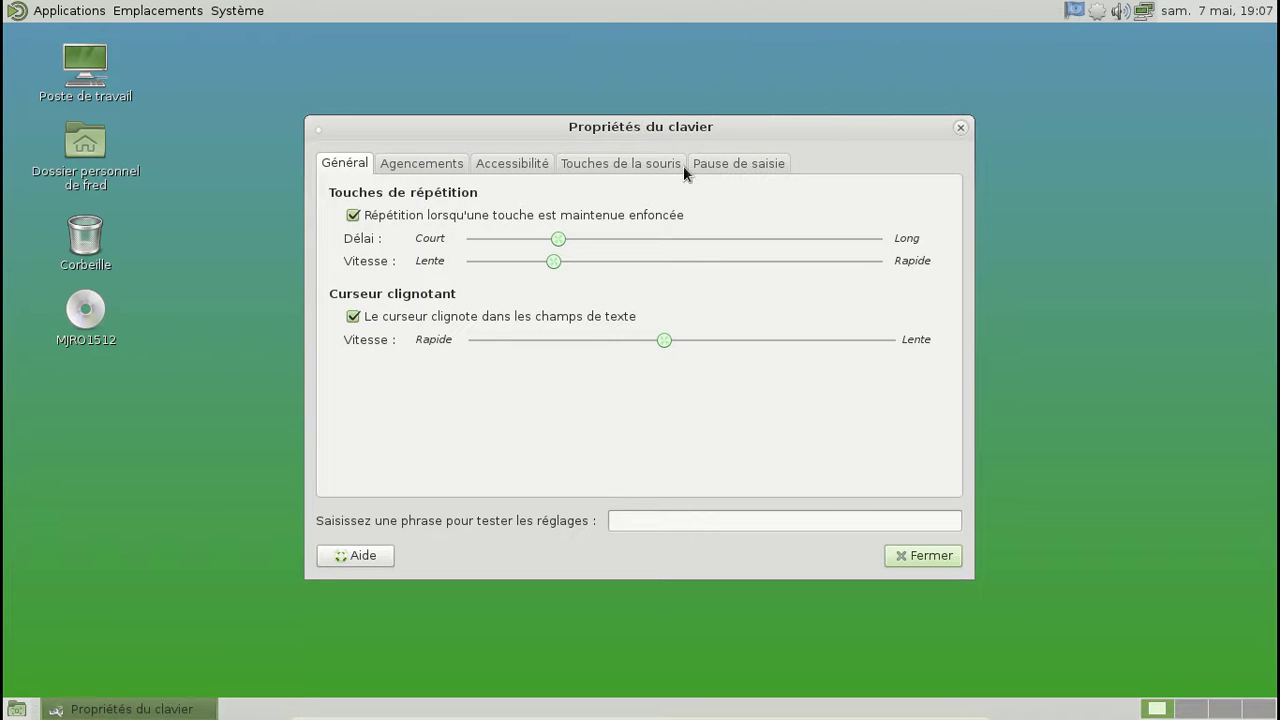
pyautogui.click(416, 161)
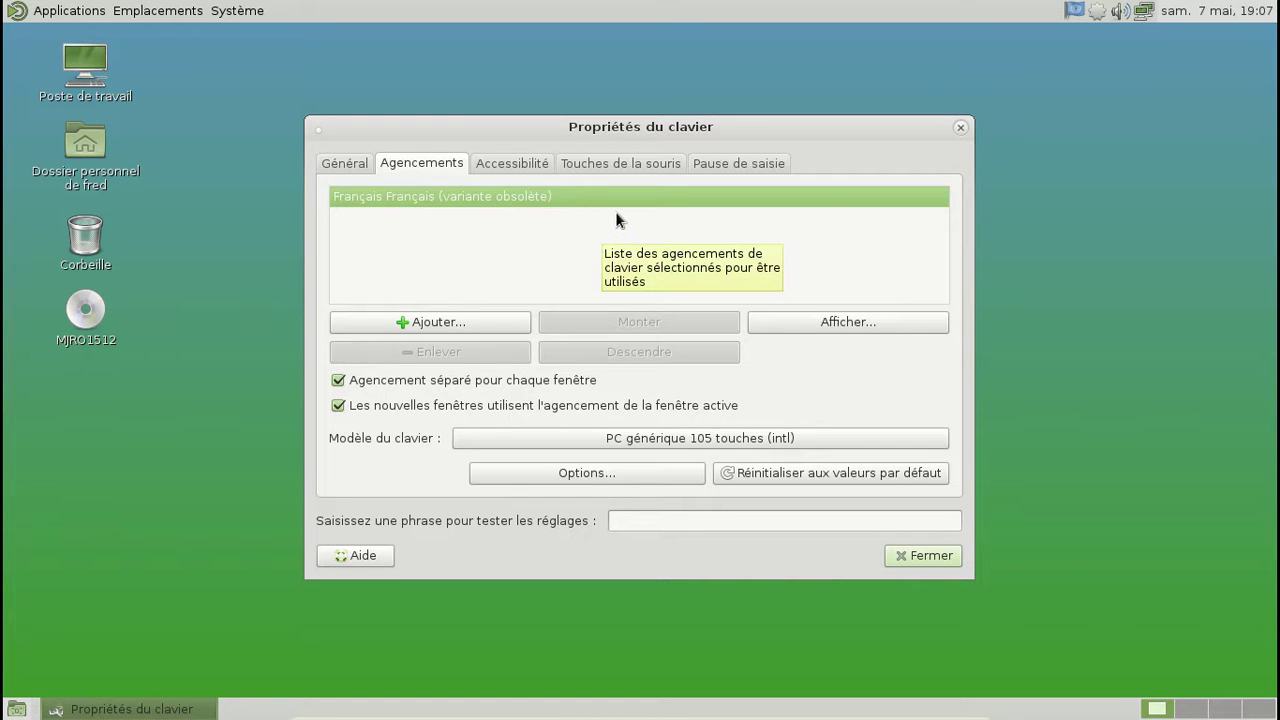
pyautogui.click(345, 166)
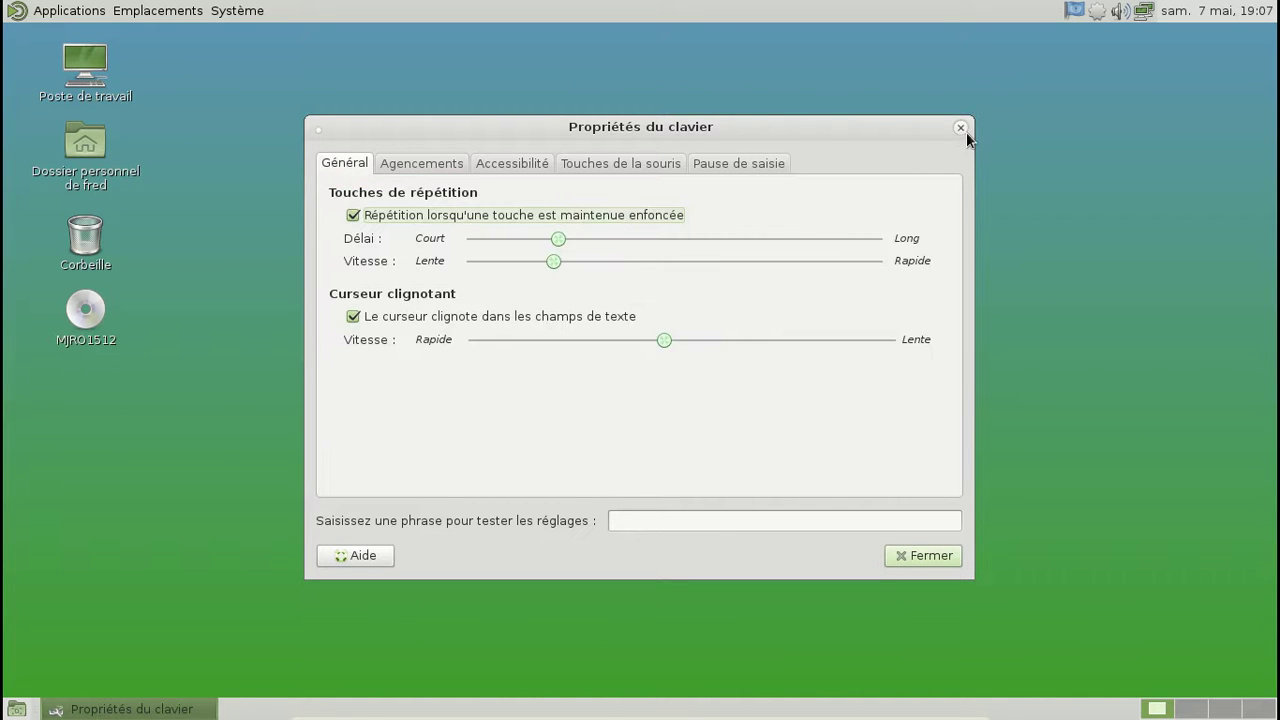
pyautogui.click(960, 127)
pyautogui.click(1075, 11)
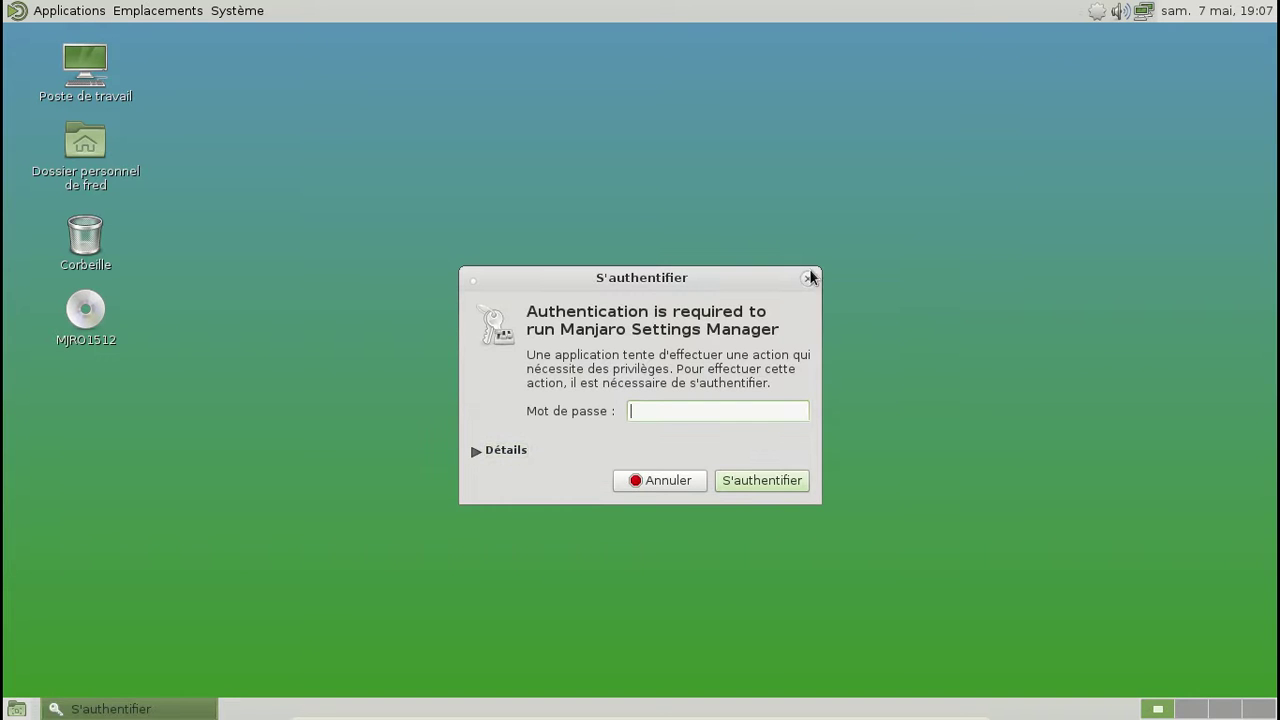
# Step: Authenticate and install the eight en_US and fr_FR language packages, then close Settings Manager
pyautogui.write('*******')
pyautogui.press('Return')
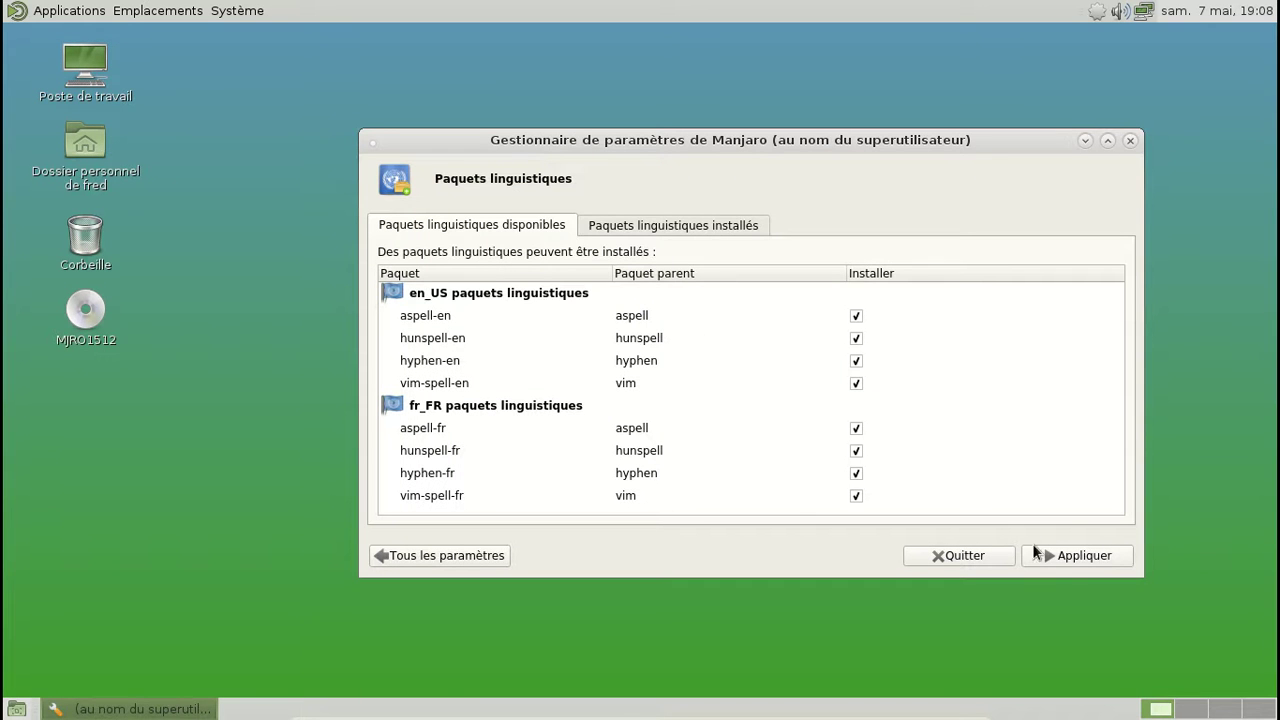
pyautogui.click(1048, 556)
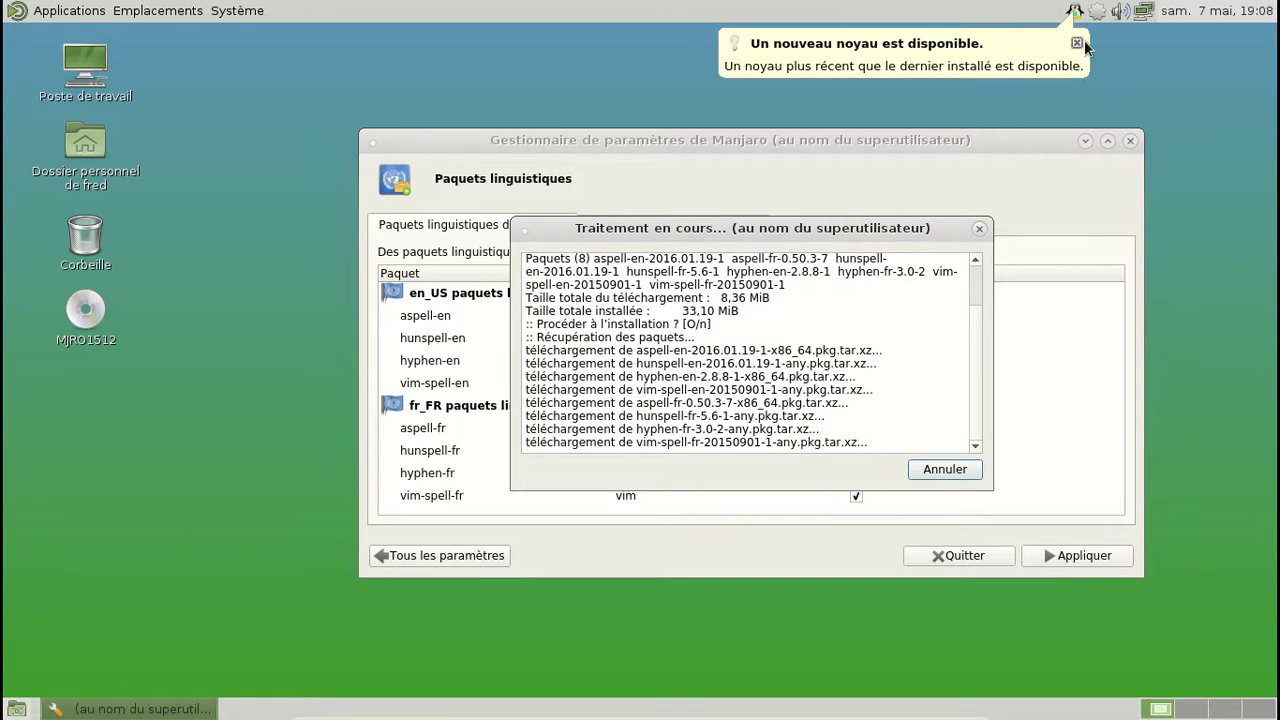
pyautogui.click(1077, 44)
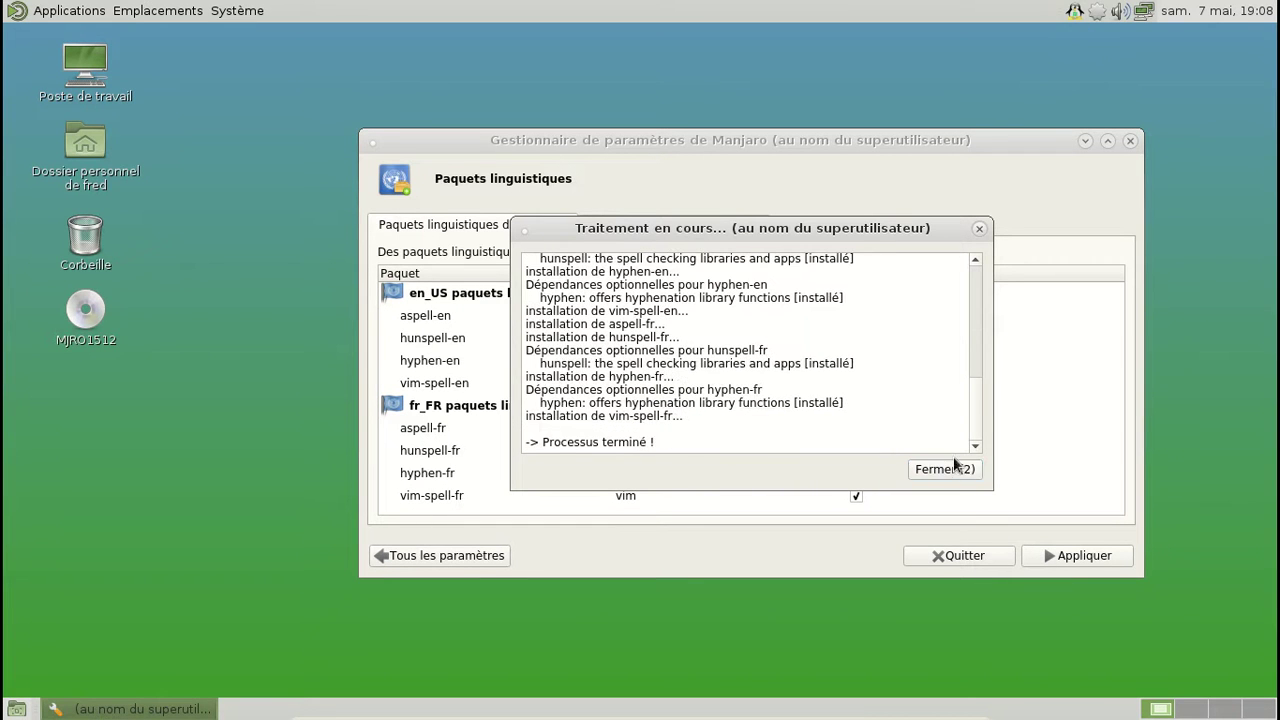
pyautogui.click(946, 470)
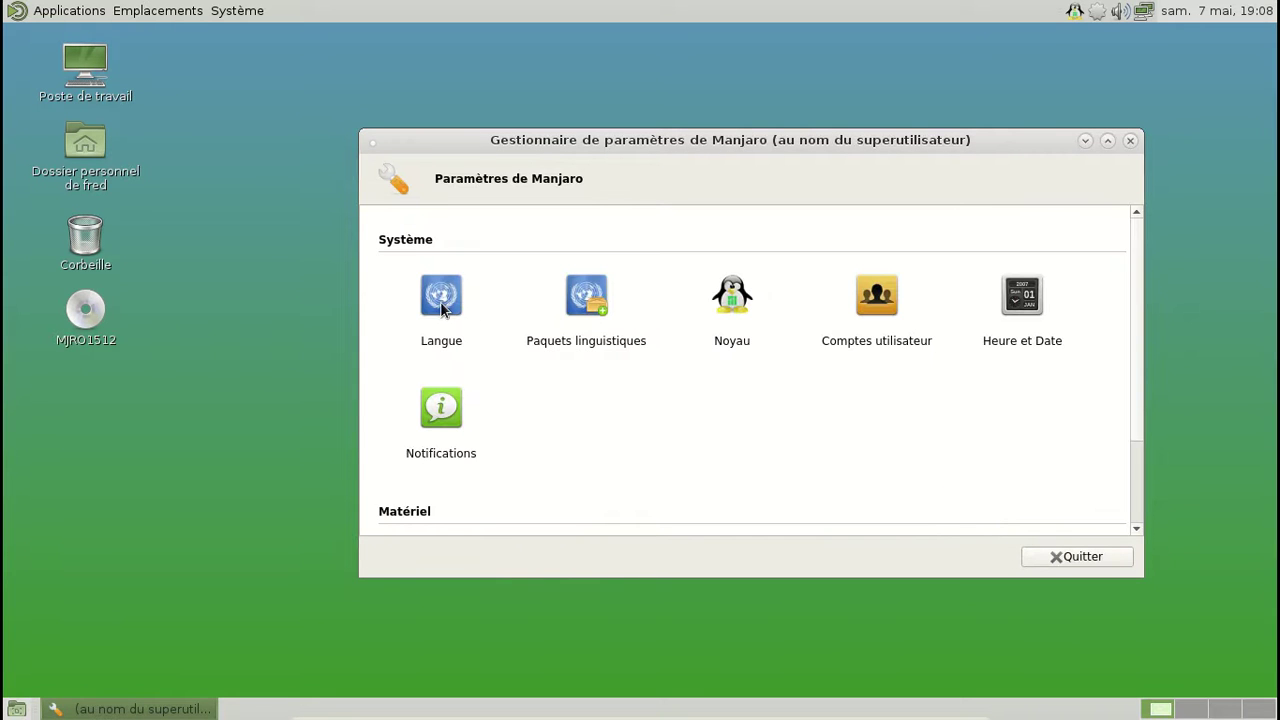
pyautogui.click(1130, 140)
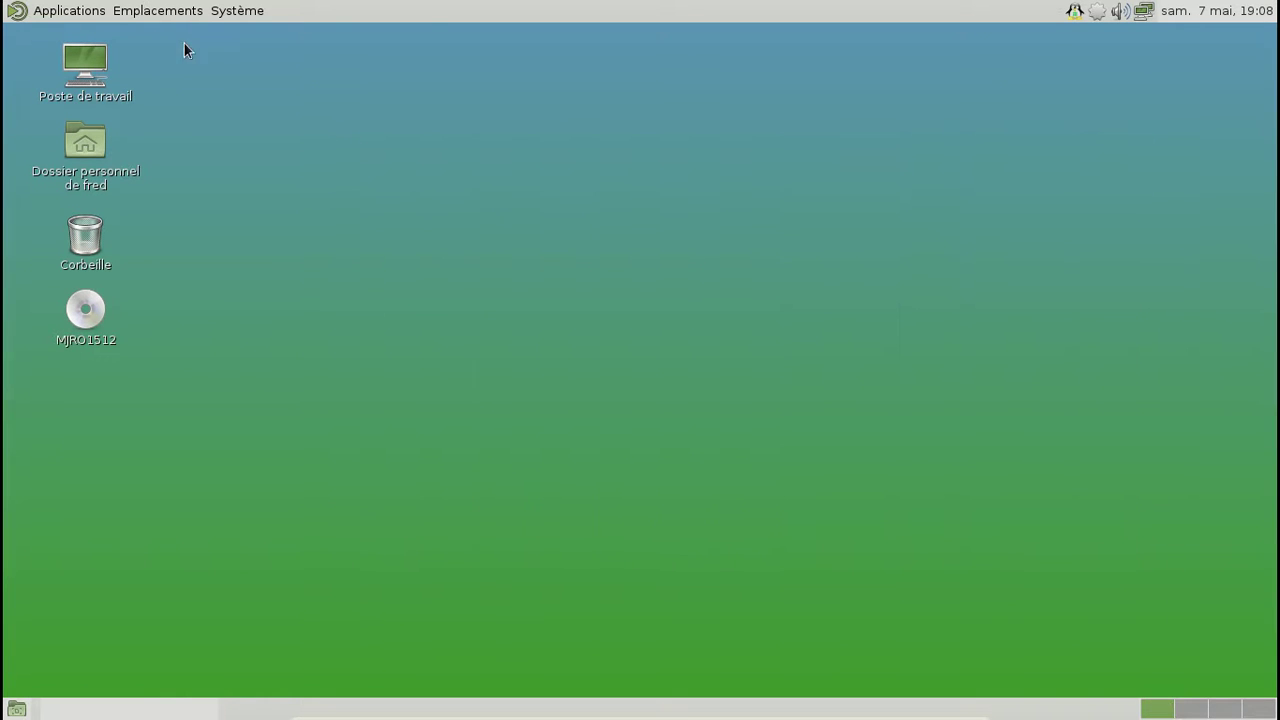
# Step: Open Terminal MATE from Applications > Outils système
pyautogui.click(88, 14)
pyautogui.moveTo(94, 62)
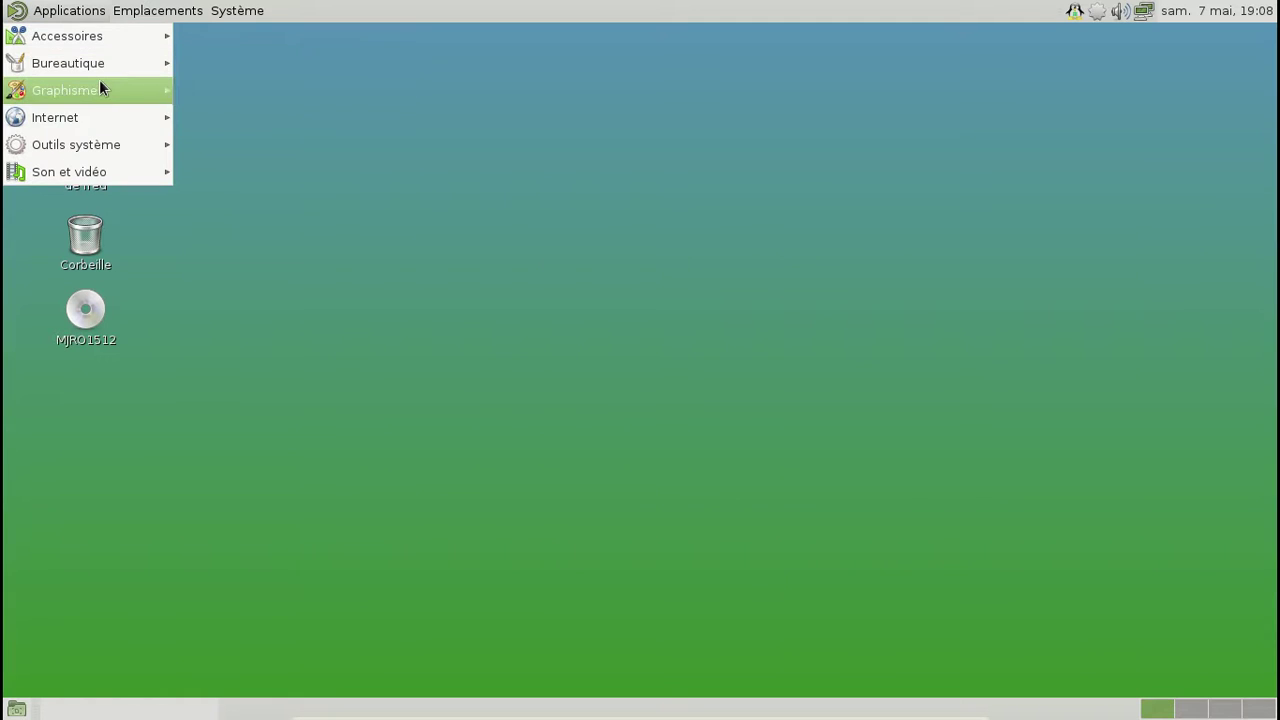
pyautogui.moveTo(106, 117)
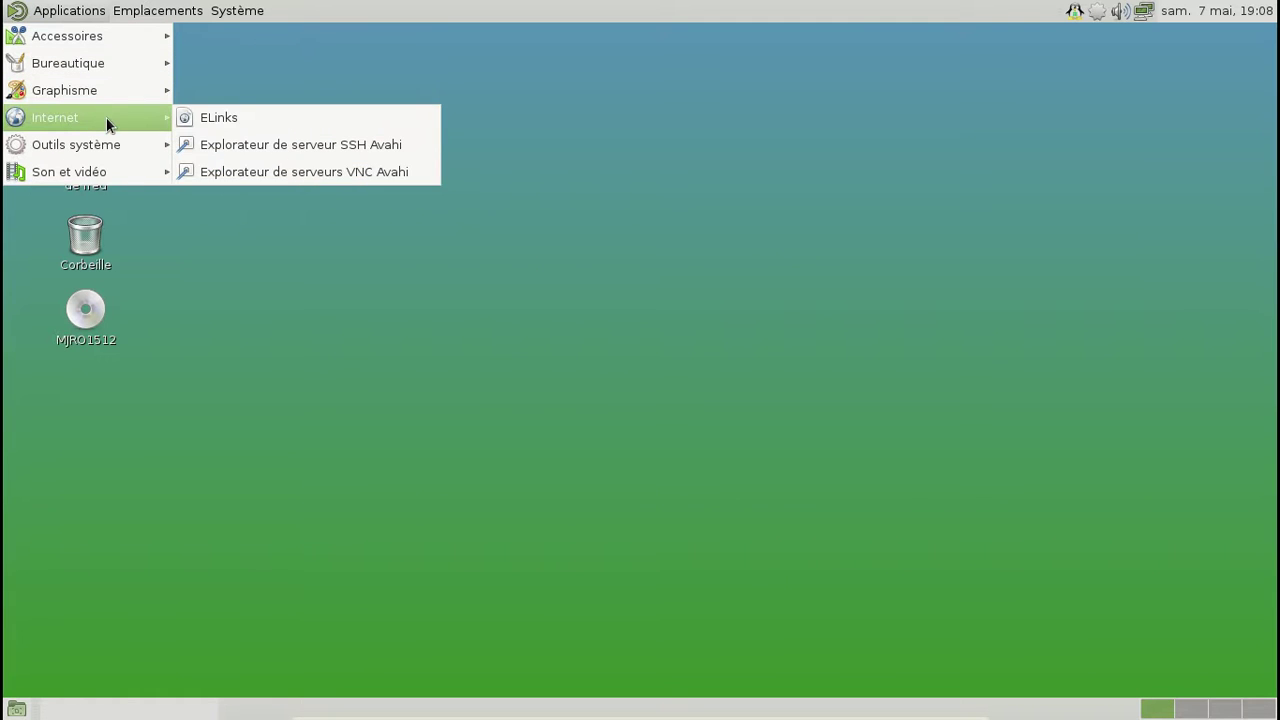
pyautogui.moveTo(104, 171)
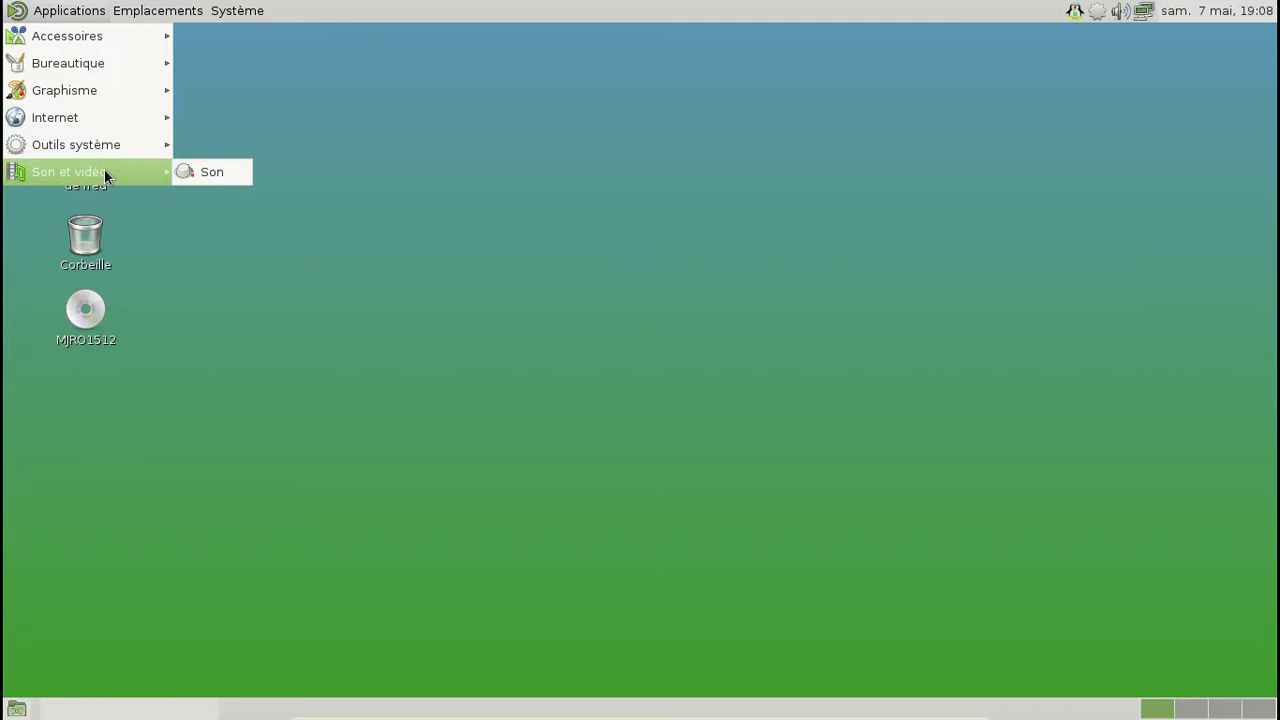
pyautogui.click(324, 128)
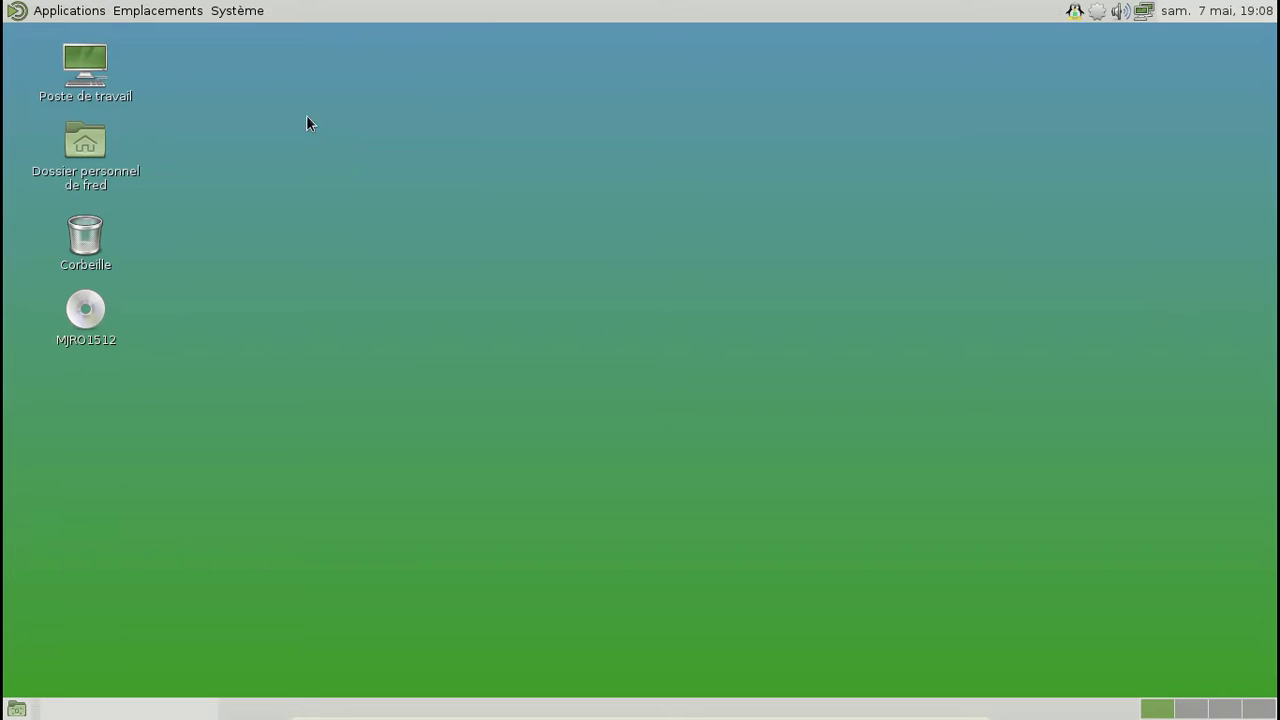
pyautogui.click(241, 8)
pyautogui.moveTo(160, 18)
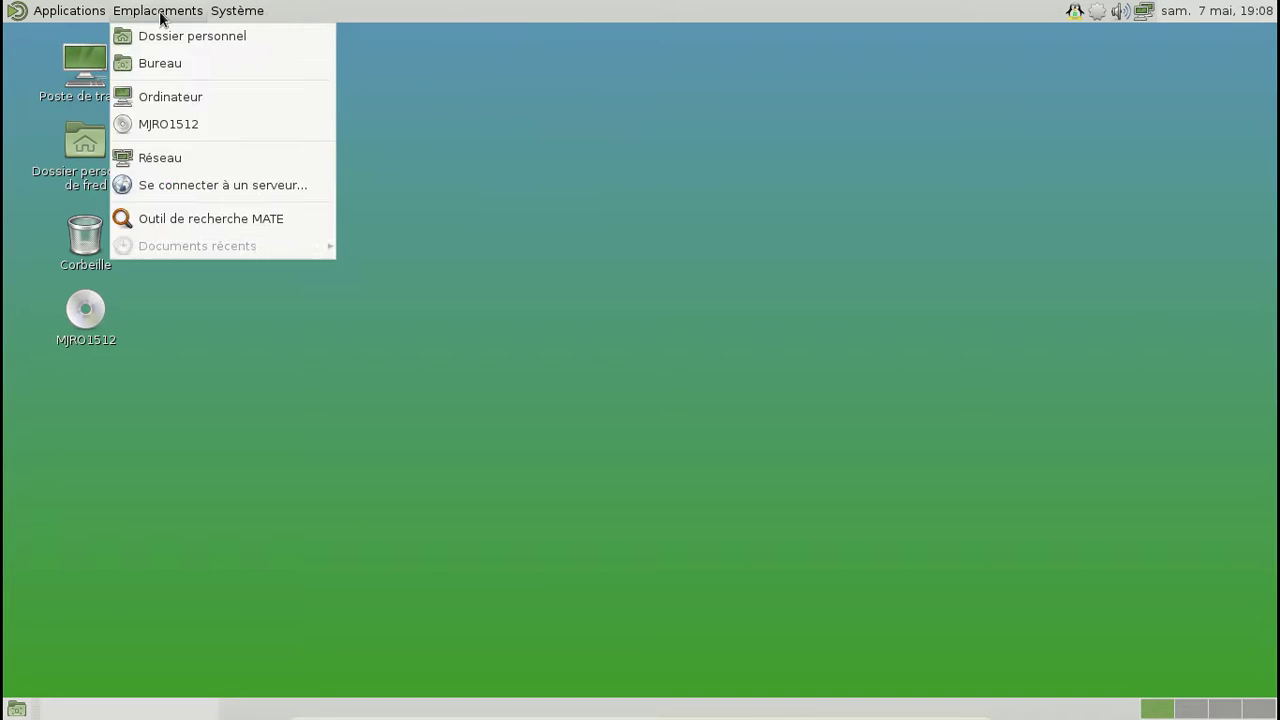
pyautogui.moveTo(62, 10)
pyautogui.moveTo(92, 149)
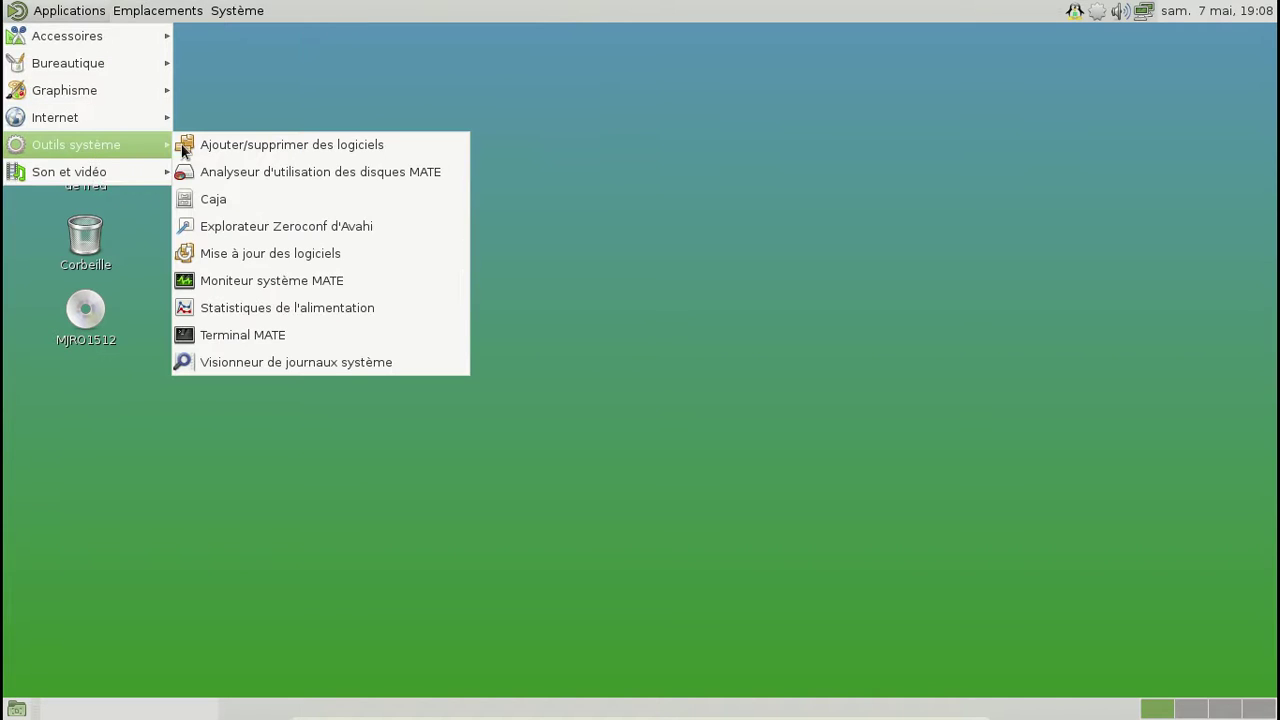
pyautogui.click(261, 343)
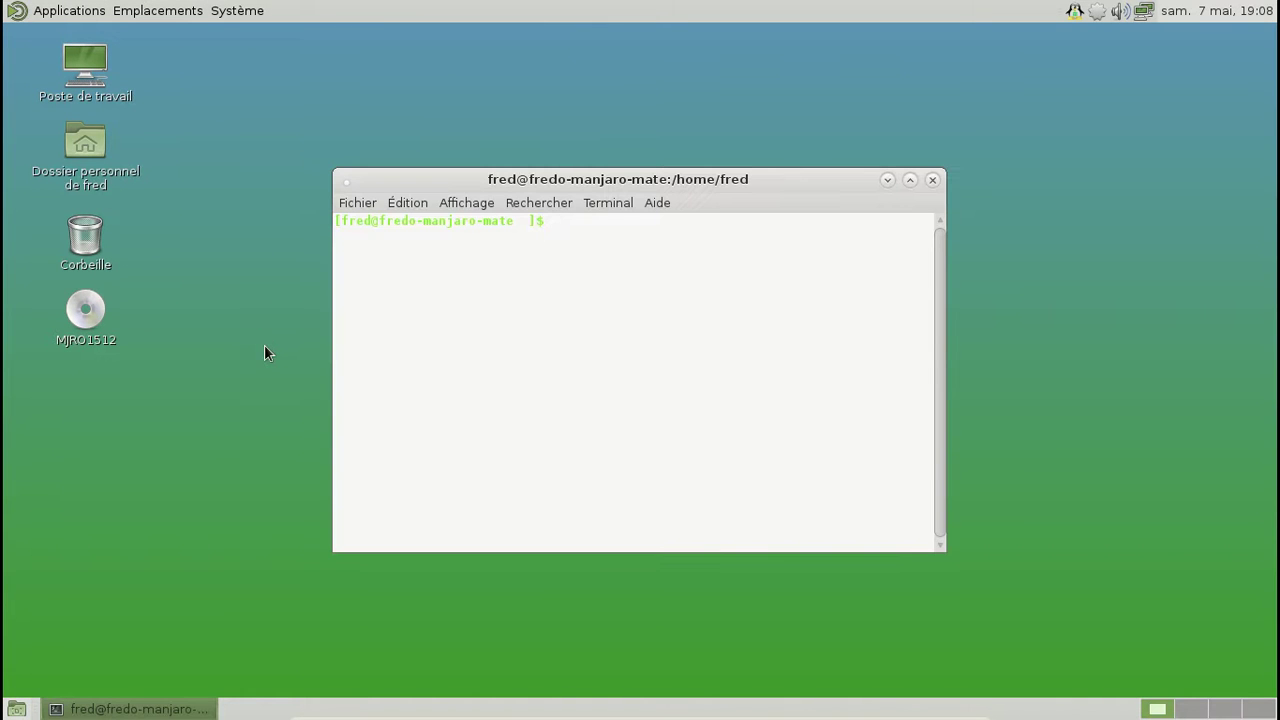
# Step: Enable LightDM at boot with sudo systemctl enable lightdm, then close the terminal
pyautogui.write('sudo shutdown -h now')
pyautogui.hotkey('ctrl', 'u')
pyautogui.write('sudo systemctl enable lightdm')
pyautogui.press('Return')
pyautogui.press('Return')
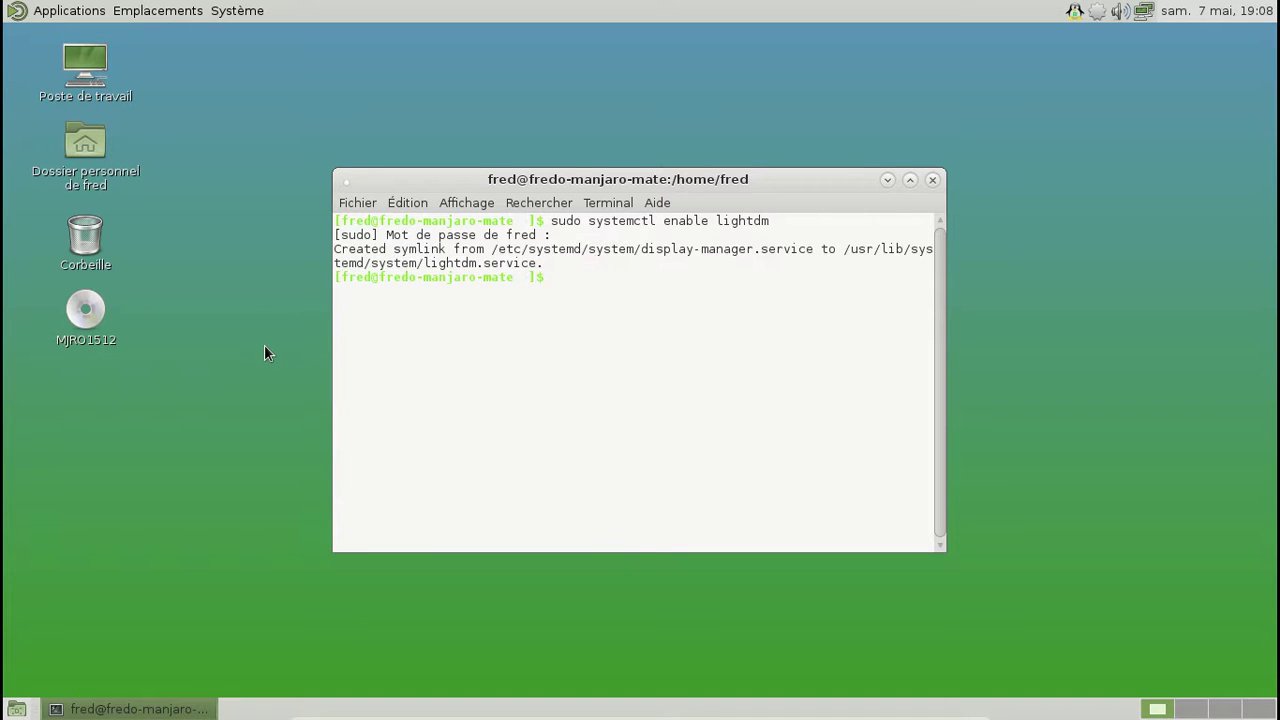
pyautogui.click(932, 180)
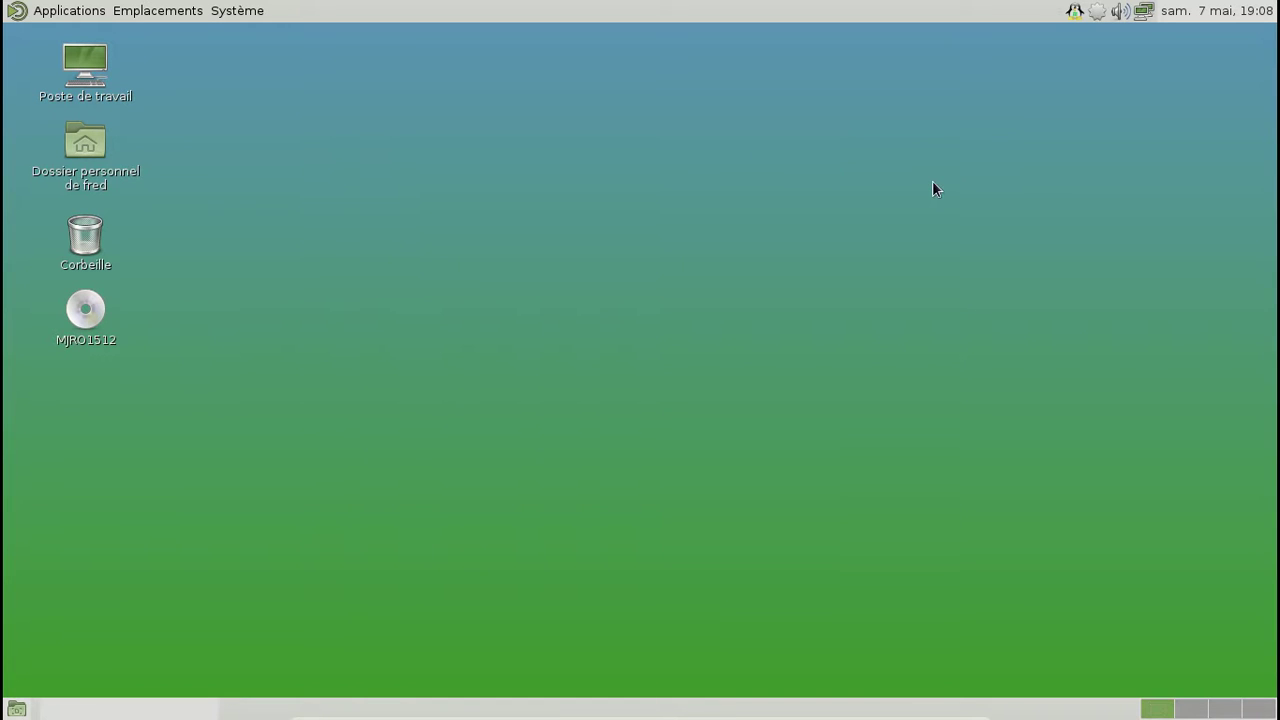
# Step: Open the Pamac package manager and search for 'vertex'
pyautogui.click(1100, 14)
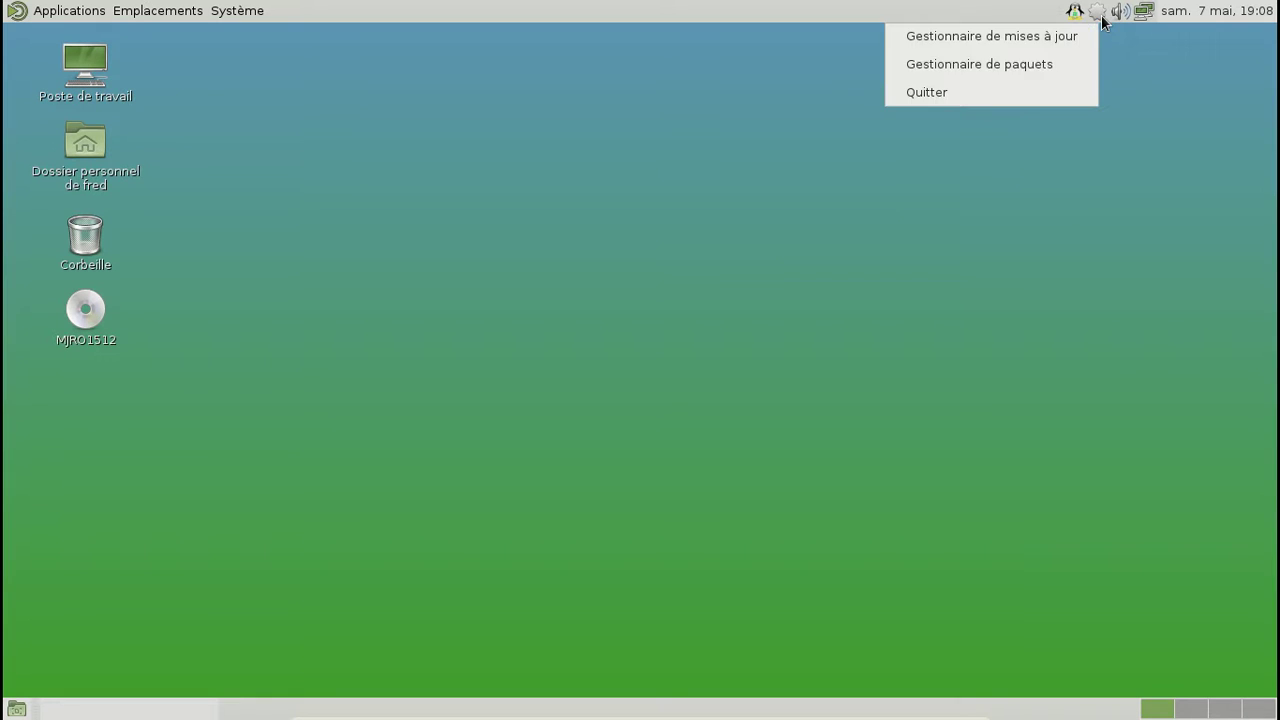
pyautogui.click(1056, 60)
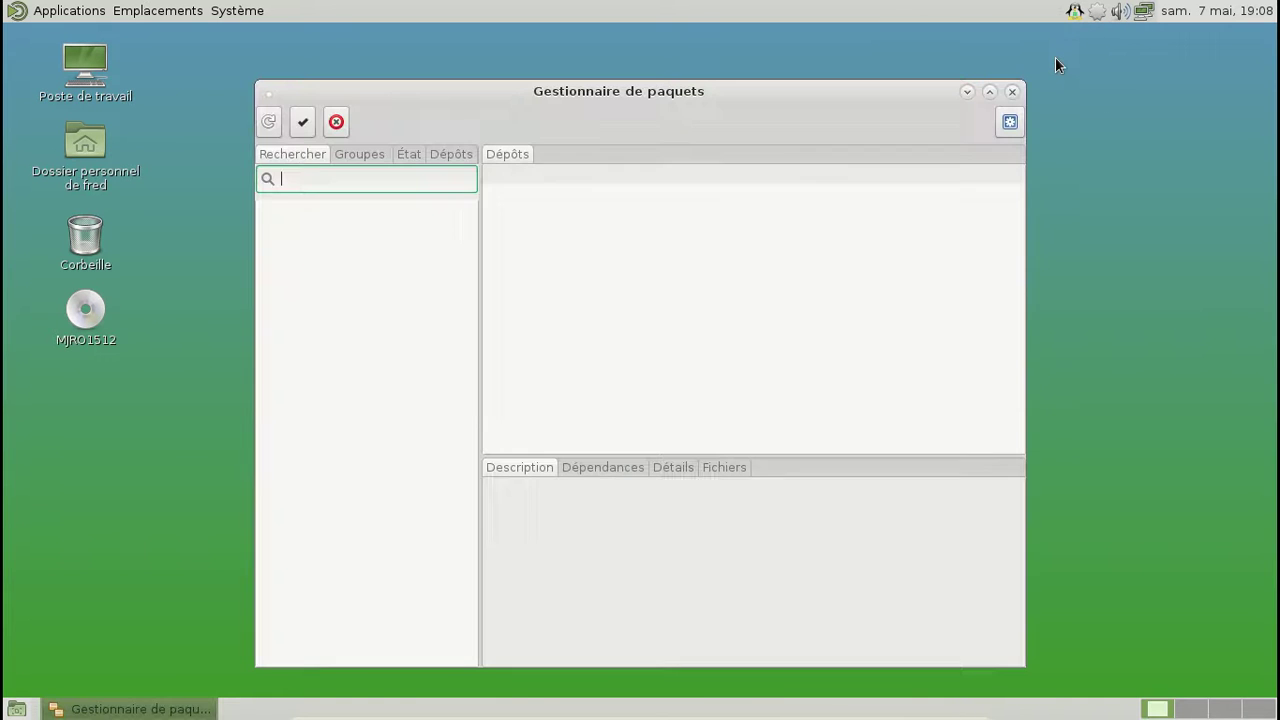
pyautogui.write('vertex')
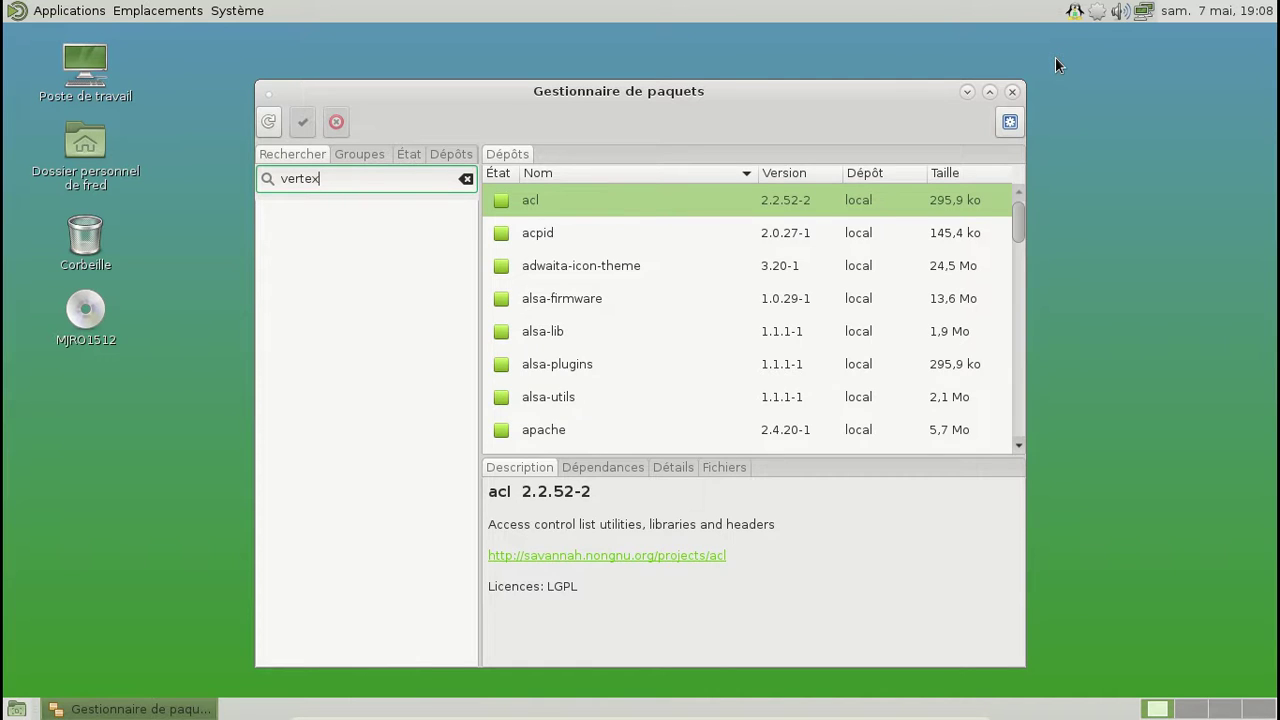
pyautogui.press('Return')
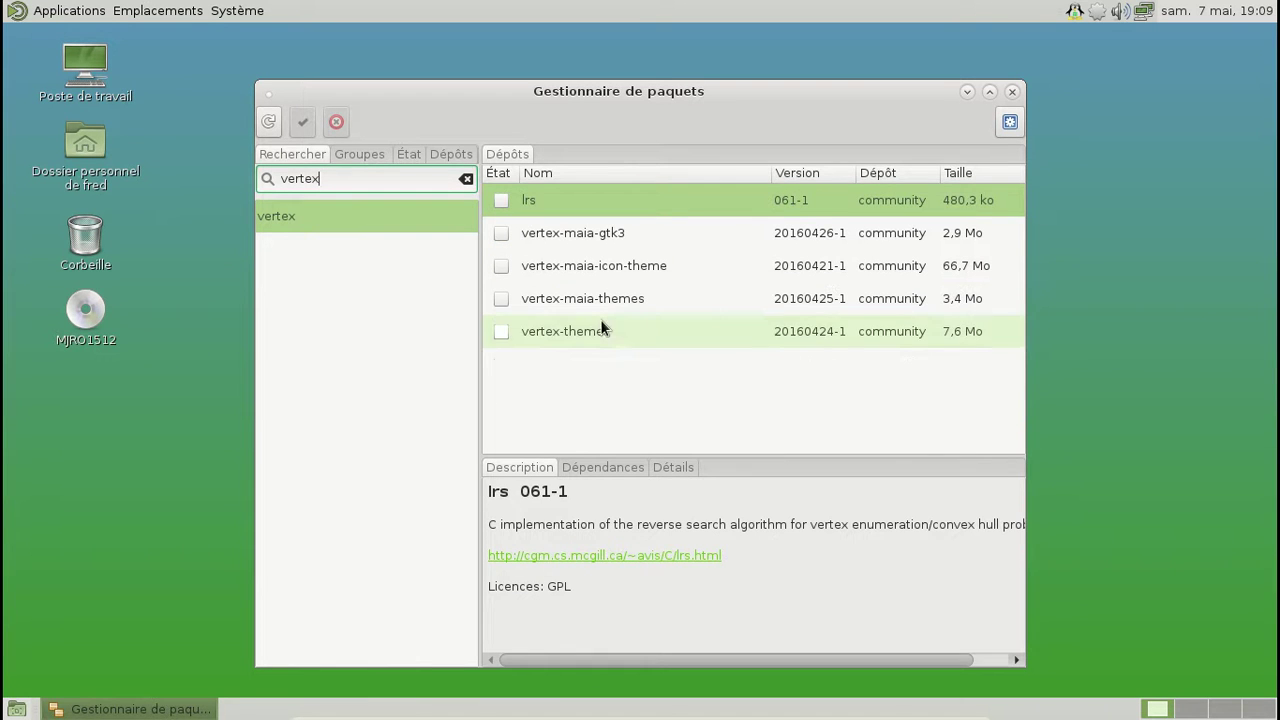
# Step: Mark vertex-themes, vertex-maia-gtk3, vertex-maia-icon-theme and vertex-maia-themes for installation
pyautogui.click(600, 323)
pyautogui.rightClick(603, 324)
pyautogui.click(659, 366)
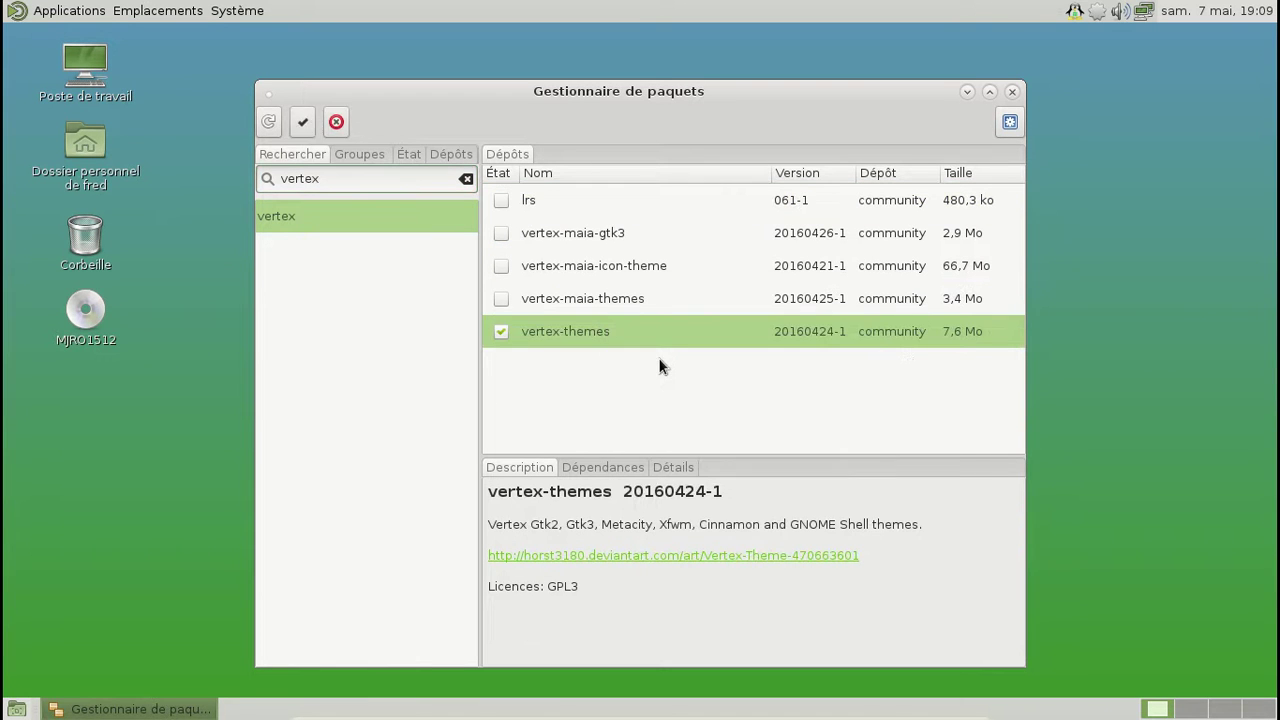
pyautogui.click(621, 234)
pyautogui.rightClick(621, 234)
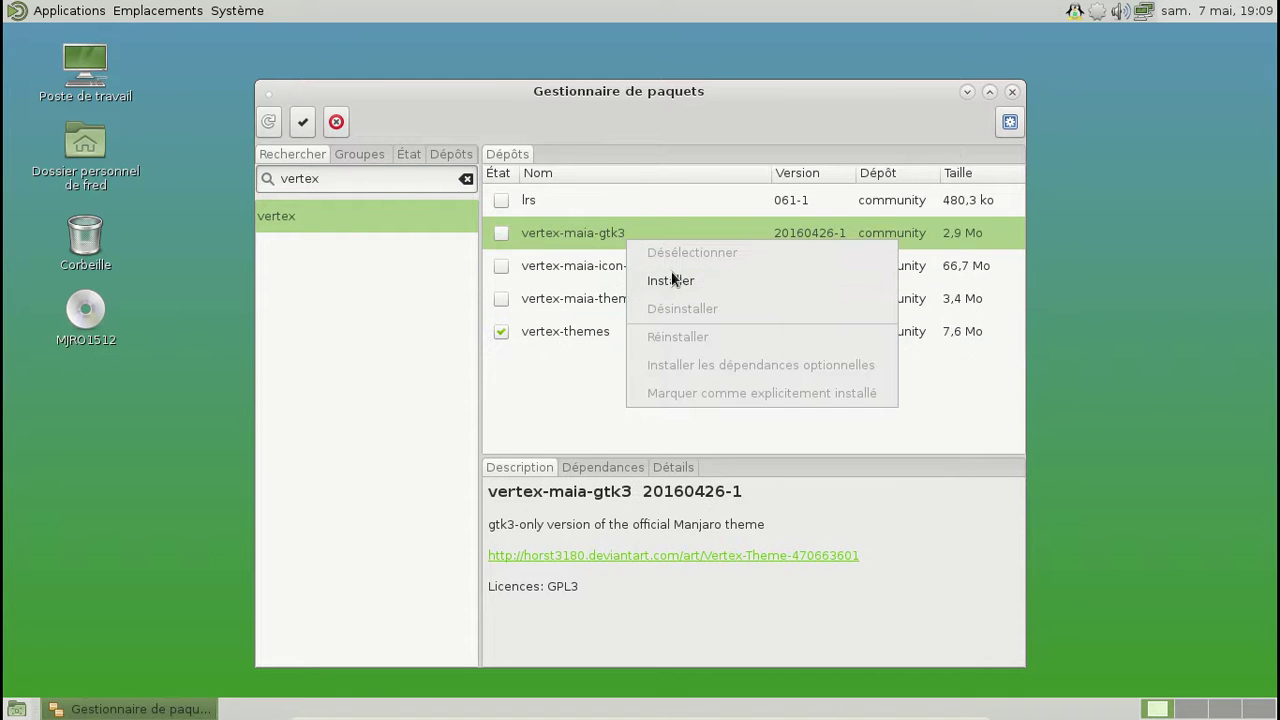
pyautogui.click(675, 283)
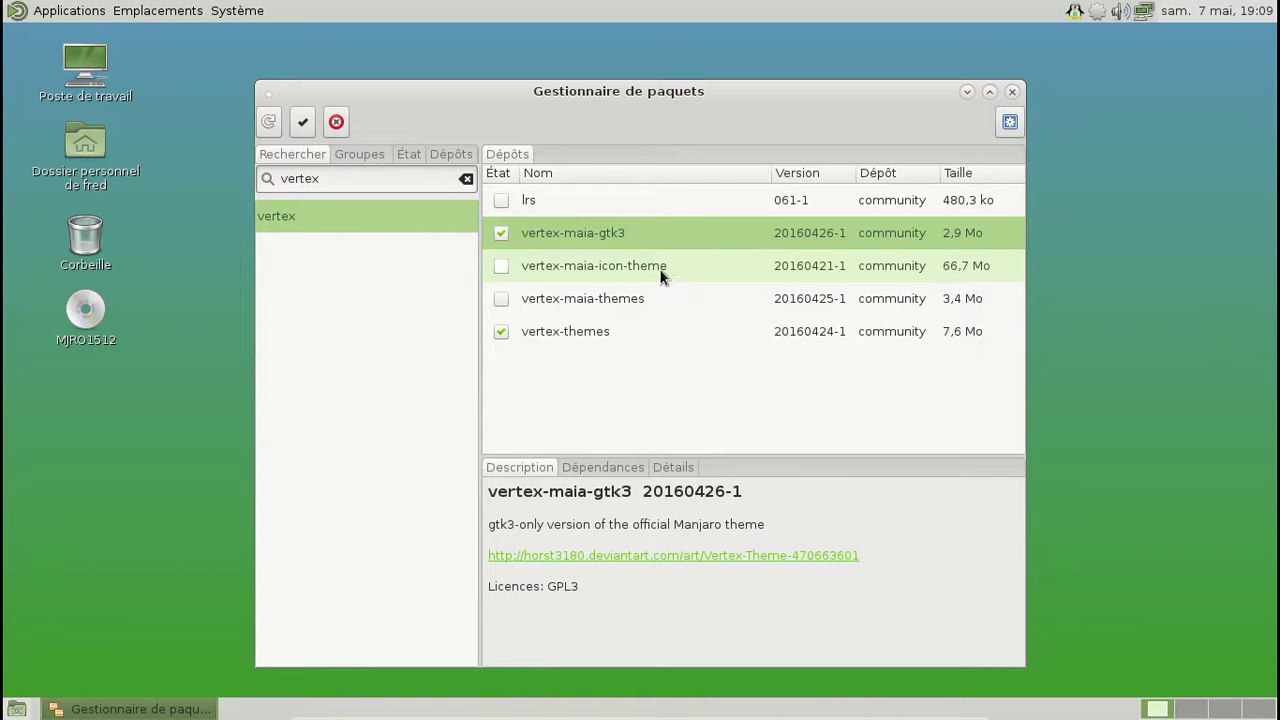
pyautogui.rightClick(675, 277)
pyautogui.click(722, 310)
pyautogui.rightClick(608, 296)
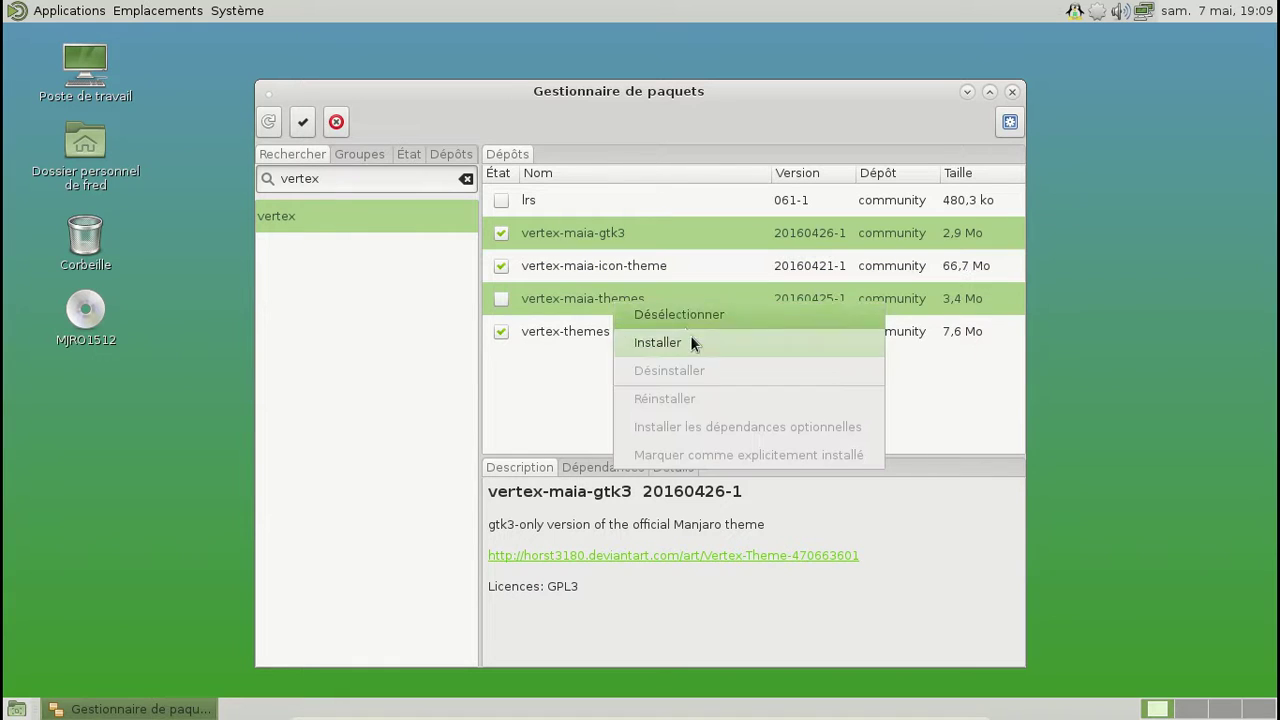
pyautogui.click(695, 338)
# Step: Try applying the installs, dismiss the conflict error, and unmark vertex-maia-gtk3
pyautogui.click(302, 122)
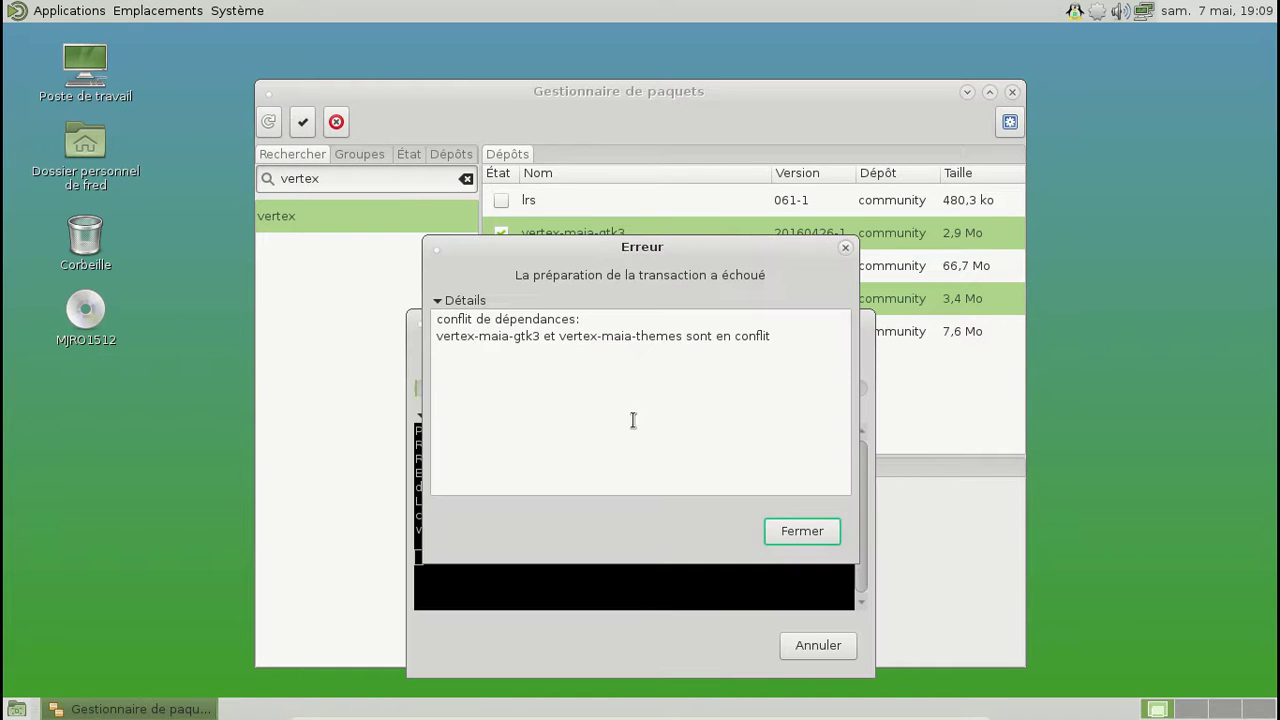
pyautogui.click(797, 531)
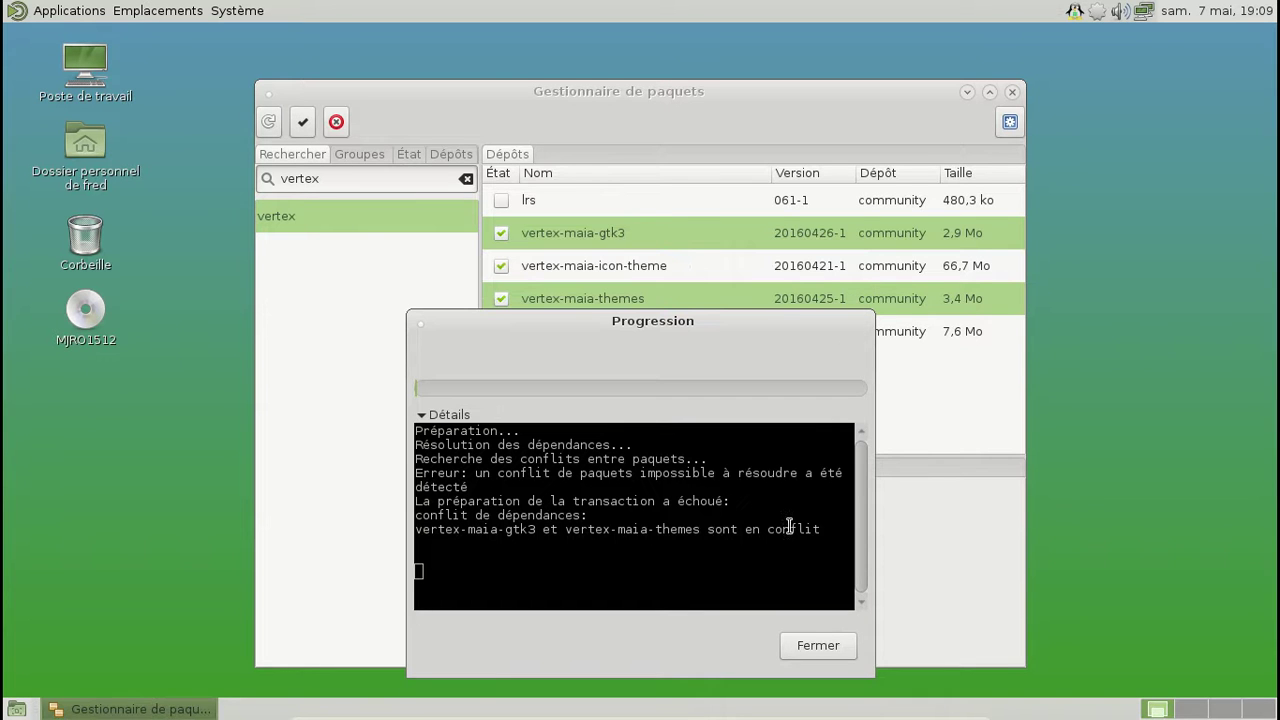
pyautogui.click(817, 645)
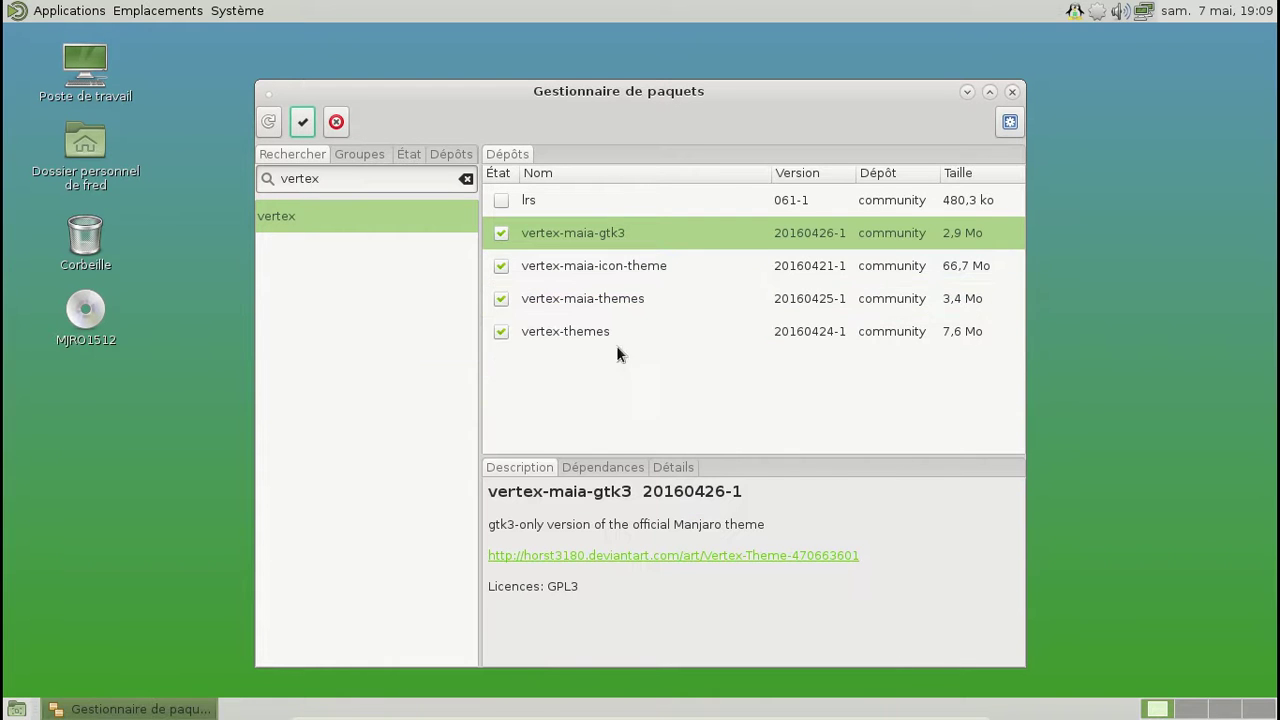
pyautogui.rightClick(500, 234)
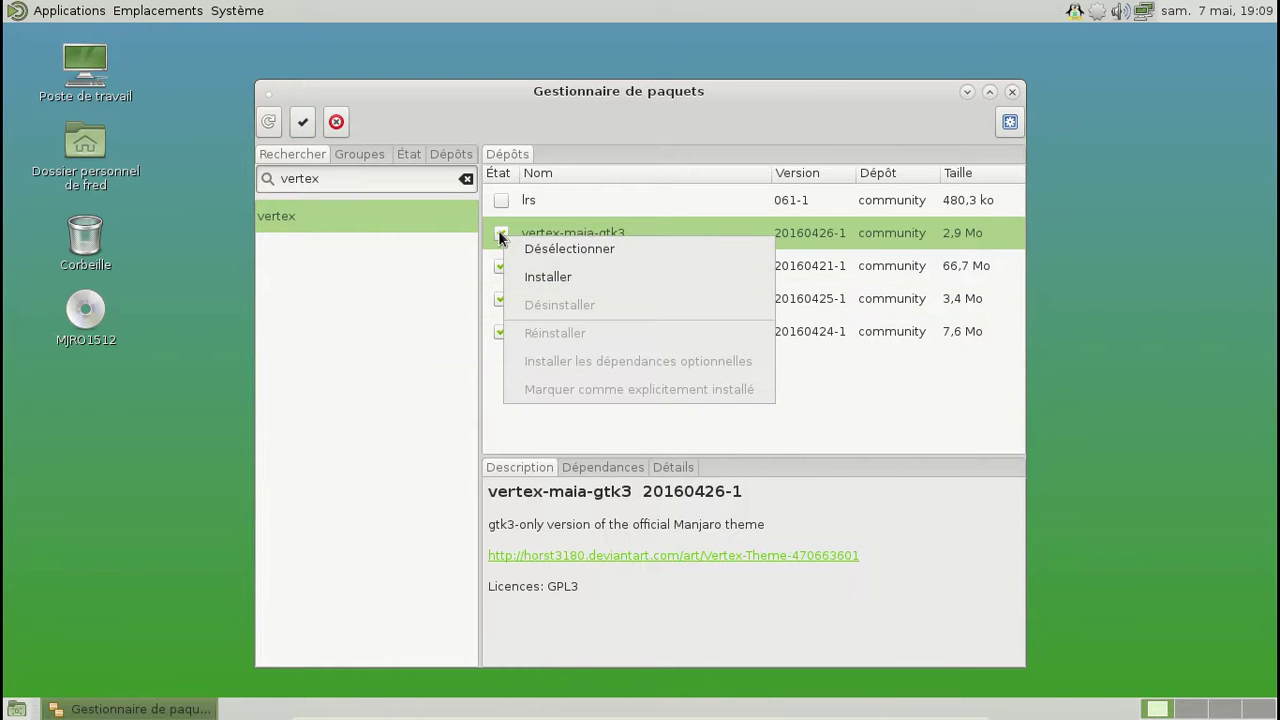
pyautogui.click(544, 250)
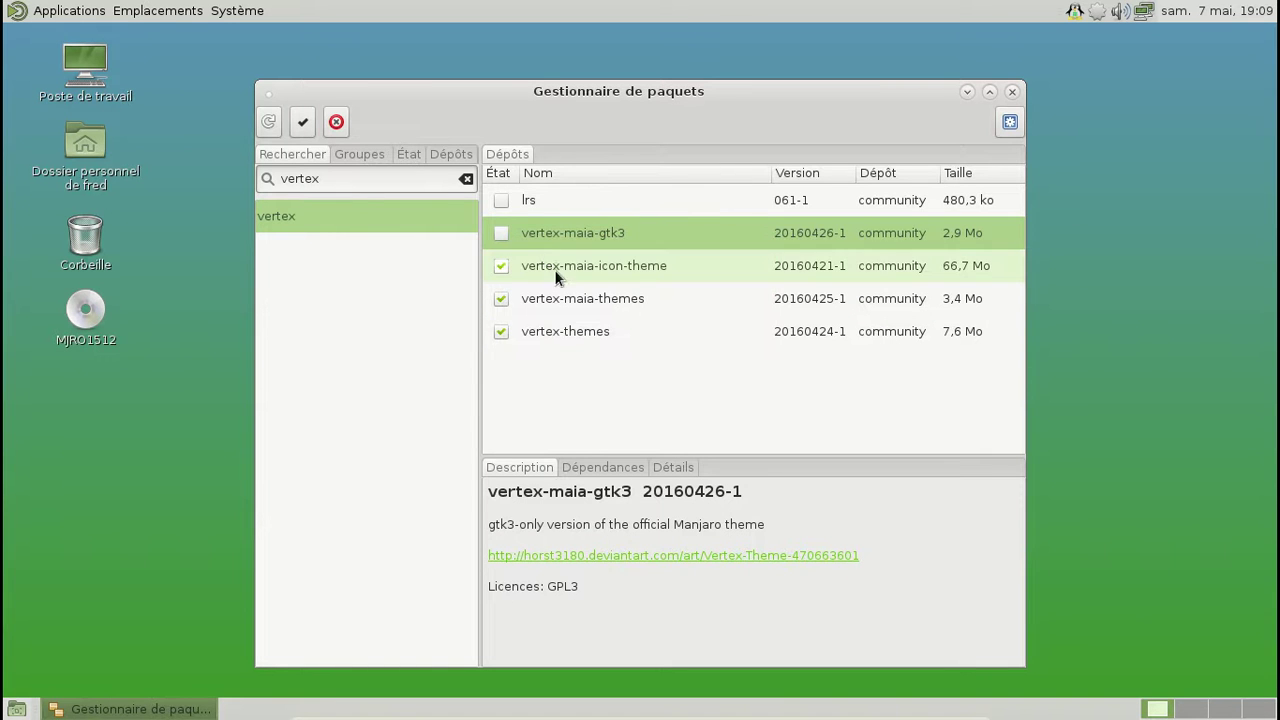
# Step: Install vertex-themes, vertex-maia-icon-theme and vertex-maia-themes, authenticating with the admin password
pyautogui.click(305, 121)
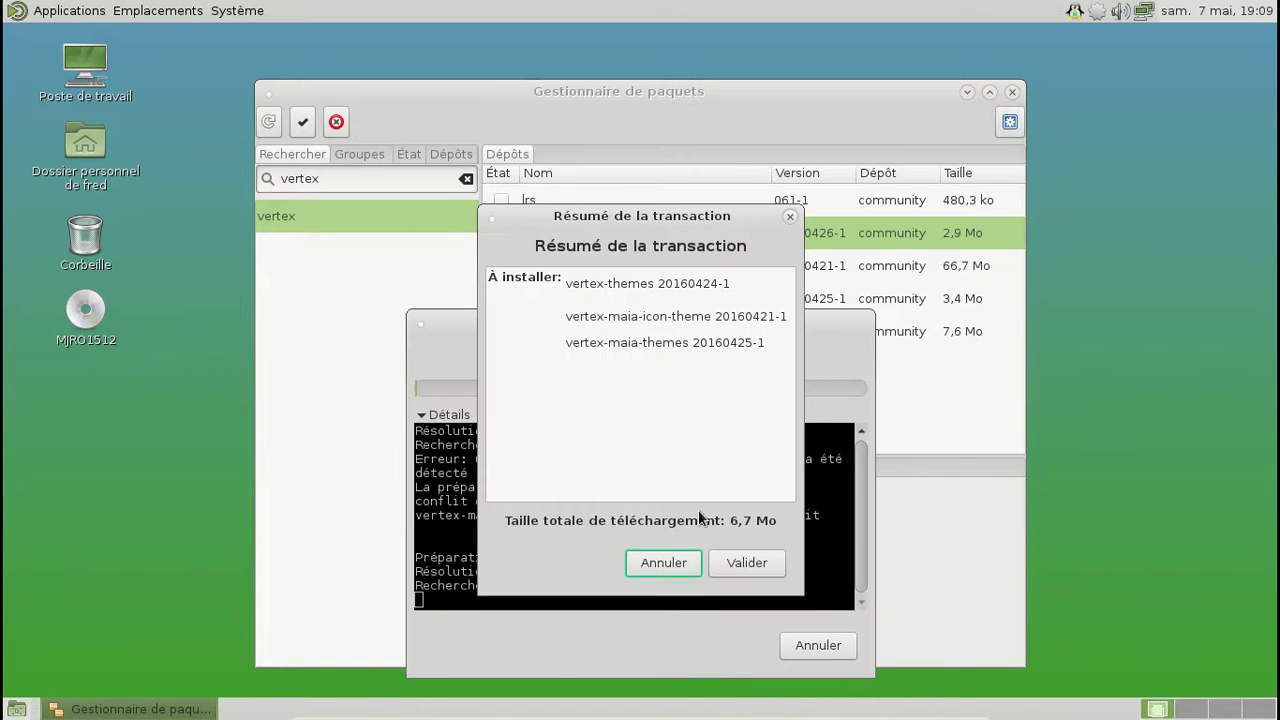
pyautogui.click(746, 563)
pyautogui.write('*****')
pyautogui.press('BackSpace')
pyautogui.press('BackSpace')
pyautogui.press('BackSpace')
pyautogui.press('BackSpace')
pyautogui.press('BackSpace')
pyautogui.write('*********')
pyautogui.press('Return')
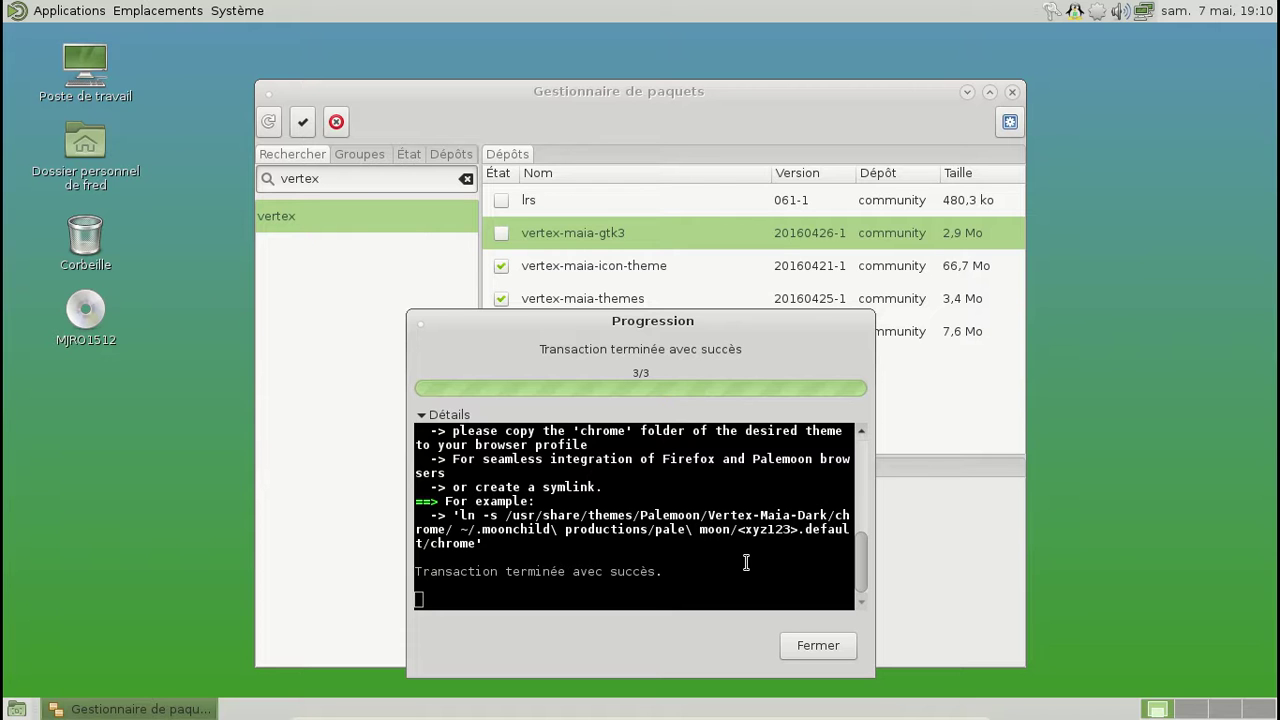
pyautogui.click(799, 643)
pyautogui.click(233, 12)
# Step: Apply the Vertex-Maia theme in Système > Préférences > Apparence
pyautogui.moveTo(252, 37)
pyautogui.moveTo(453, 35)
pyautogui.click(650, 36)
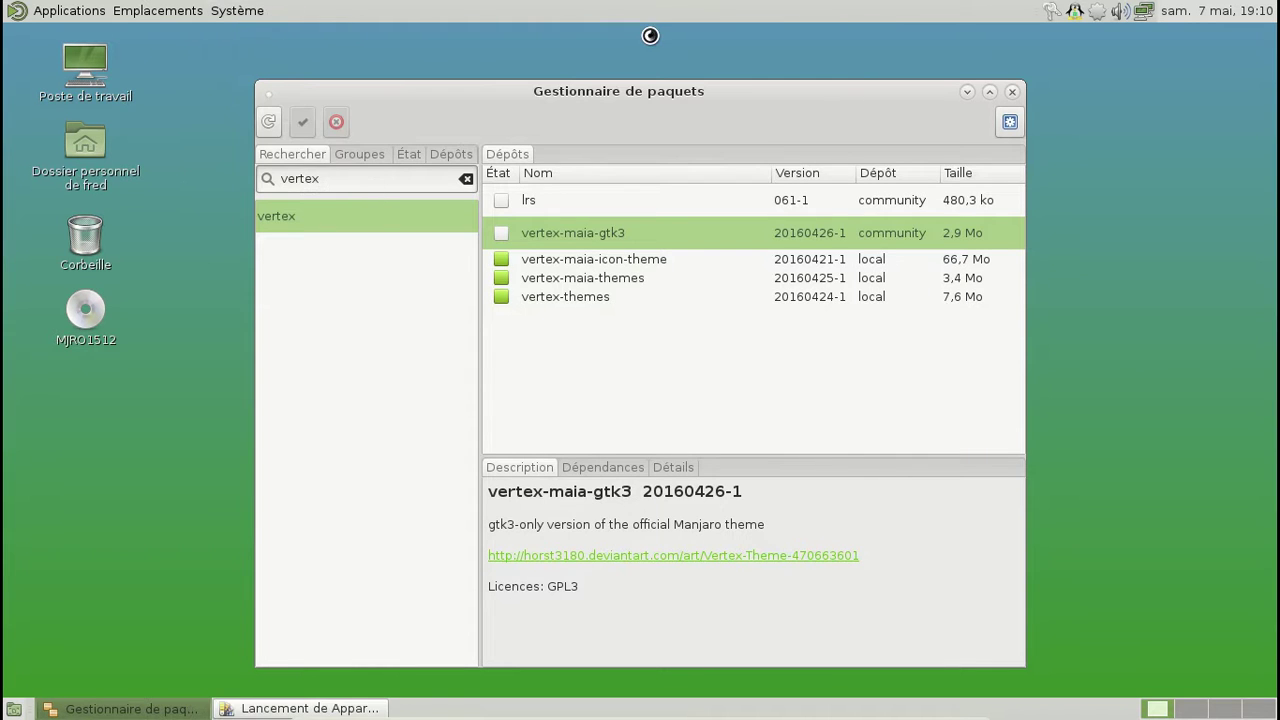
pyautogui.scroll(-5, 750, 312)
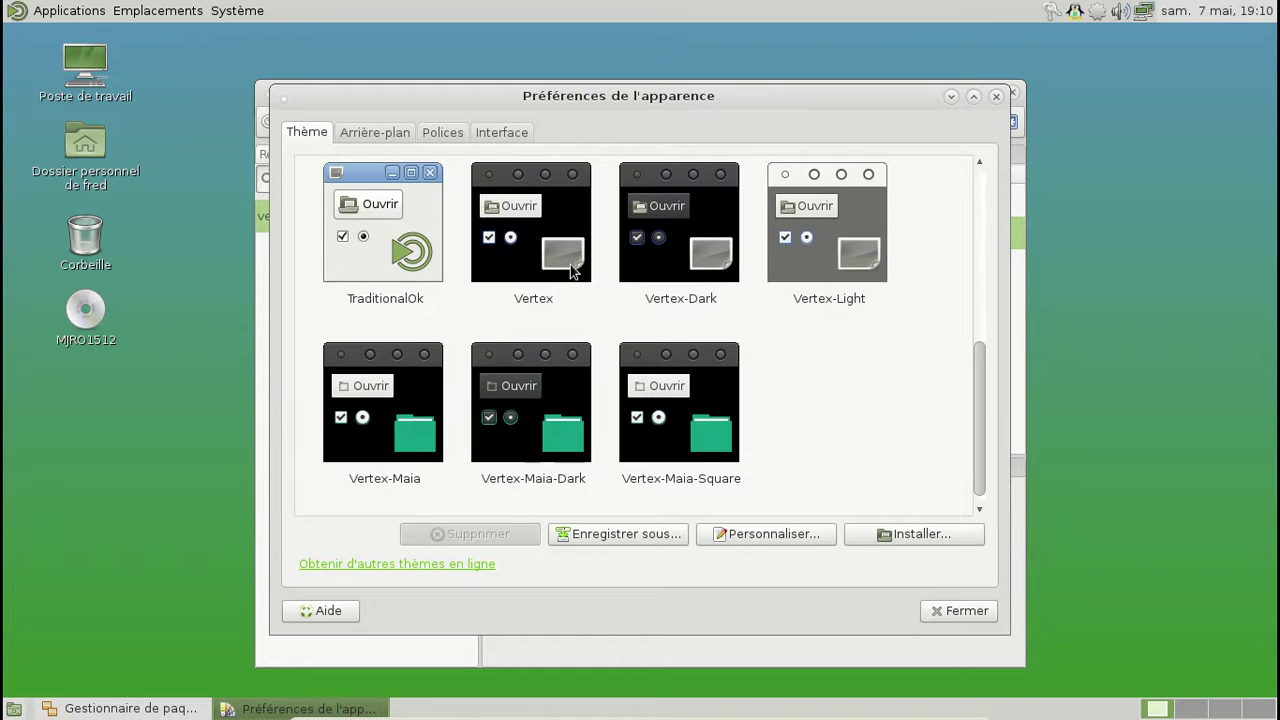
pyautogui.click(426, 403)
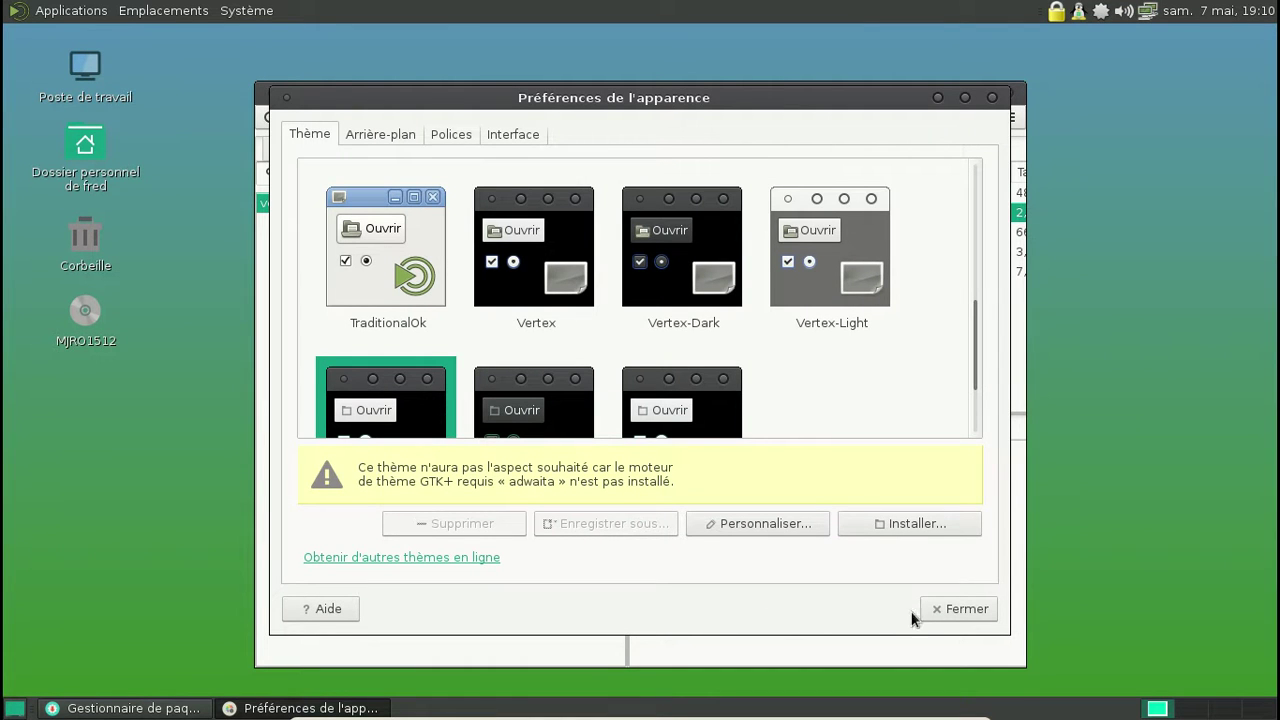
# Step: Close Appearance Preferences and install adwaita-manjaro-themes from a Pamac 'adwaita' search
pyautogui.click(944, 610)
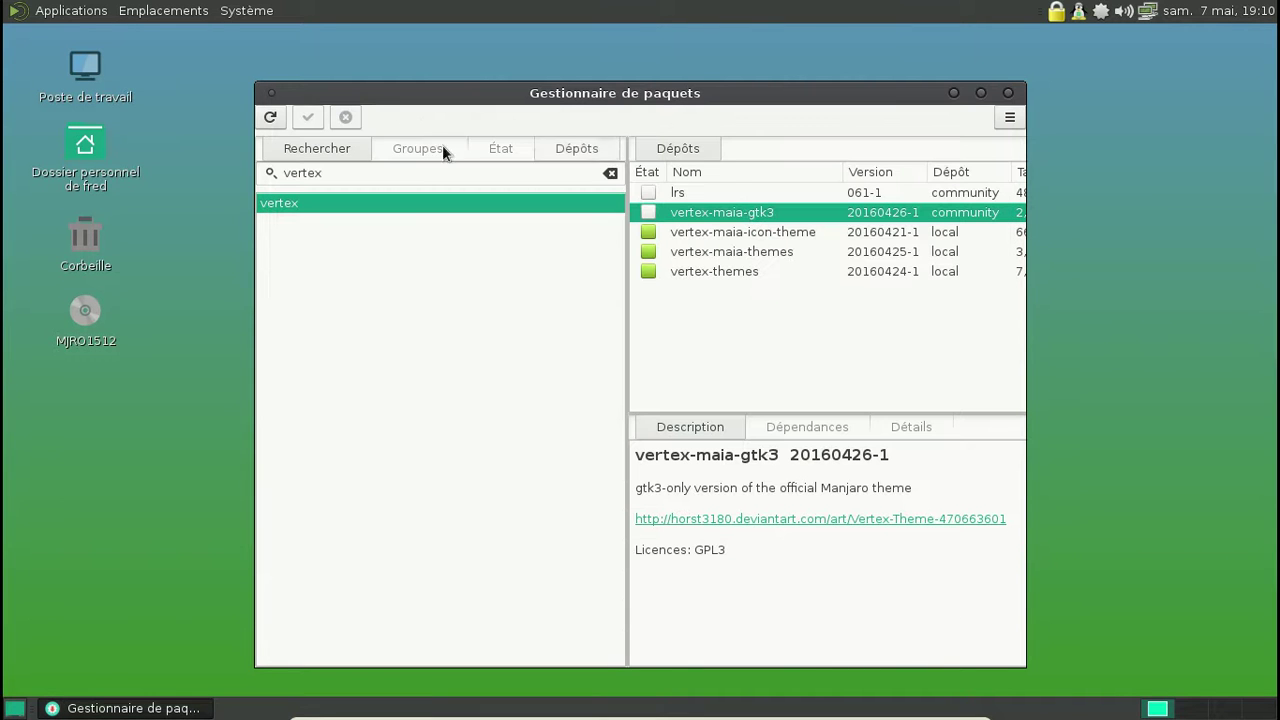
pyautogui.moveTo(363, 169); pyautogui.dragTo(247, 172)
pyautogui.write('adwaita')
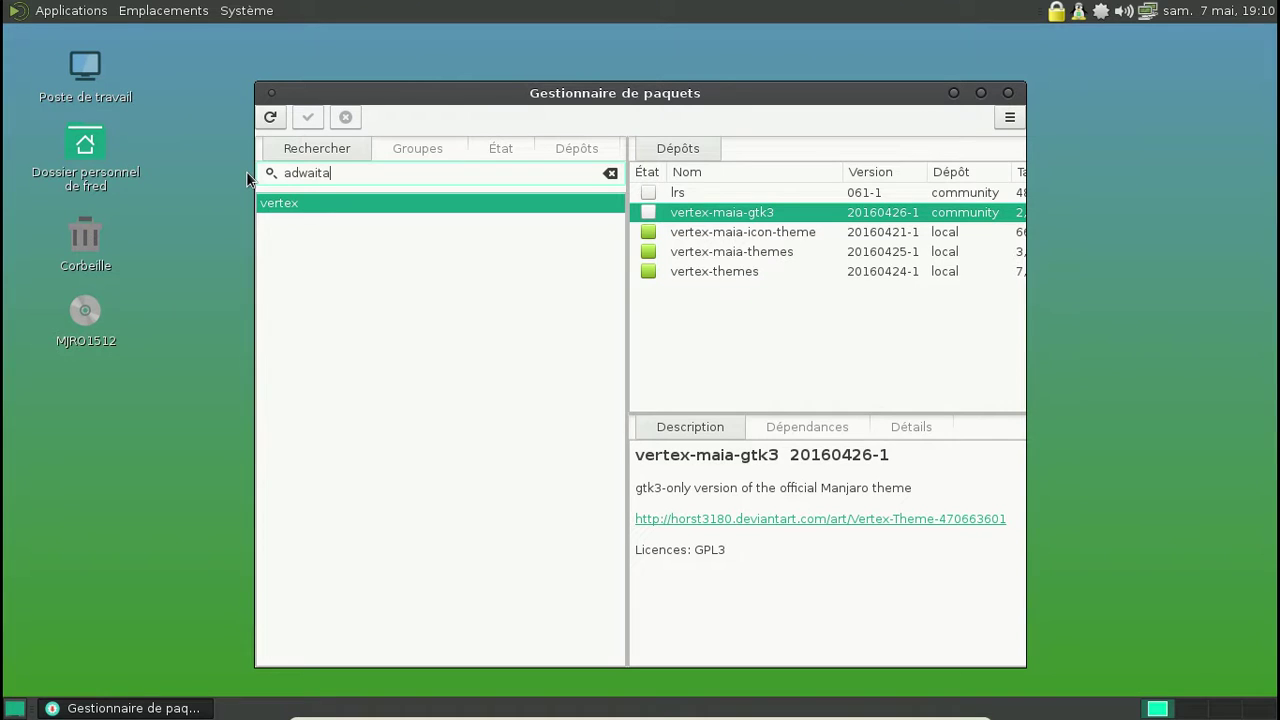
pyautogui.press('Return')
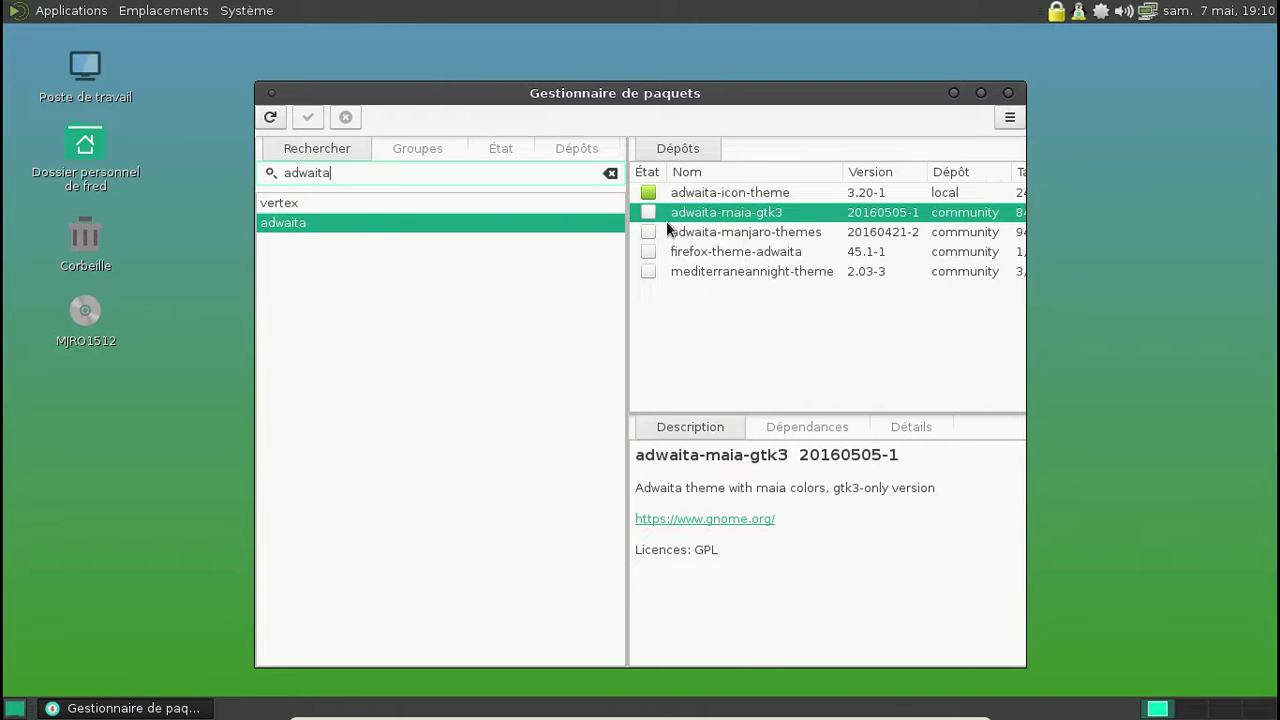
pyautogui.click(666, 230)
pyautogui.rightClick(666, 230)
pyautogui.click(737, 263)
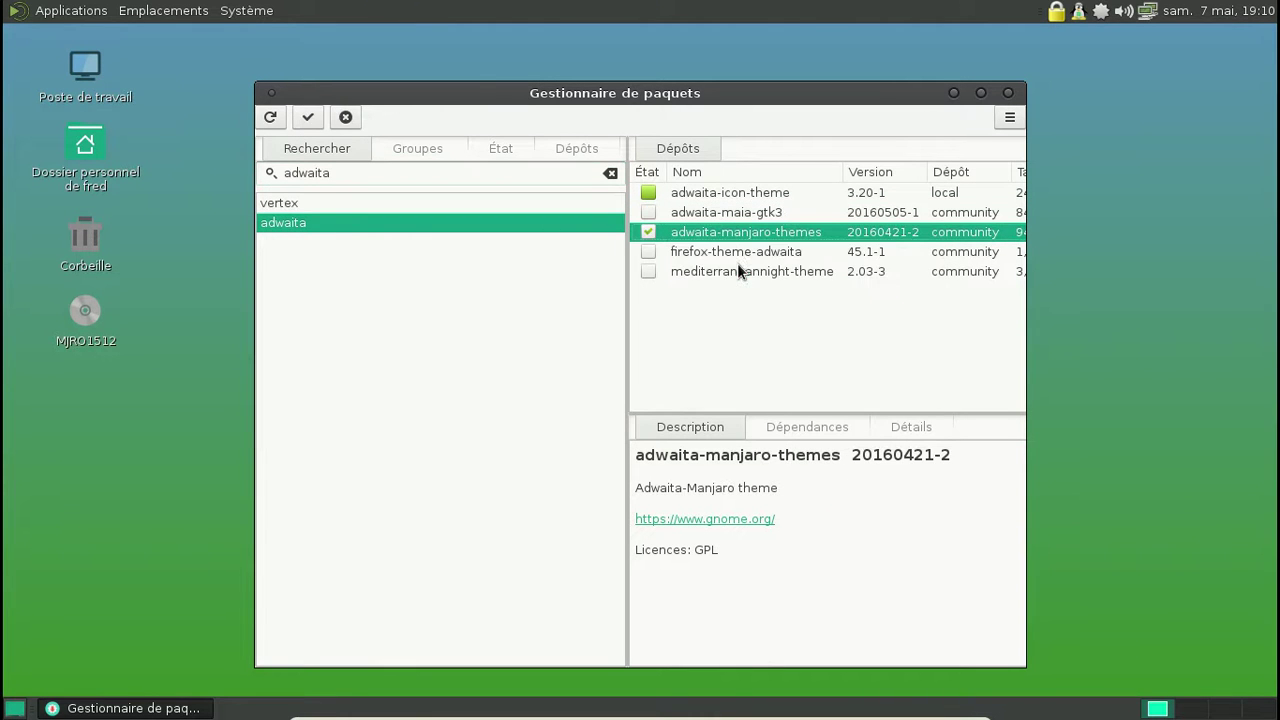
pyautogui.click(313, 123)
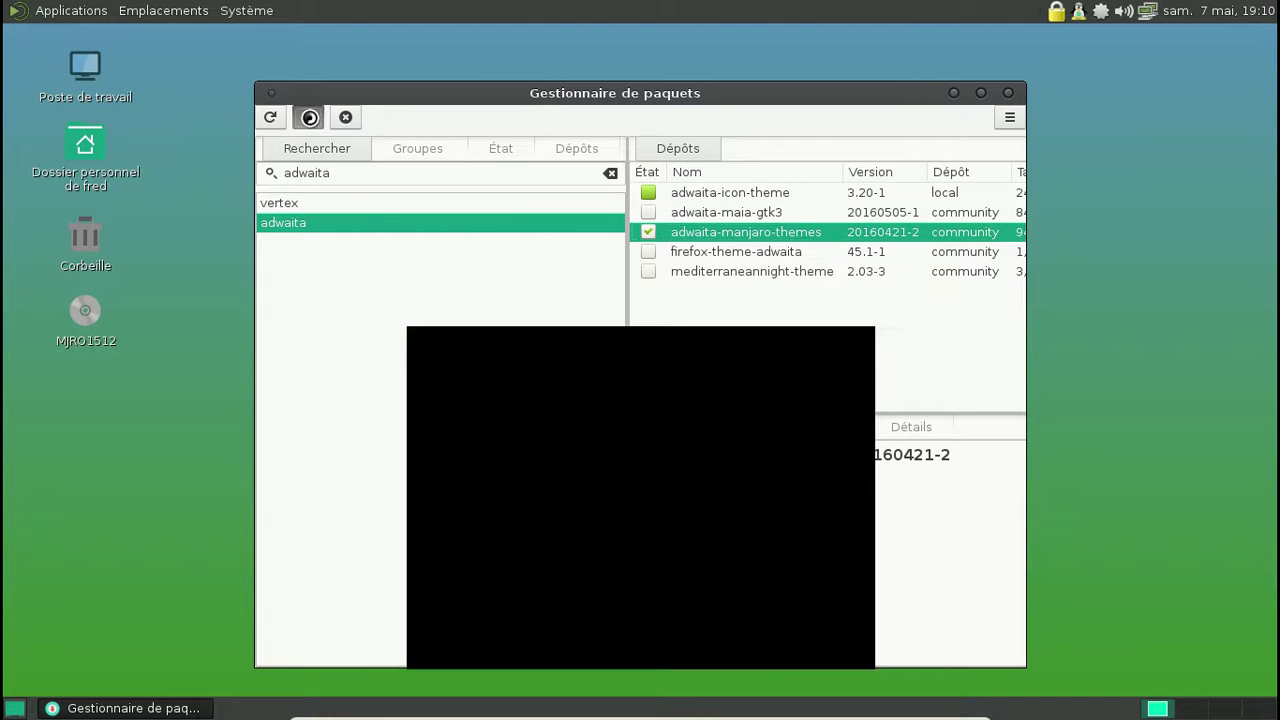
pyautogui.click(744, 567)
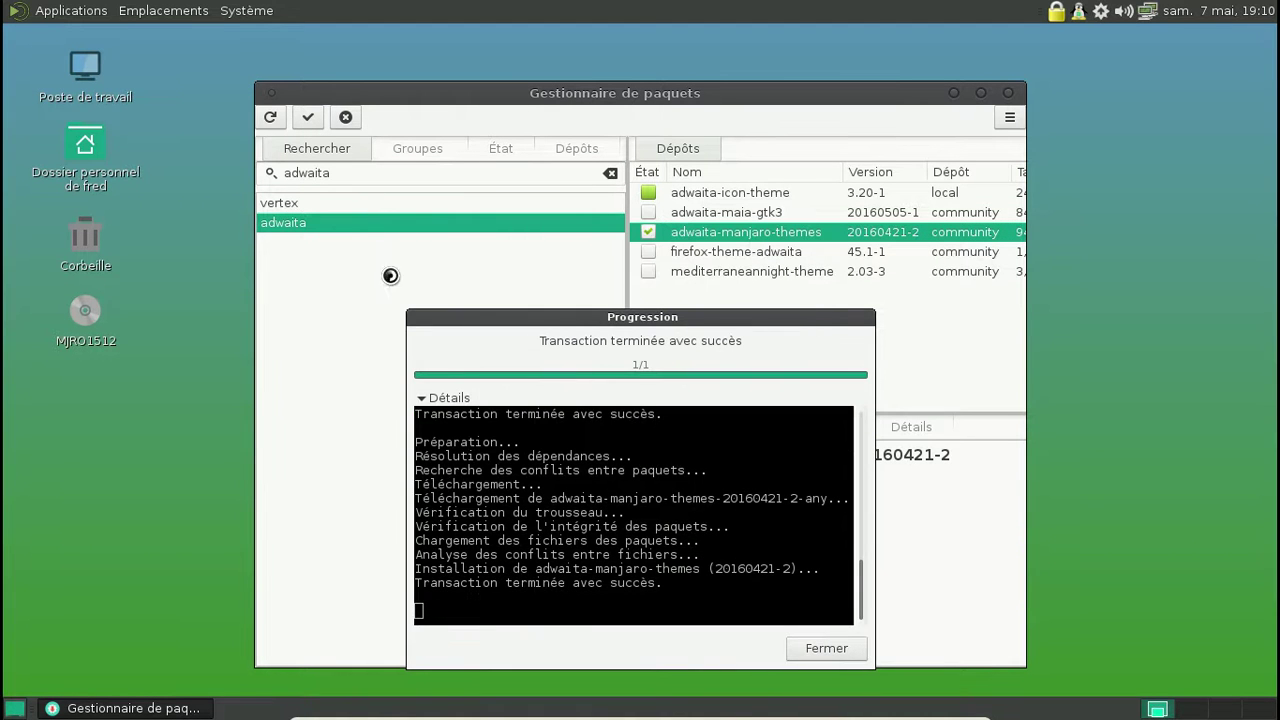
# Step: Open Appearance Preferences and preview the Vertex-Maia-Dark and Vertex-Maia-Square themes
pyautogui.click(247, 11)
pyautogui.moveTo(276, 38)
pyautogui.moveTo(517, 41)
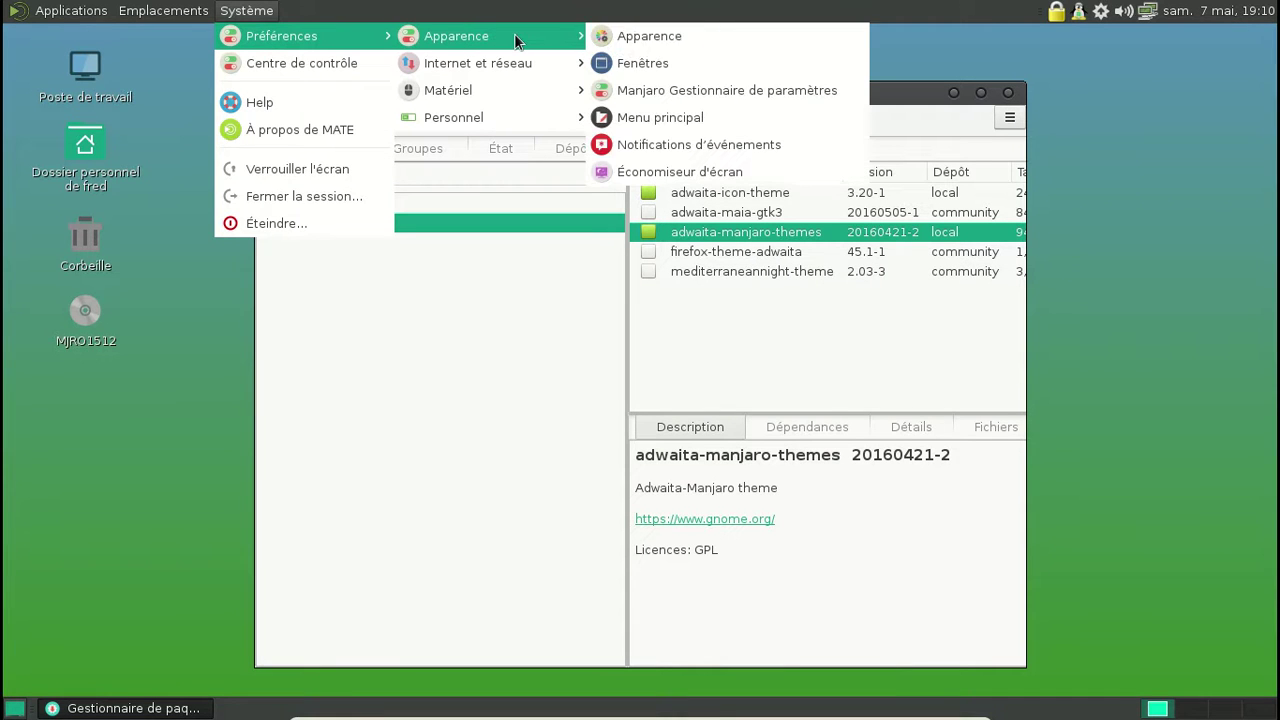
pyautogui.click(652, 36)
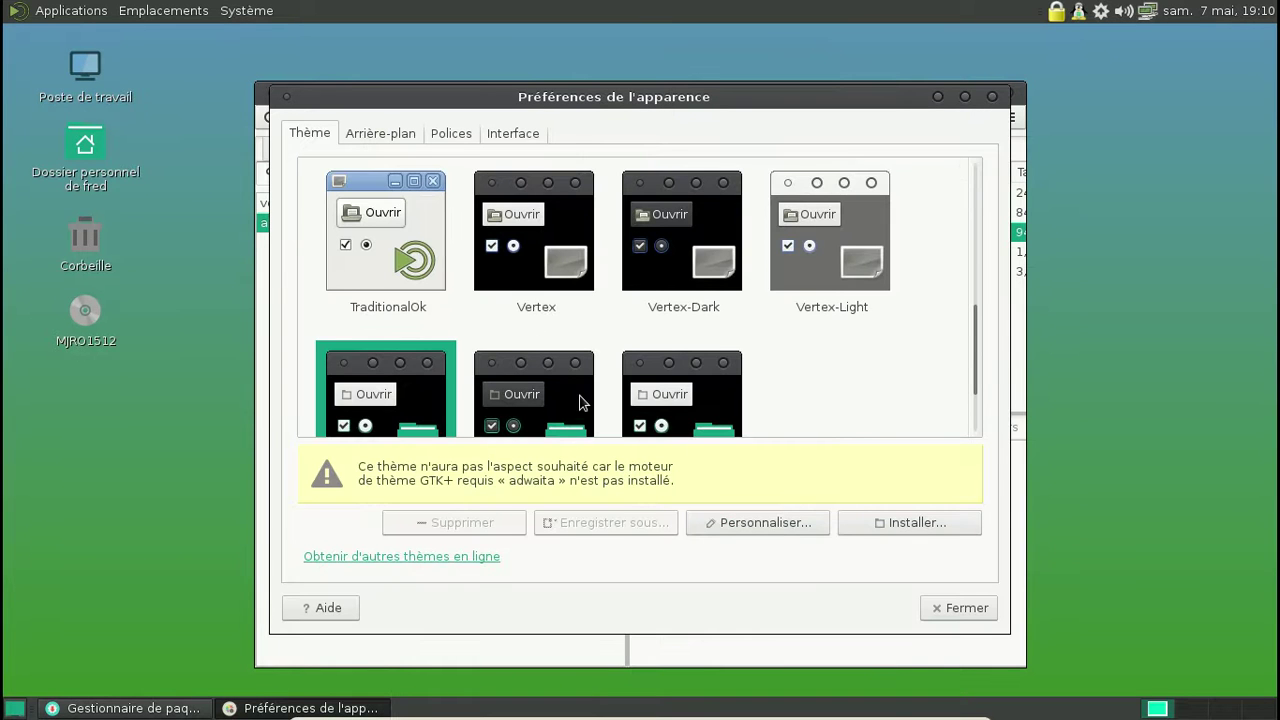
pyautogui.scroll(-2, 662, 362)
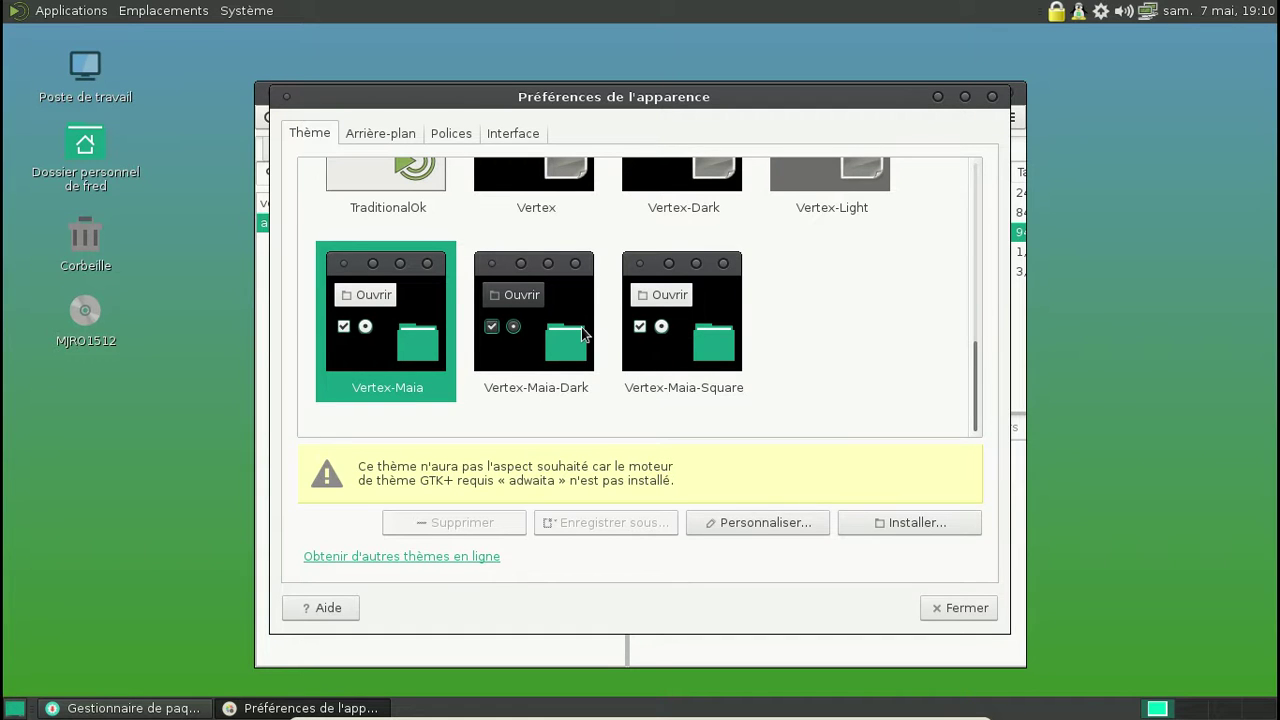
pyautogui.click(582, 328)
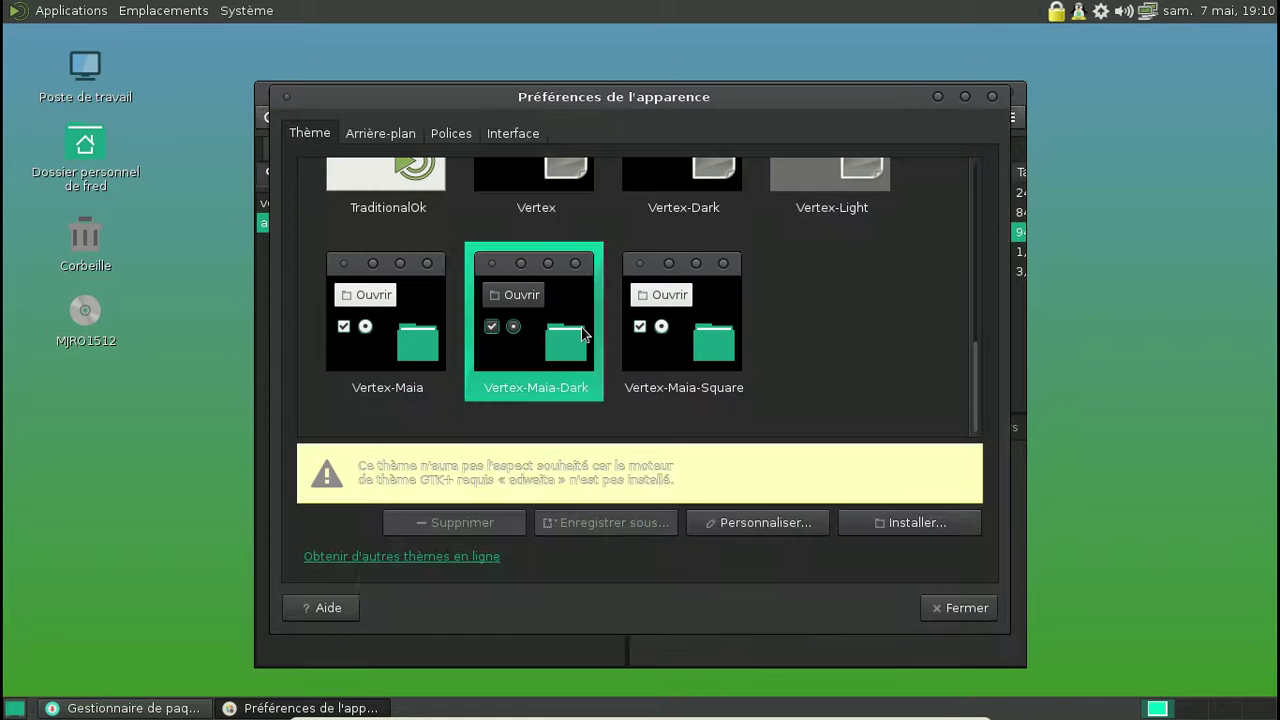
pyautogui.click(668, 331)
# Step: Apply the Vertex-Light theme and close Appearance Preferences
pyautogui.scroll(4, 655, 335)
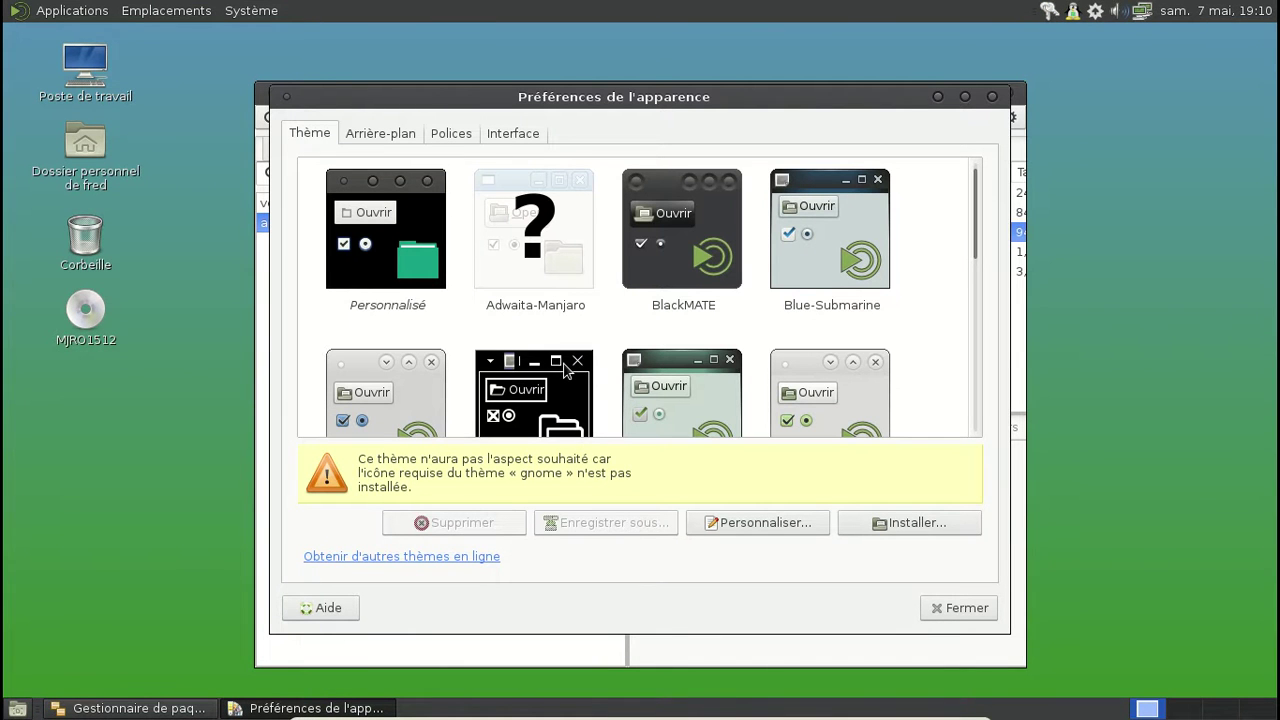
pyautogui.scroll(-1, 565, 370)
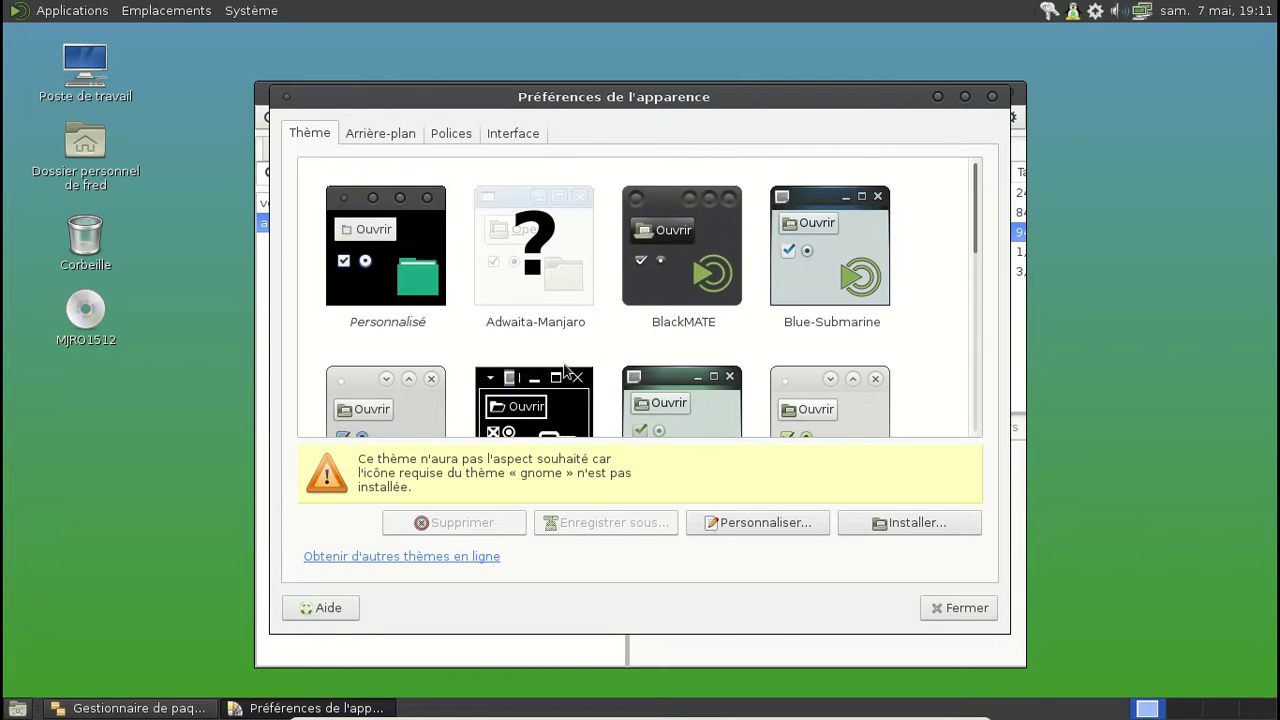
pyautogui.scroll(-3, 752, 293)
pyautogui.scroll(-7, 752, 293)
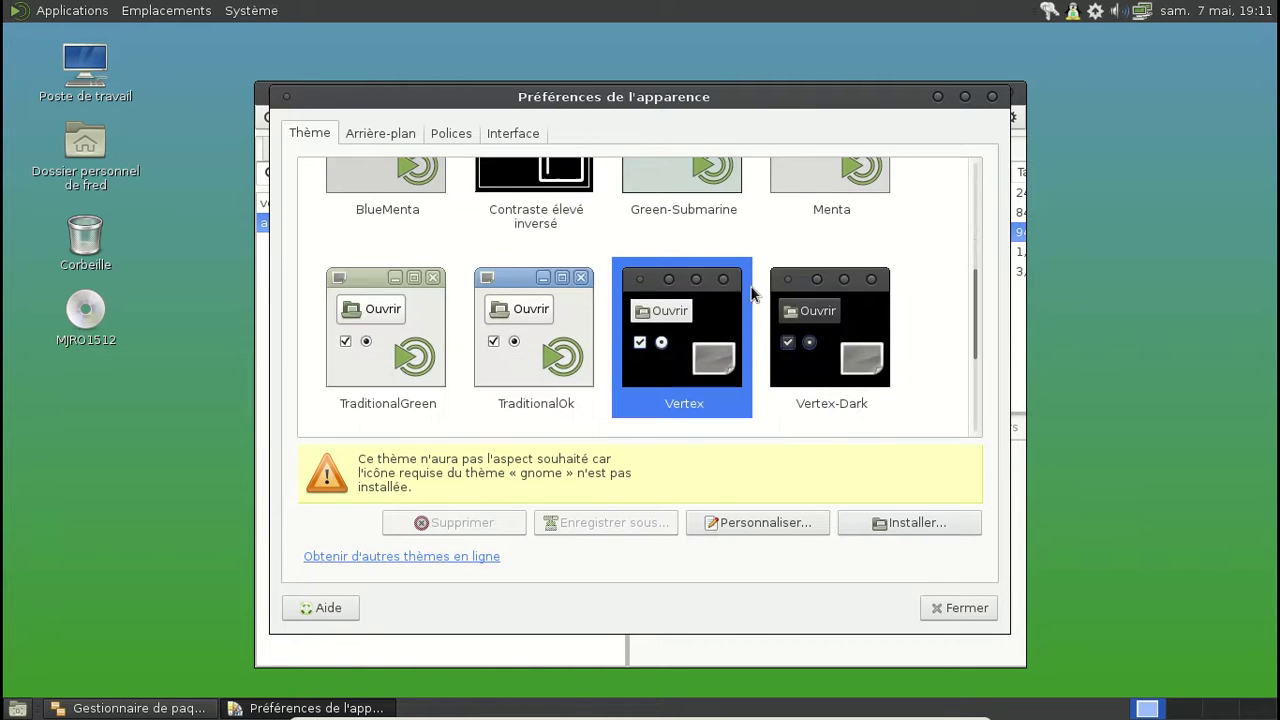
pyautogui.scroll(-2, 752, 293)
pyautogui.scroll(2, 752, 293)
pyautogui.scroll(-2, 752, 293)
pyautogui.click(411, 319)
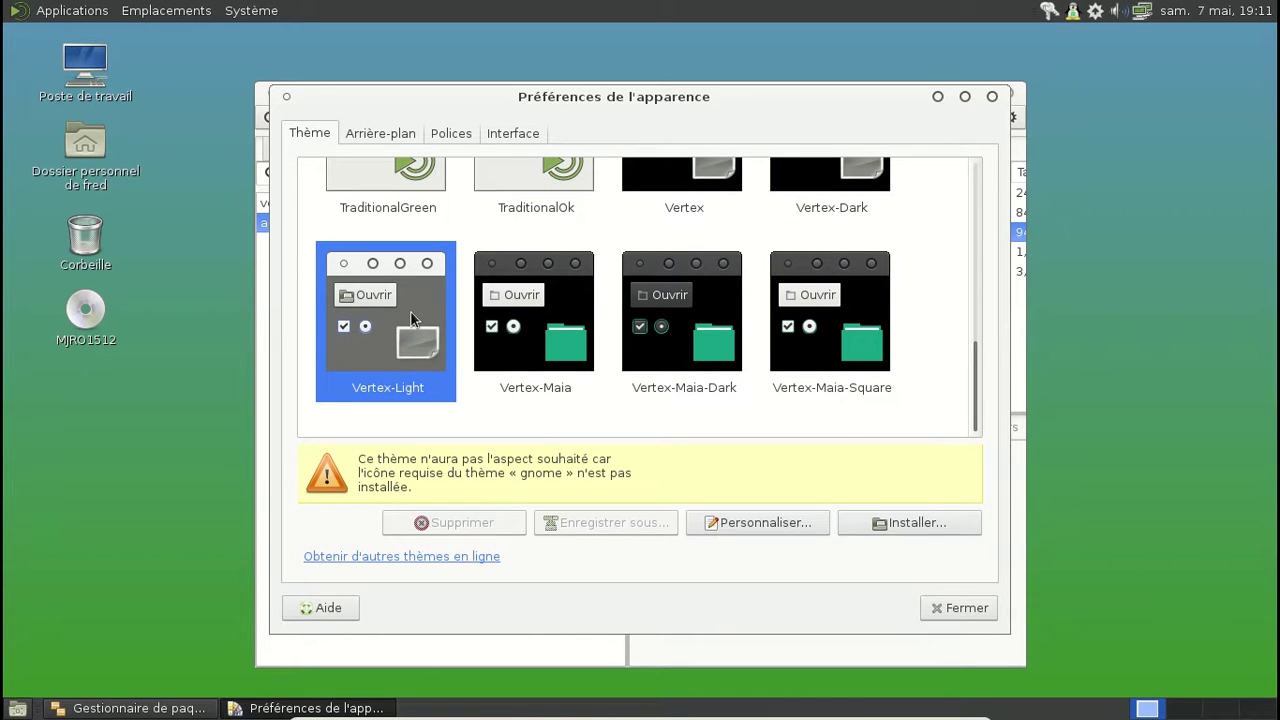
pyautogui.click(941, 608)
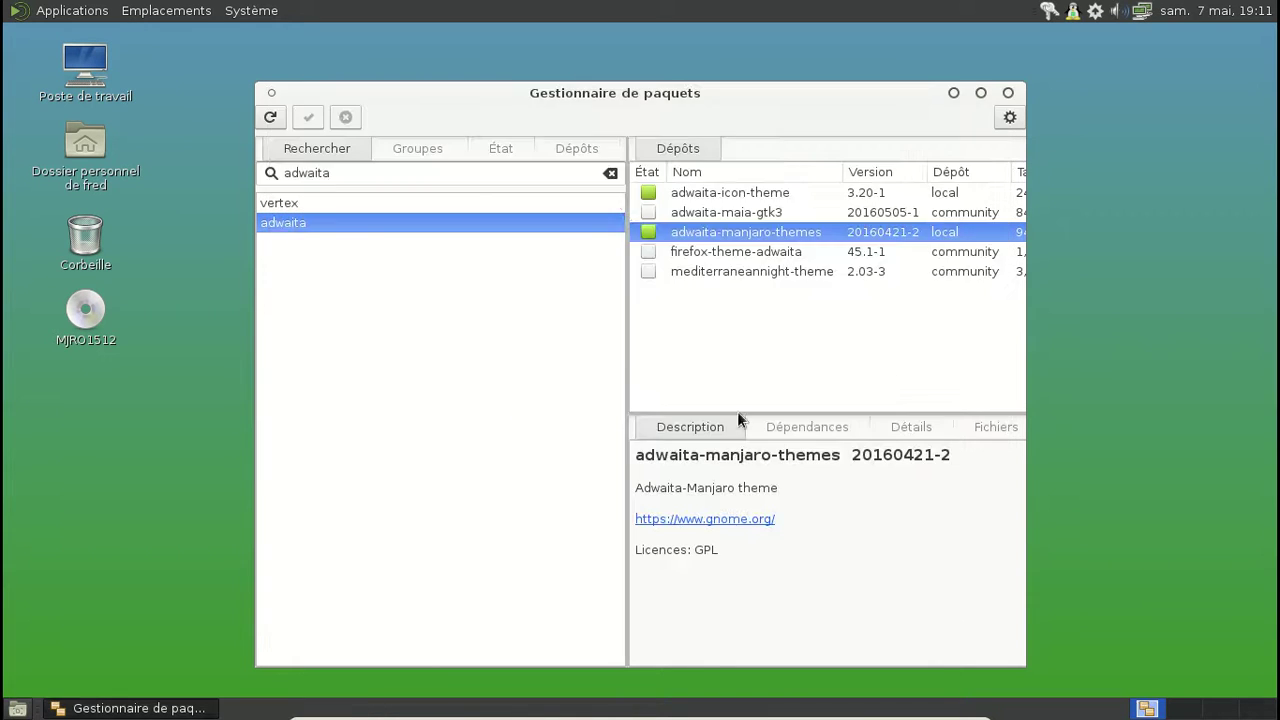
# Step: Search Pamac for gnome-icon-theme and mark all three gnome icon packages for installation
pyautogui.moveTo(403, 175); pyautogui.dragTo(281, 172)
pyautogui.write('gnome-icon-theme')
pyautogui.press('Return')
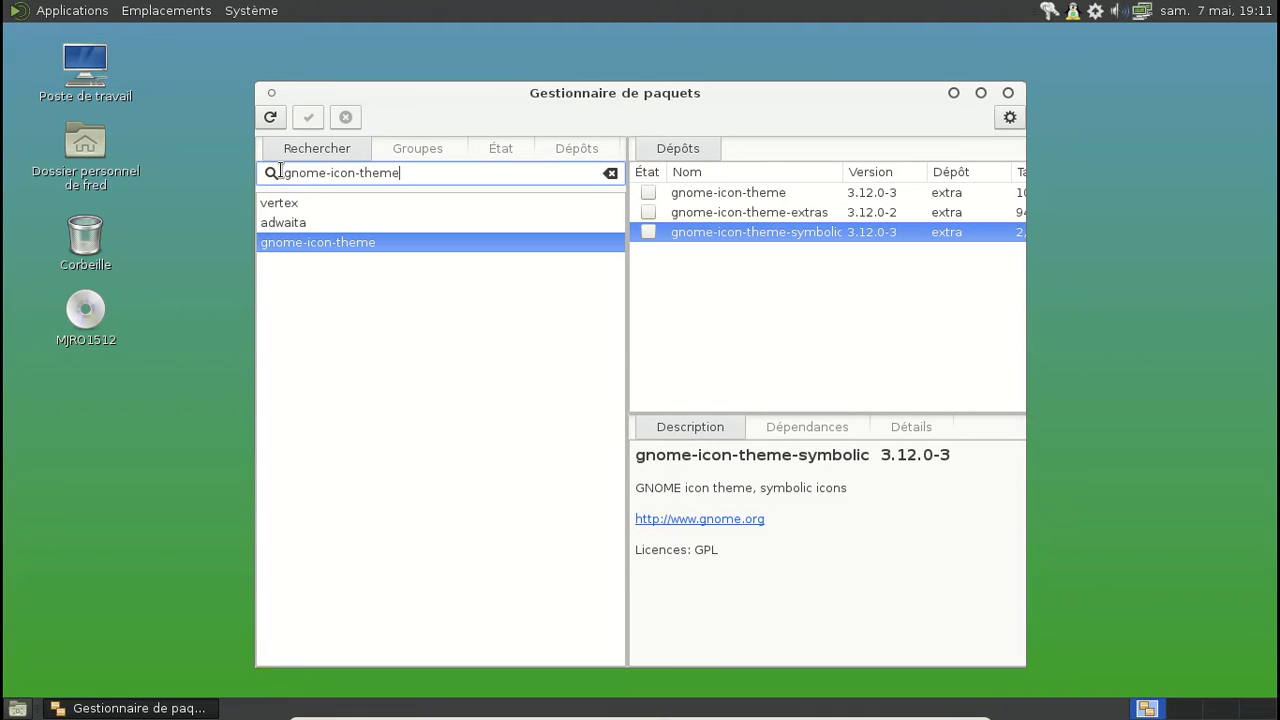
pyautogui.click(645, 194)
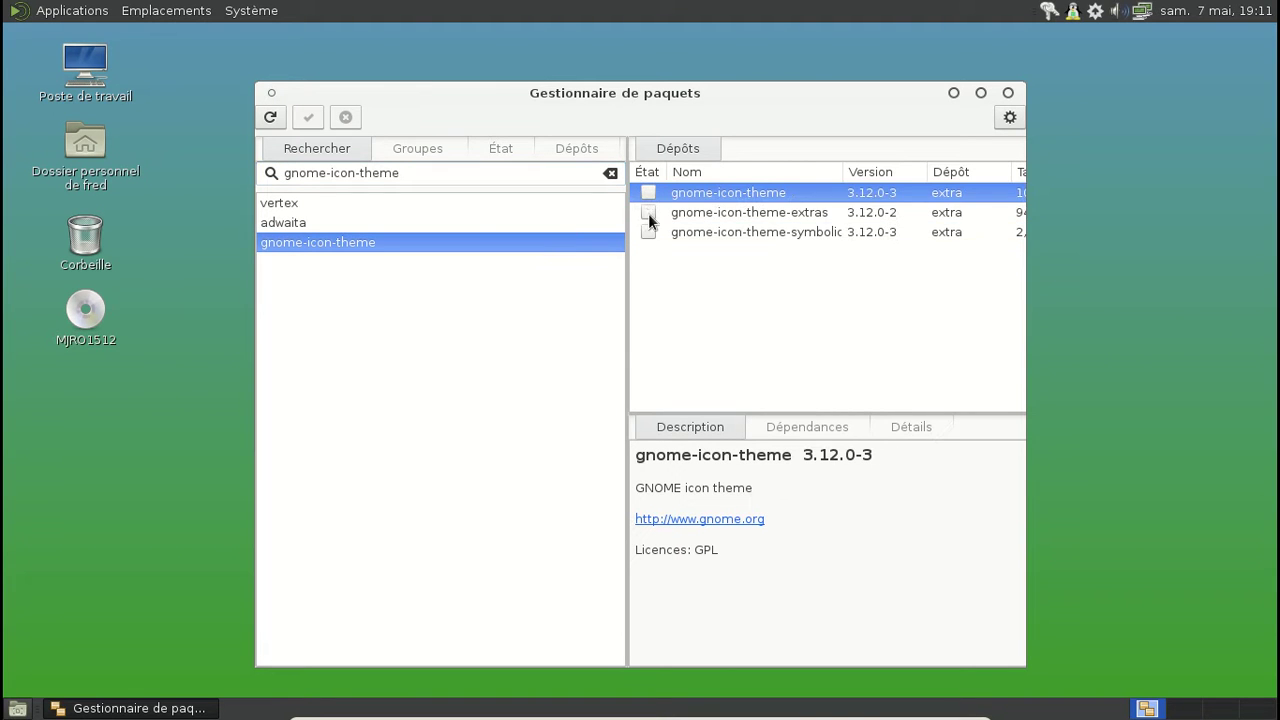
pyautogui.keyDown('shift'); pyautogui.click(651, 232); pyautogui.keyUp('shift')
pyautogui.rightClick(652, 226)
pyautogui.click(695, 261)
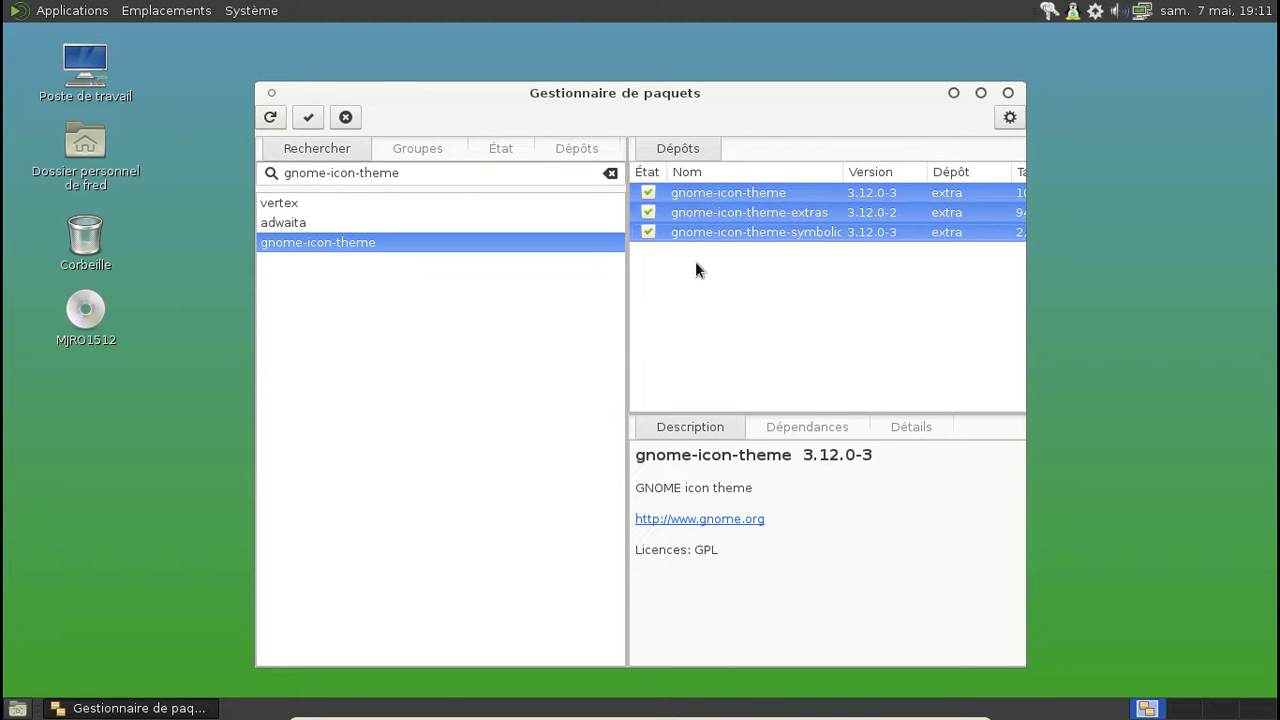
# Step: Apply and confirm installing gnome-icon-theme, gnome-icon-theme-extras and gnome-icon-theme-symbolic
pyautogui.click(293, 117)
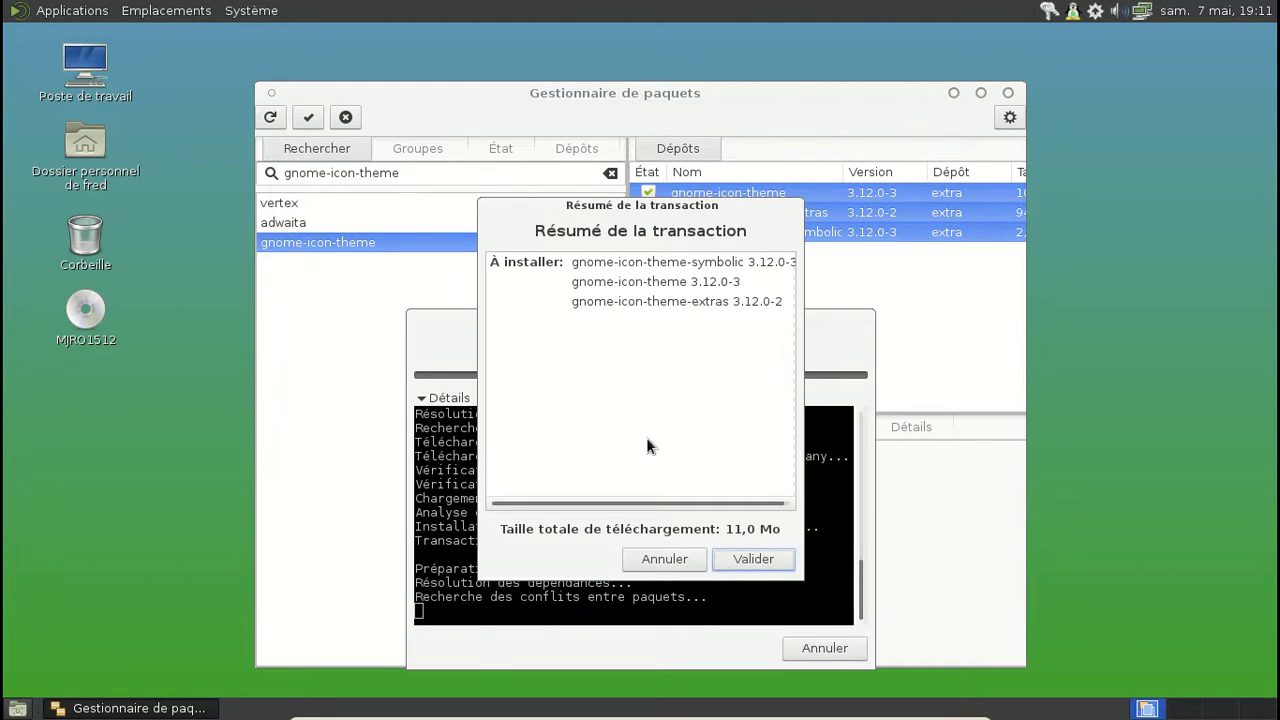
pyautogui.click(744, 559)
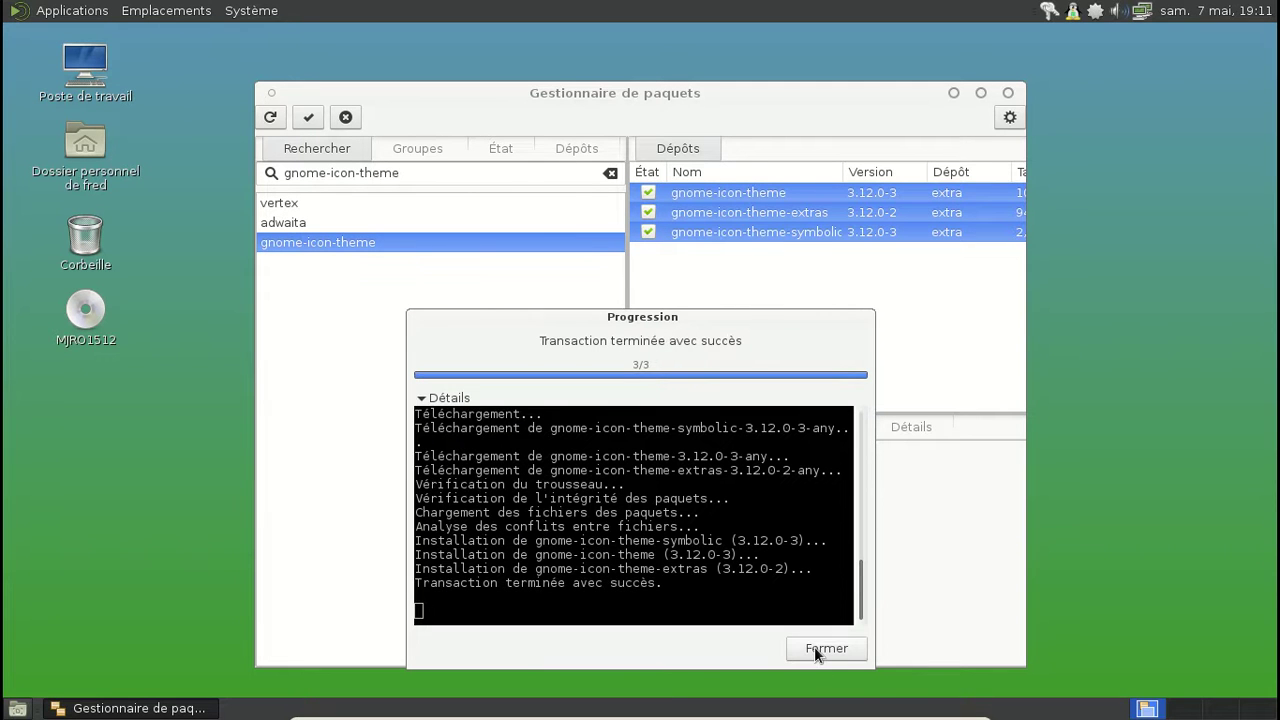
pyautogui.click(814, 646)
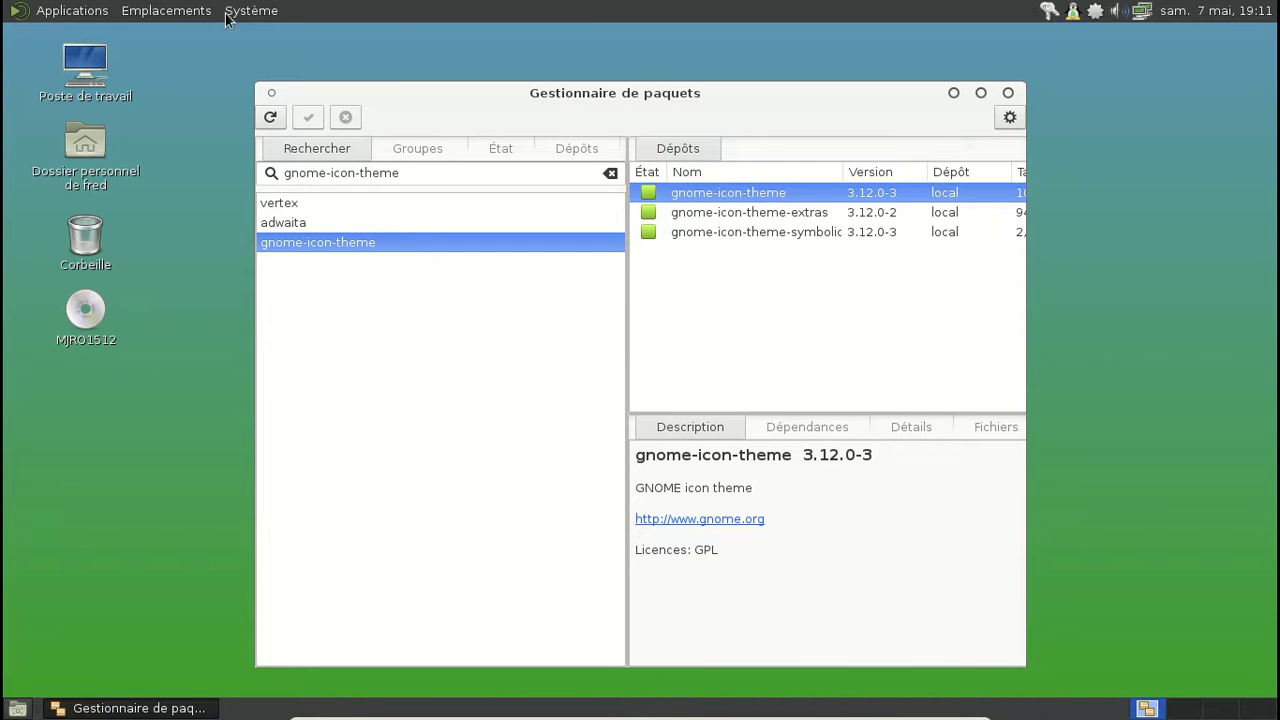
pyautogui.click(271, 10)
# Step: Reopen Appearance Preferences, apply the Vertex theme and close it
pyautogui.moveTo(296, 40)
pyautogui.moveTo(450, 34)
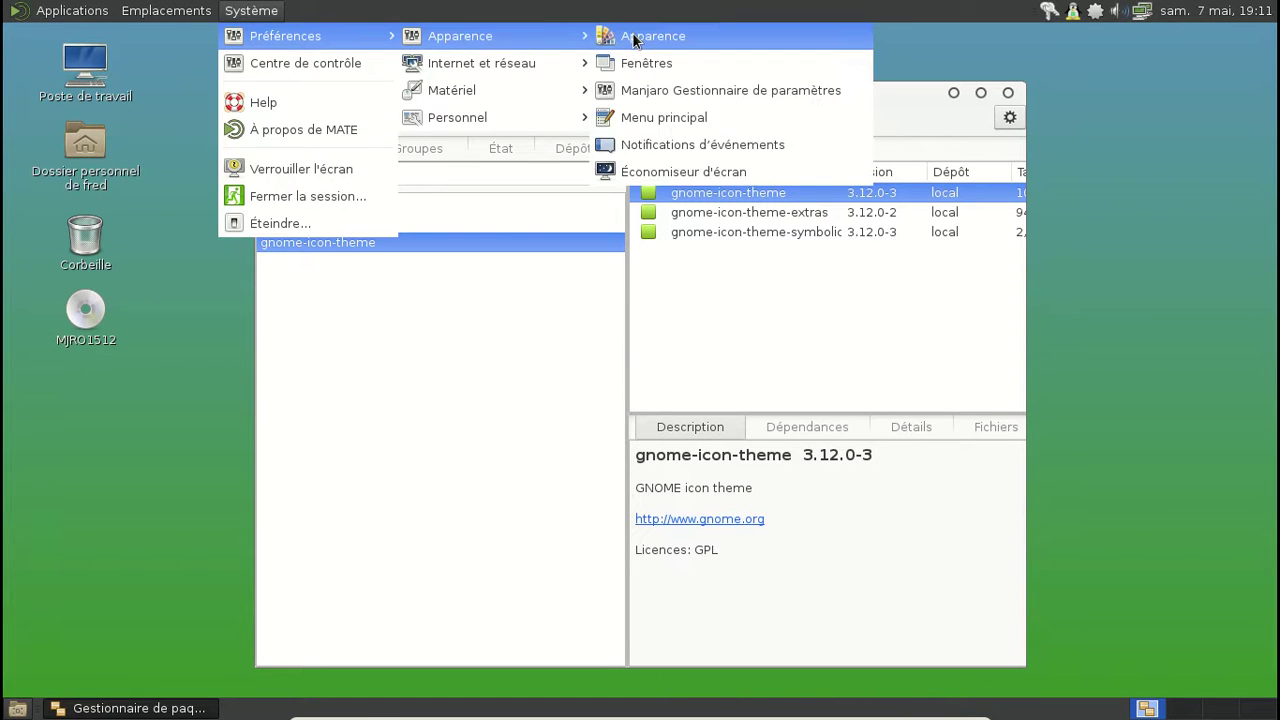
pyautogui.click(632, 36)
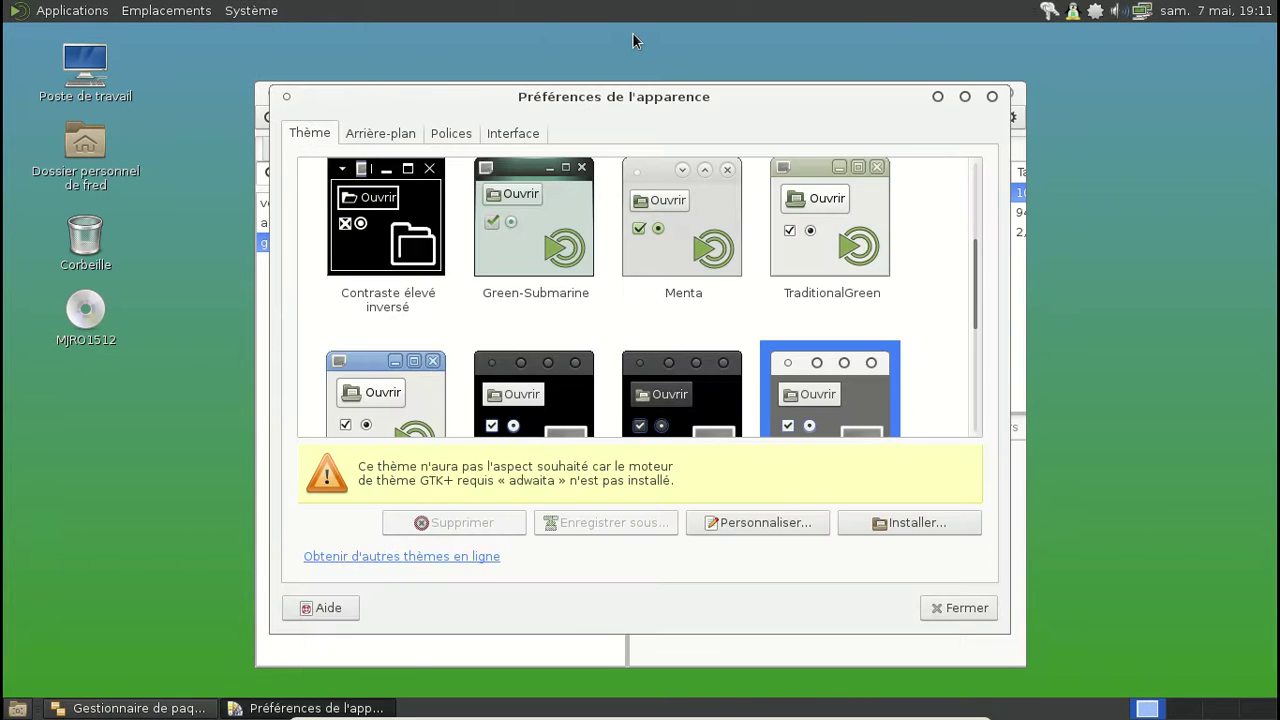
pyautogui.scroll(-3, 730, 240)
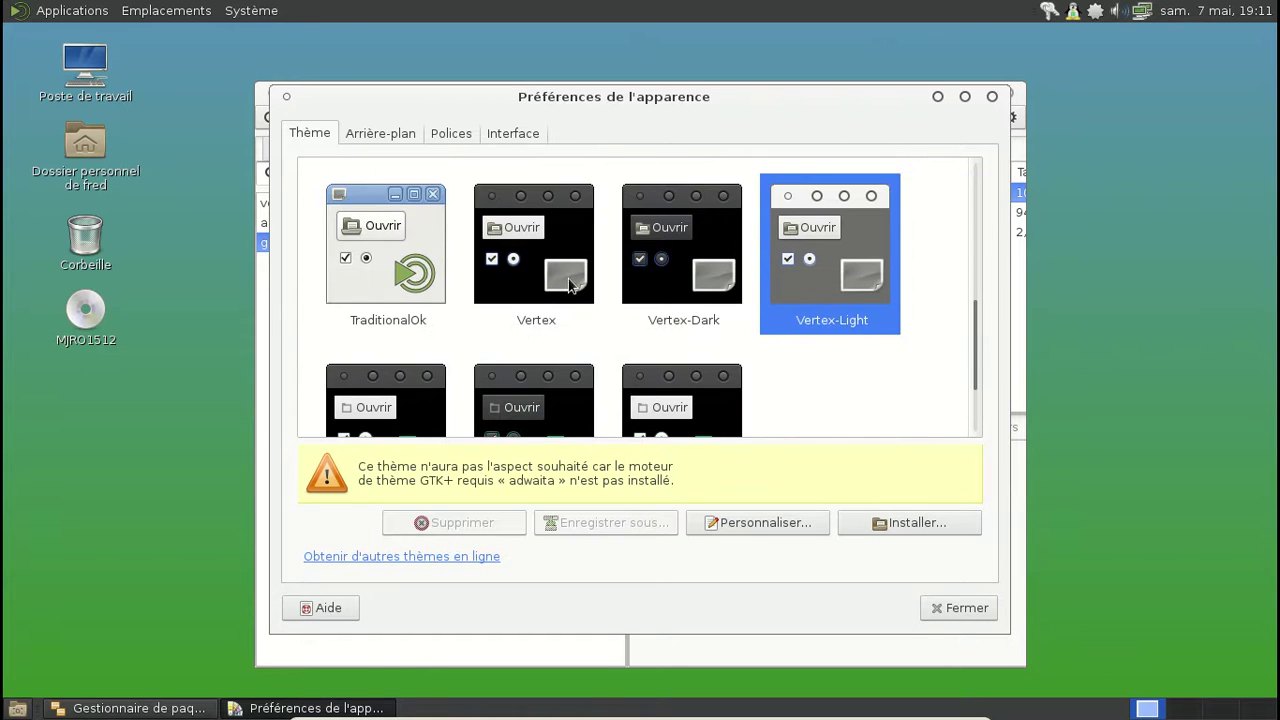
pyautogui.click(540, 284)
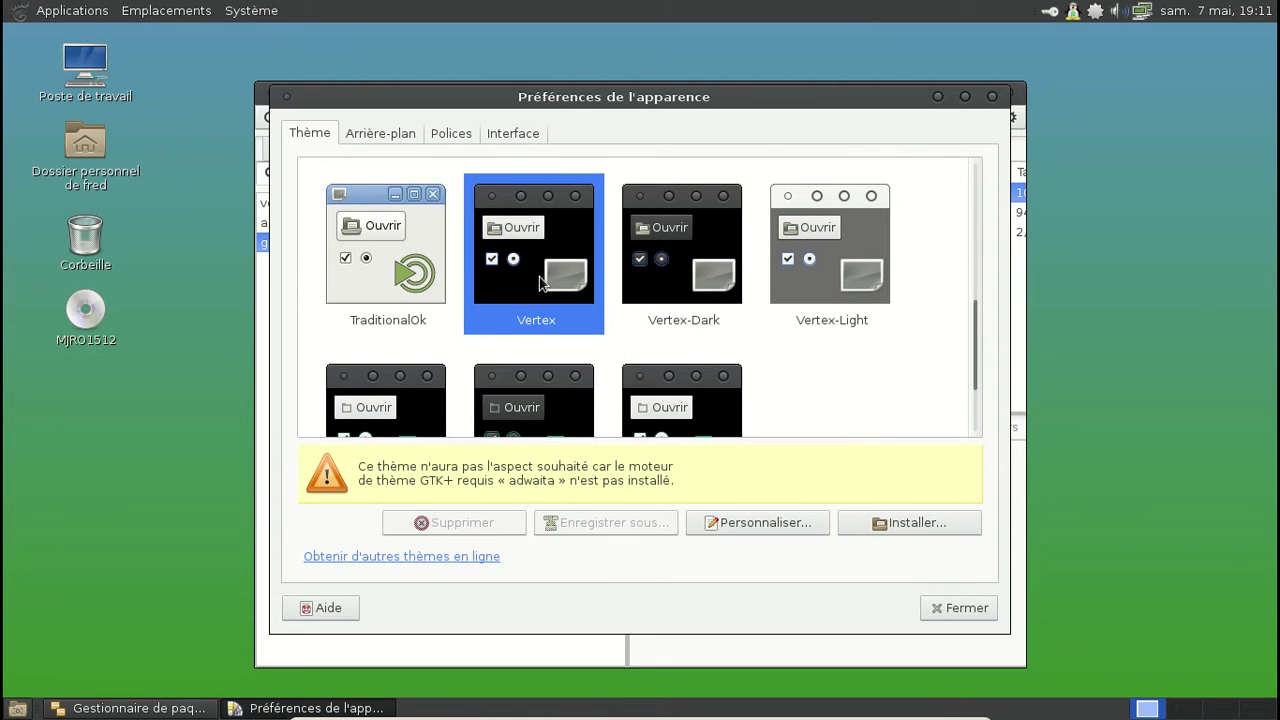
pyautogui.click(958, 608)
# Step: Review the adwaita-maia-gtk3 and adwaita-icon-theme package details, then close Pamac
pyautogui.click(391, 224)
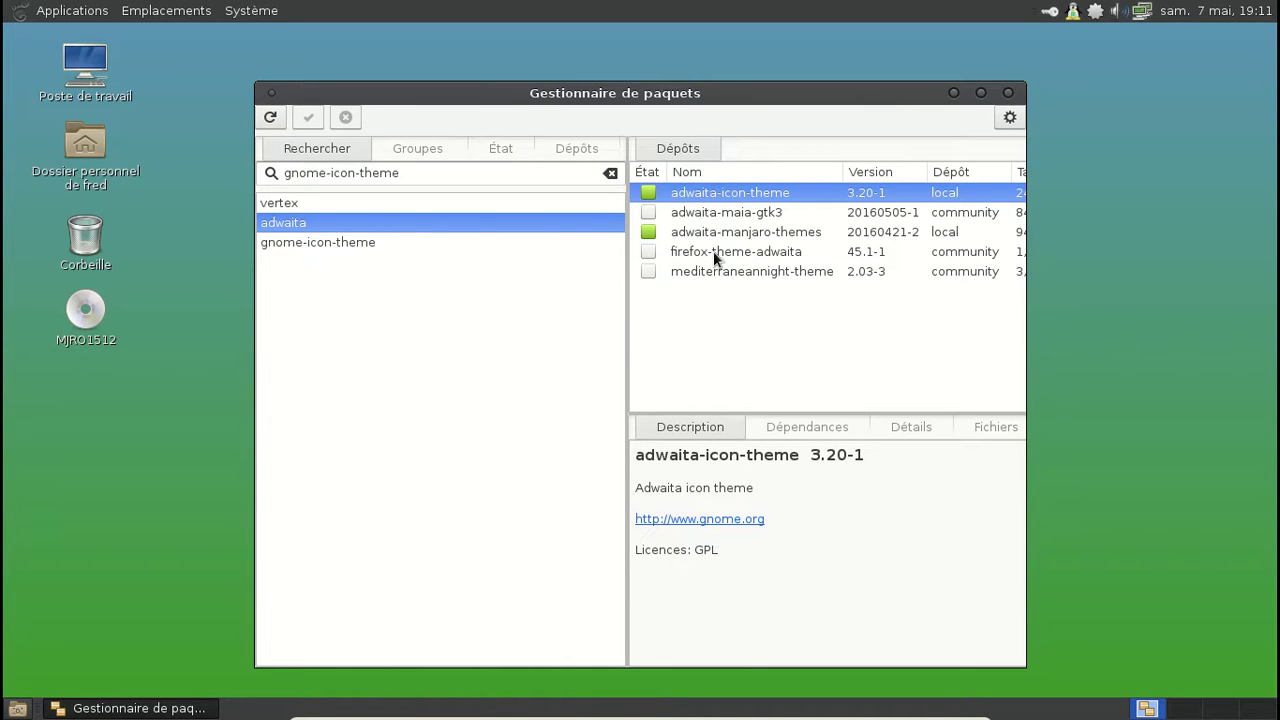
pyautogui.click(700, 214)
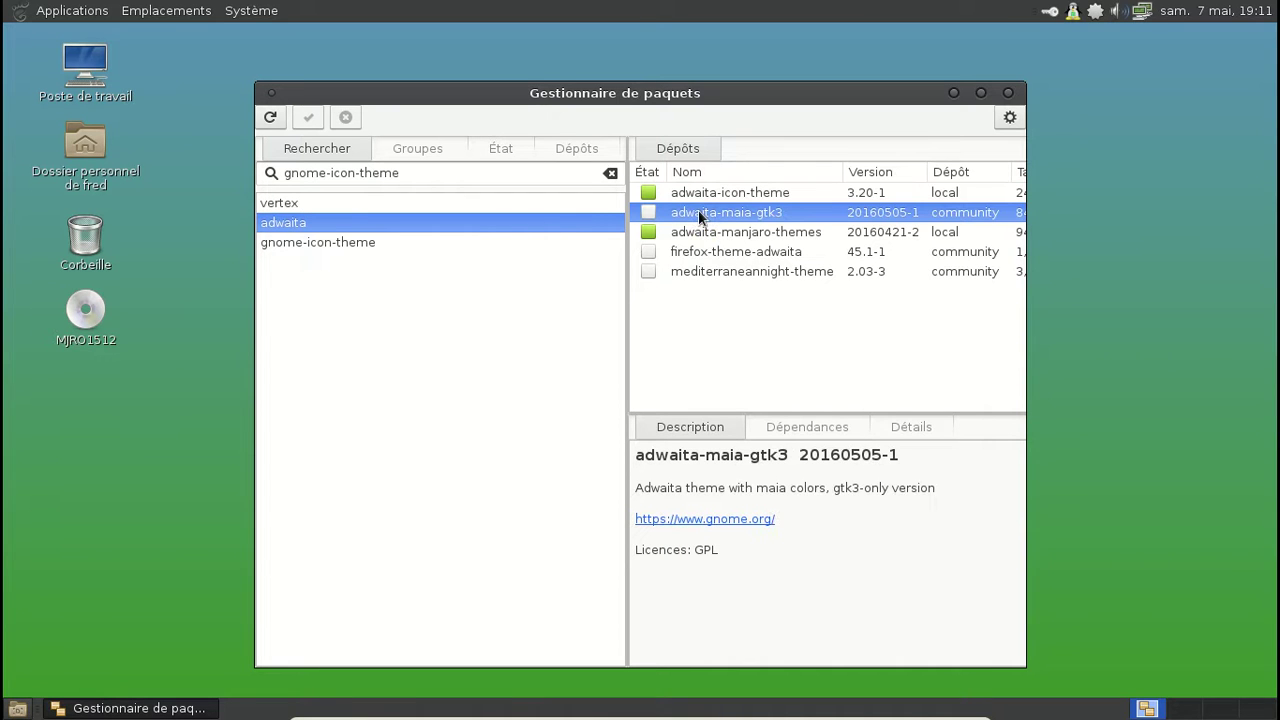
pyautogui.click(703, 193)
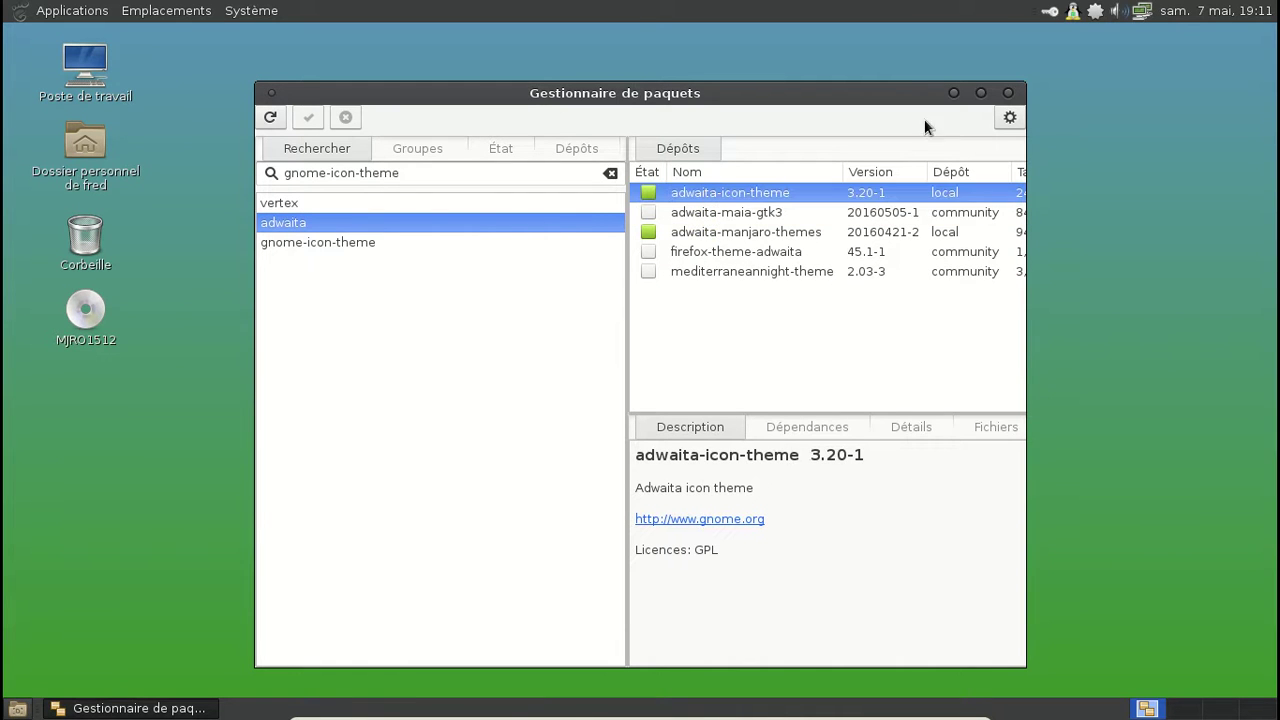
pyautogui.click(1009, 93)
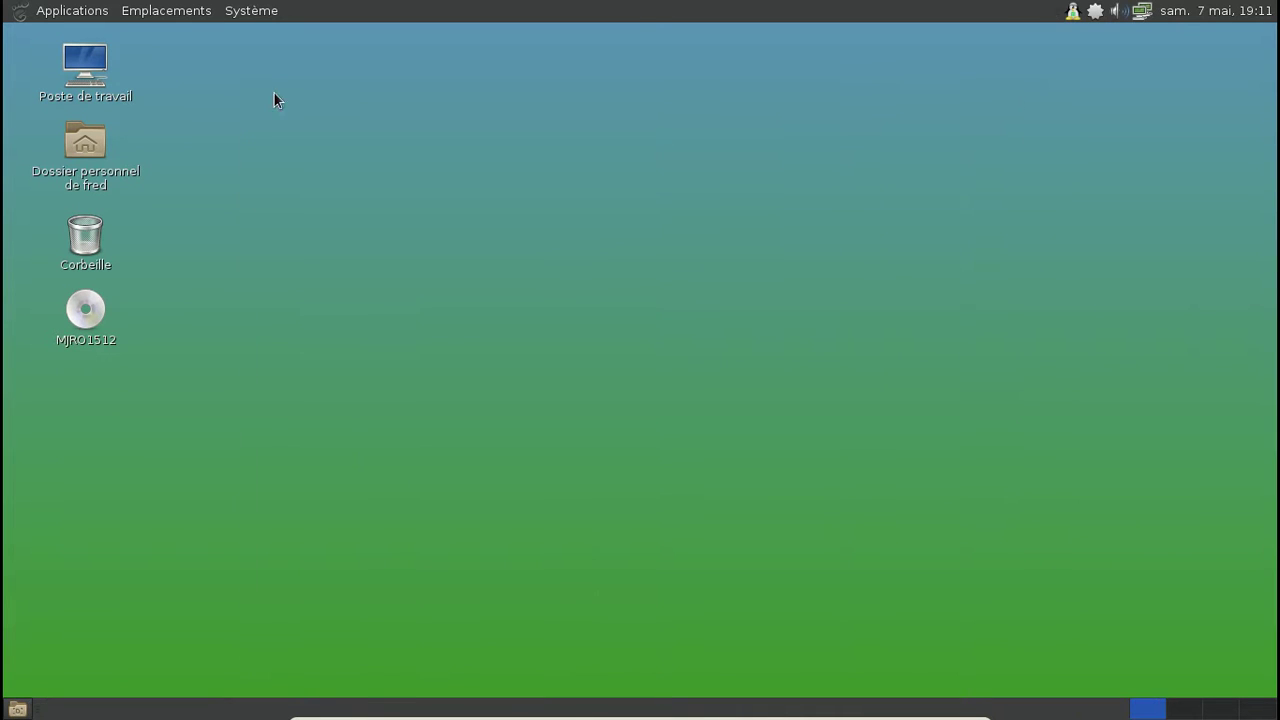
# Step: Open Appearance Preferences and apply the BlueMenta theme
pyautogui.click(232, 12)
pyautogui.moveTo(252, 40)
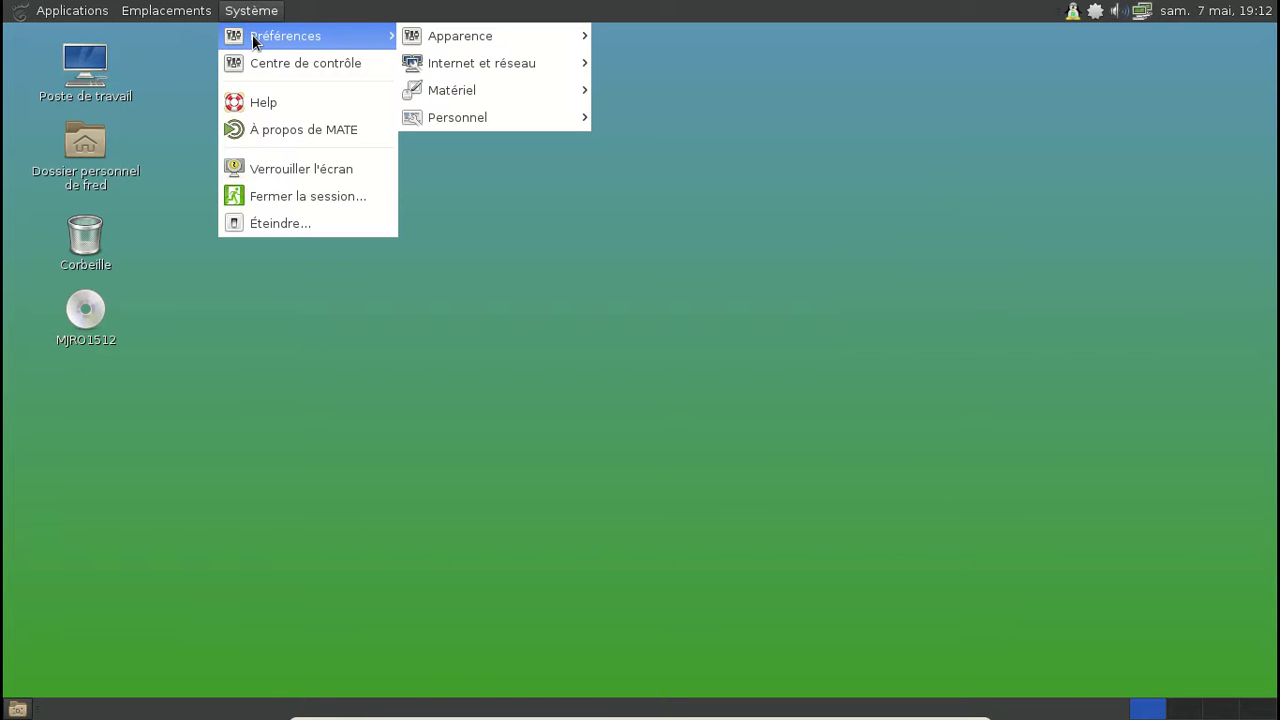
pyautogui.moveTo(451, 42)
pyautogui.click(654, 36)
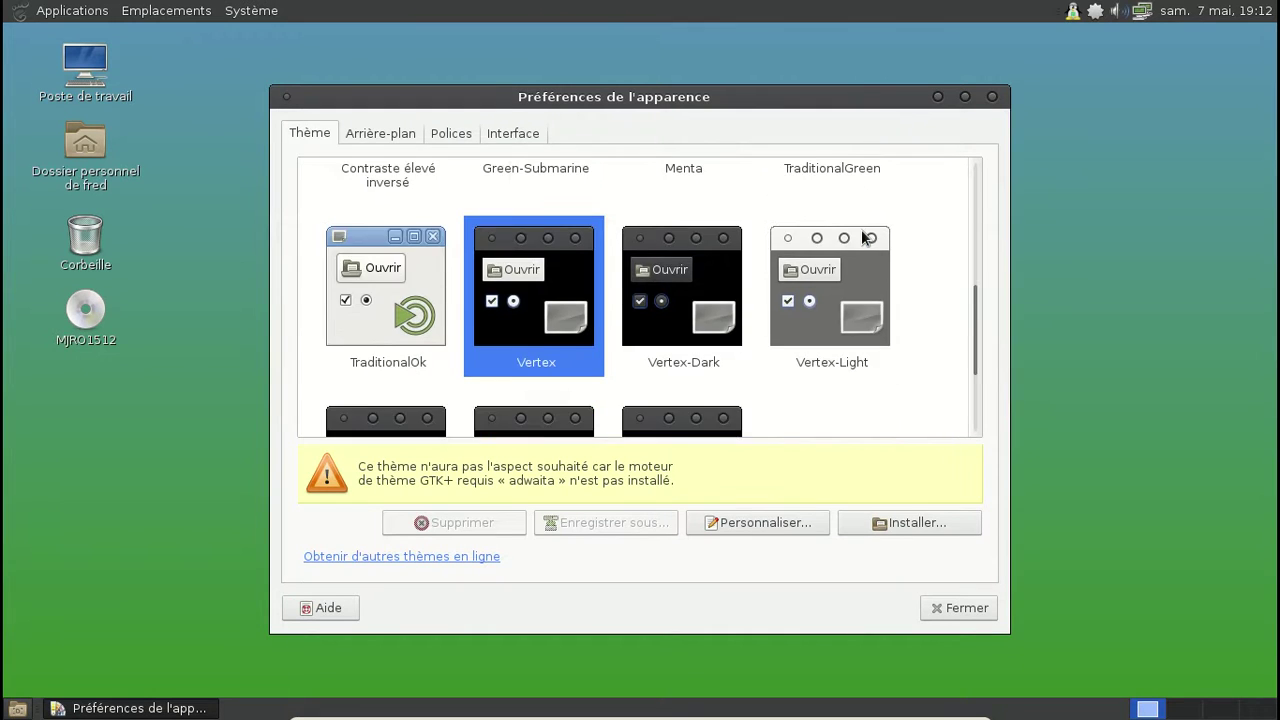
pyautogui.scroll(-3, 865, 237)
pyautogui.scroll(4, 865, 237)
pyautogui.scroll(3, 863, 237)
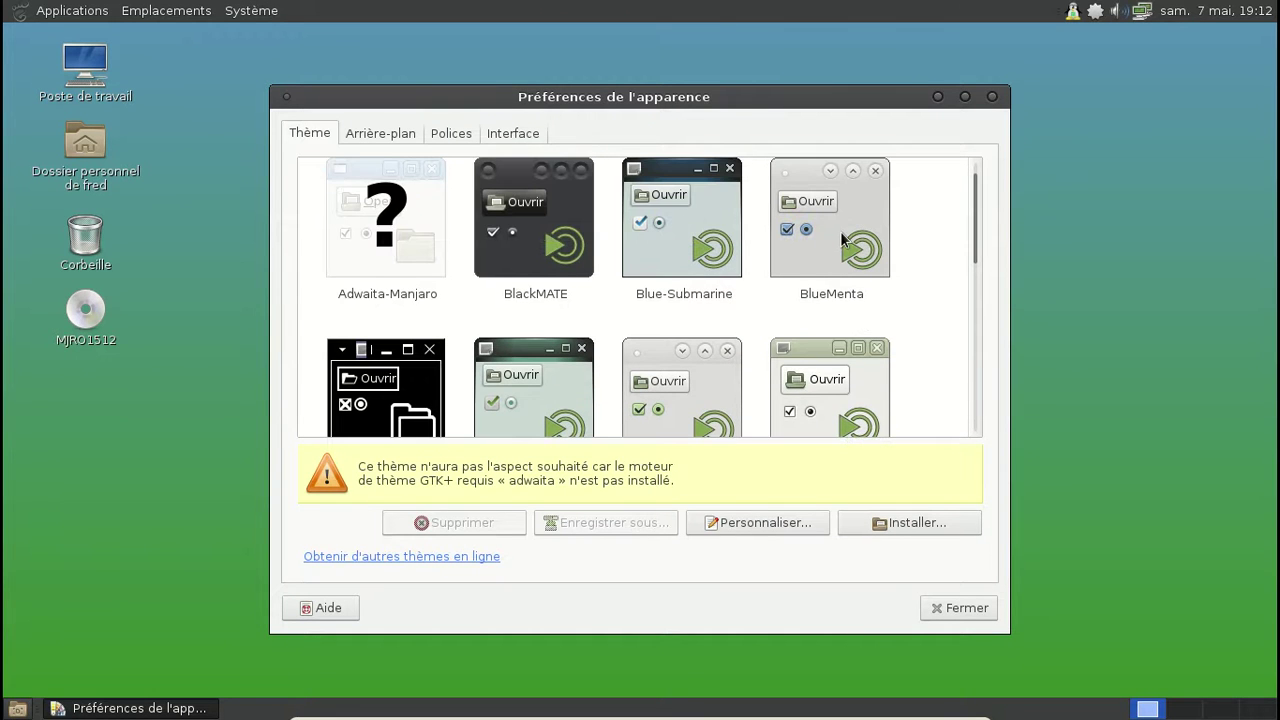
pyautogui.click(840, 231)
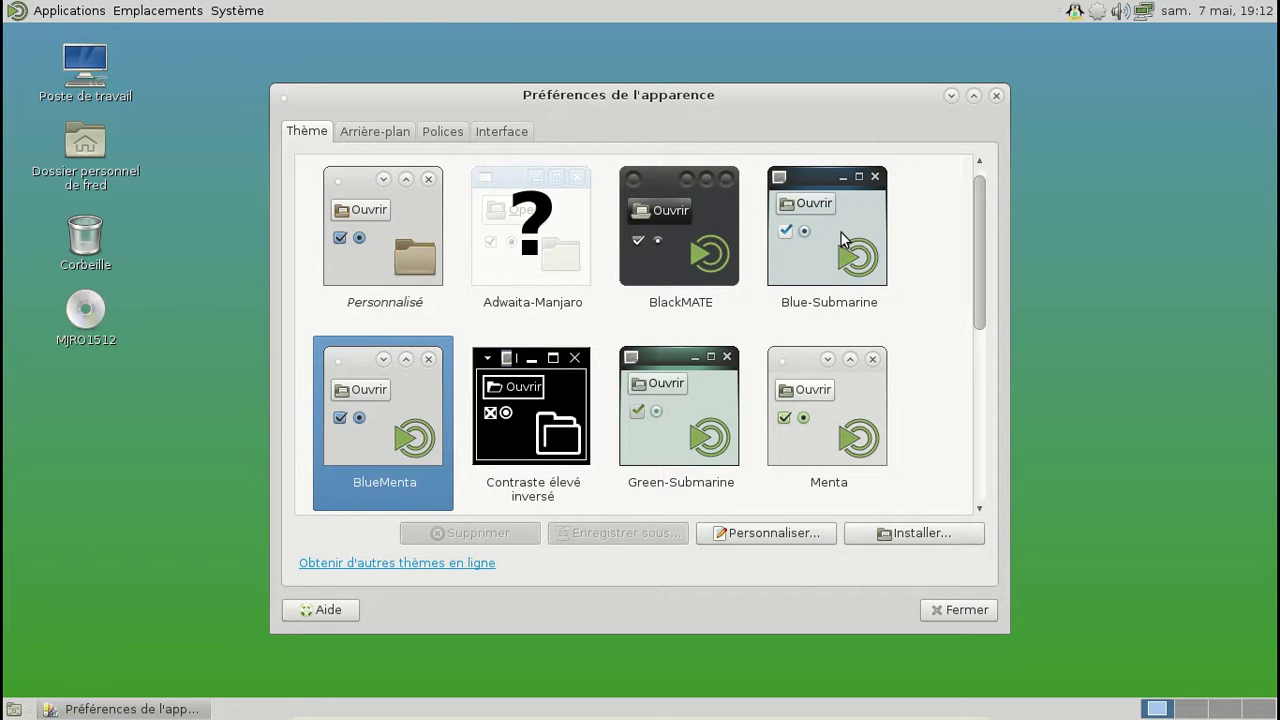
# Step: Look through the Interface and Fonts tabs, then browse the background wallpapers
pyautogui.scroll(-3, 837, 230)
pyautogui.scroll(3, 837, 230)
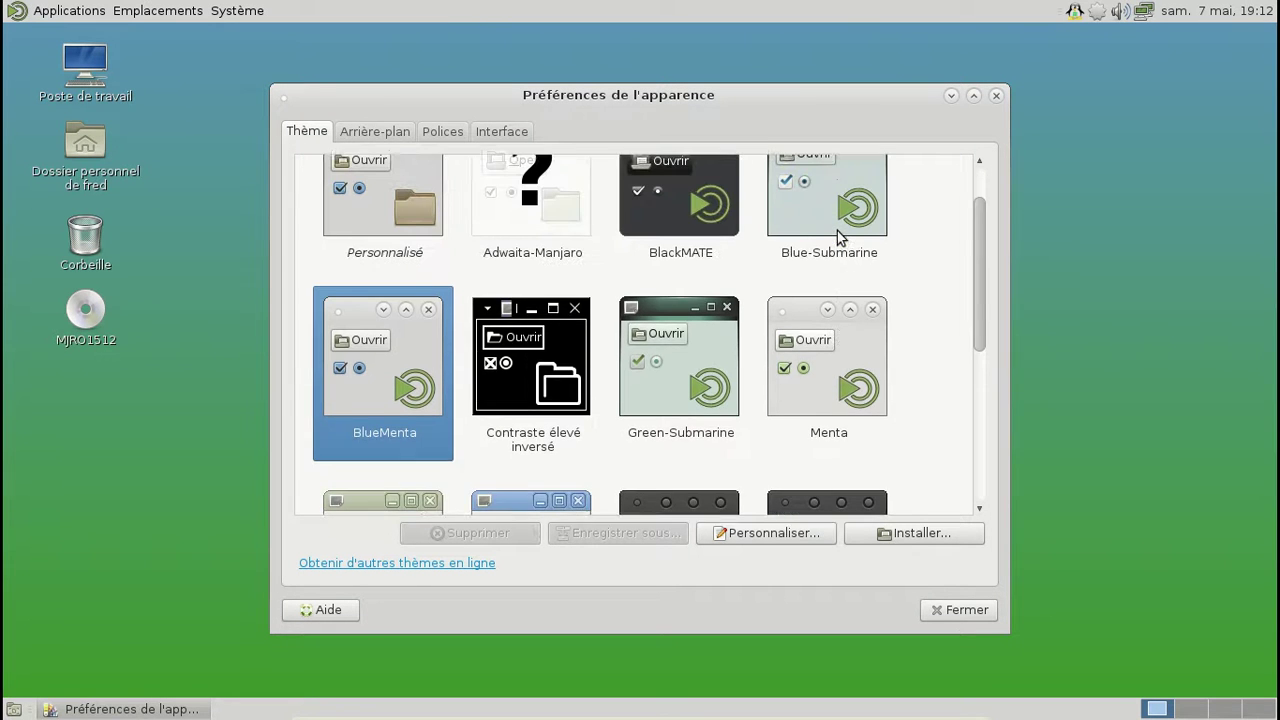
pyautogui.click(481, 132)
pyautogui.click(444, 128)
pyautogui.click(383, 130)
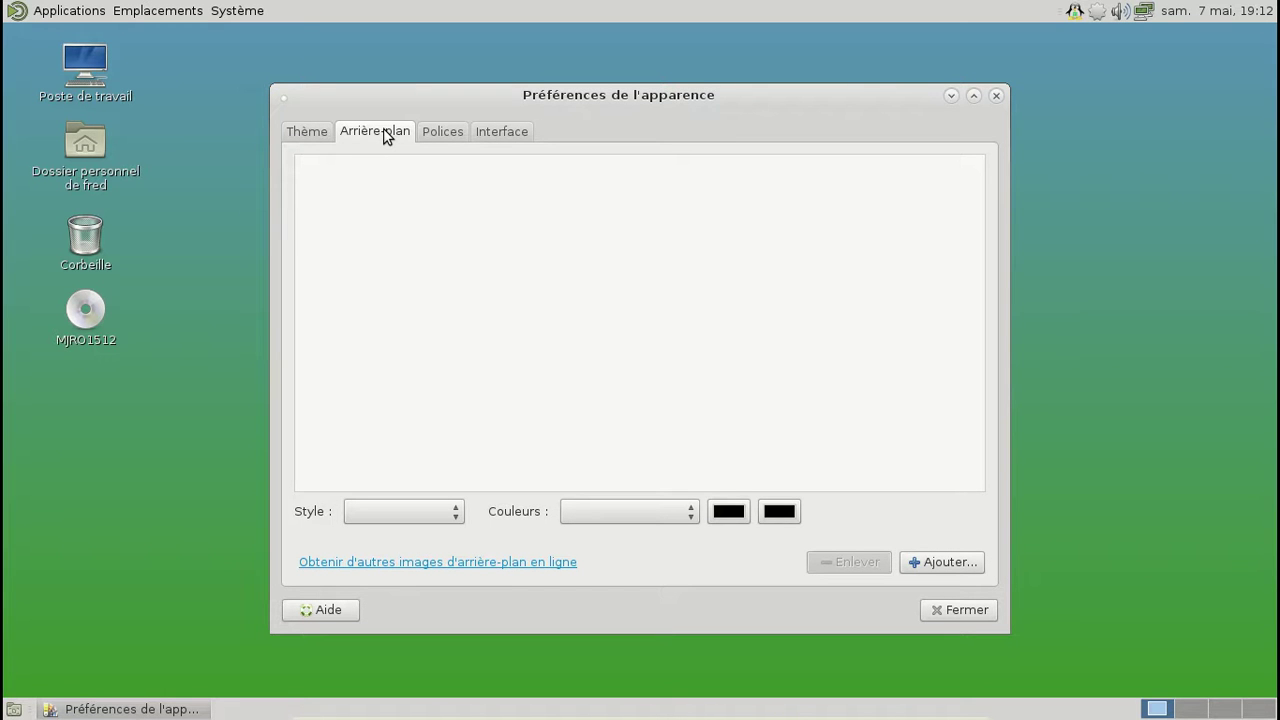
pyautogui.scroll(-3, 814, 331)
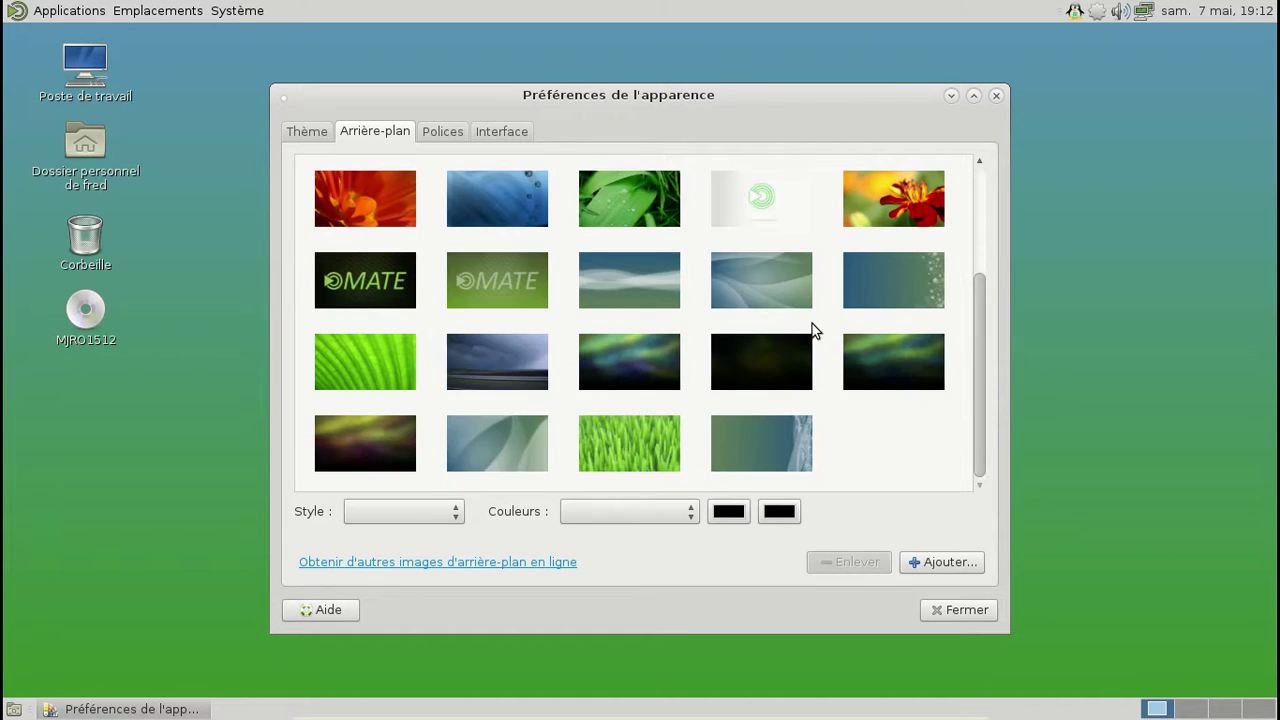
pyautogui.scroll(3, 814, 331)
pyautogui.scroll(-3, 817, 331)
# Step: Set the dark aurora wallpaper, close Appearance Preferences, browse the menus, and open Pamac's tray menu
pyautogui.click(371, 431)
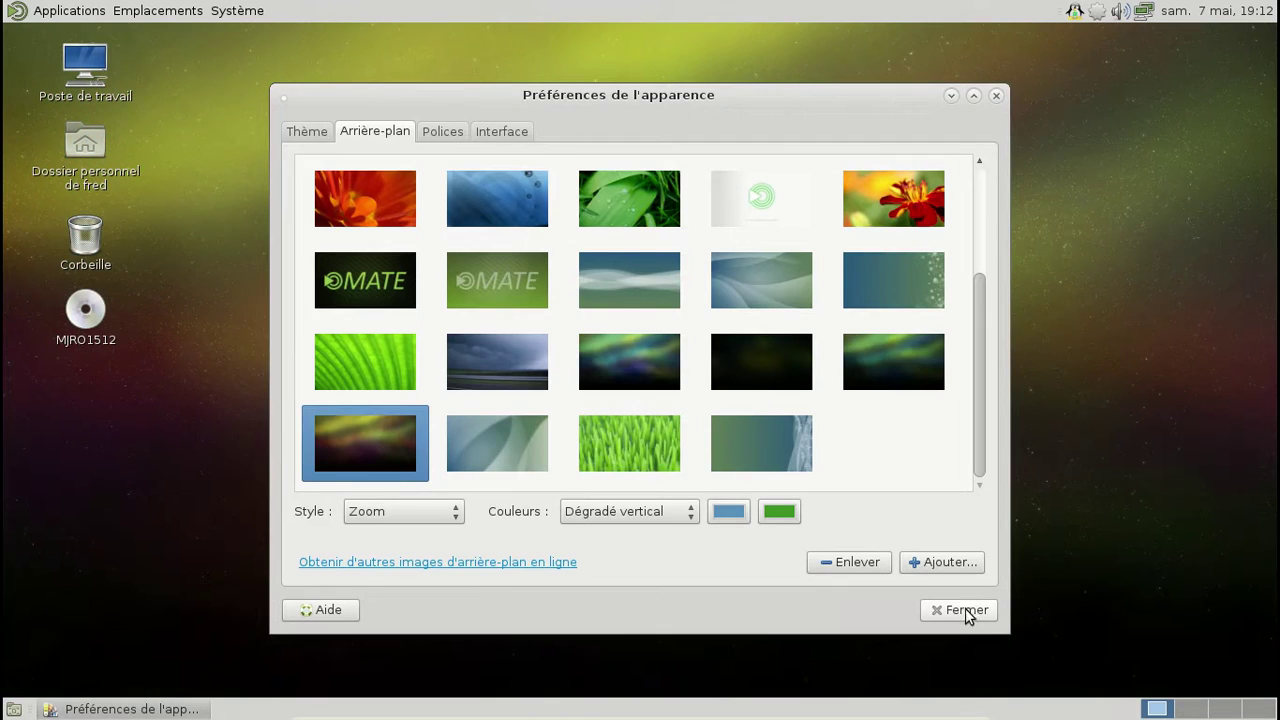
pyautogui.click(962, 610)
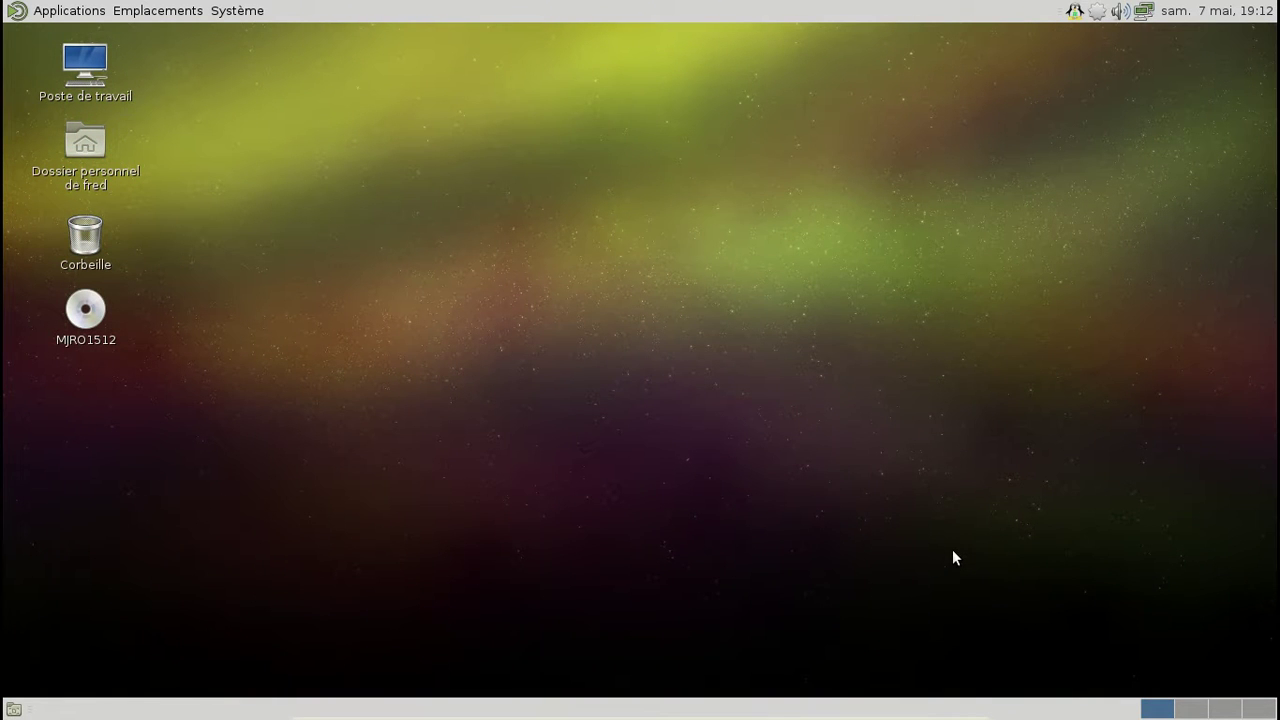
pyautogui.click(86, 12)
pyautogui.moveTo(90, 34)
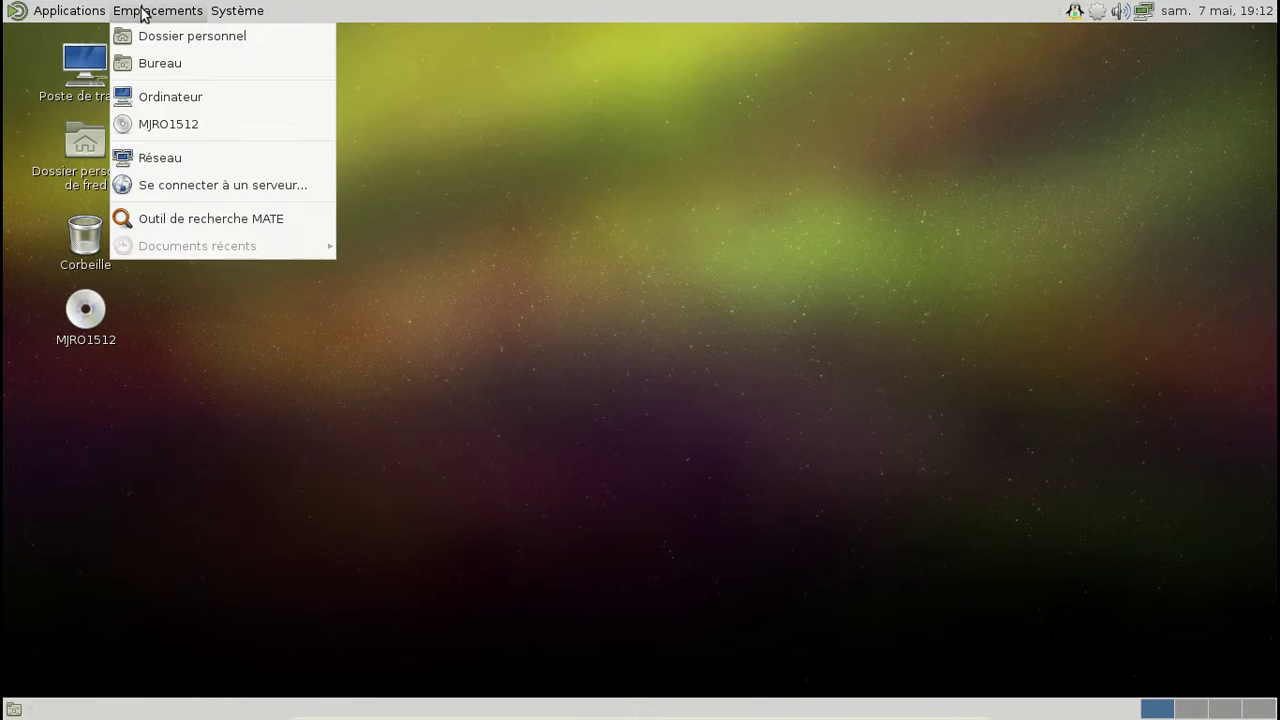
pyautogui.moveTo(258, 14)
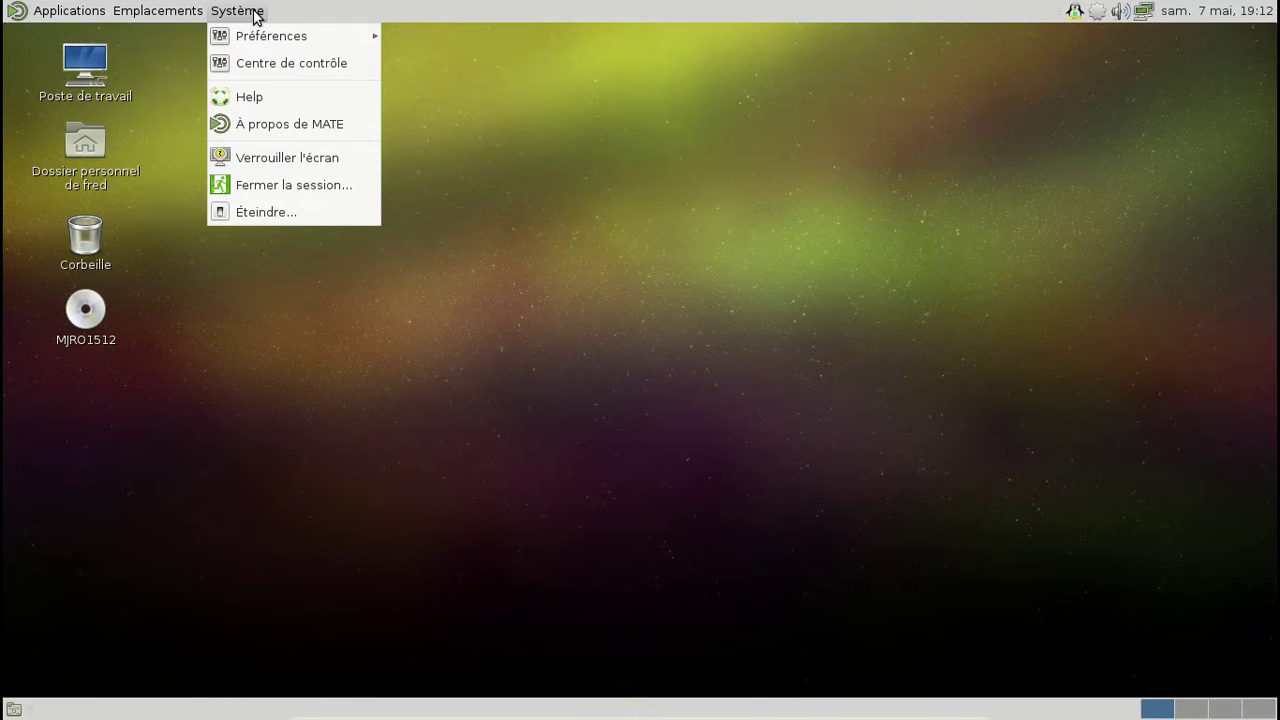
pyautogui.click(258, 13)
pyautogui.click(1096, 14)
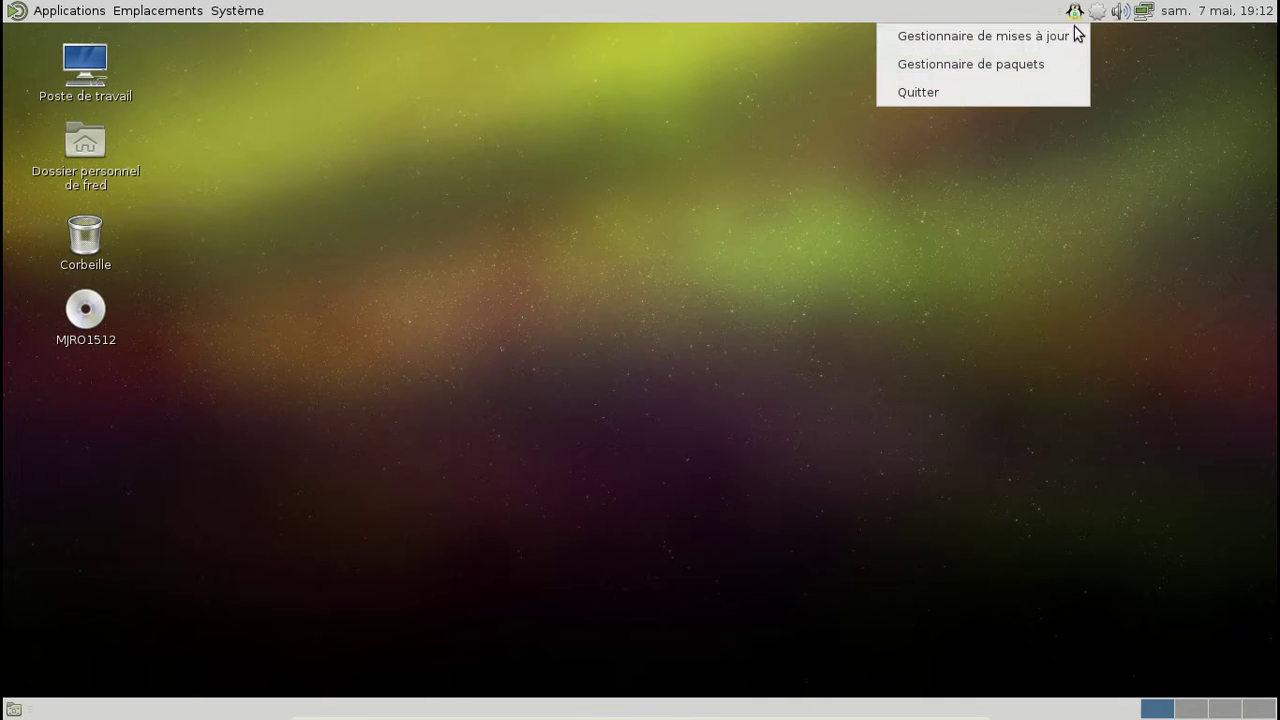
# Step: Search for libreoffice and mark libreoffice-fresh and libreoffice-fresh-fr for installation
pyautogui.click(1035, 63)
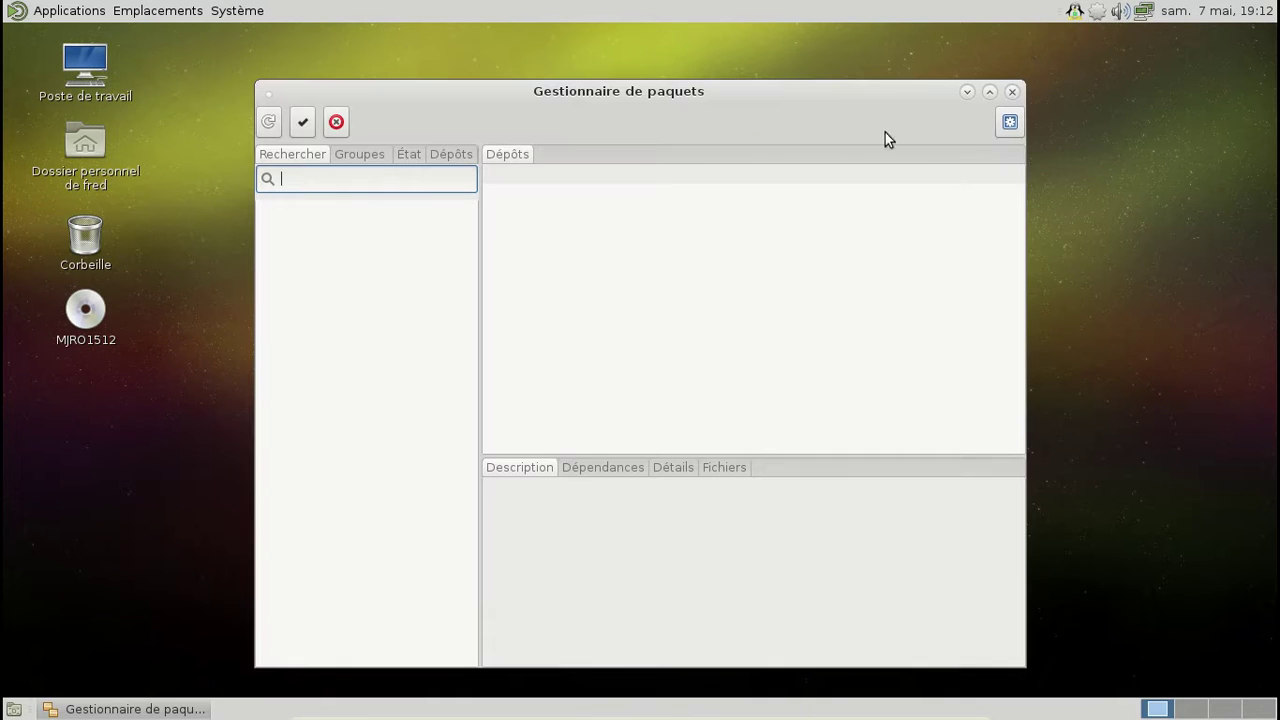
pyautogui.write('libreoffice')
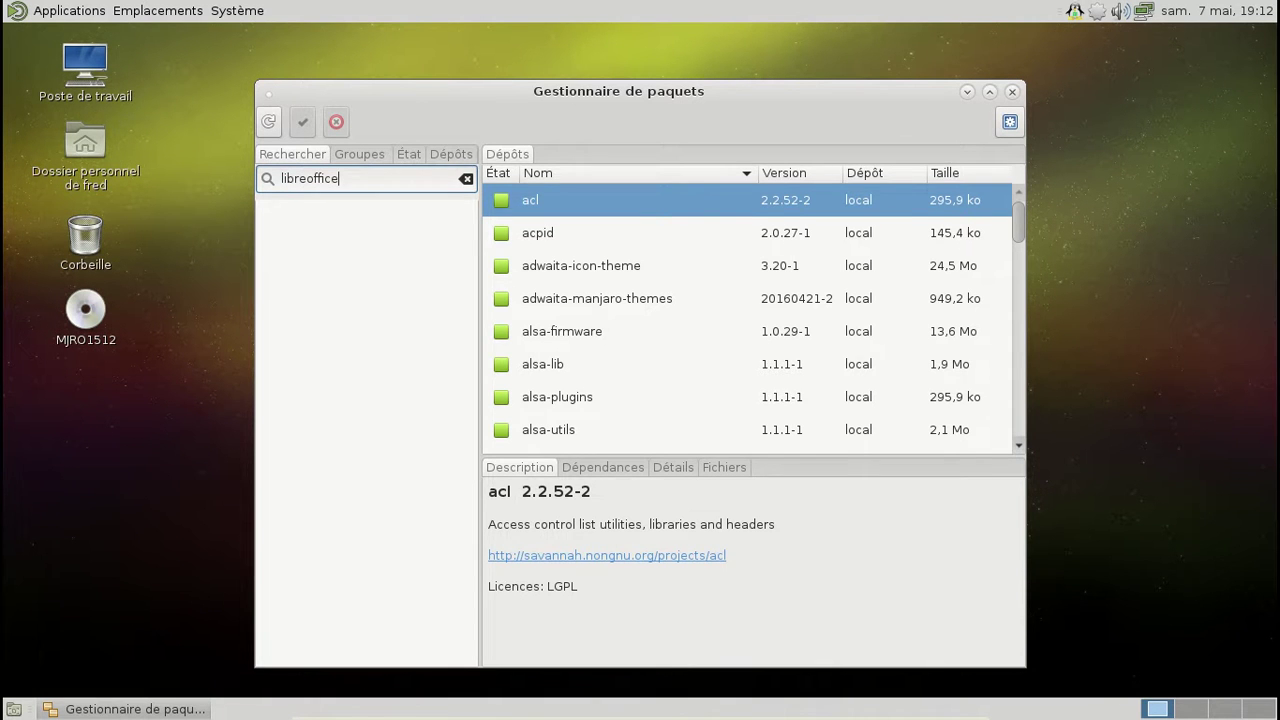
pyautogui.press('Return')
pyautogui.click(625, 284)
pyautogui.rightClick(625, 284)
pyautogui.click(665, 321)
pyautogui.scroll(-1, 689, 327)
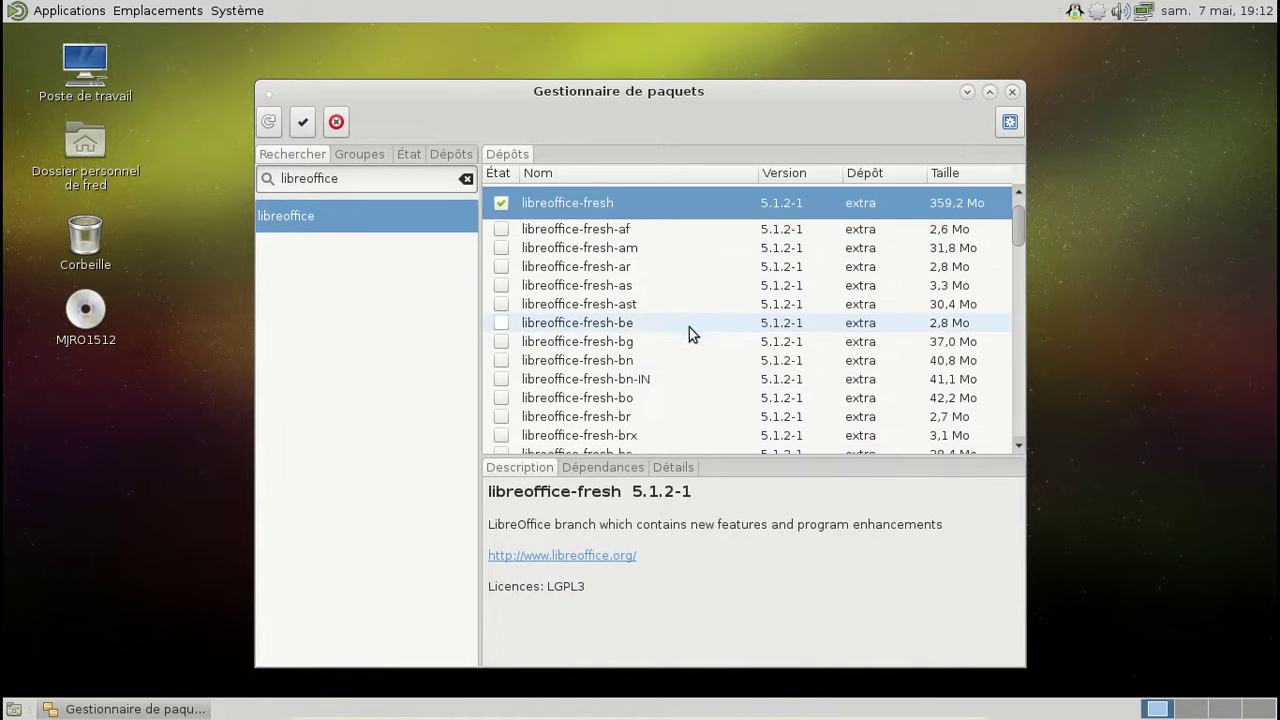
pyautogui.scroll(-5, 668, 367)
pyautogui.scroll(-2, 668, 369)
pyautogui.rightClick(676, 388)
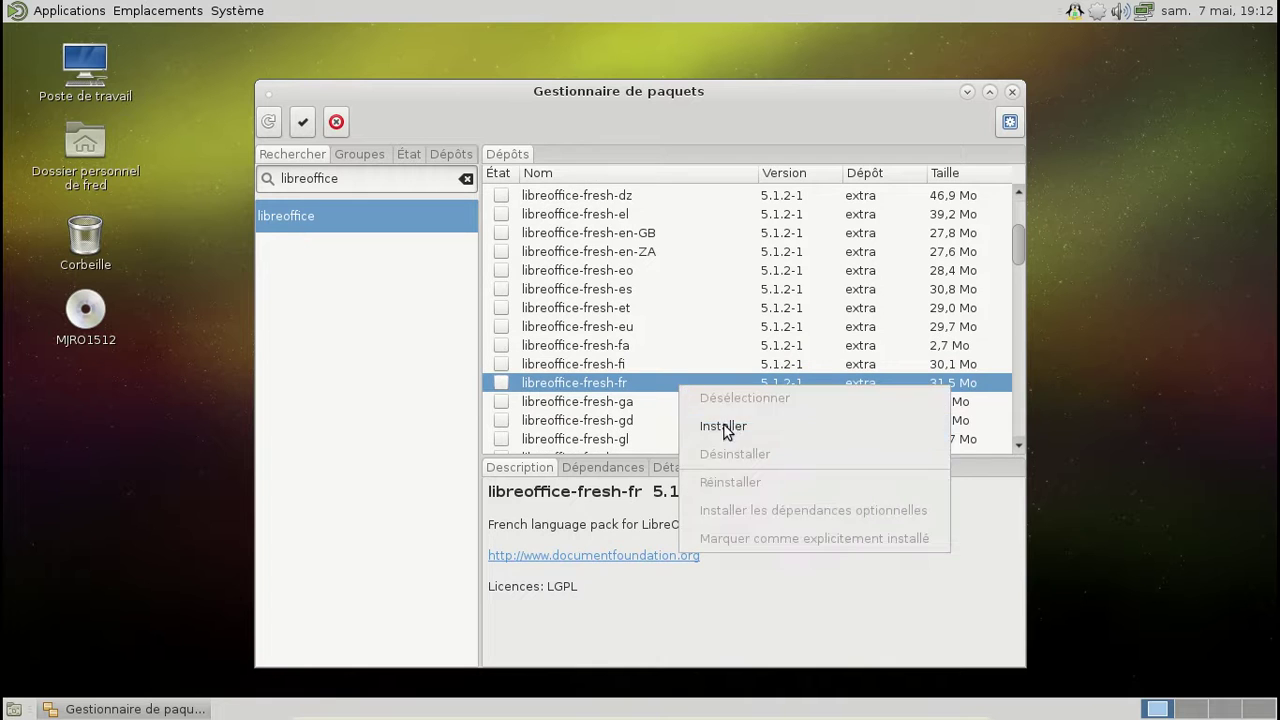
pyautogui.click(731, 432)
# Step: Search for 'mozilla firefox' and mark firefox for installation
pyautogui.click(270, 176)
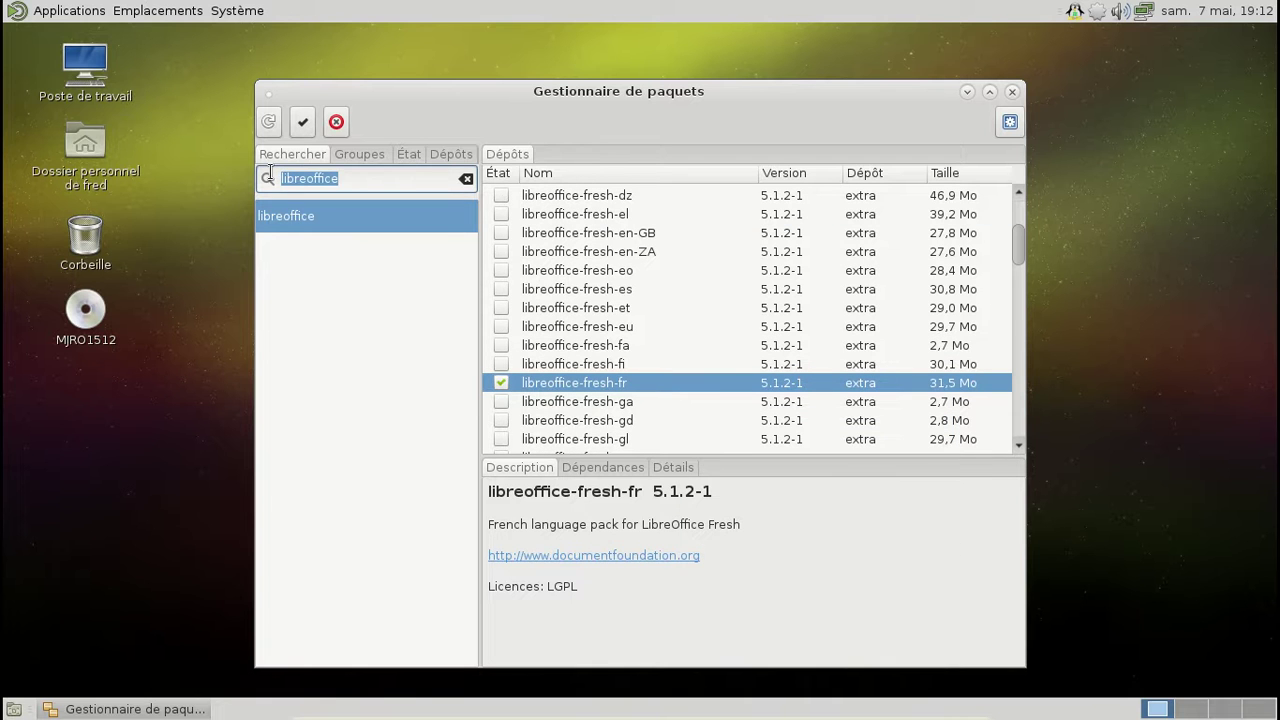
pyautogui.write('mozilla firefox')
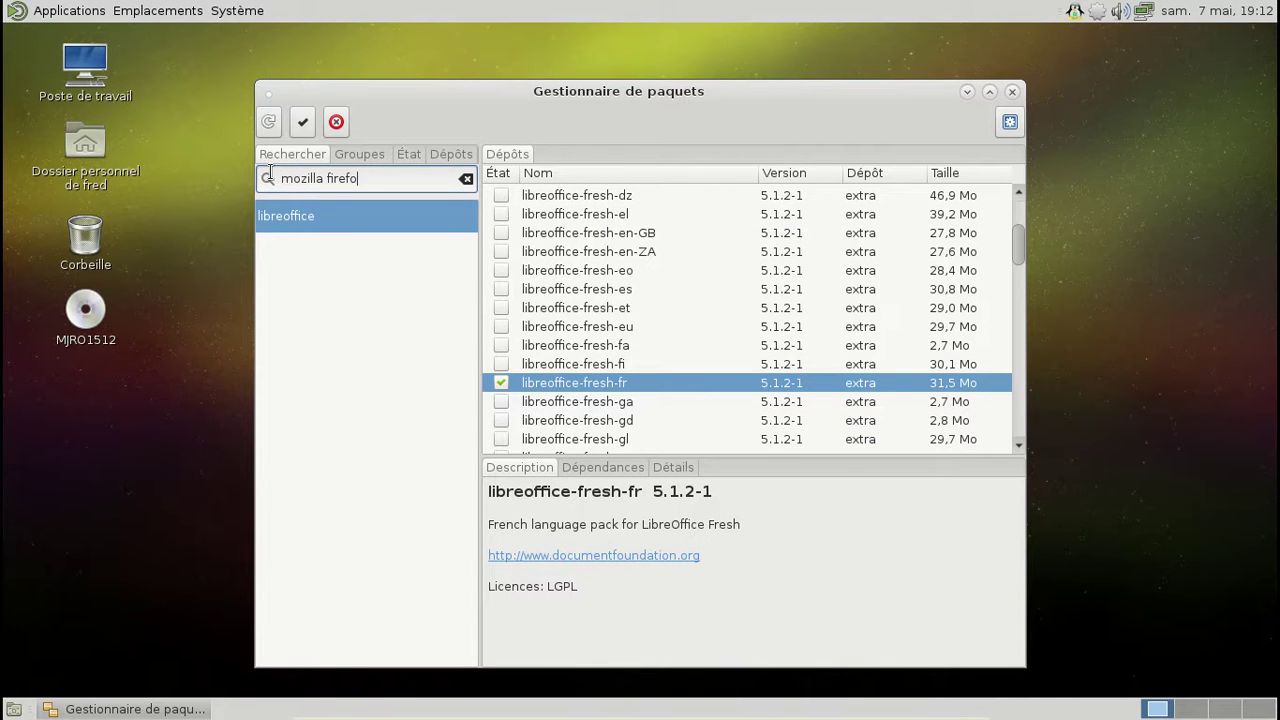
pyautogui.press('Return')
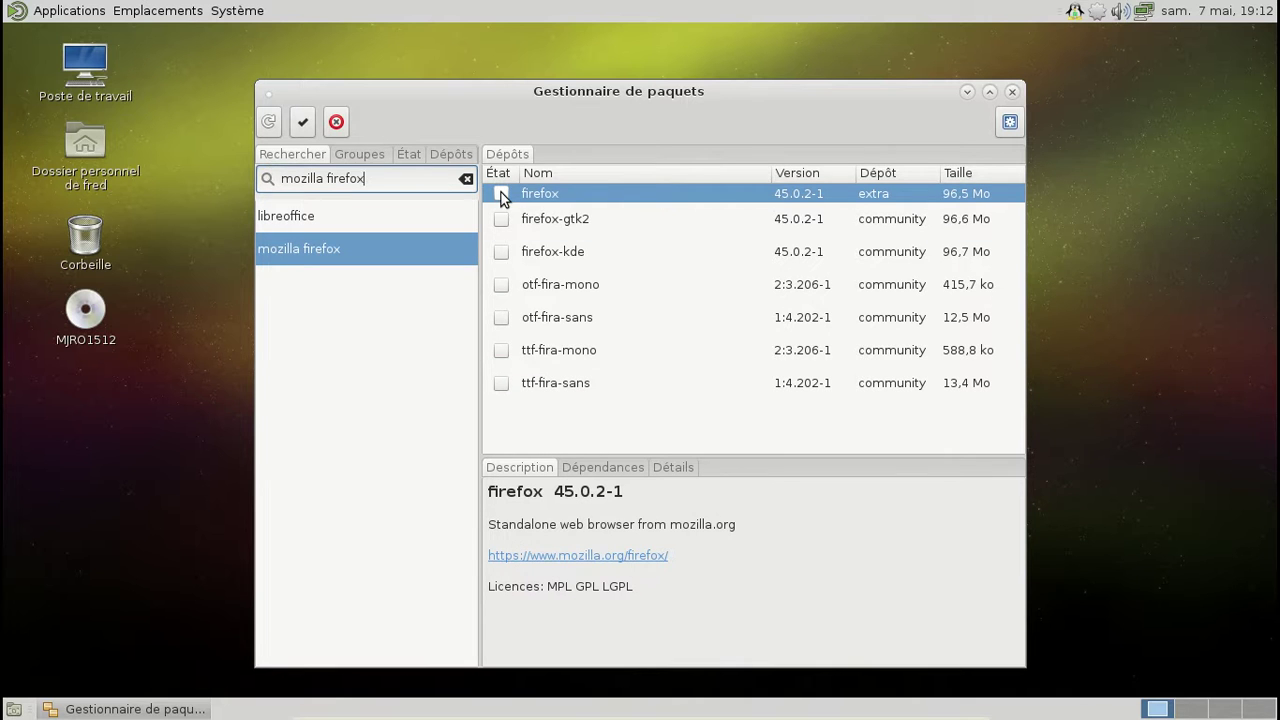
pyautogui.rightClick(503, 194)
pyautogui.click(557, 238)
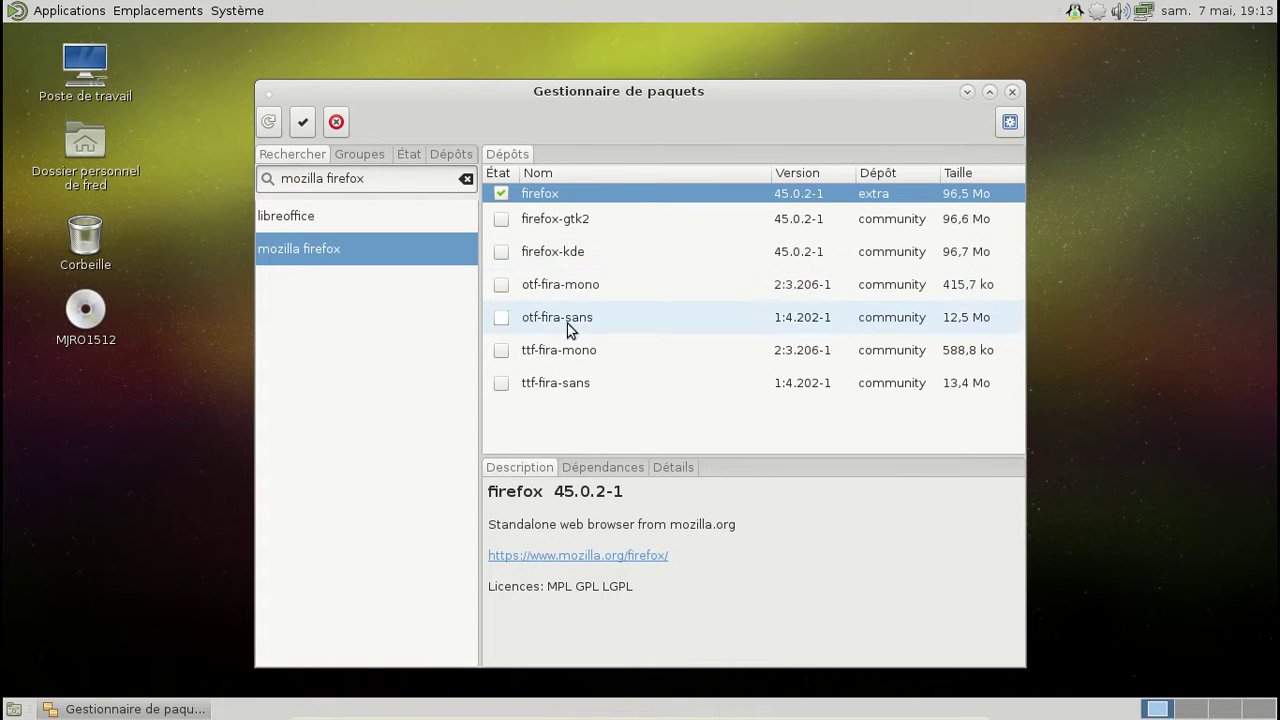
# Step: Search firefox-i18, mark firefox-i18n-fr for installation, and apply the queued installs
pyautogui.moveTo(396, 181); pyautogui.dragTo(270, 175)
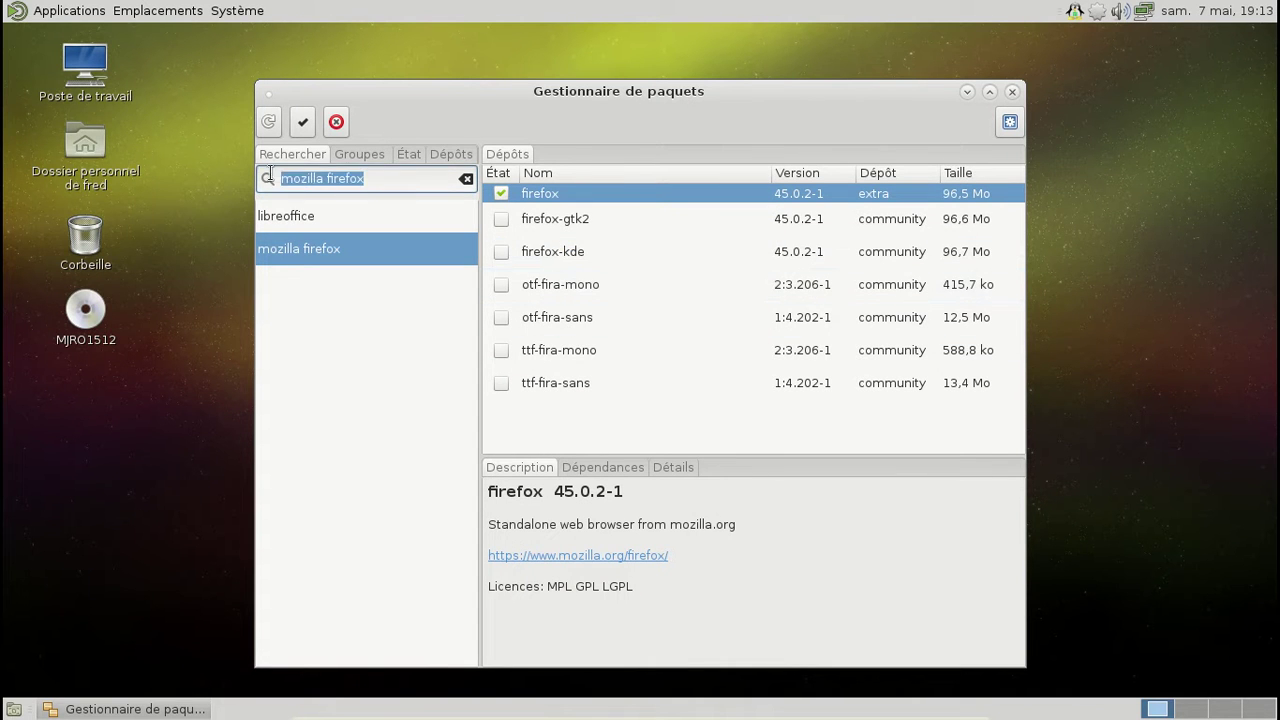
pyautogui.write('fire')
pyautogui.press('BackSpace')
pyautogui.press('BackSpace')
pyautogui.press('BackSpace')
pyautogui.write('irefox')
pyautogui.write('-in')
pyautogui.write('1')
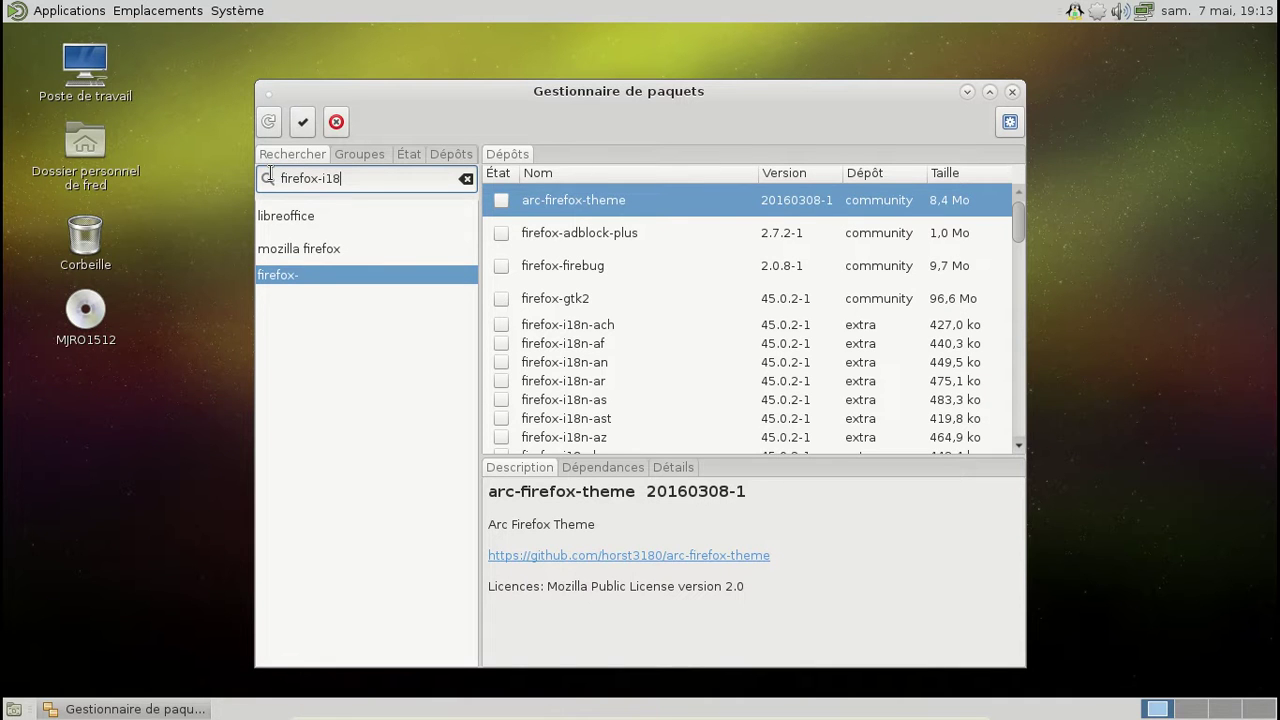
pyautogui.write('8')
pyautogui.press('Return')
pyautogui.scroll(-3, 671, 320)
pyautogui.scroll(-5, 672, 320)
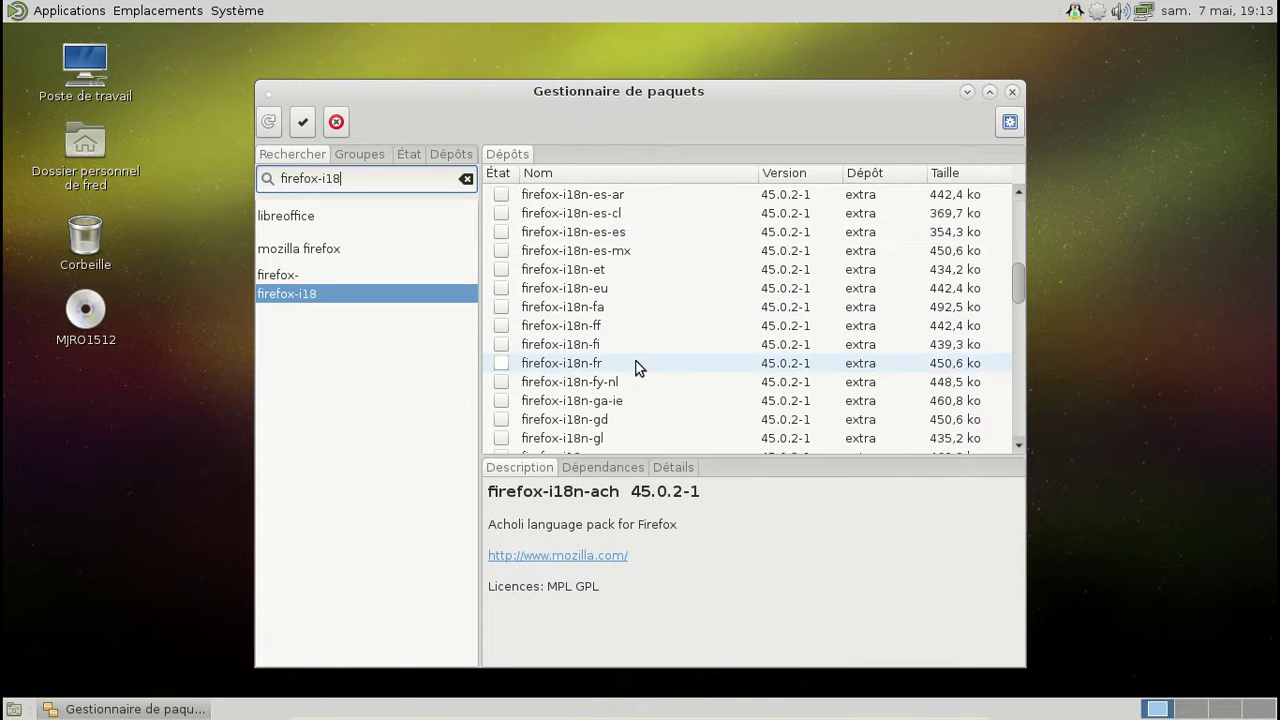
pyautogui.click(636, 363)
pyautogui.rightClick(636, 363)
pyautogui.click(706, 405)
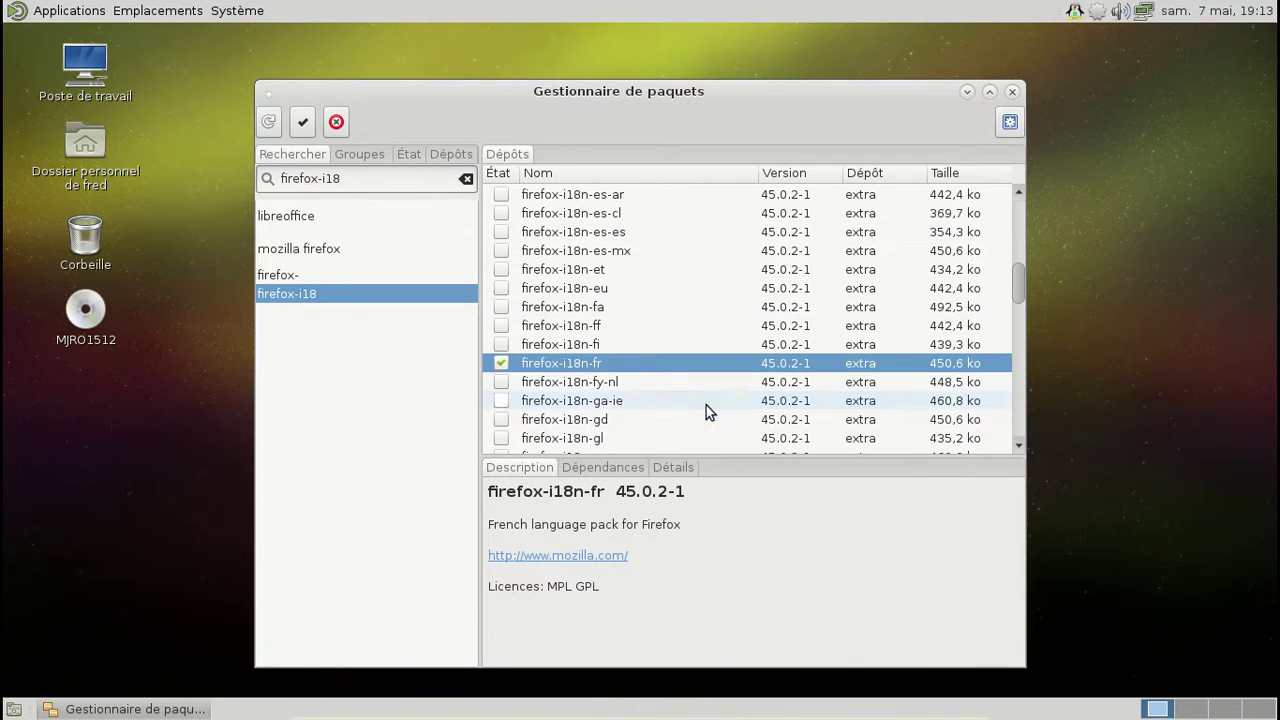
pyautogui.click(303, 122)
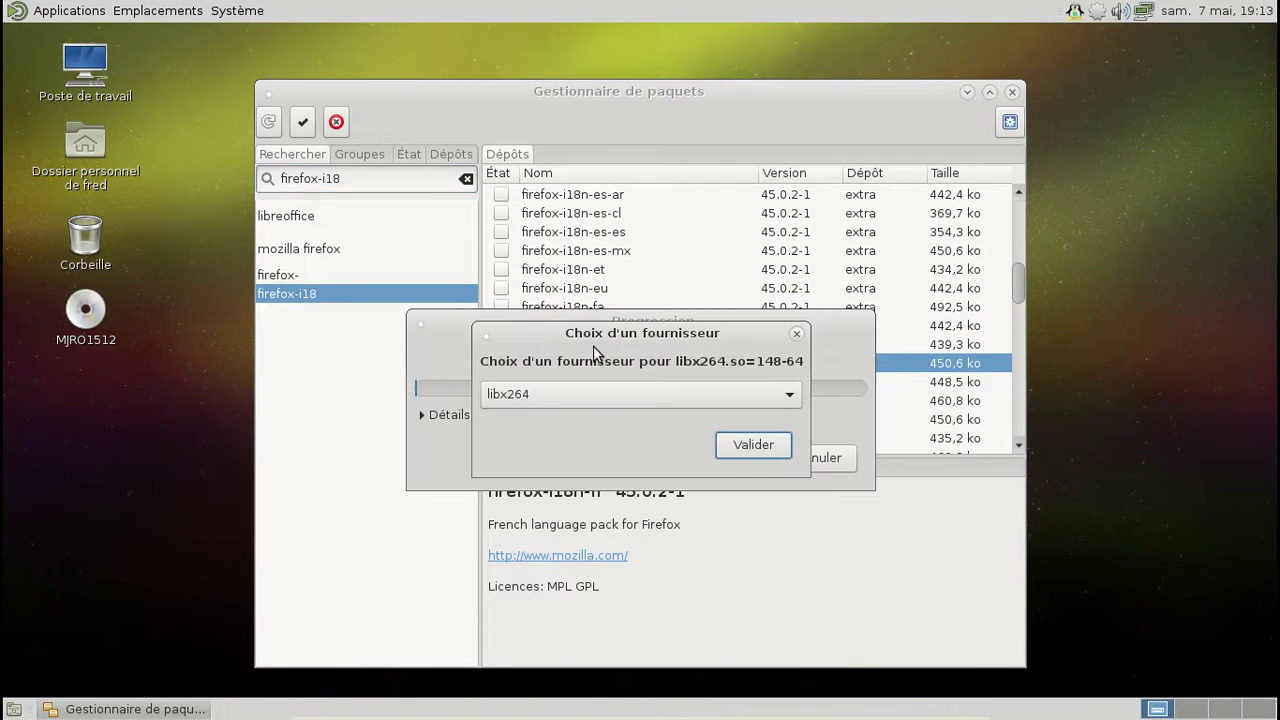
# Step: Accept libx264 as provider, authorise the transaction with the password, then open the home folder
pyautogui.click(740, 446)
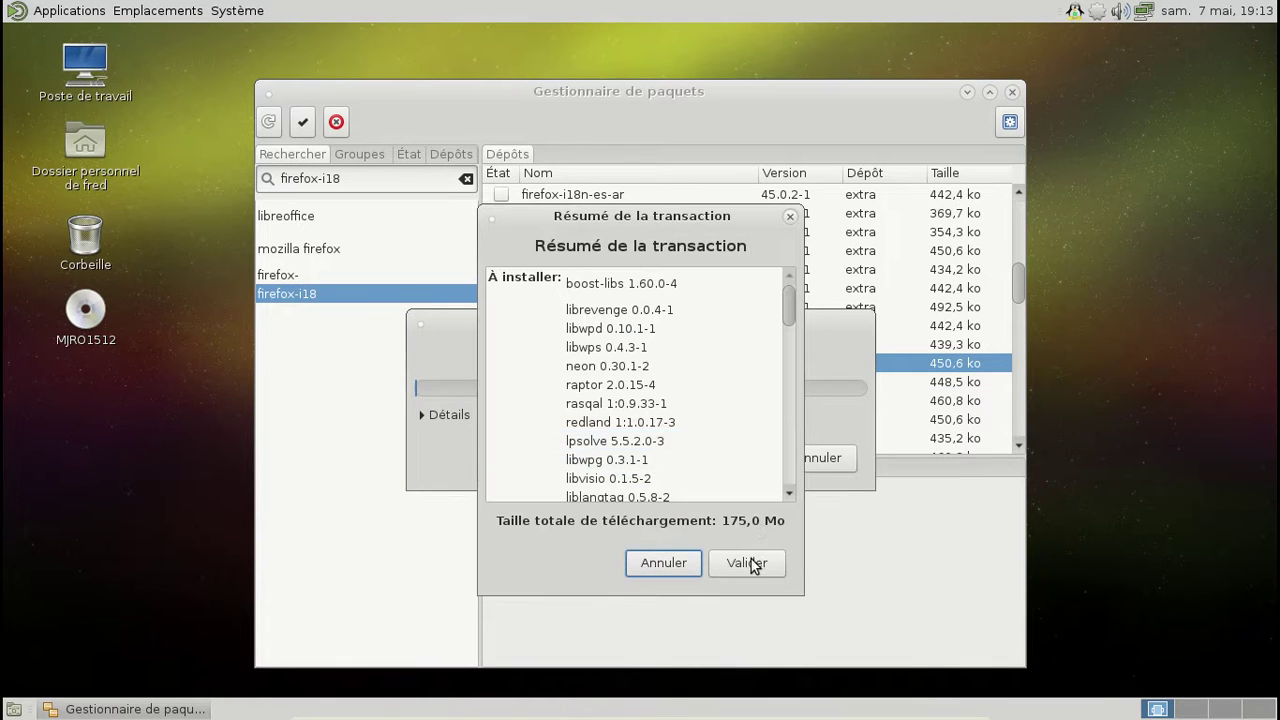
pyautogui.click(752, 560)
pyautogui.write('**********')
pyautogui.press('Return')
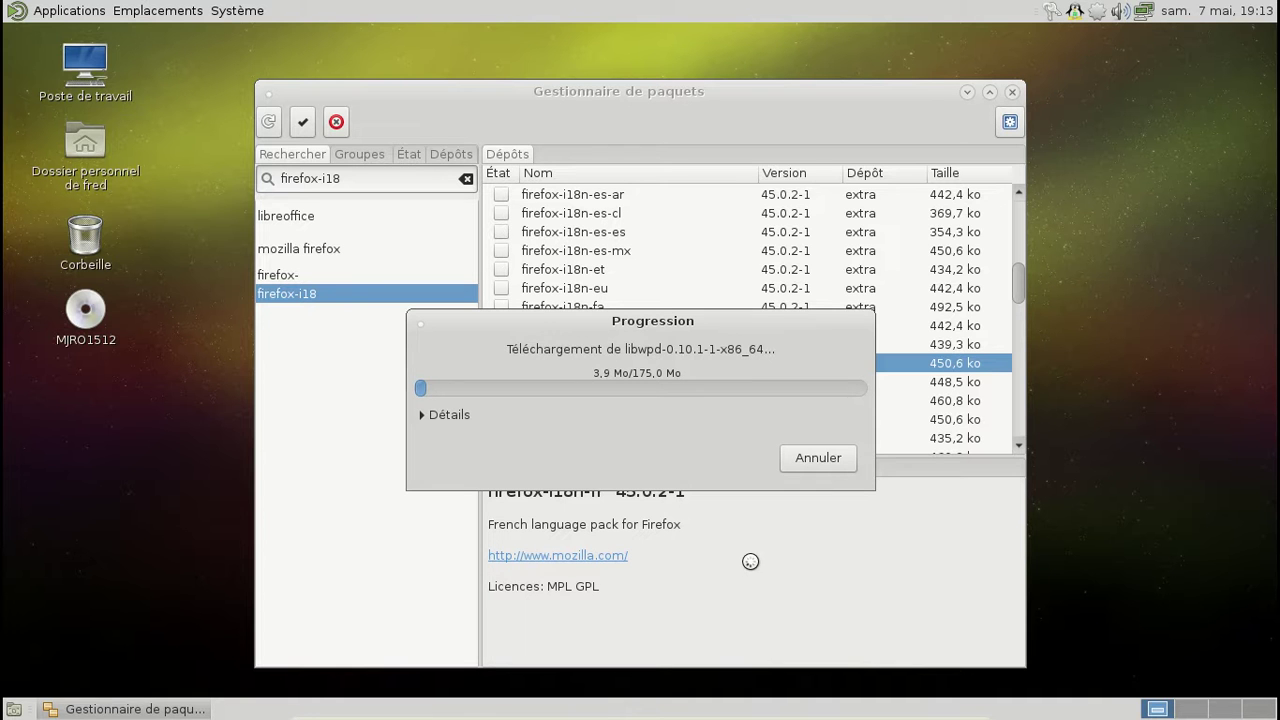
pyautogui.click(184, 12)
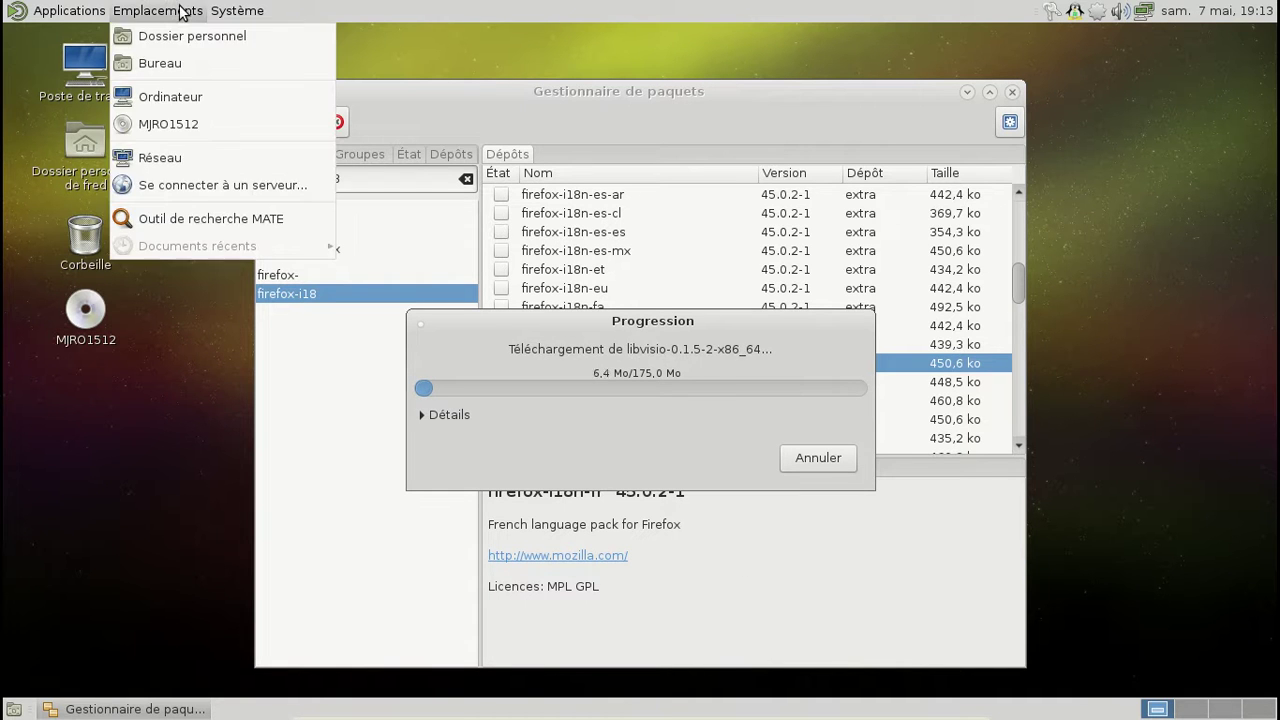
pyautogui.click(183, 38)
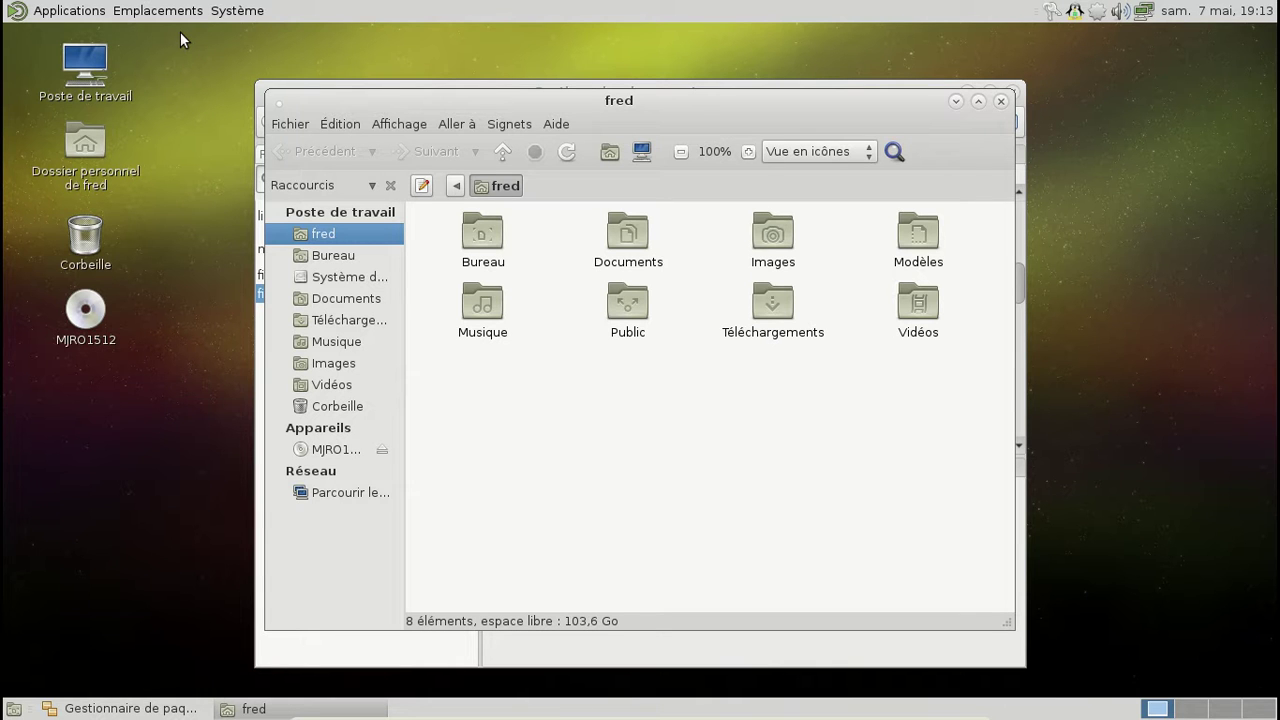
# Step: In Appearance Preferences, try Green-Submarine, then apply Blue-Submarine and close the window
pyautogui.click(237, 10)
pyautogui.moveTo(266, 48)
pyautogui.moveTo(440, 36)
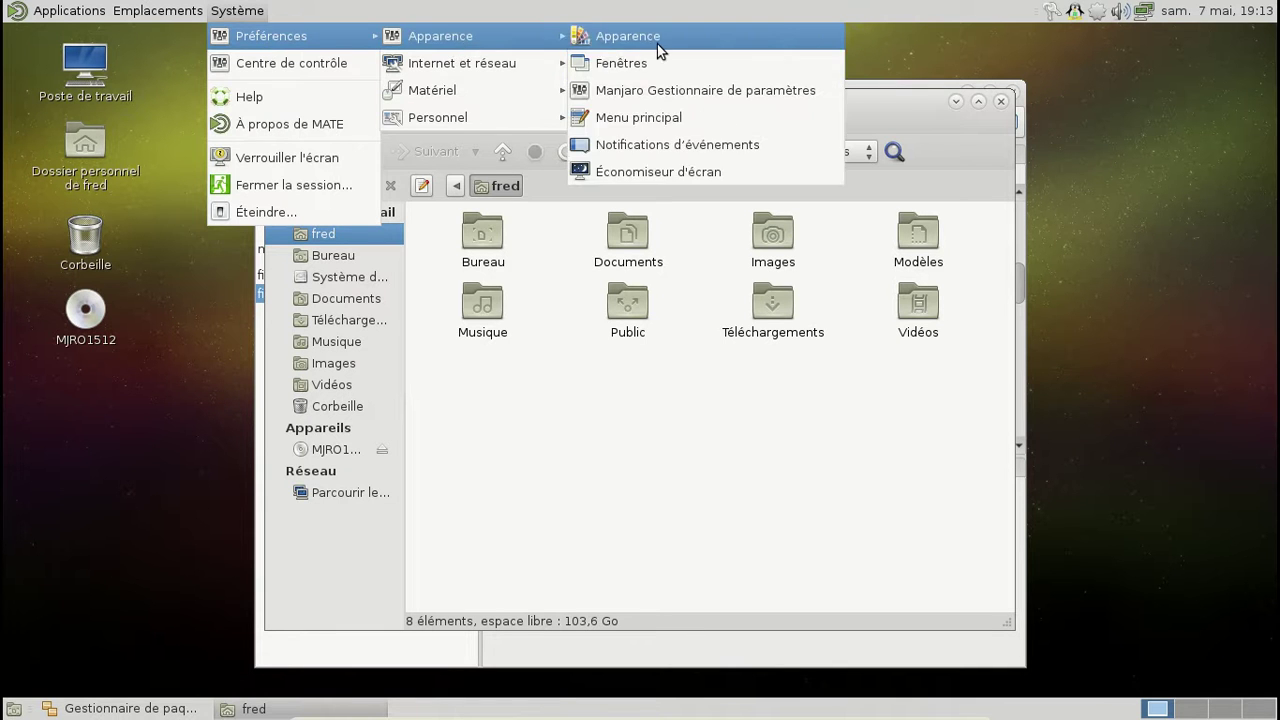
pyautogui.click(657, 44)
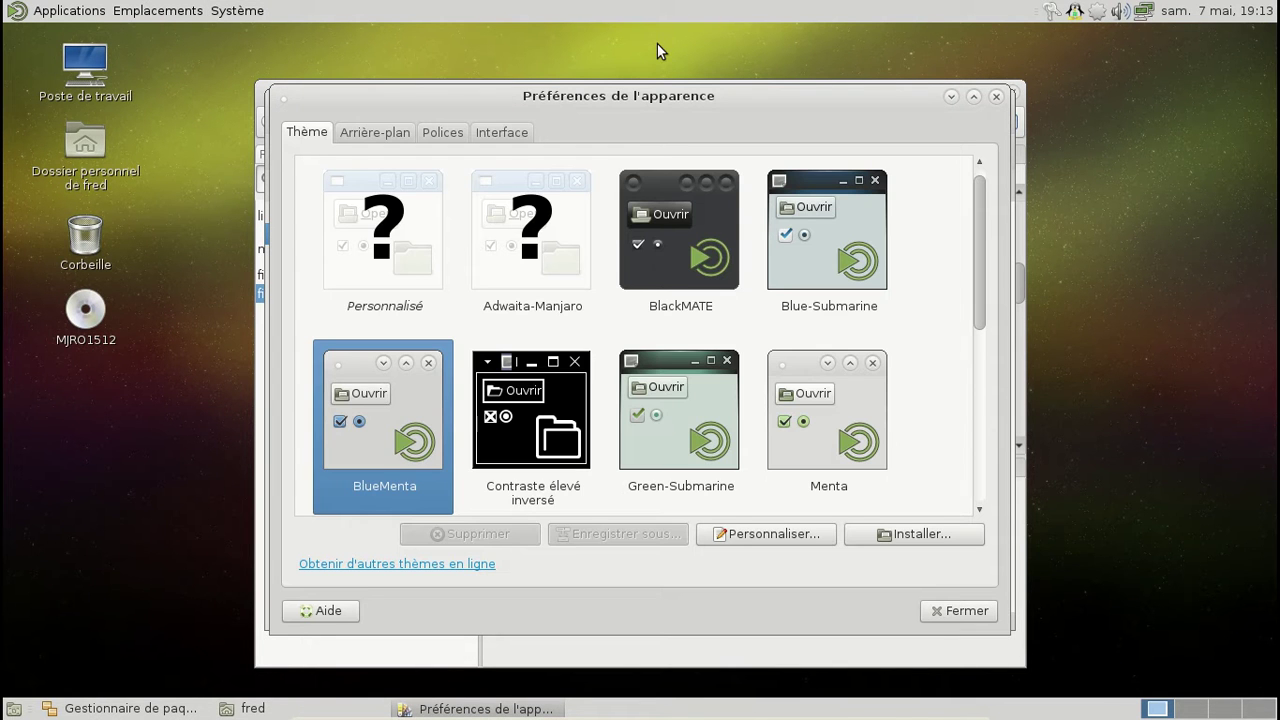
pyautogui.scroll(-2, 700, 330)
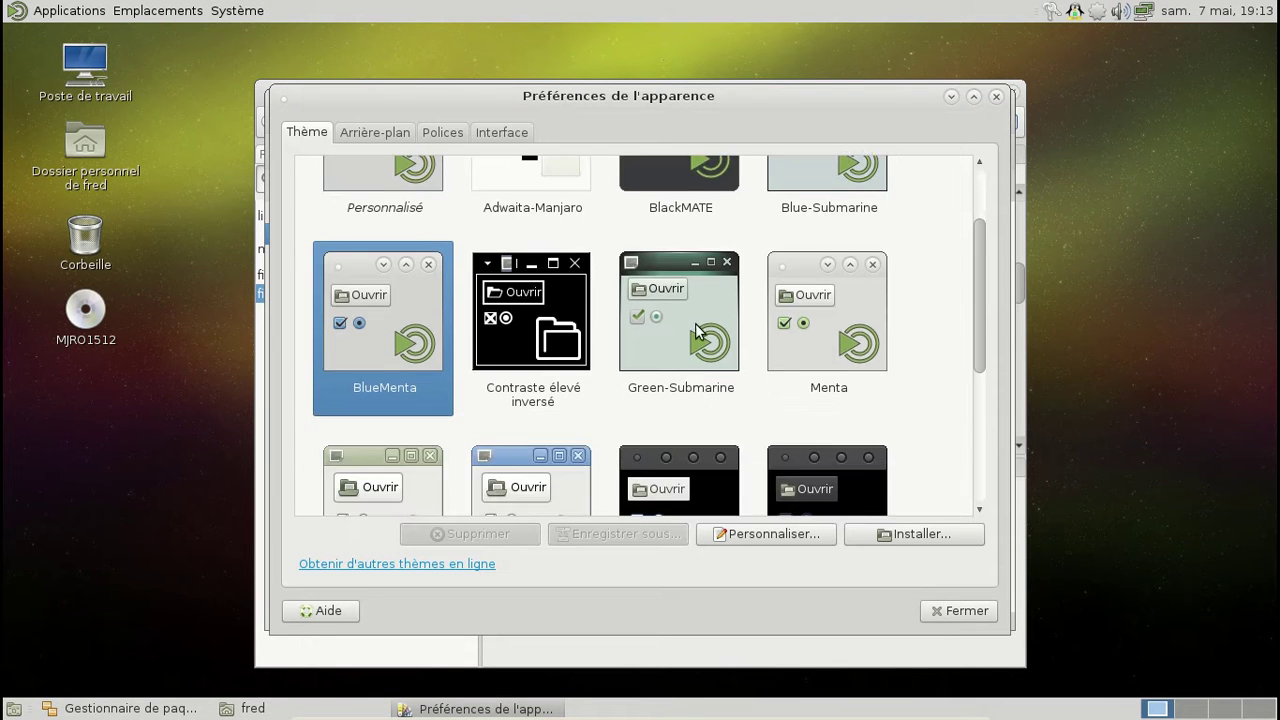
pyautogui.click(697, 332)
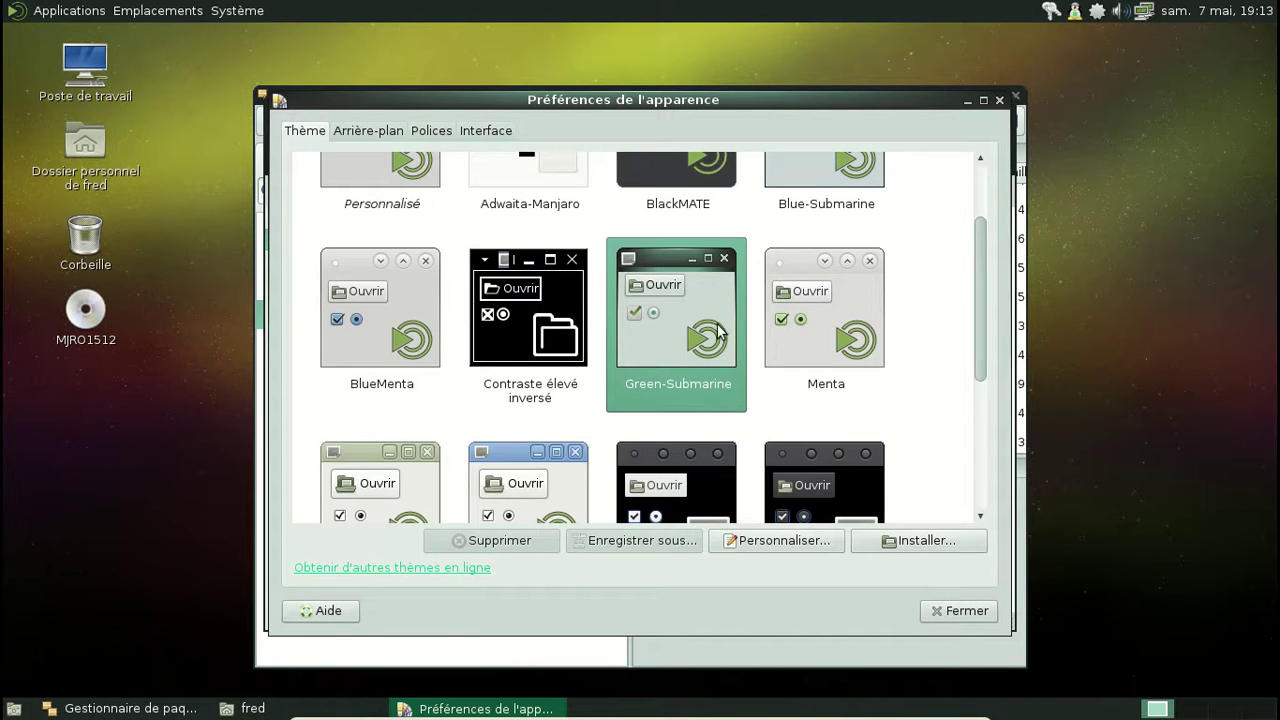
pyautogui.scroll(-5, 738, 318)
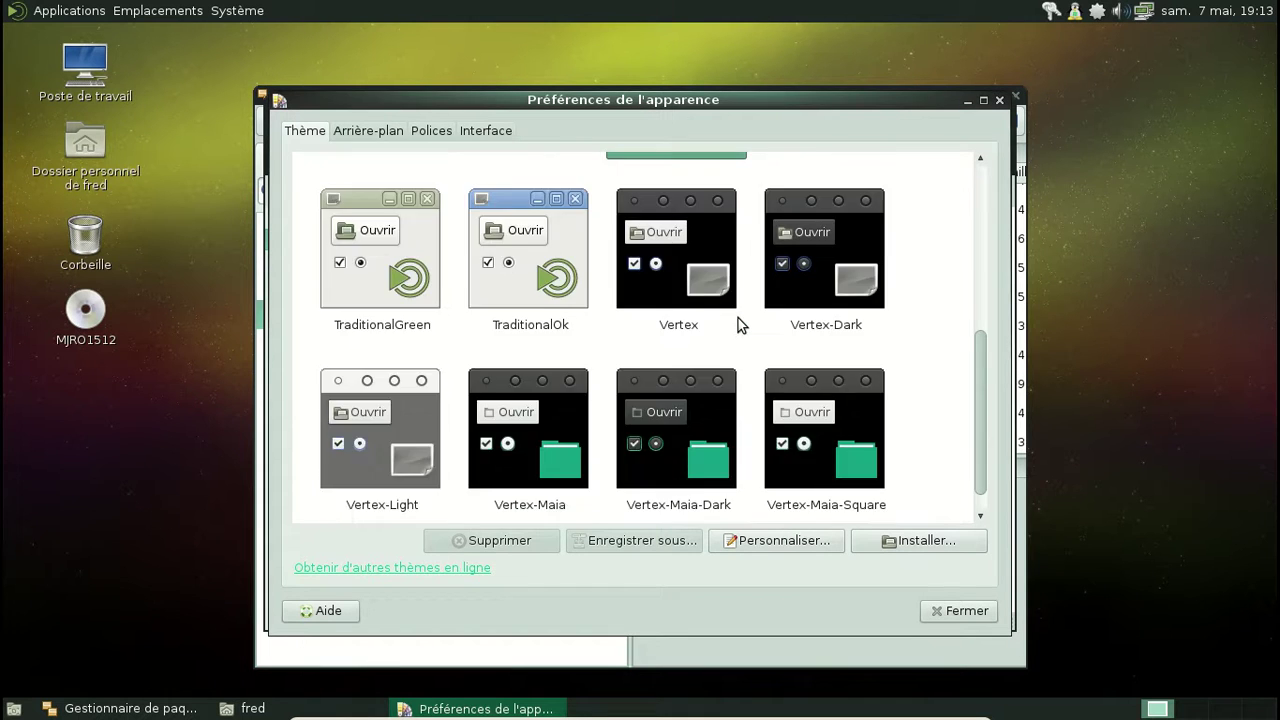
pyautogui.scroll(4, 738, 318)
pyautogui.scroll(3, 737, 318)
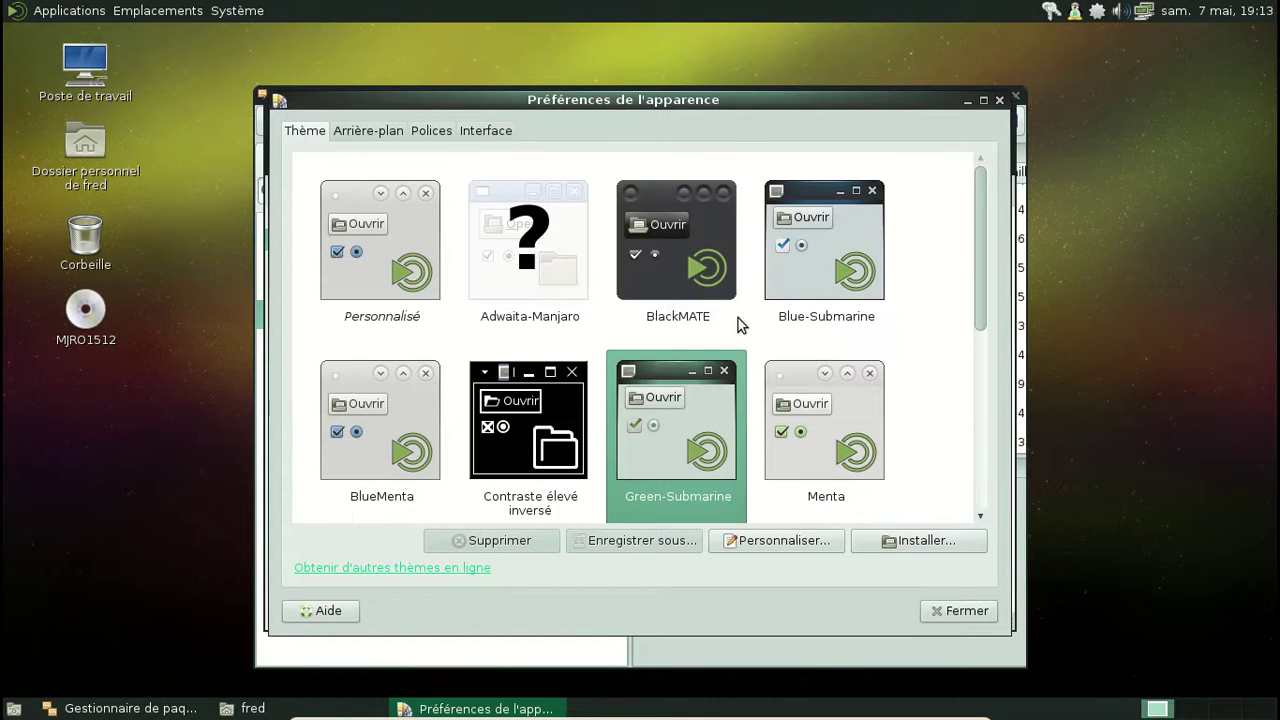
pyautogui.click(807, 286)
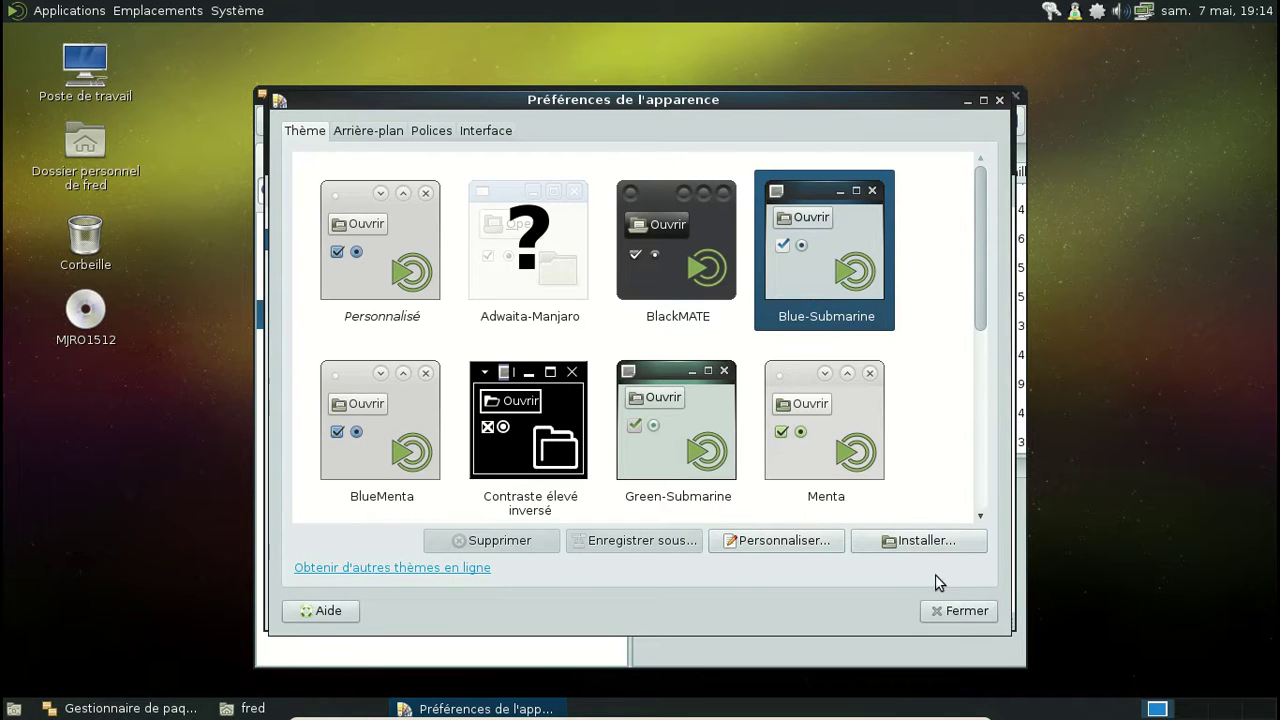
pyautogui.click(950, 618)
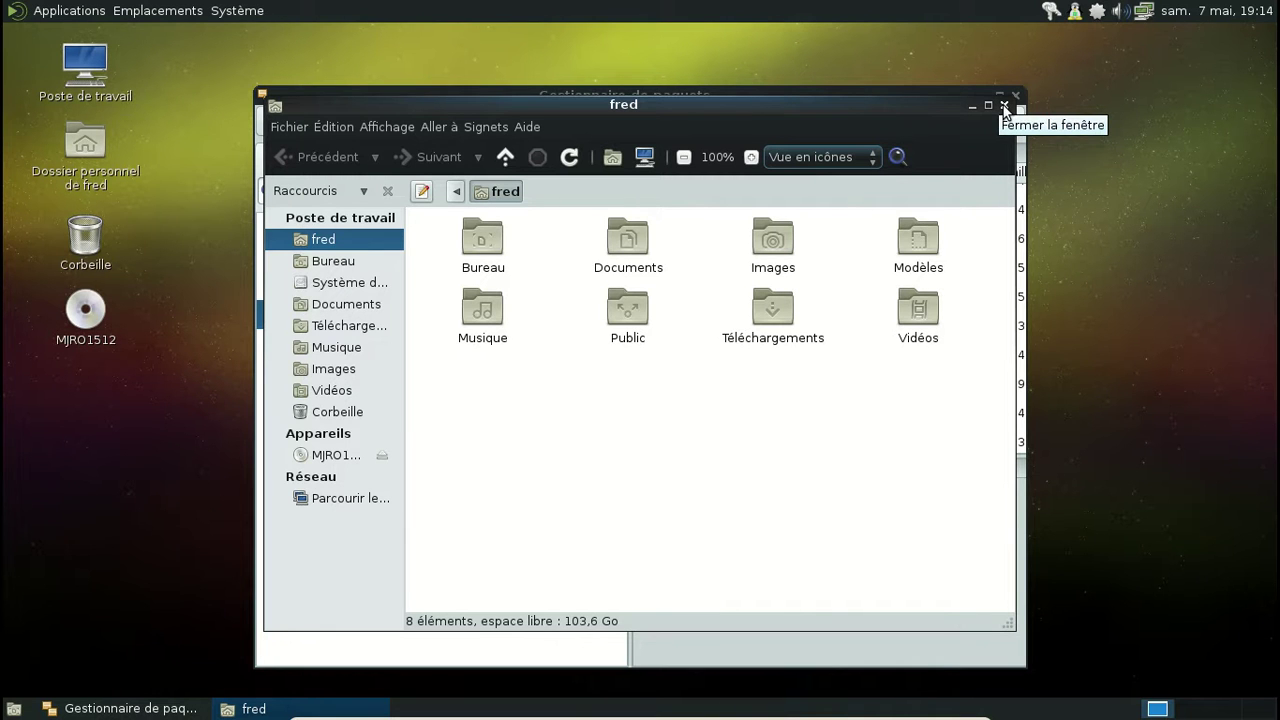
# Step: Close the home folder, open and close System Monitor, and reposition the download progress dialog
pyautogui.click(1003, 105)
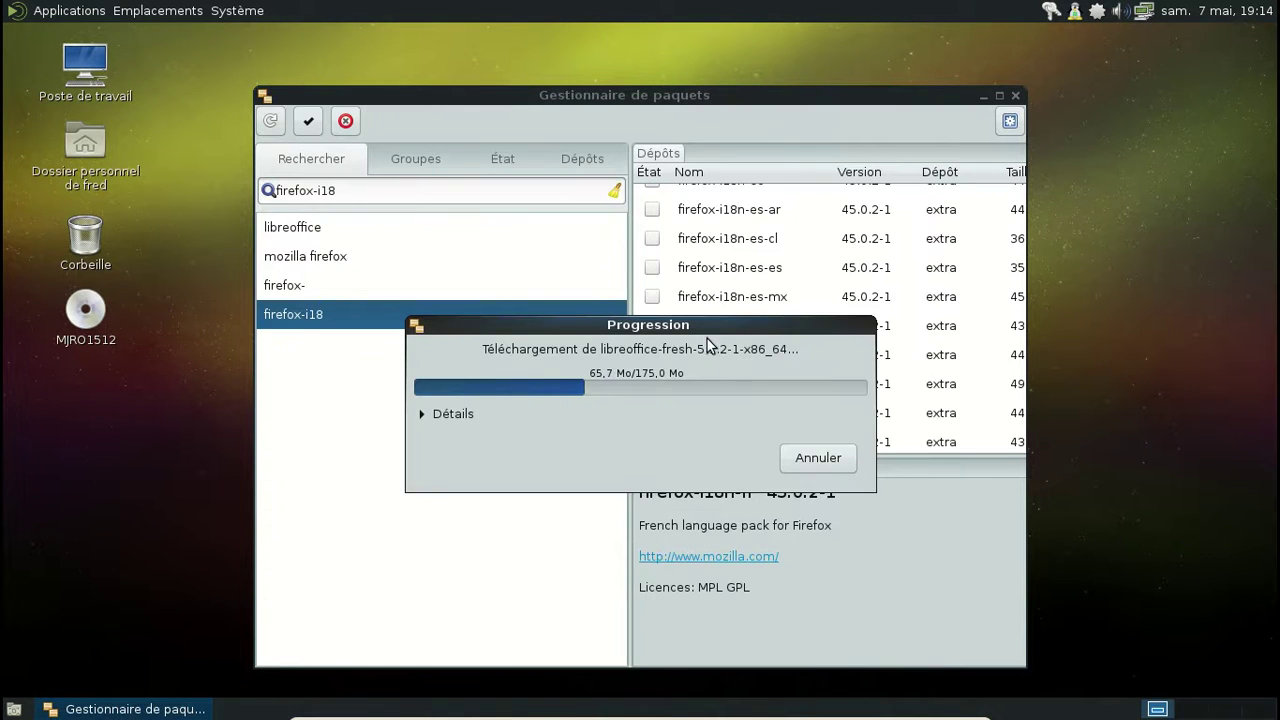
pyautogui.moveTo(698, 322); pyautogui.dragTo(716, 254)
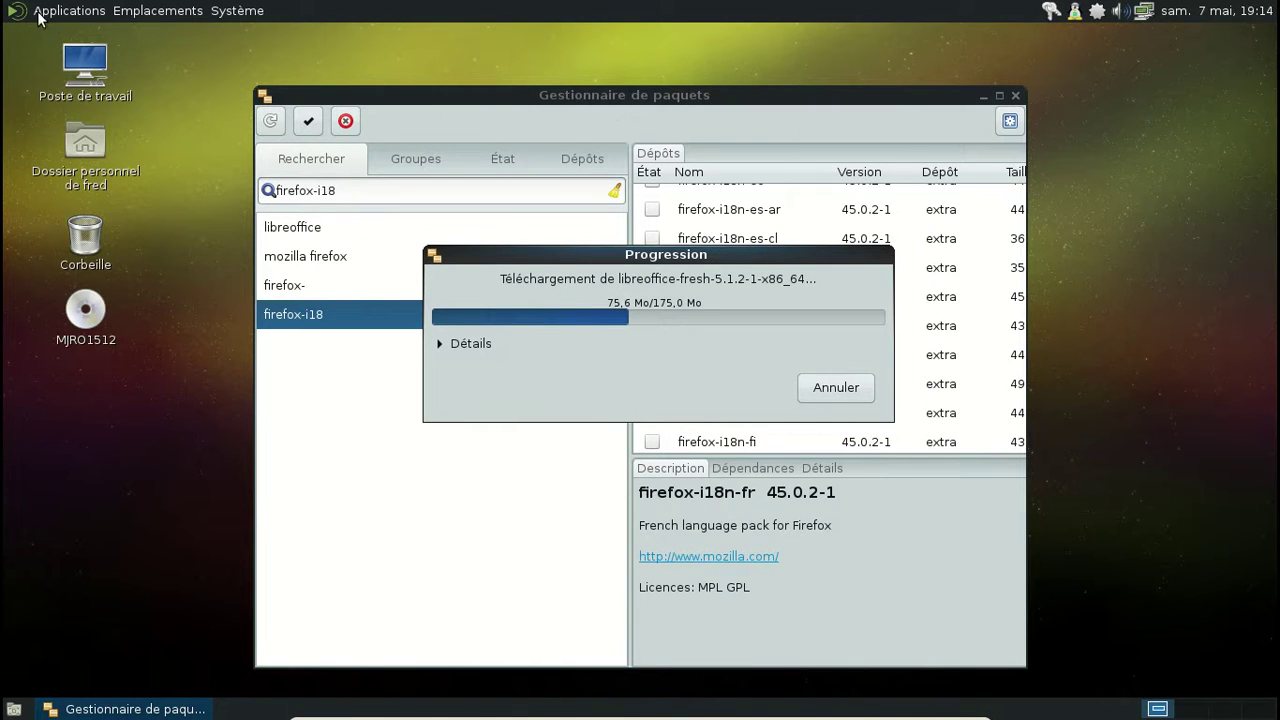
pyautogui.click(45, 14)
pyautogui.moveTo(95, 151)
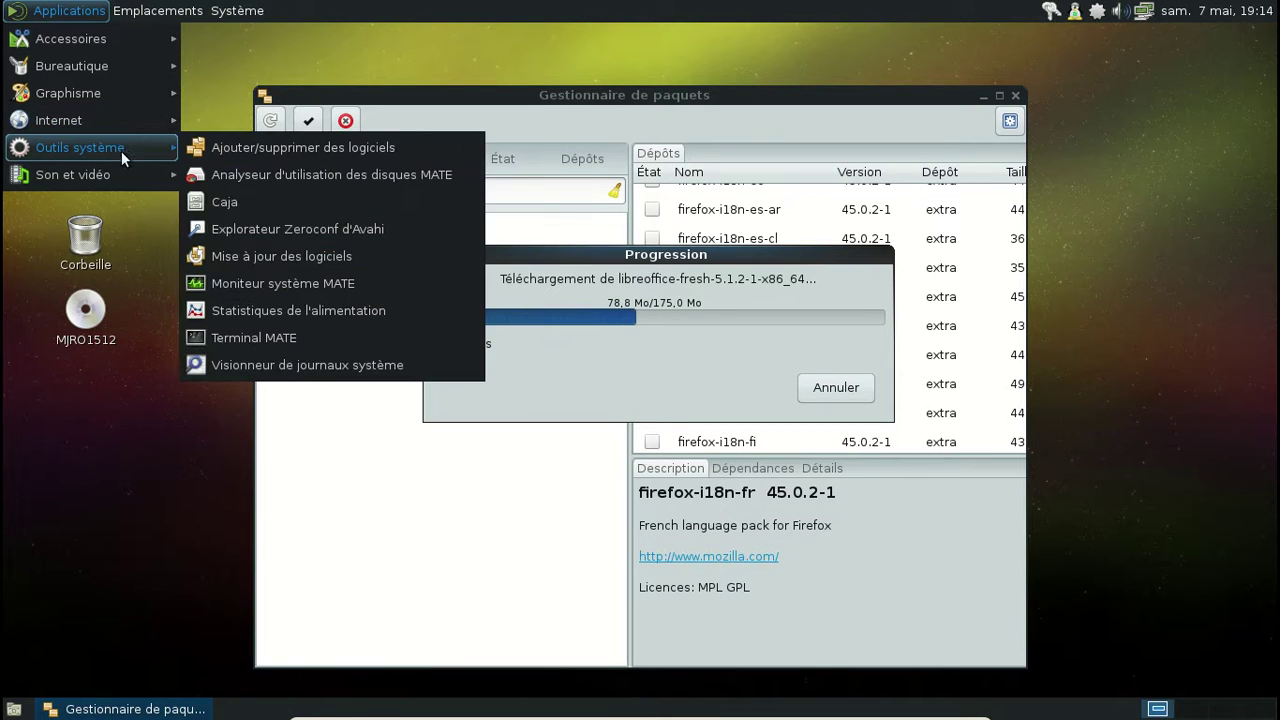
pyautogui.click(287, 283)
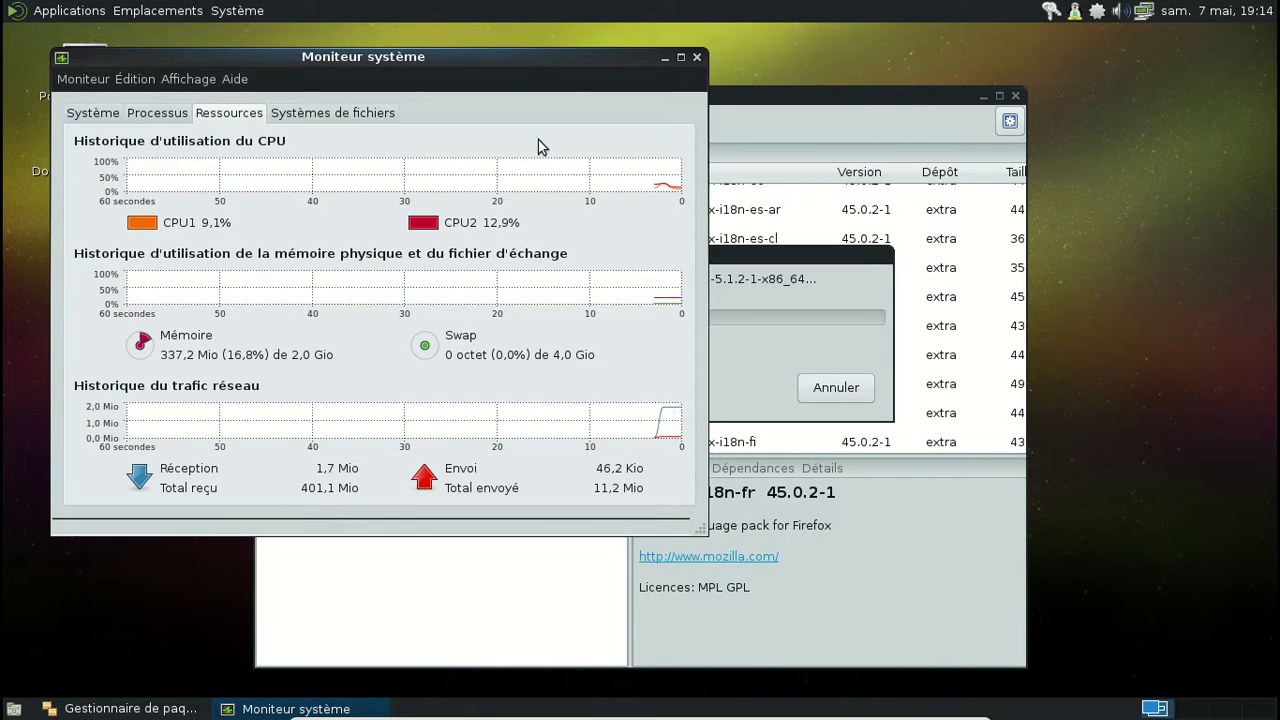
pyautogui.click(697, 57)
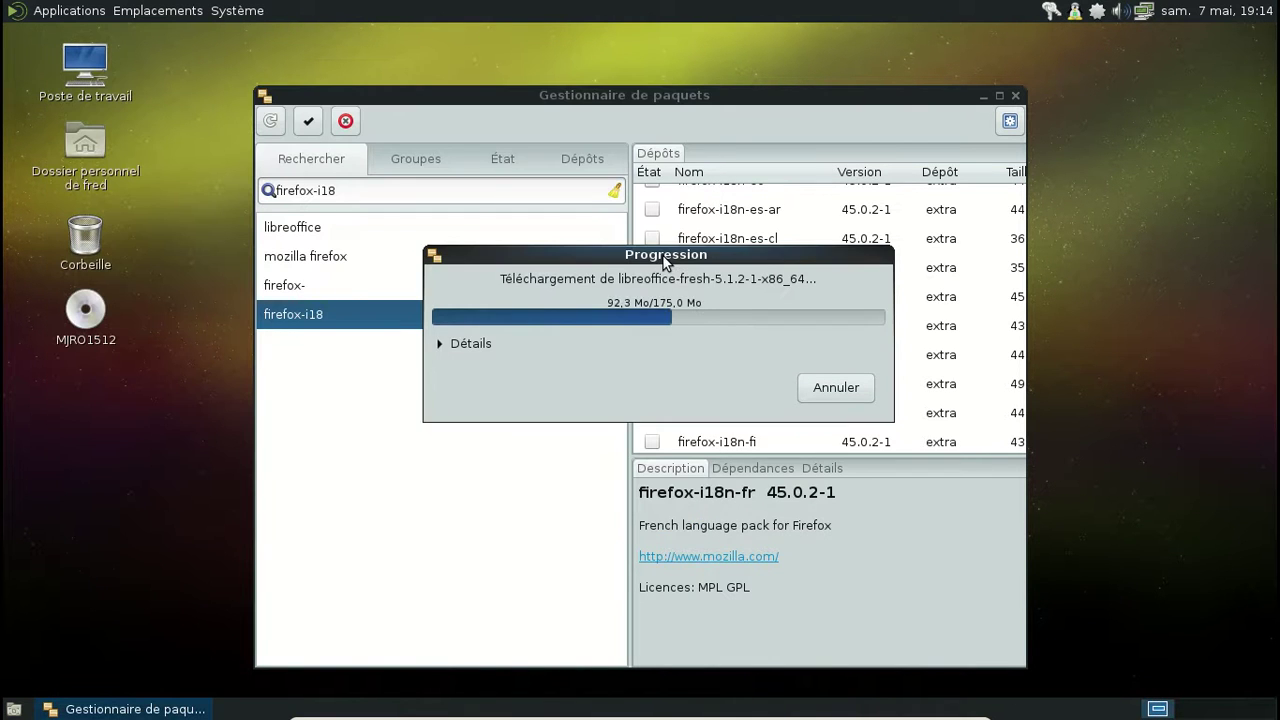
pyautogui.moveTo(612, 258); pyautogui.dragTo(585, 248)
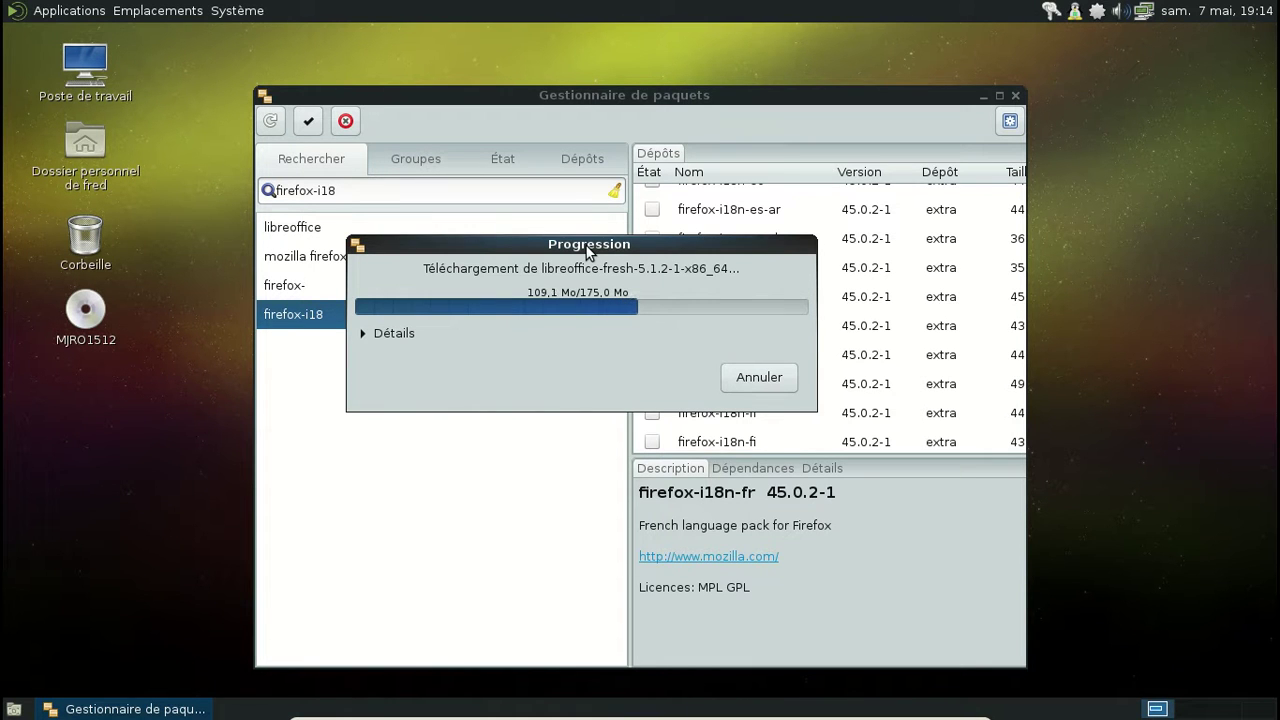
# Step: Open Appearance Preferences from the System menu
pyautogui.click(234, 12)
pyautogui.moveTo(280, 38)
pyautogui.moveTo(445, 37)
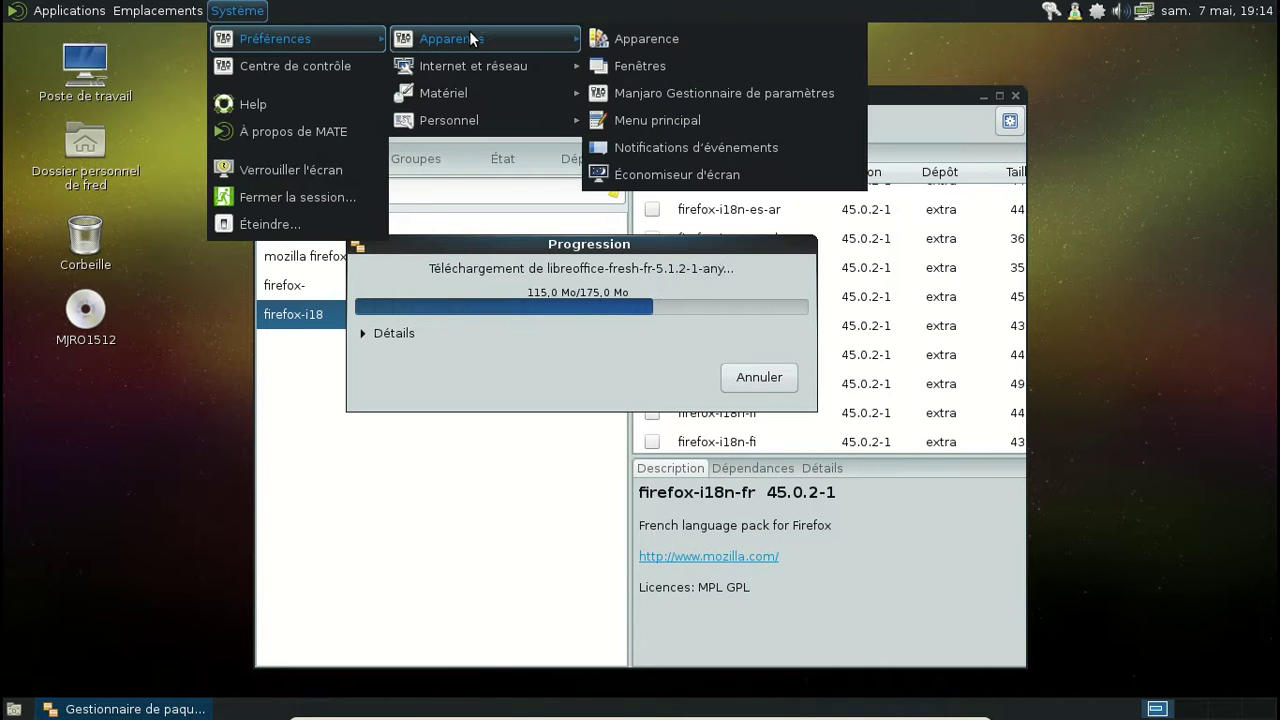
pyautogui.click(645, 37)
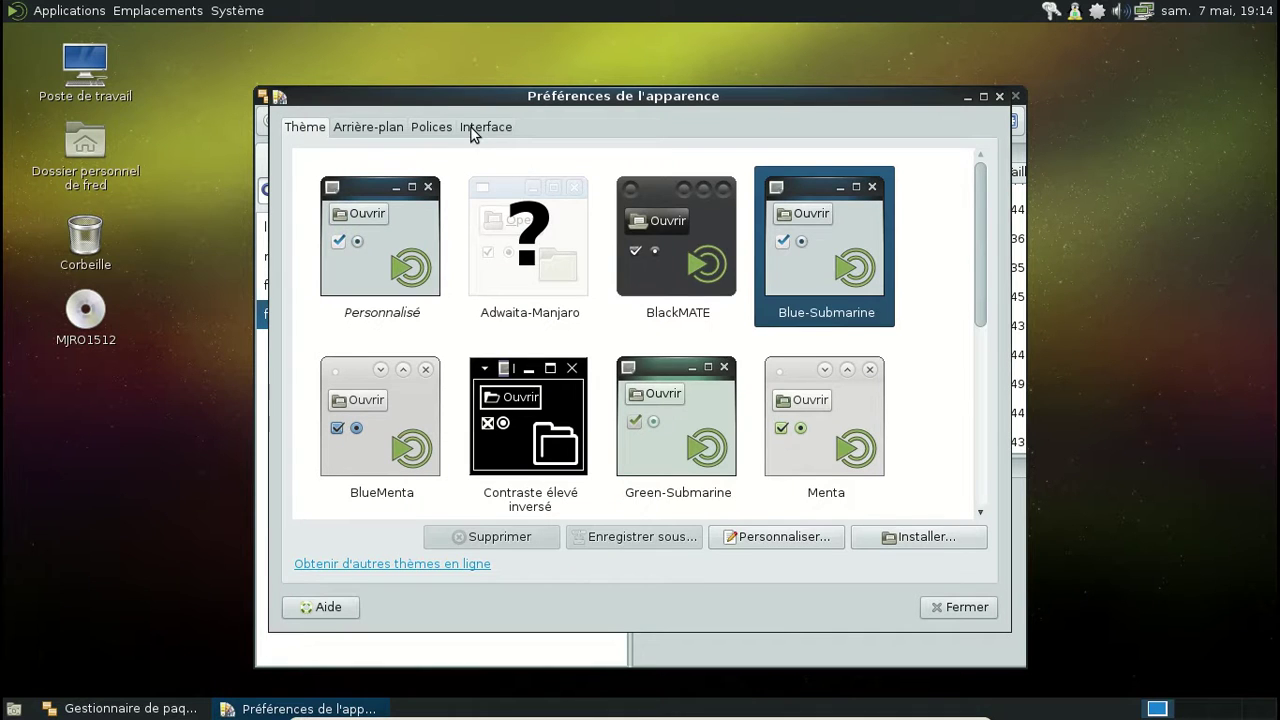
# Step: In theme customisation's icon list, preview MATE-Faenza, MATE-Faenza-Dark and MATE-Faenza-Gray
pyautogui.click(770, 538)
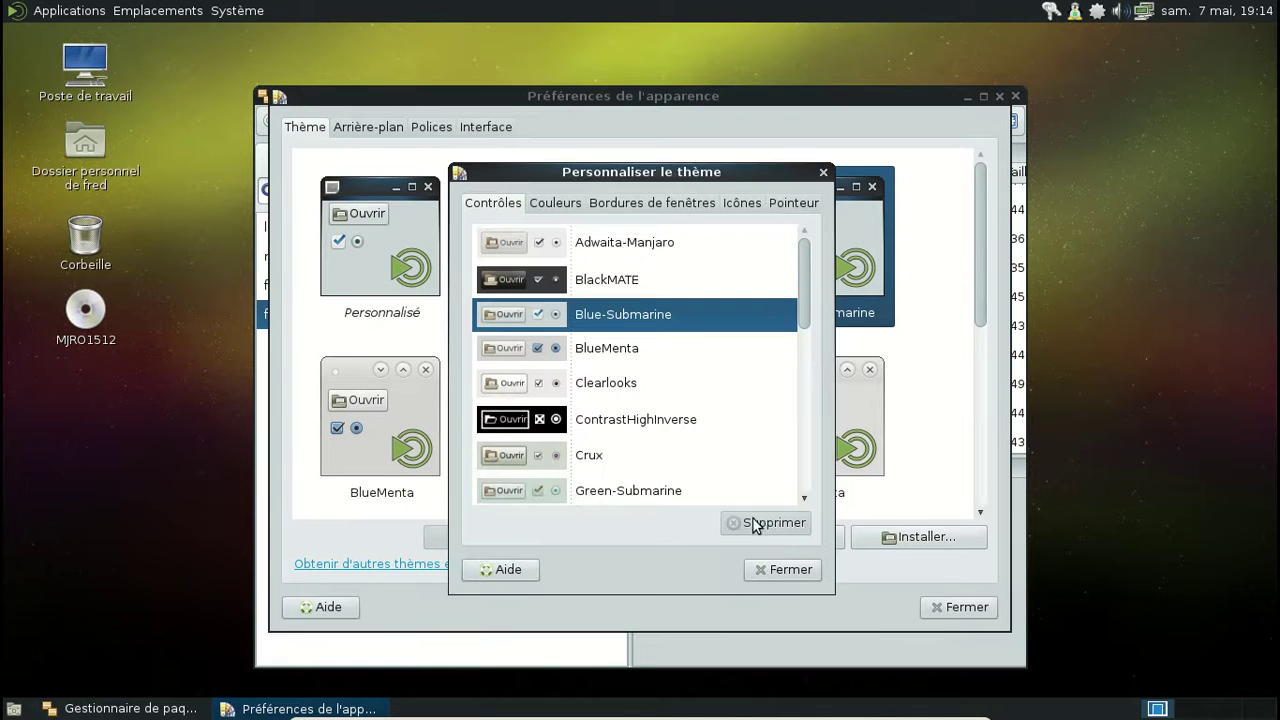
pyautogui.scroll(-3, 721, 354)
pyautogui.scroll(2, 721, 354)
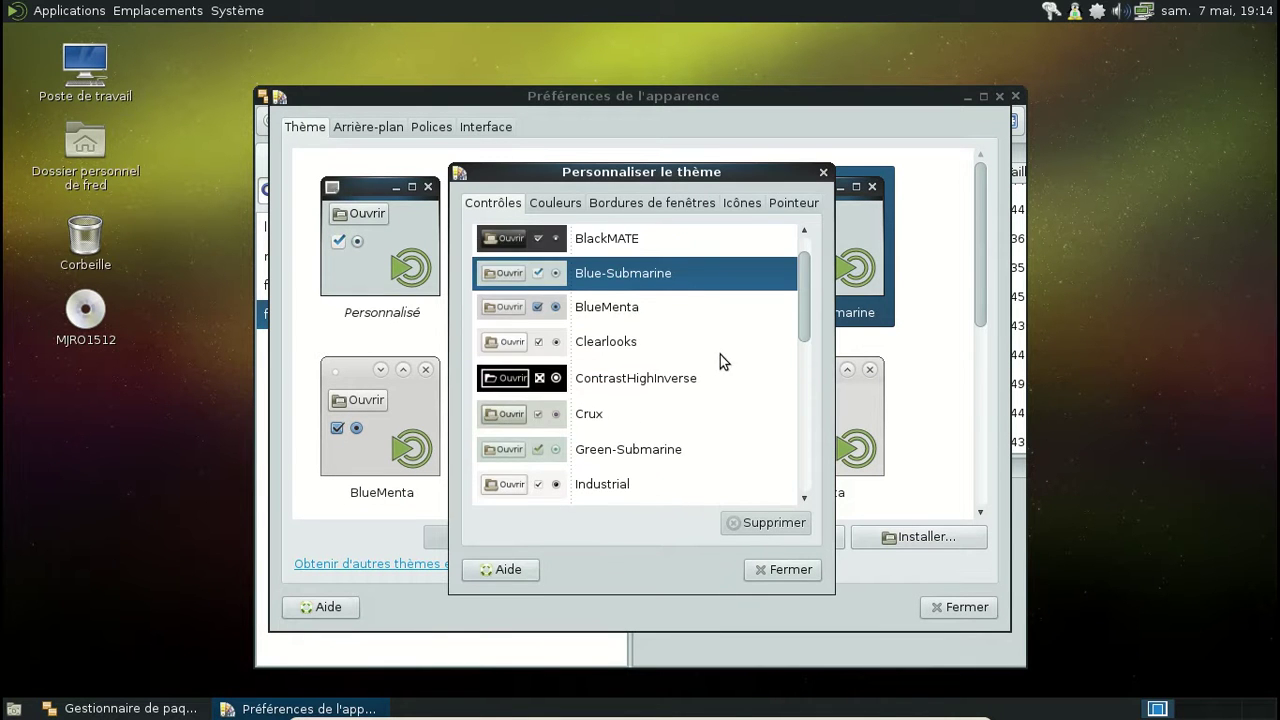
pyautogui.click(741, 203)
pyautogui.scroll(-3, 746, 345)
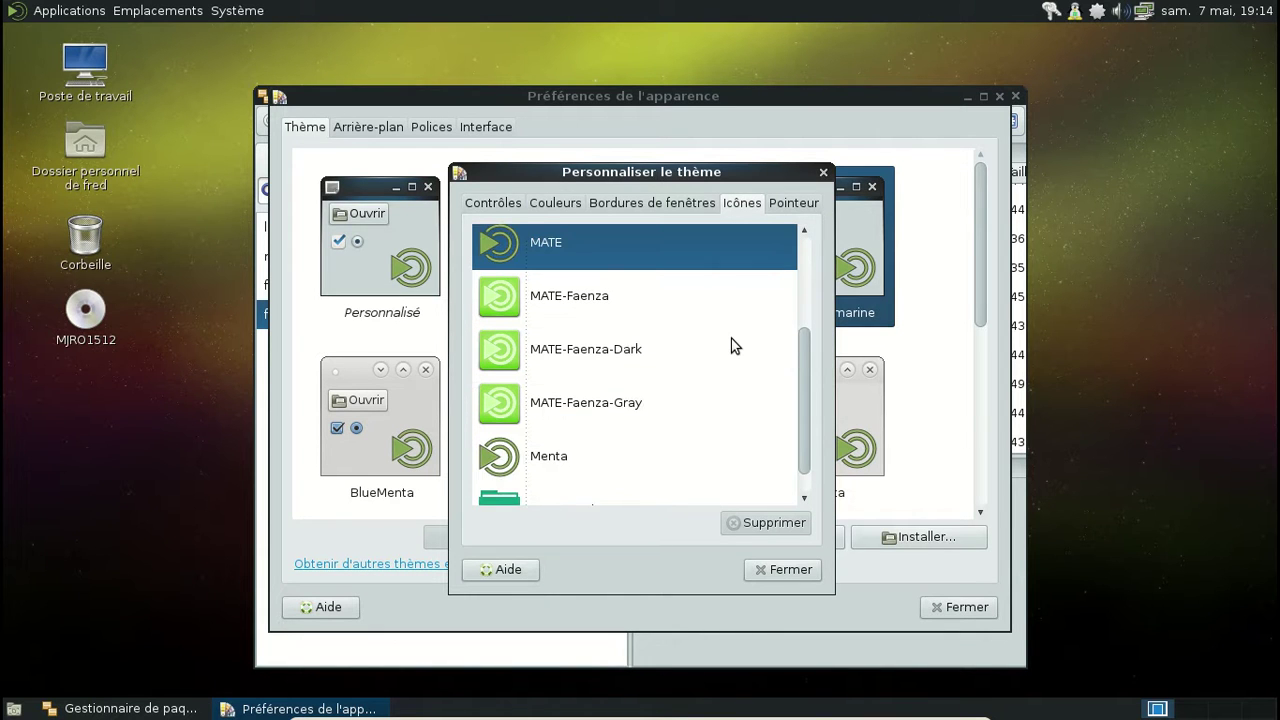
pyautogui.scroll(-2, 731, 338)
pyautogui.scroll(2, 731, 338)
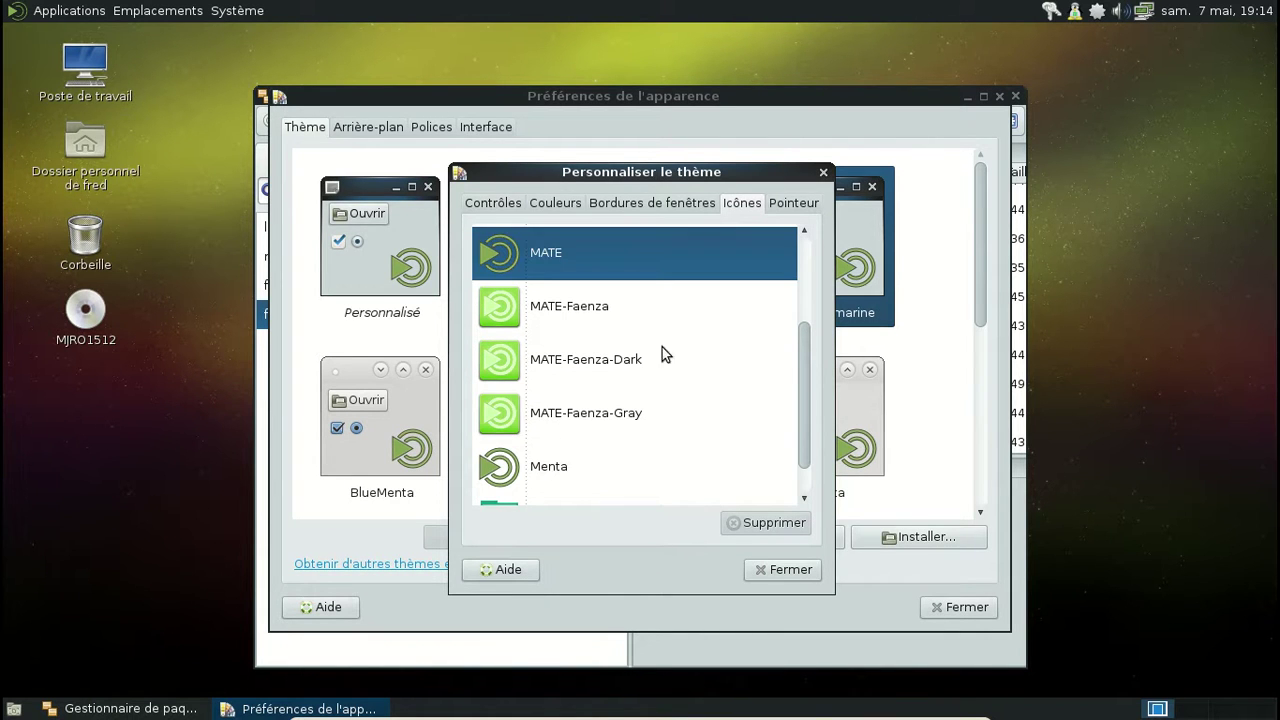
pyautogui.click(631, 313)
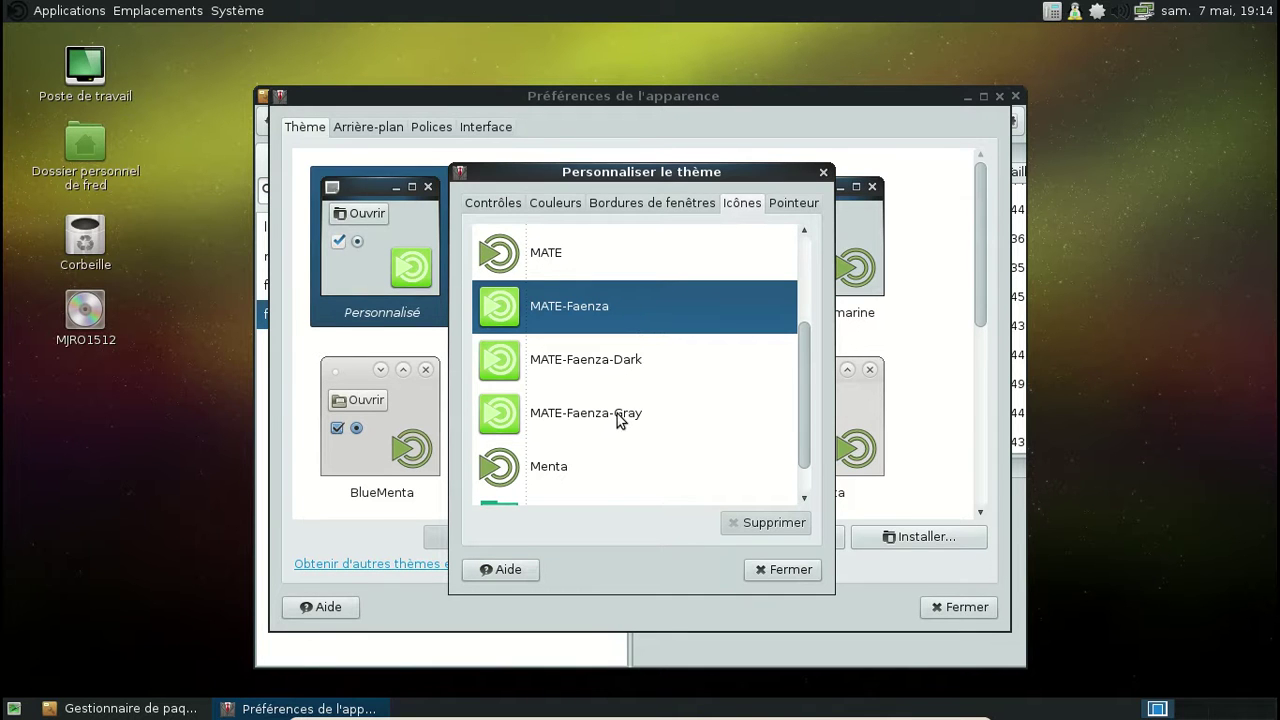
pyautogui.click(620, 365)
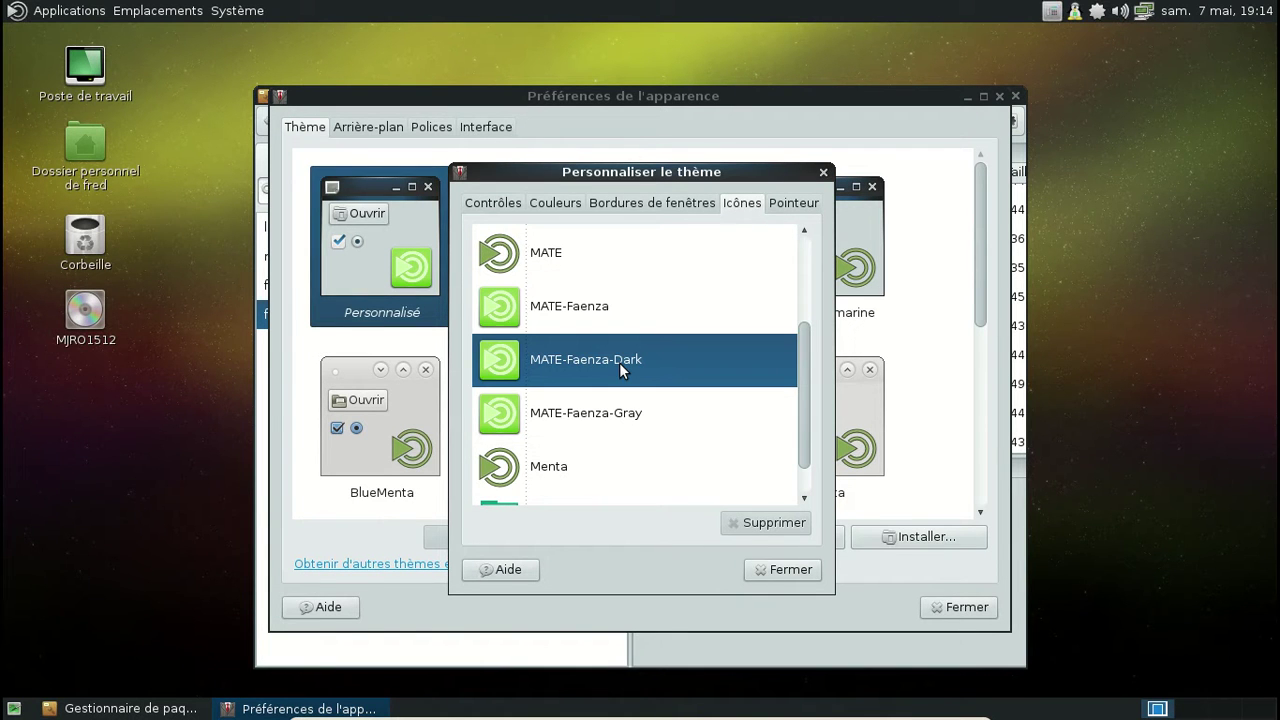
pyautogui.click(614, 410)
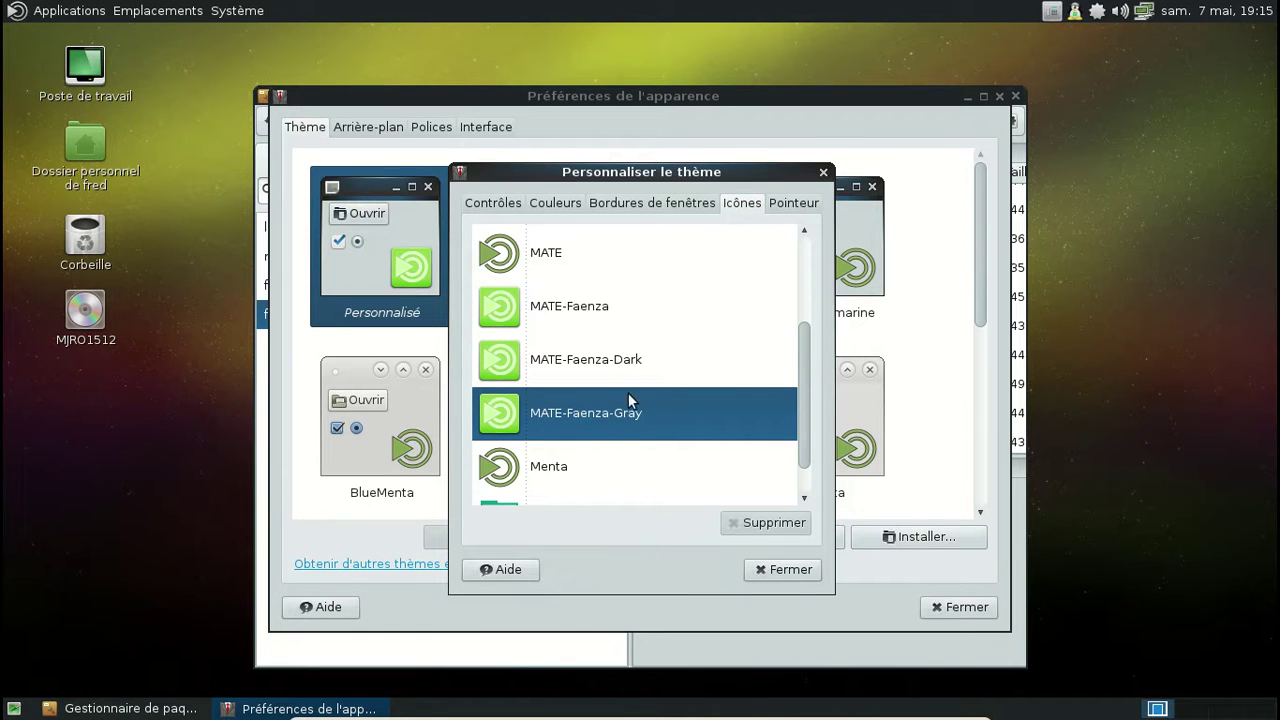
# Step: Try Menta, settle on MATE-Faenza icons, close customisation, and open the home folder
pyautogui.scroll(-1, 600, 400)
pyautogui.click(564, 424)
pyautogui.scroll(5, 643, 409)
pyautogui.scroll(-3, 643, 409)
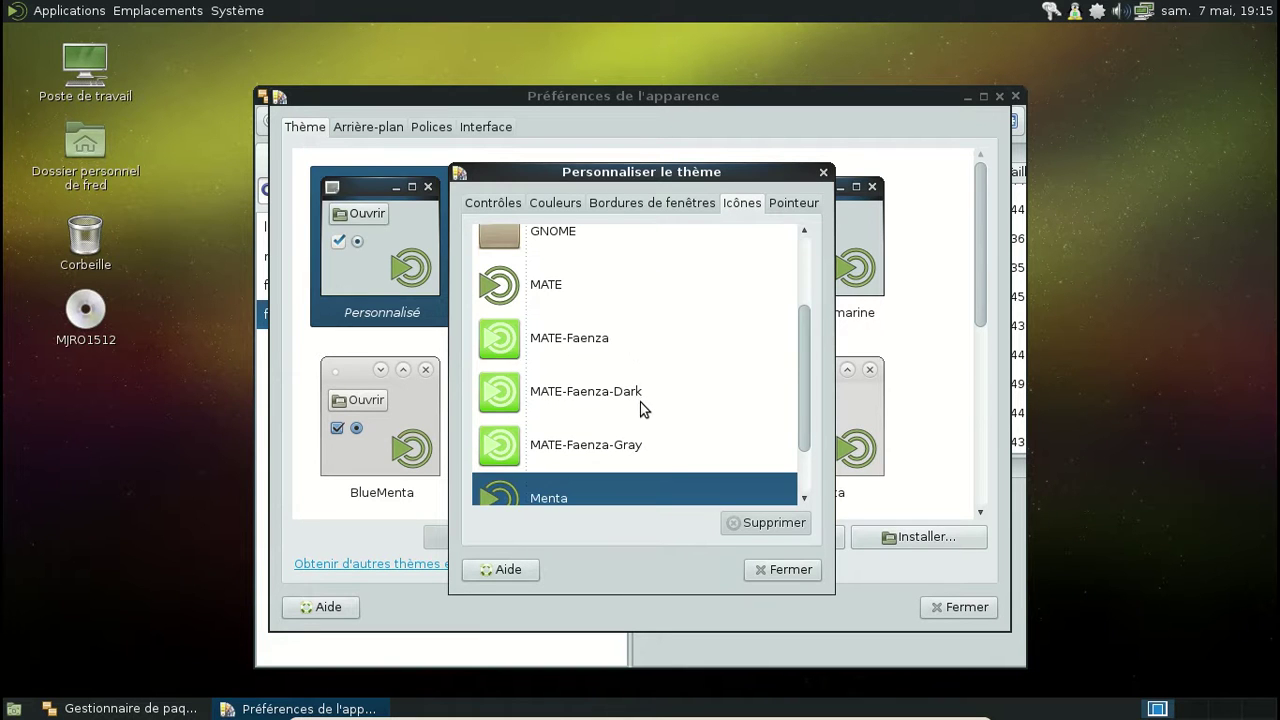
pyautogui.click(652, 342)
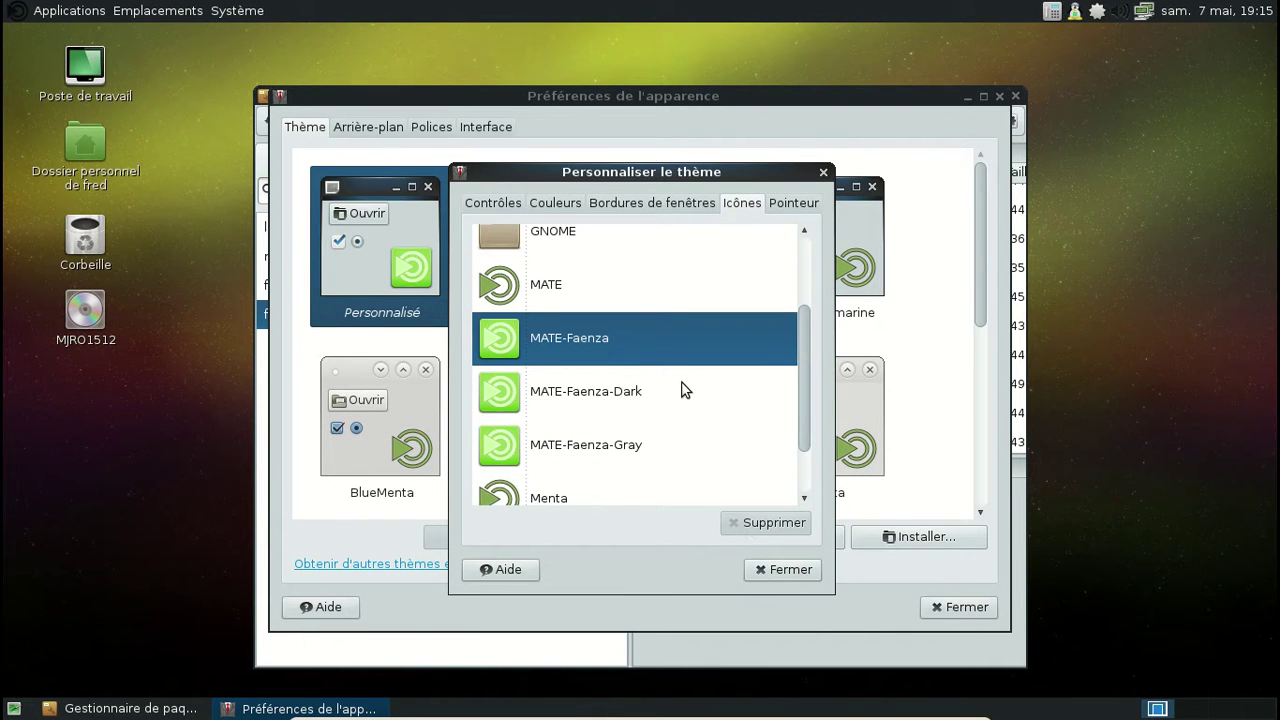
pyautogui.scroll(-2, 683, 389)
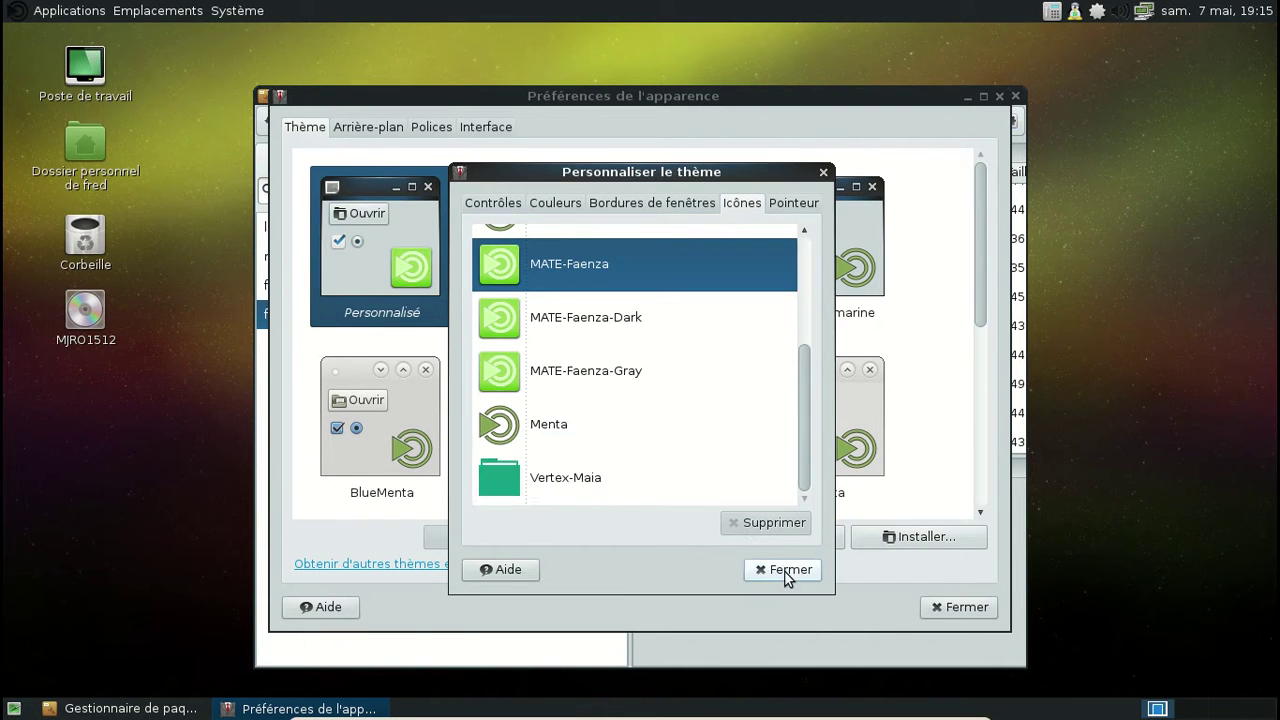
pyautogui.click(785, 569)
pyautogui.doubleClick(83, 151)
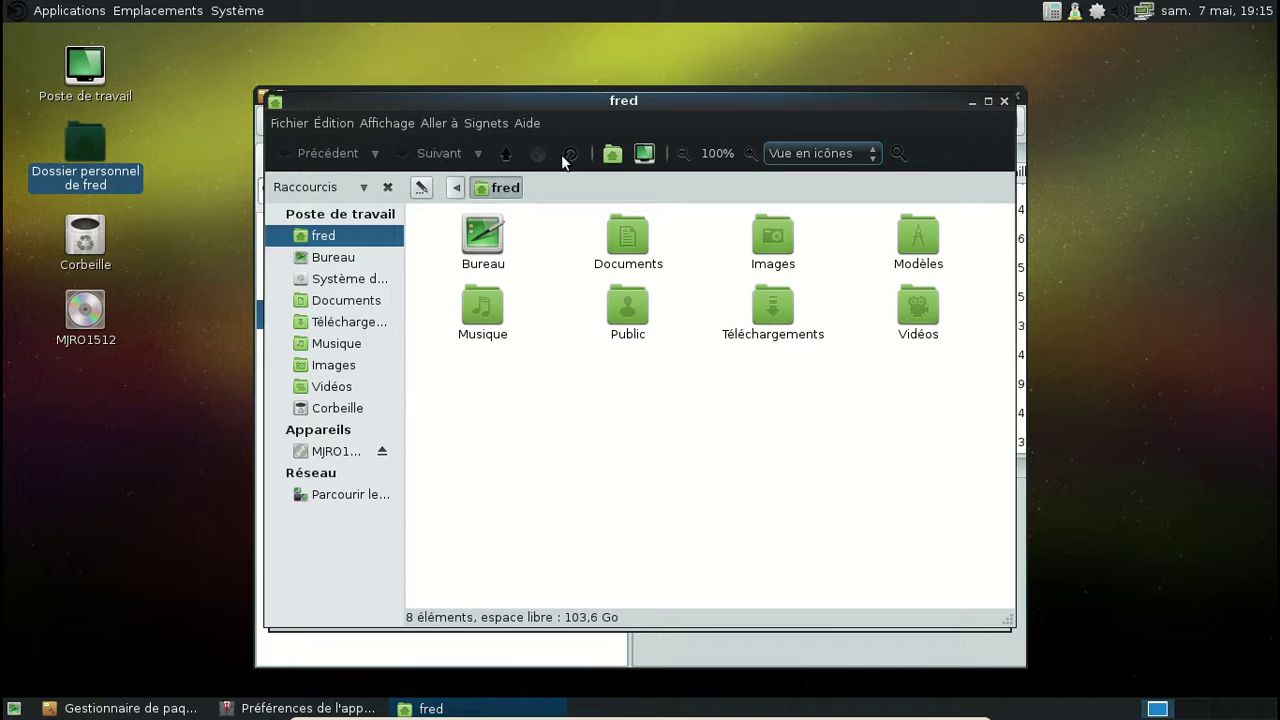
# Step: Close the Caja home folder window and the Appearance preferences window
pyautogui.click(1004, 101)
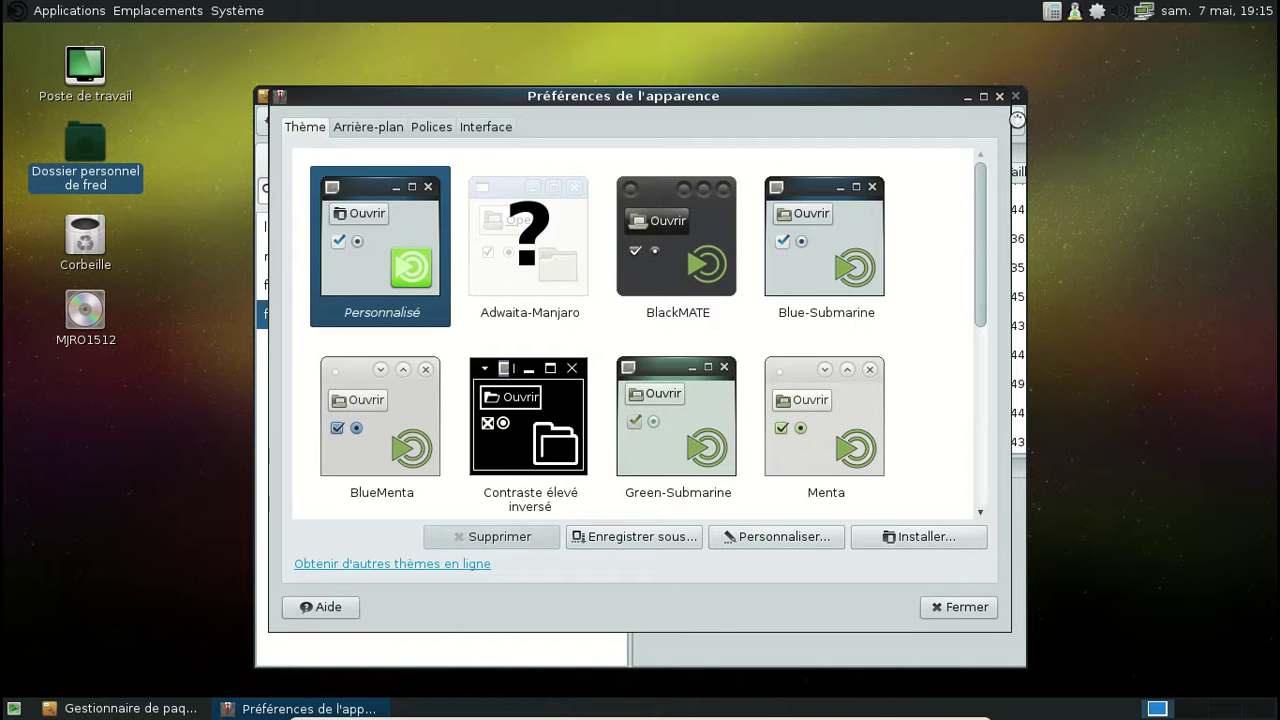
pyautogui.click(1000, 97)
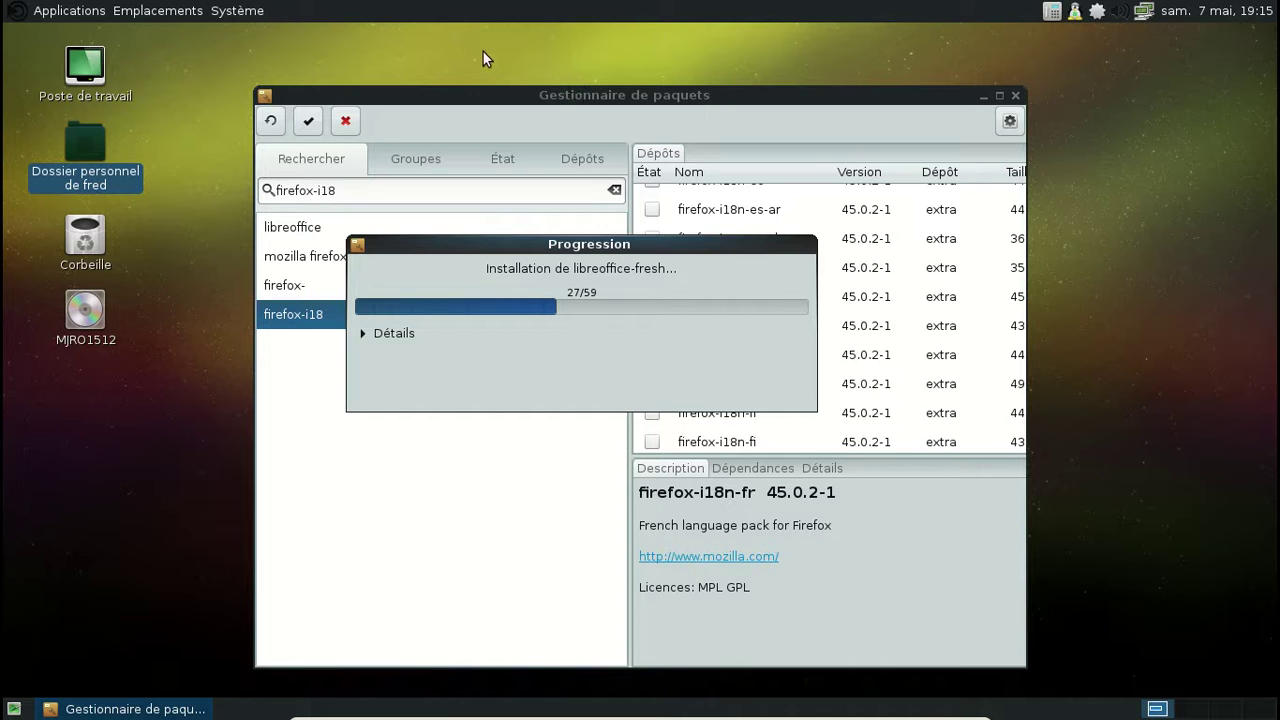
pyautogui.click(24, 12)
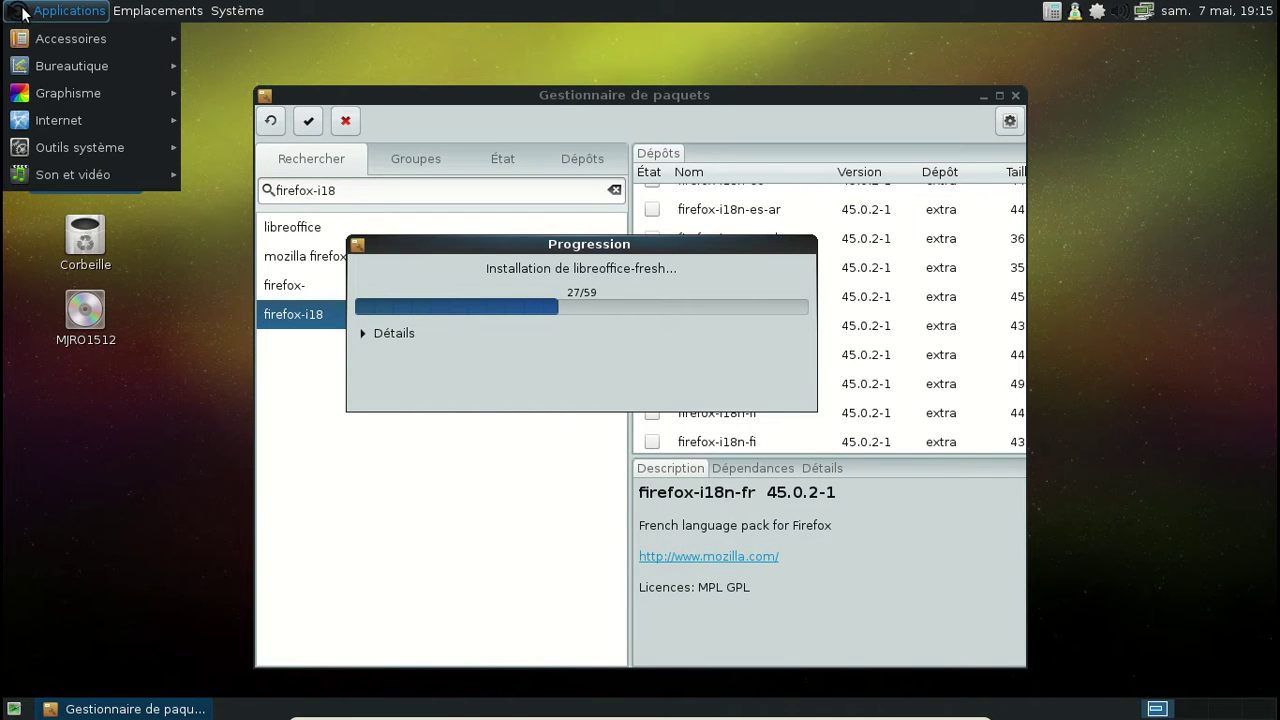
pyautogui.click(22, 12)
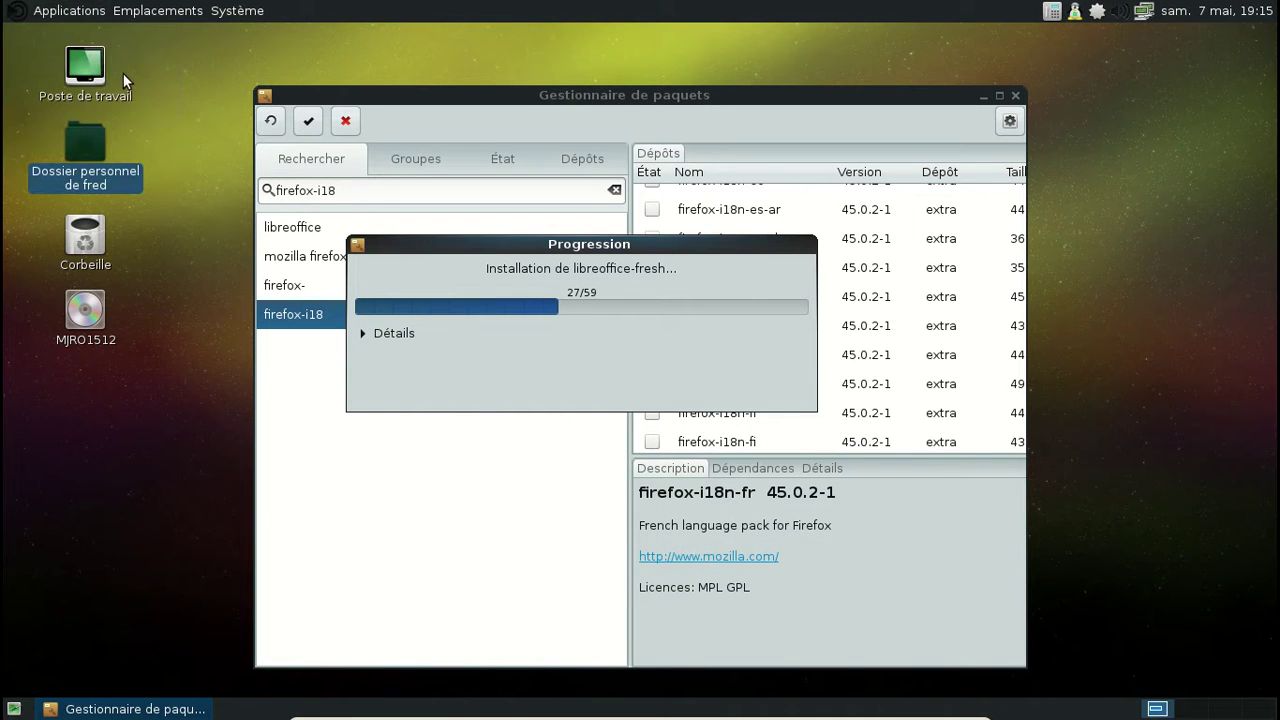
# Step: Reopen Apparence from Système > Préférences > Apparence
pyautogui.click(237, 11)
pyautogui.moveTo(298, 41)
pyautogui.moveTo(509, 37)
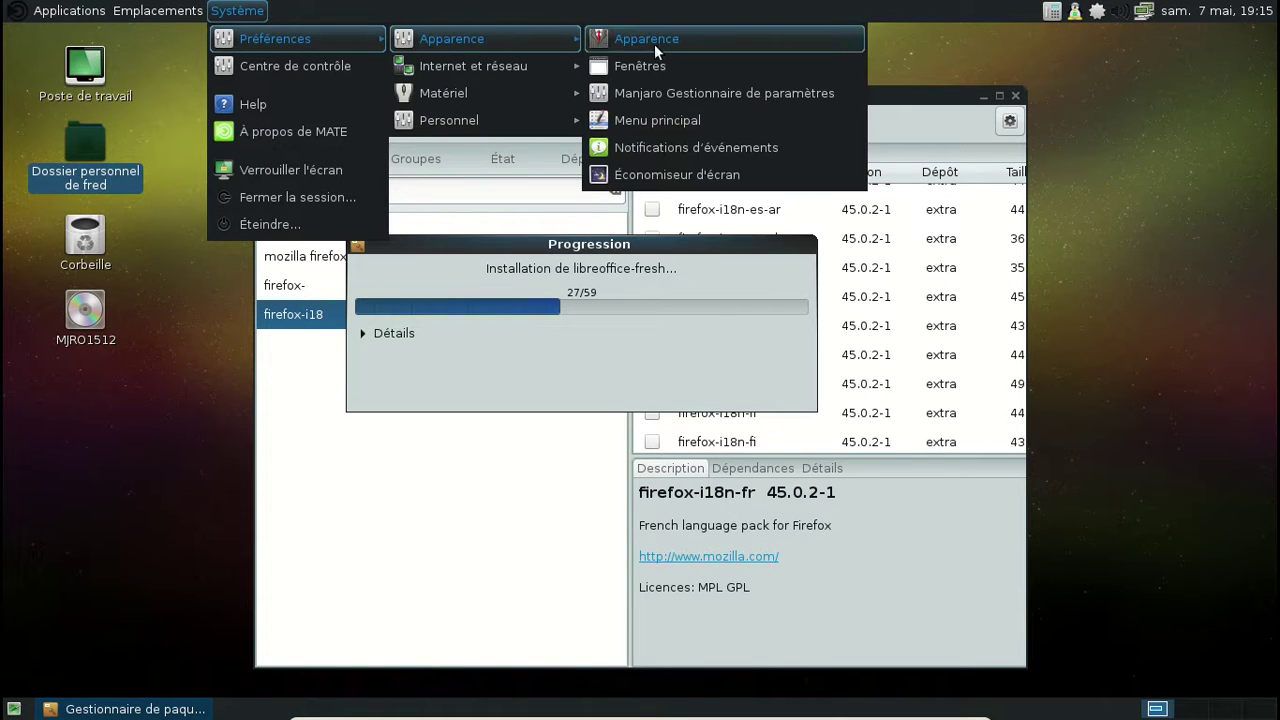
pyautogui.click(654, 44)
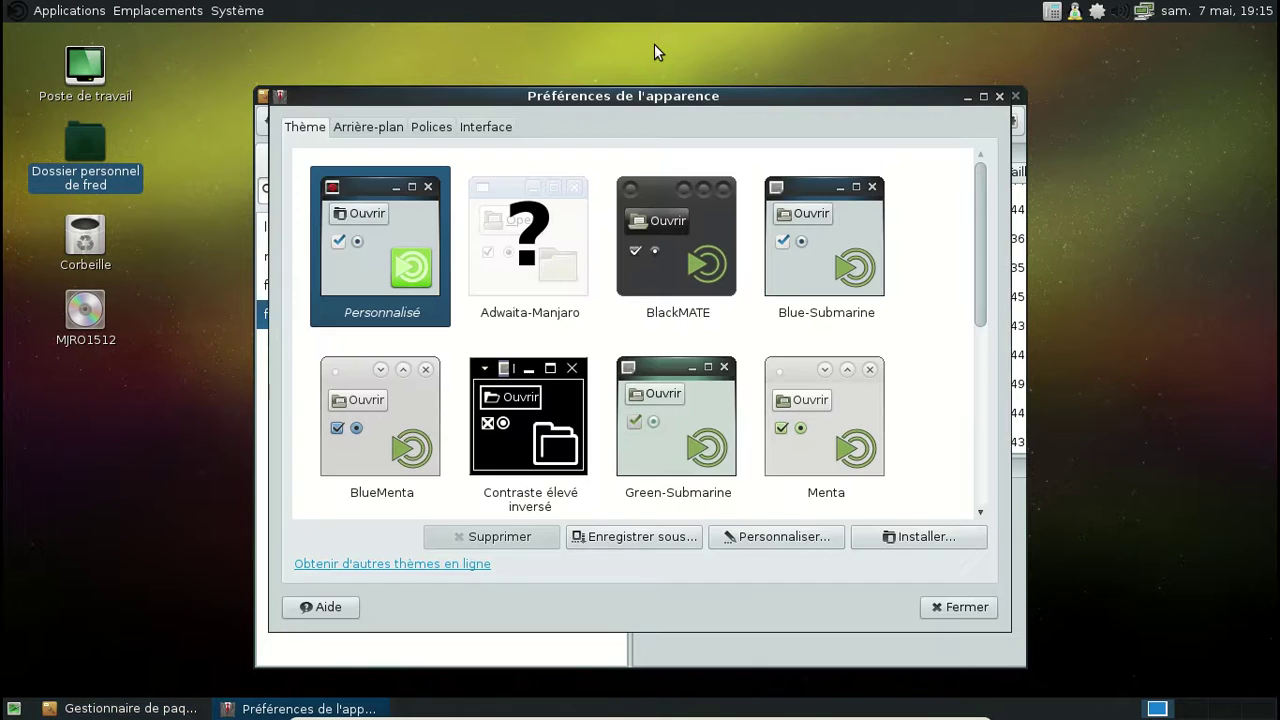
# Step: Try the MATE, MATE-Faenza and Faenza-Dark icon themes, settling on MATE-Faenza-Gray
pyautogui.click(820, 538)
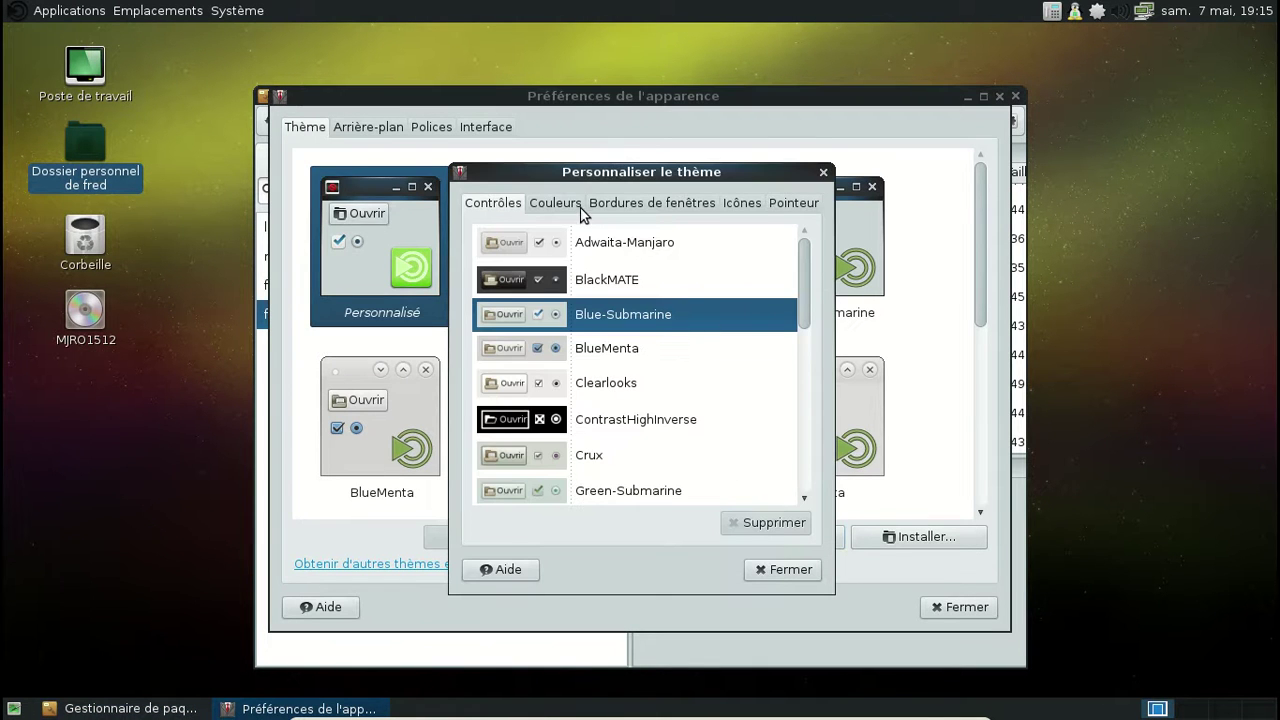
pyautogui.click(738, 203)
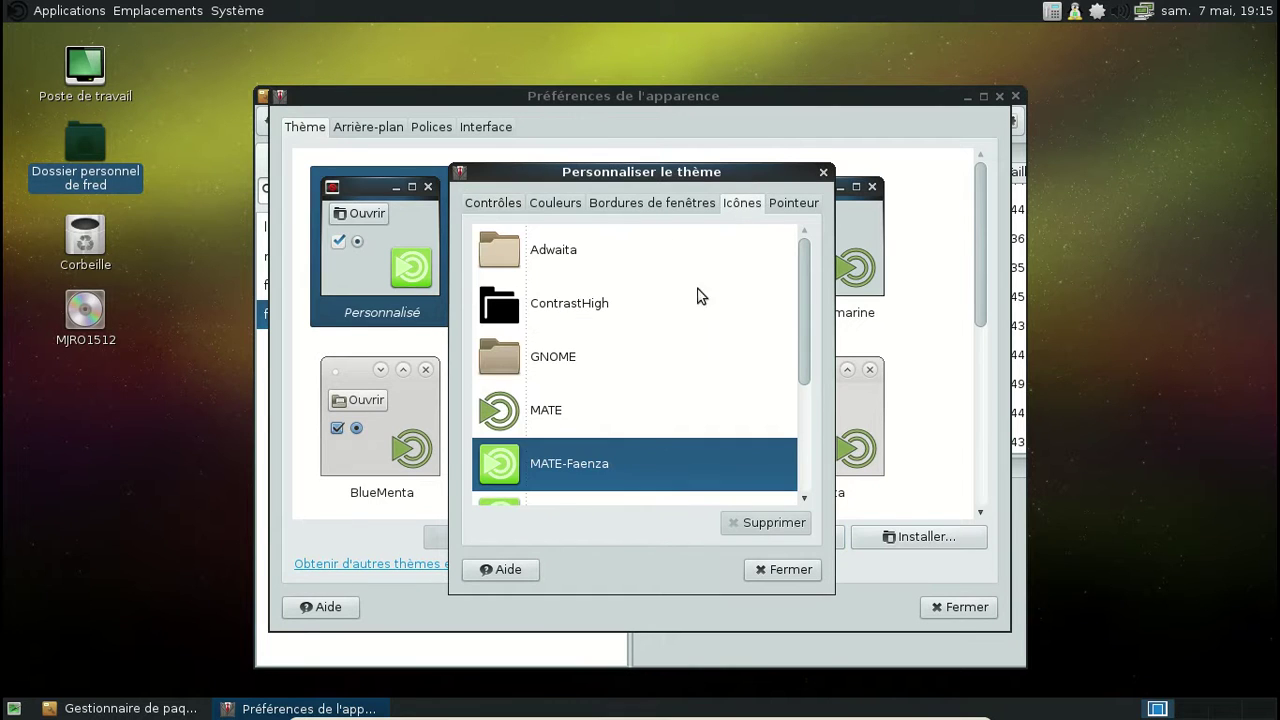
pyautogui.click(599, 412)
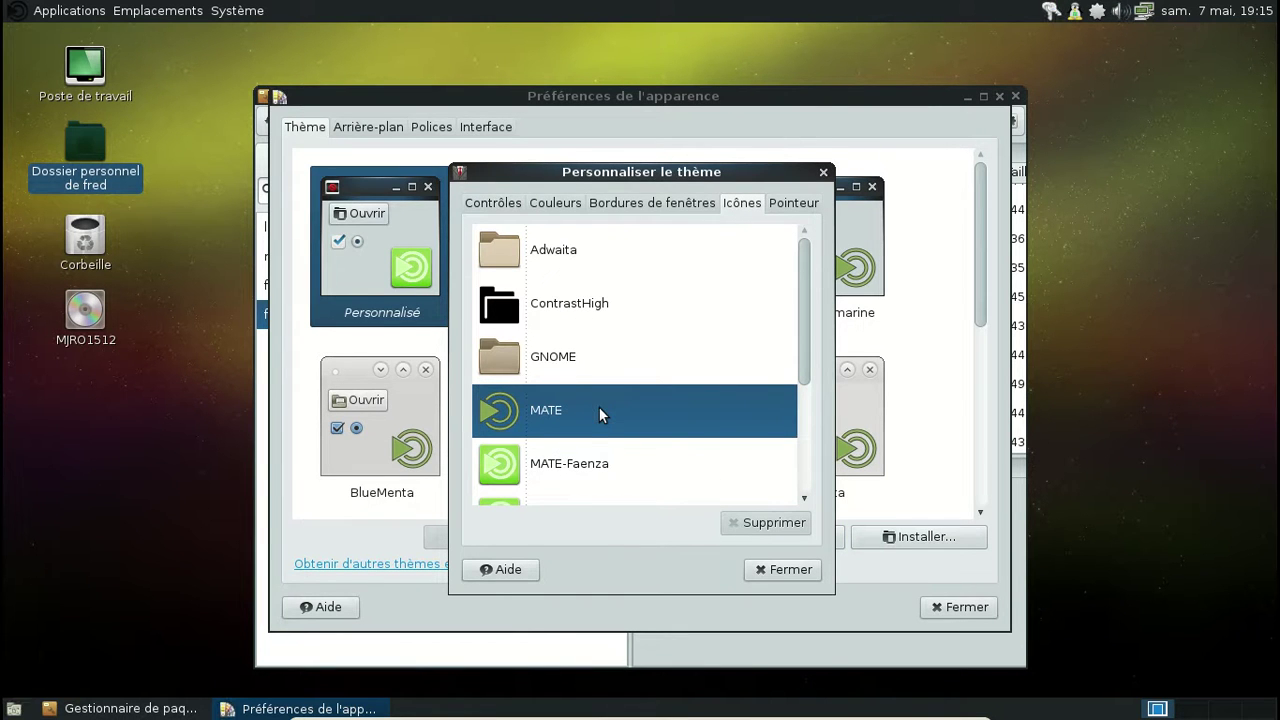
pyautogui.click(584, 472)
pyautogui.scroll(-2, 655, 415)
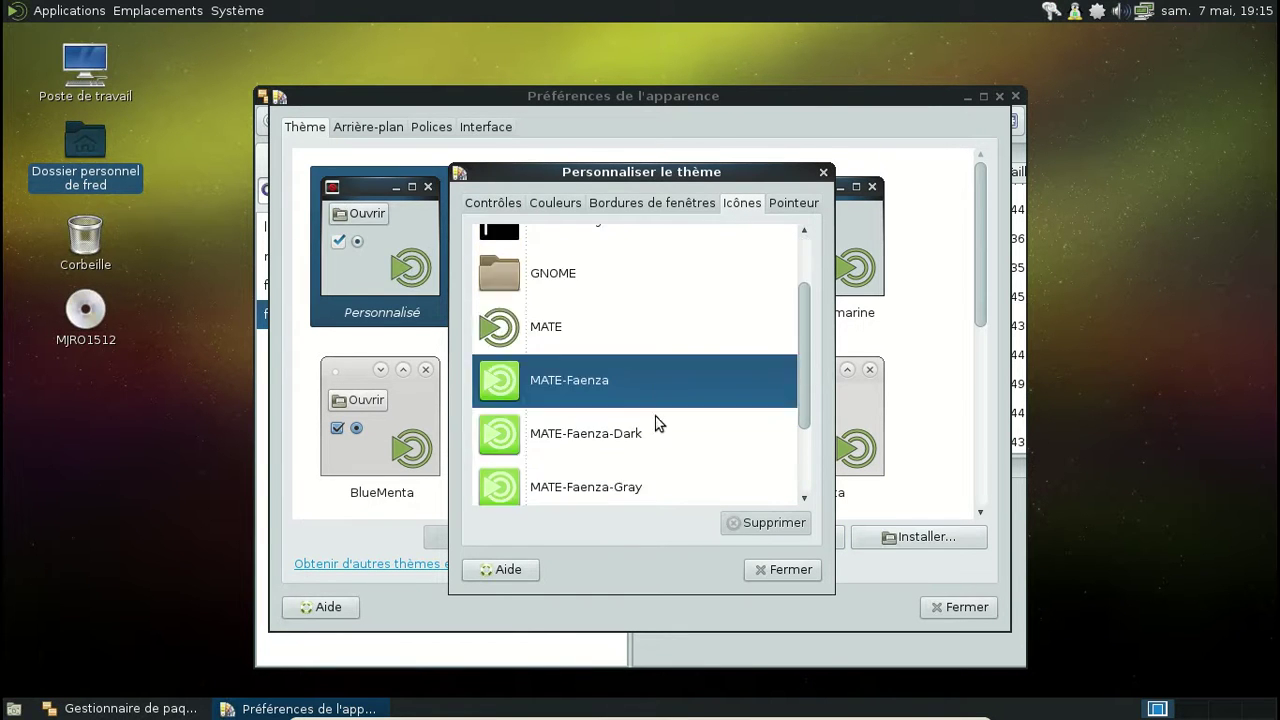
pyautogui.click(600, 440)
pyautogui.click(597, 489)
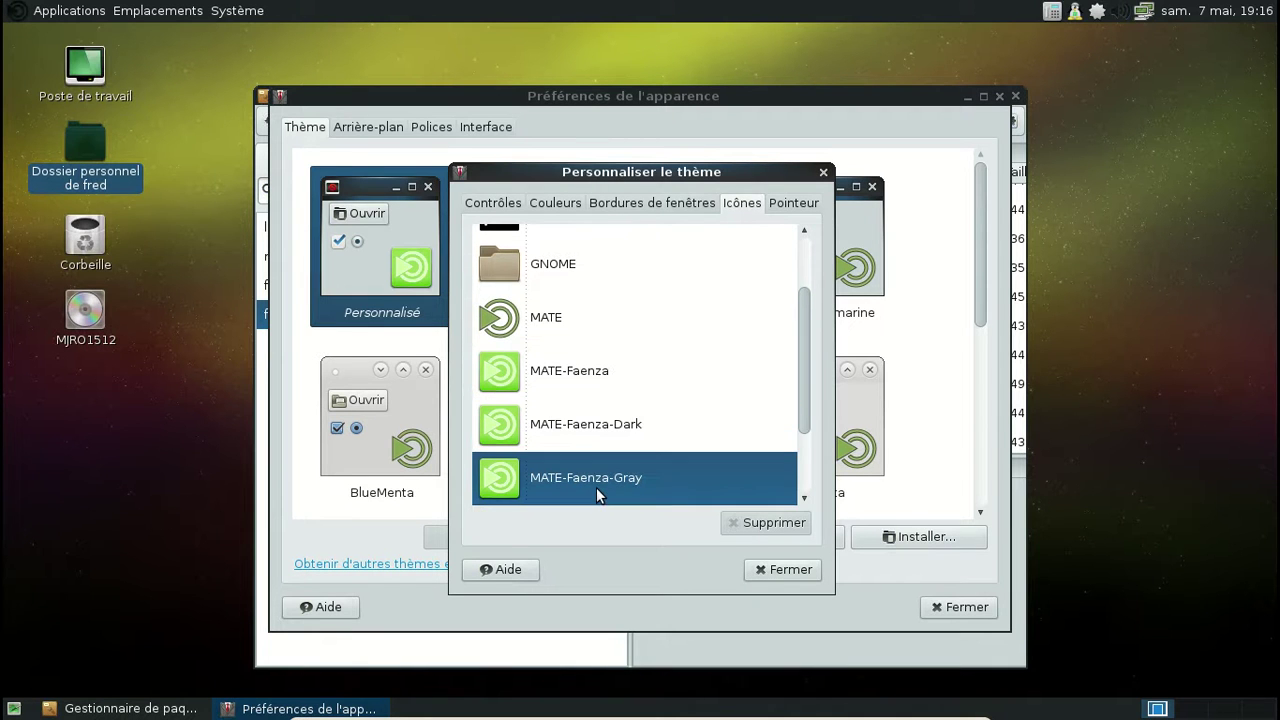
pyautogui.click(579, 381)
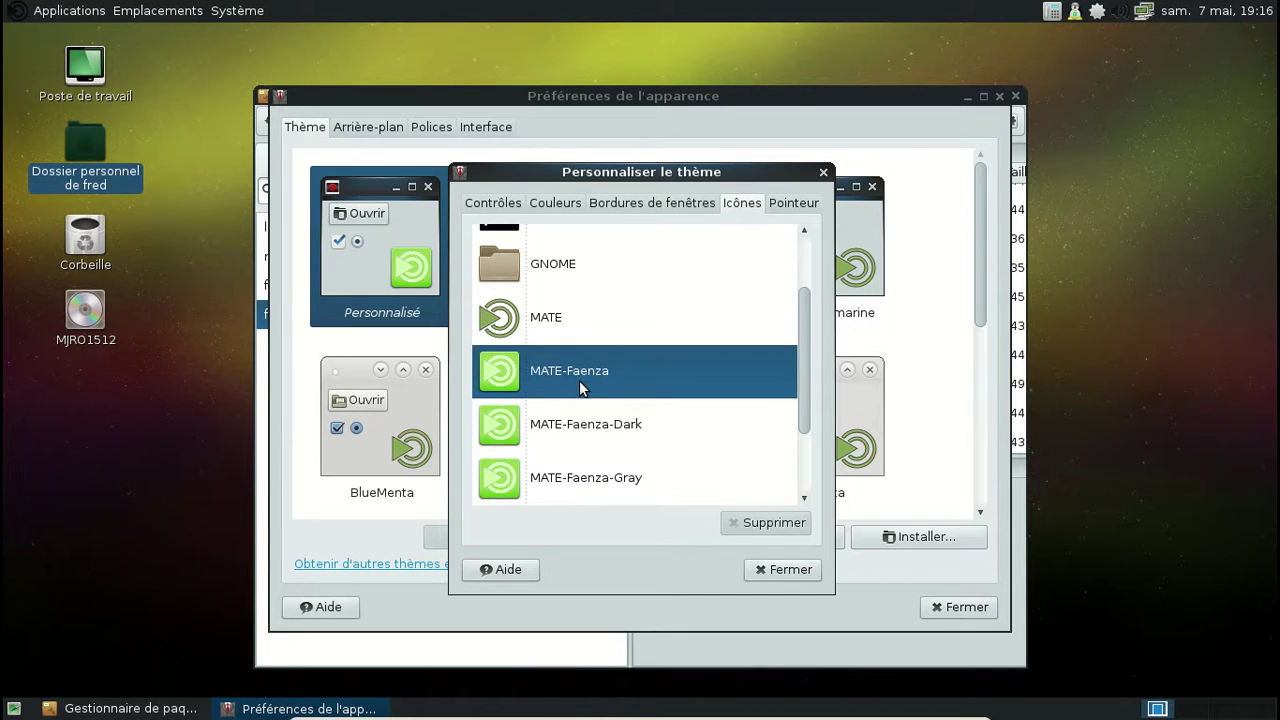
pyautogui.click(603, 489)
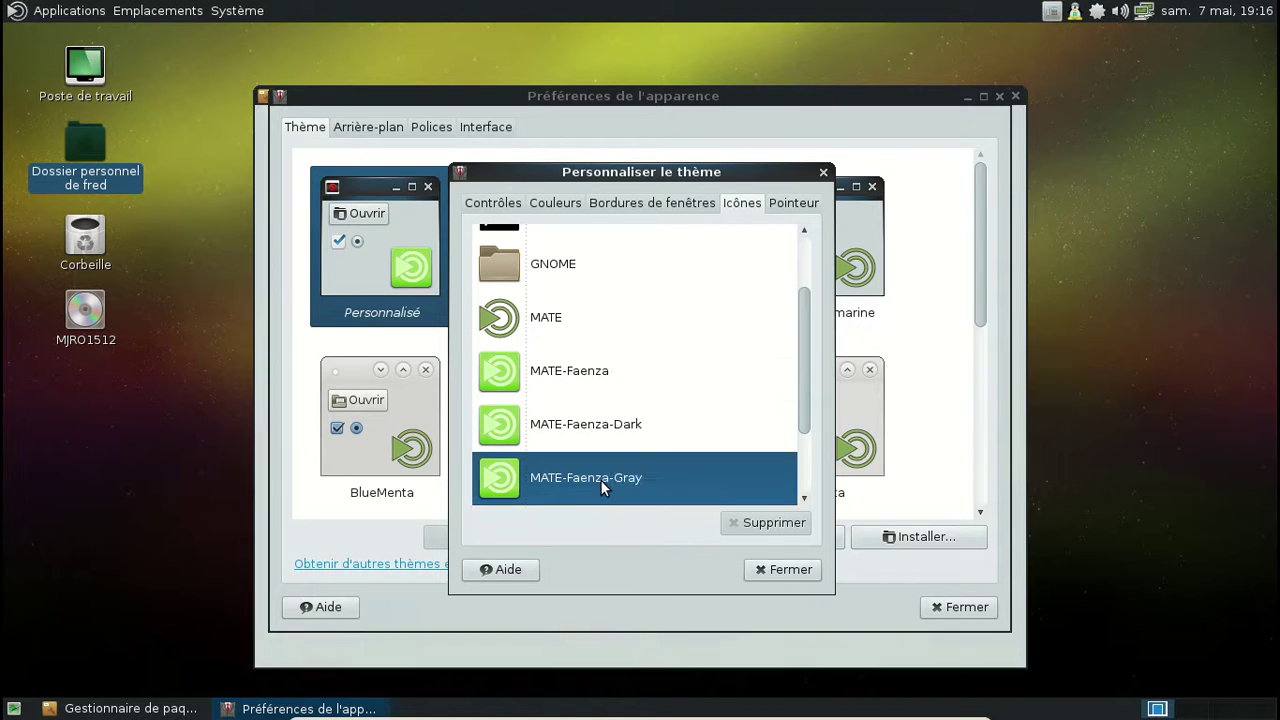
pyautogui.click(823, 172)
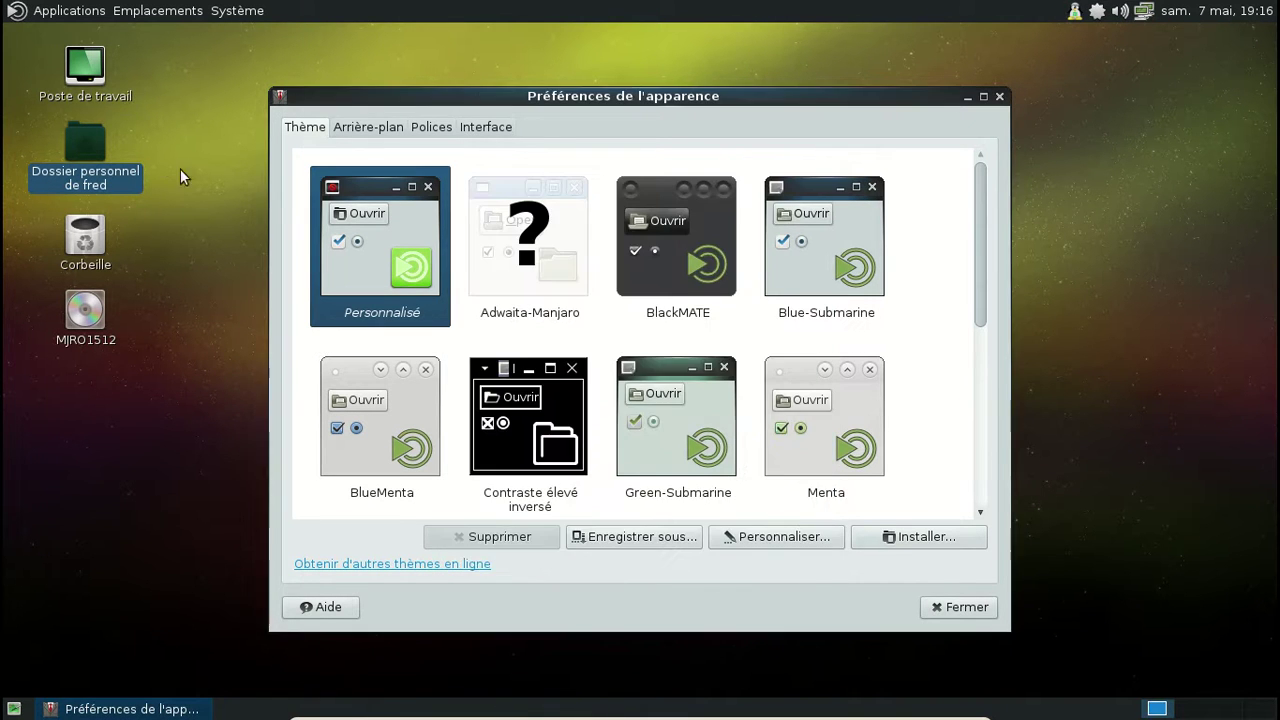
# Step: Check the new icons in the home folder, then close it and the Appearance preferences
pyautogui.doubleClick(86, 146)
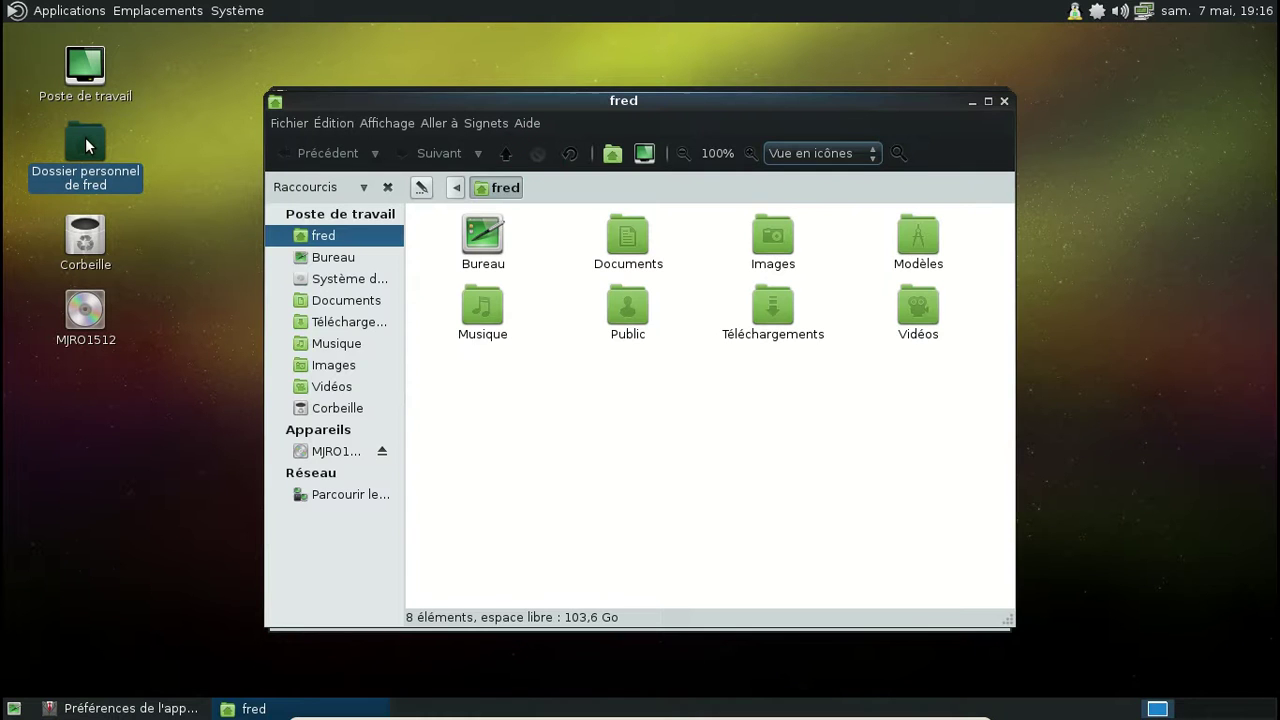
pyautogui.click(19, 19)
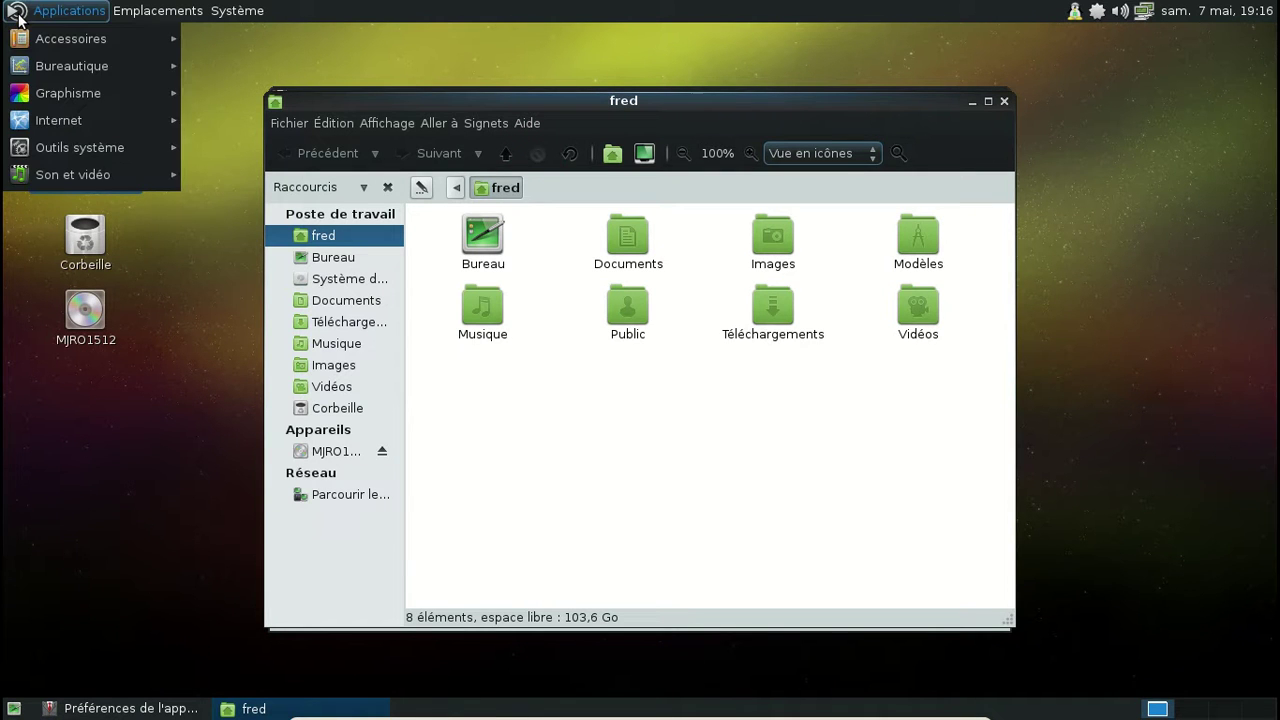
pyautogui.click(19, 19)
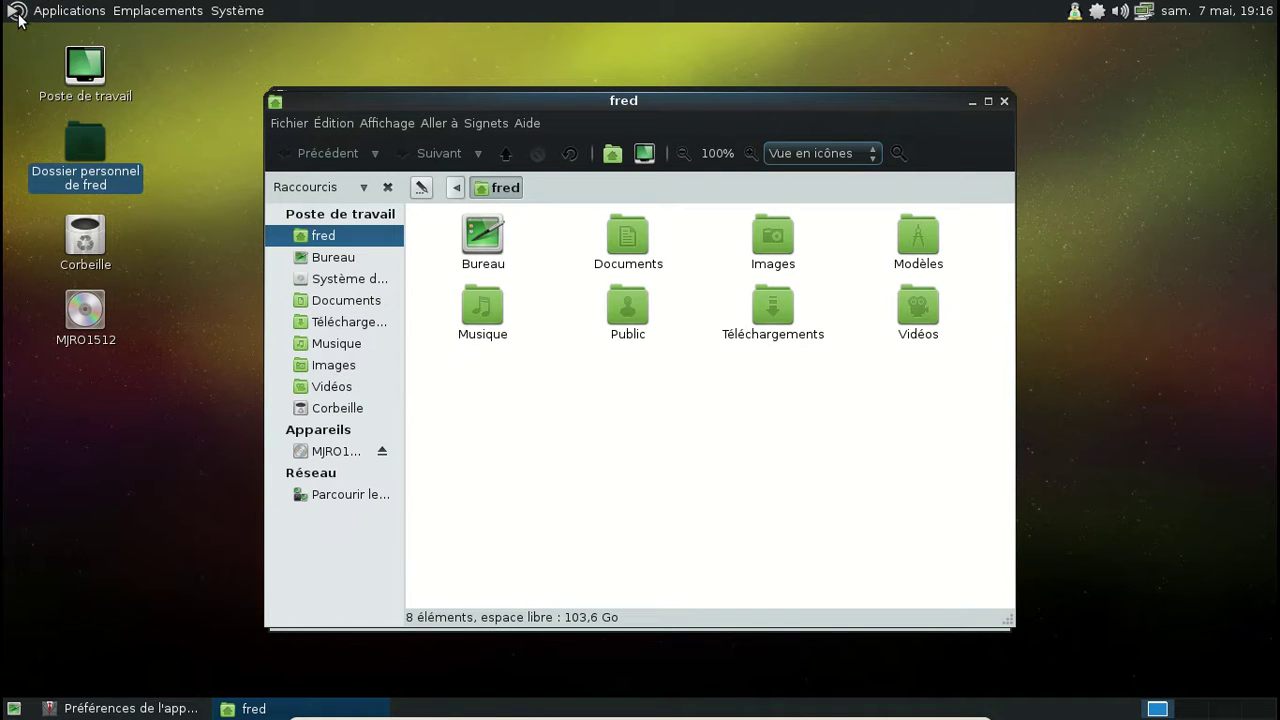
pyautogui.click(1004, 101)
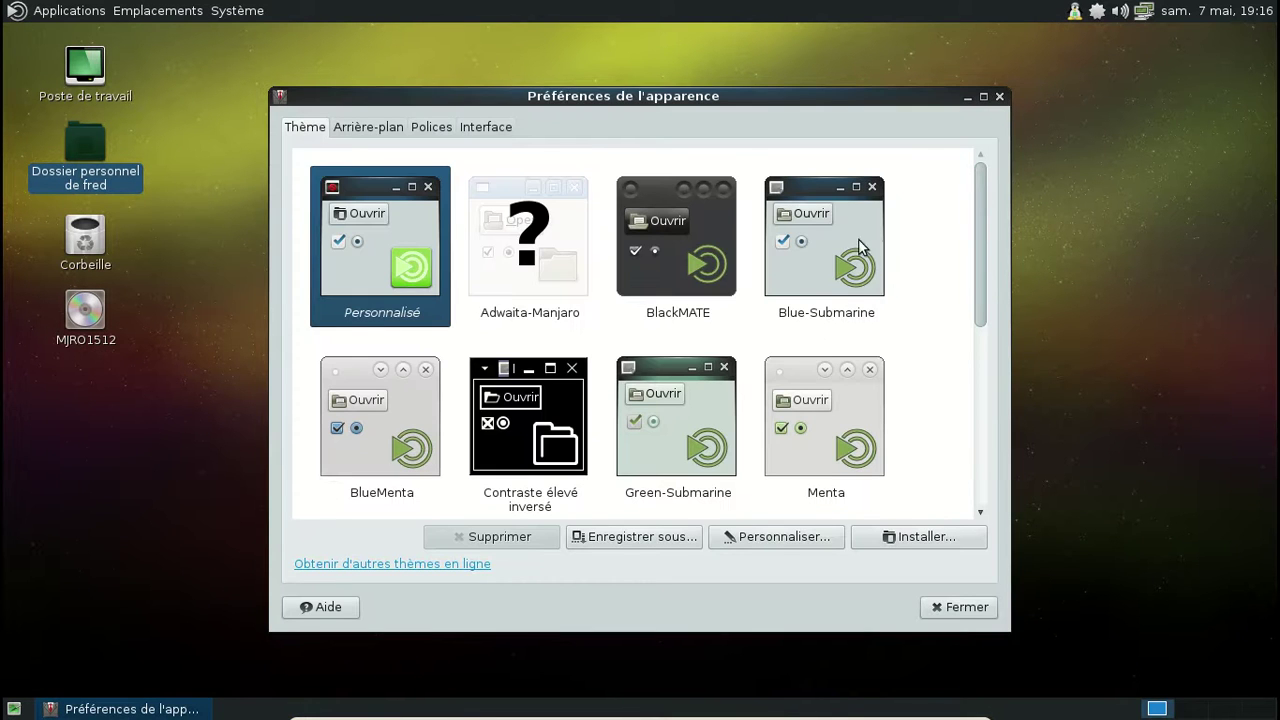
pyautogui.click(999, 96)
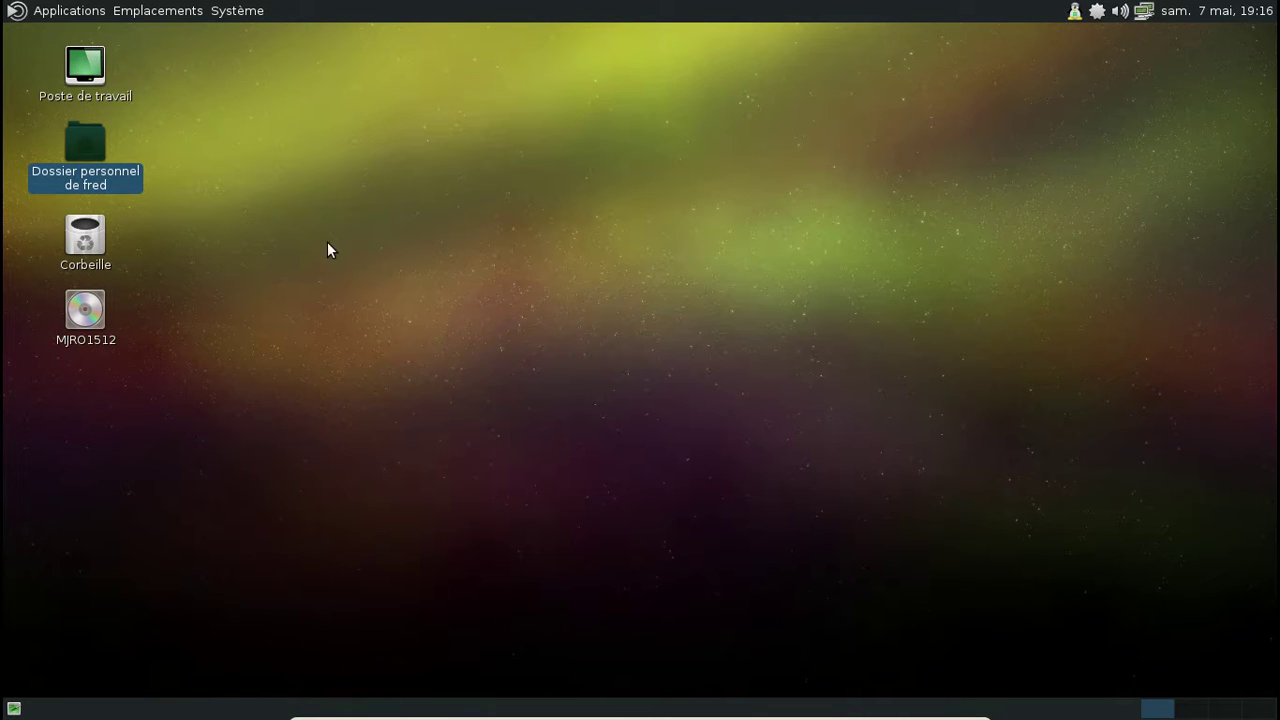
pyautogui.click(48, 12)
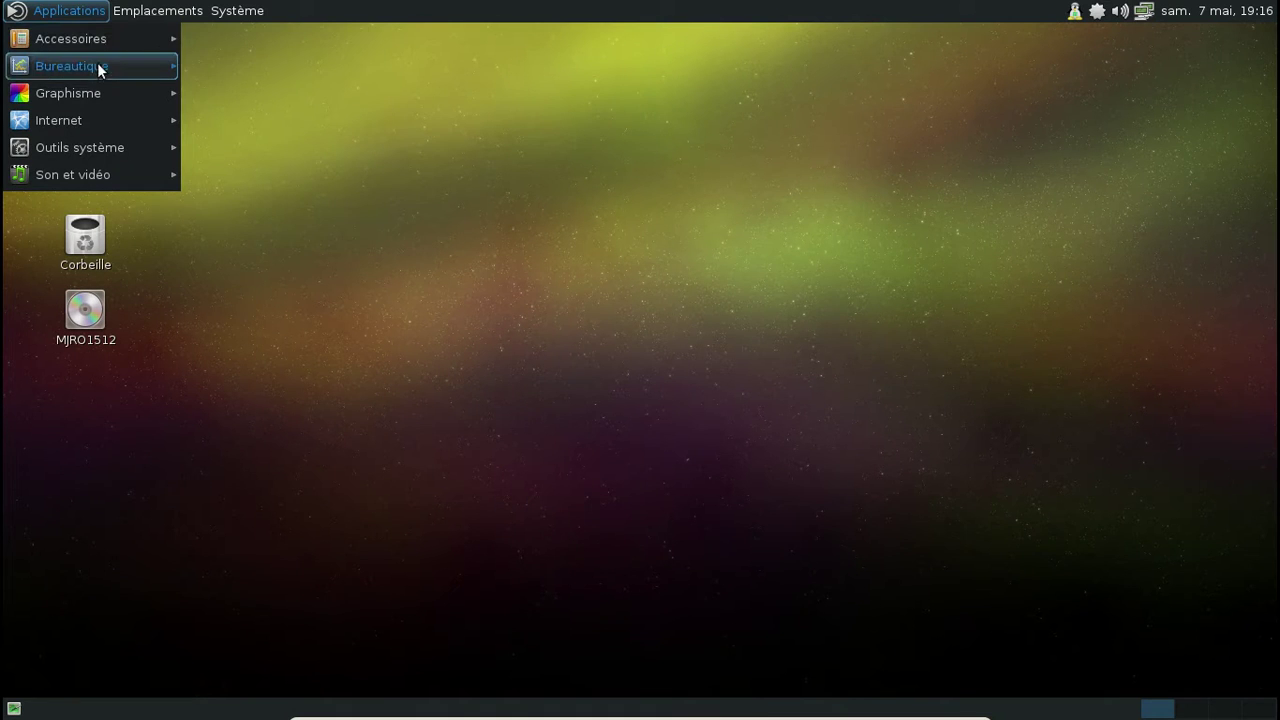
pyautogui.moveTo(237, 11)
pyautogui.moveTo(273, 34)
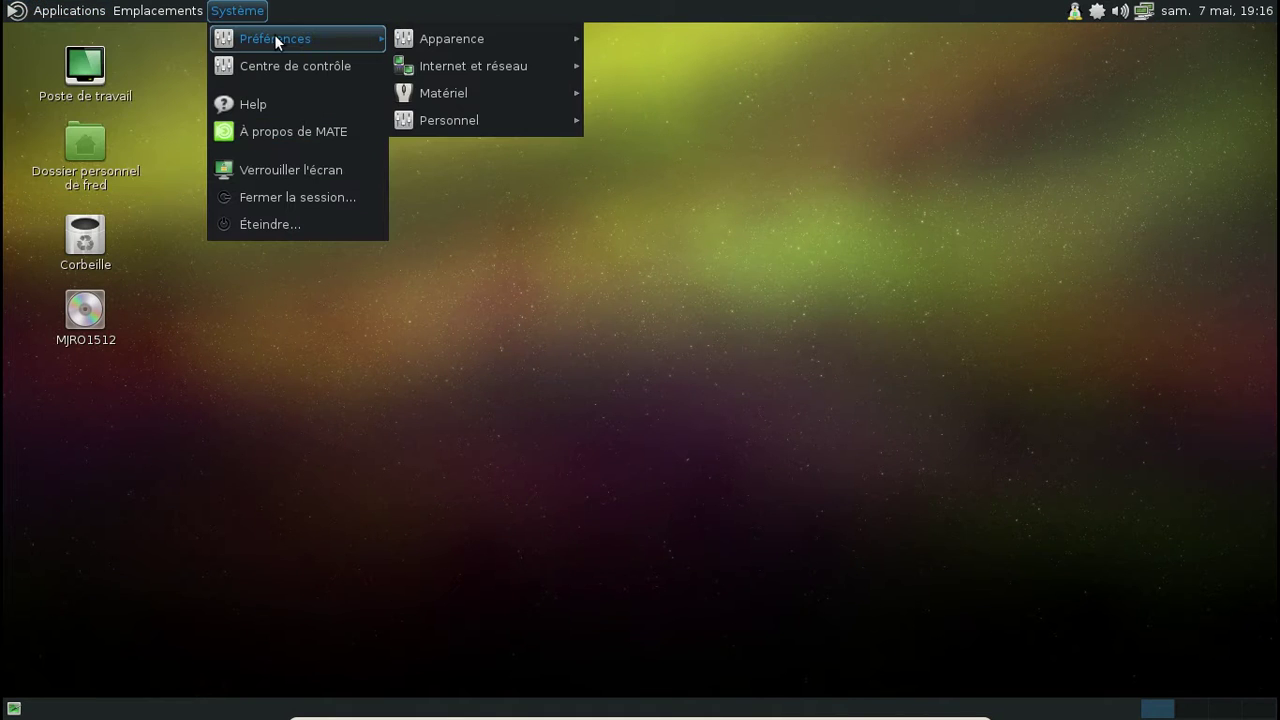
pyautogui.moveTo(492, 37)
pyautogui.click(730, 121)
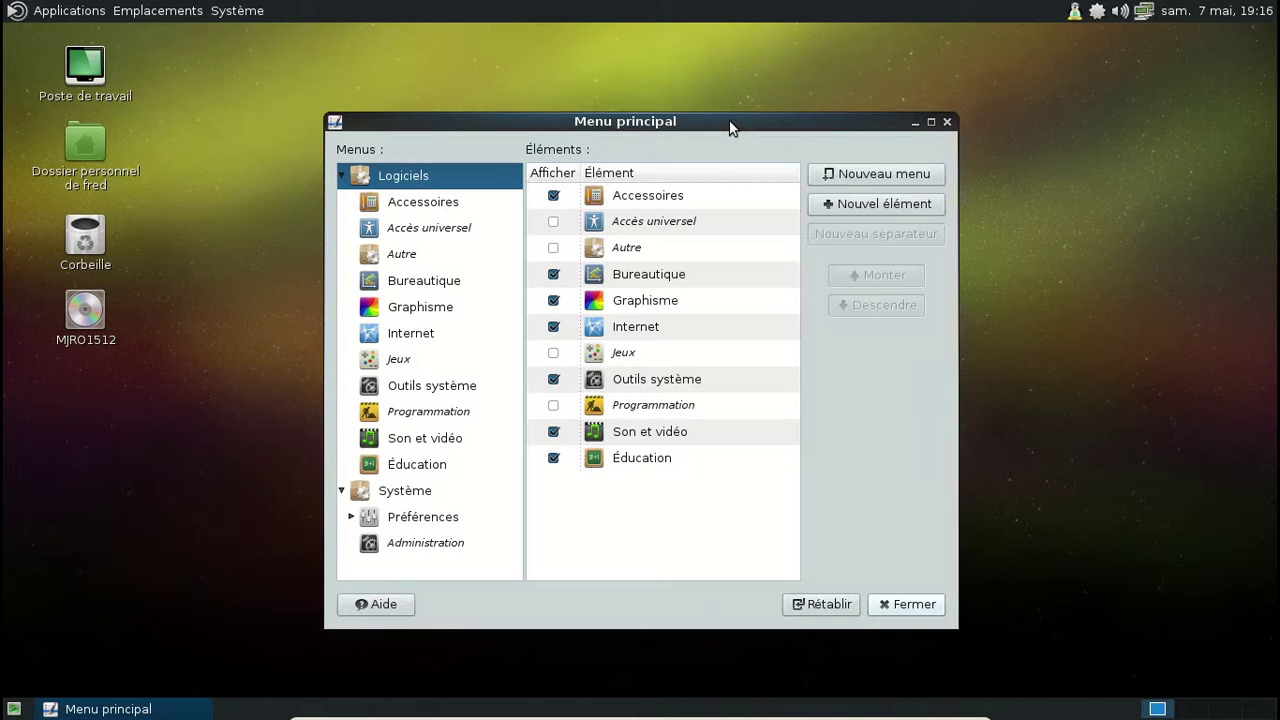
pyautogui.click(457, 283)
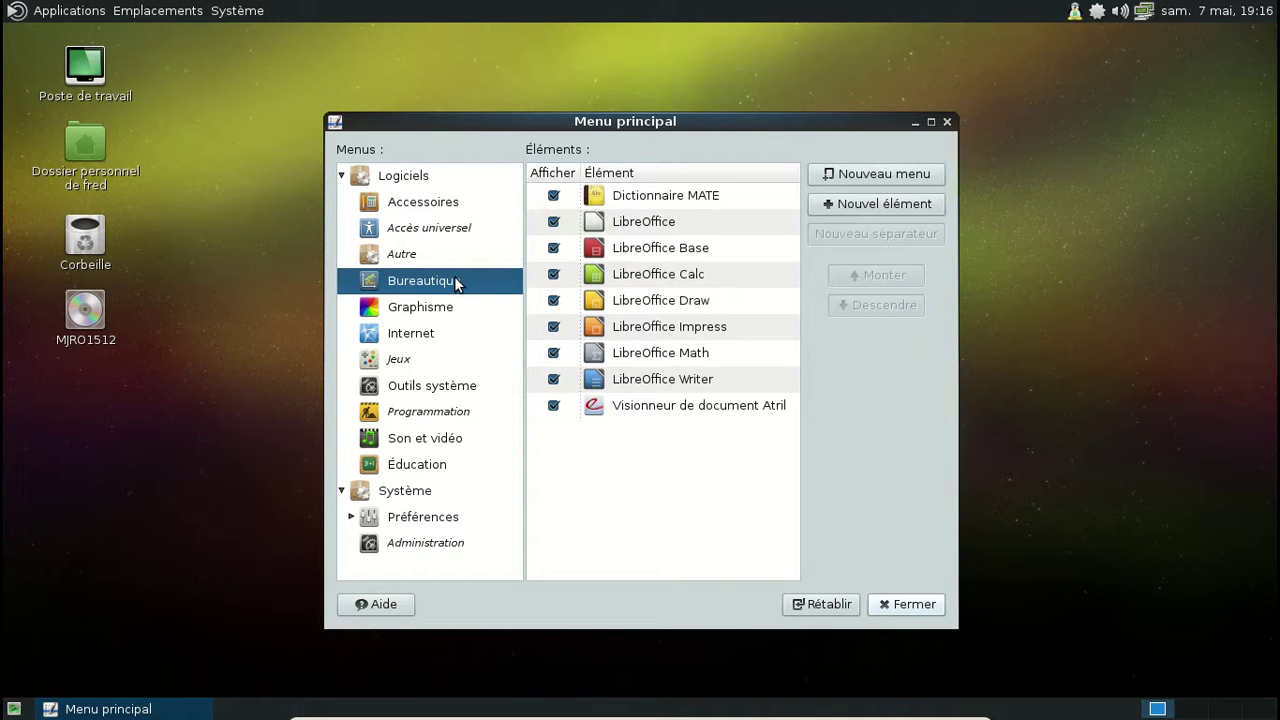
pyautogui.click(402, 182)
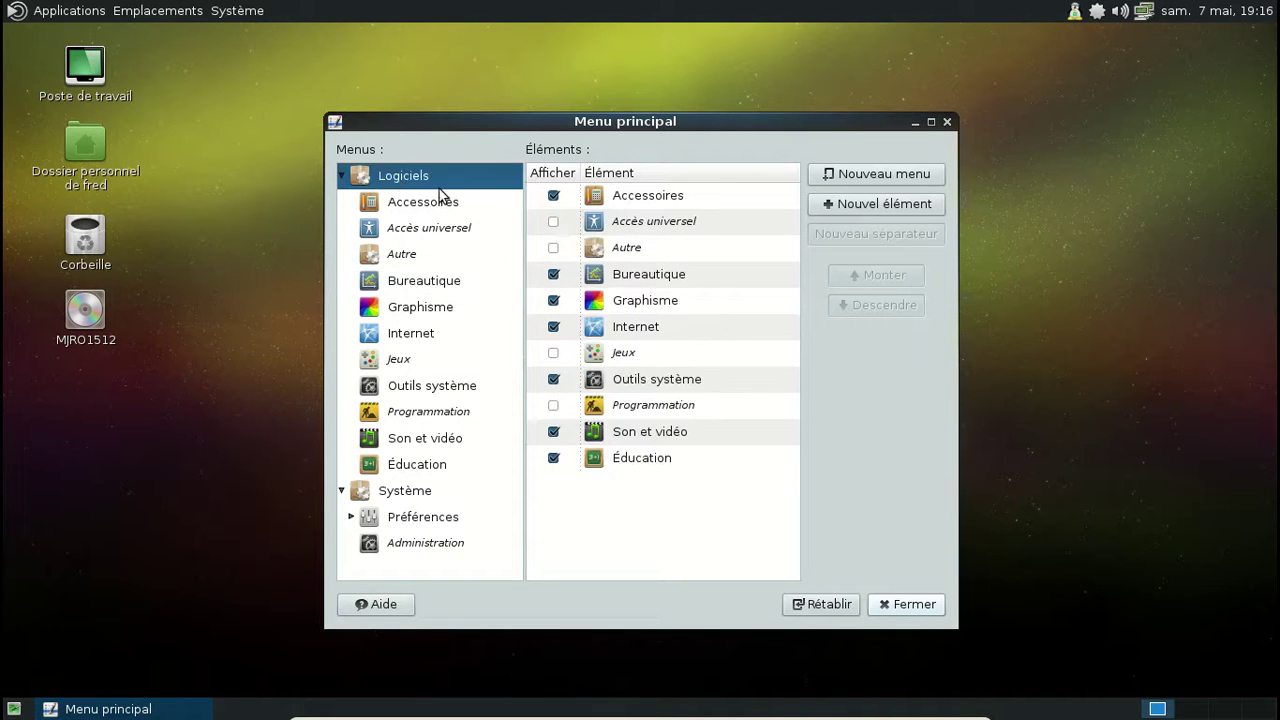
pyautogui.click(560, 284)
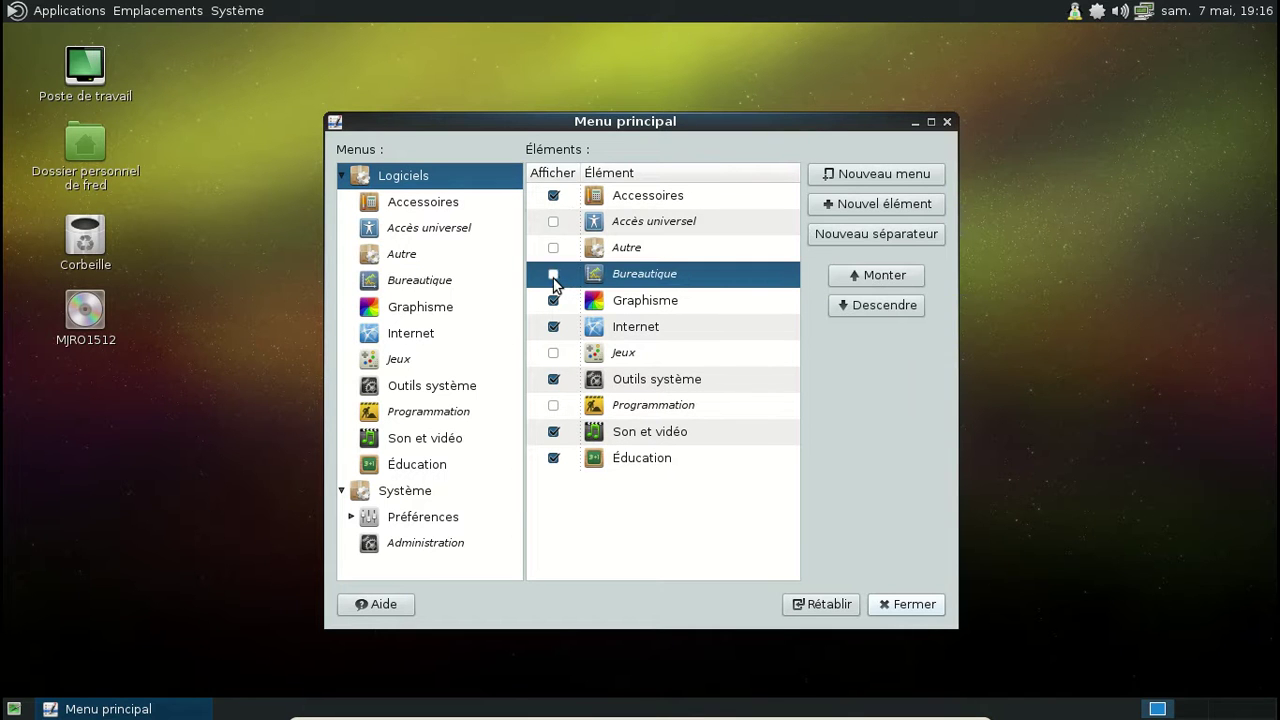
pyautogui.click(47, 11)
pyautogui.moveTo(68, 66)
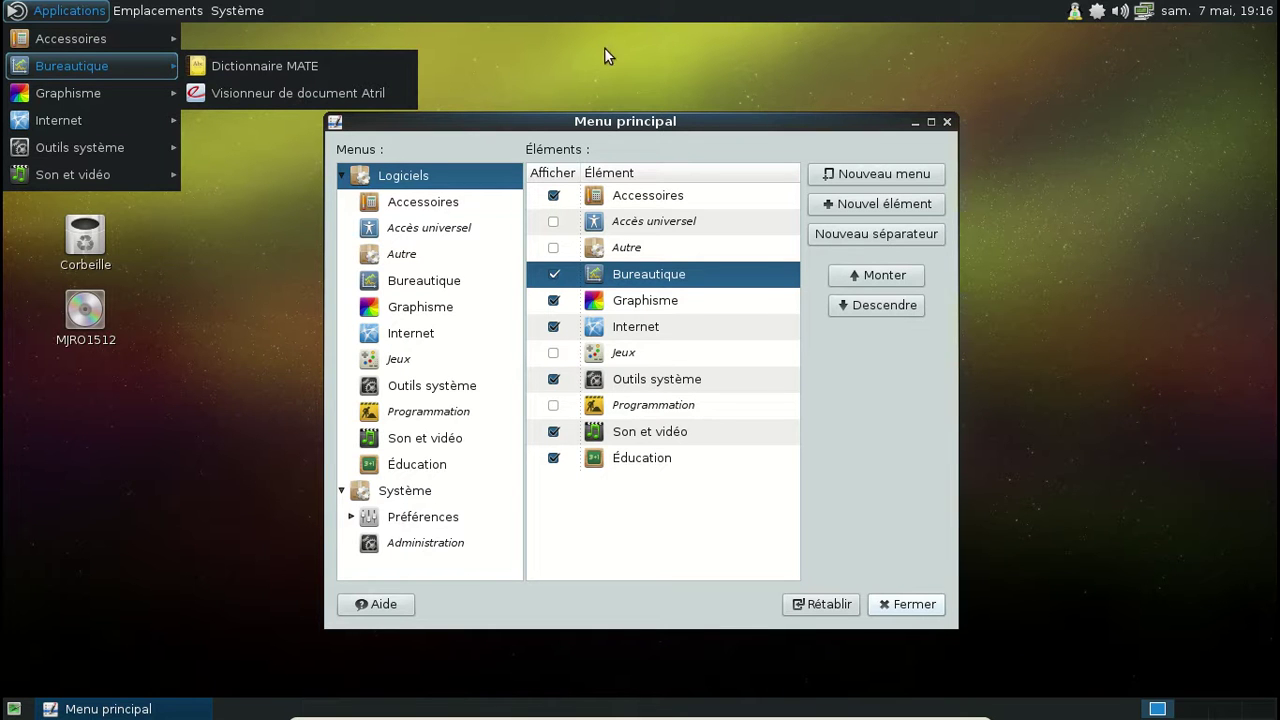
pyautogui.click(428, 285)
pyautogui.click(428, 285)
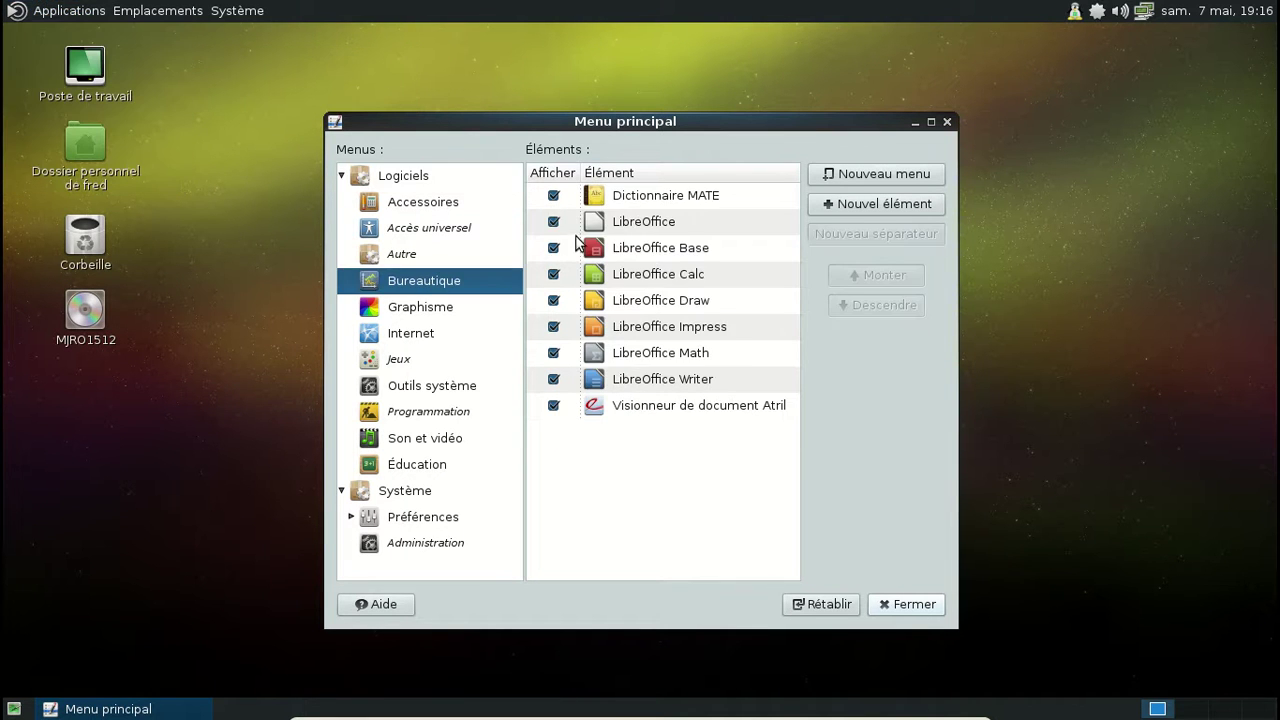
pyautogui.doubleClick(552, 221)
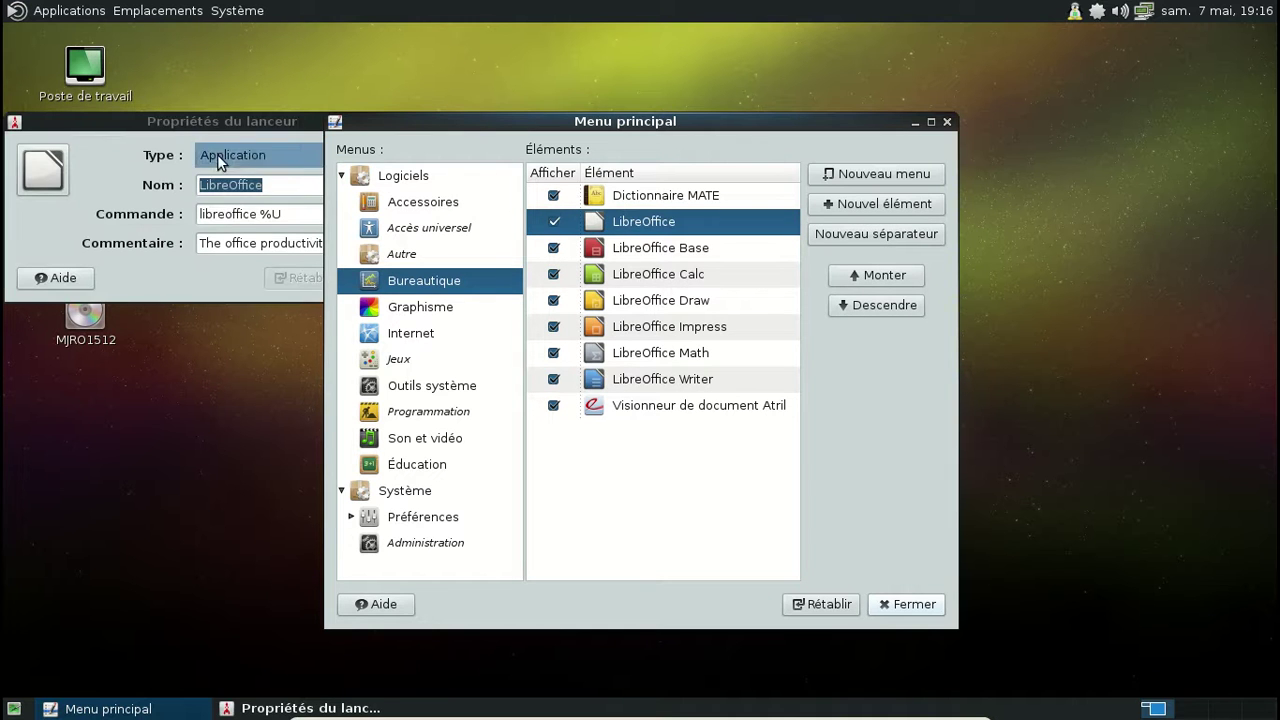
pyautogui.click(229, 125)
pyautogui.click(425, 123)
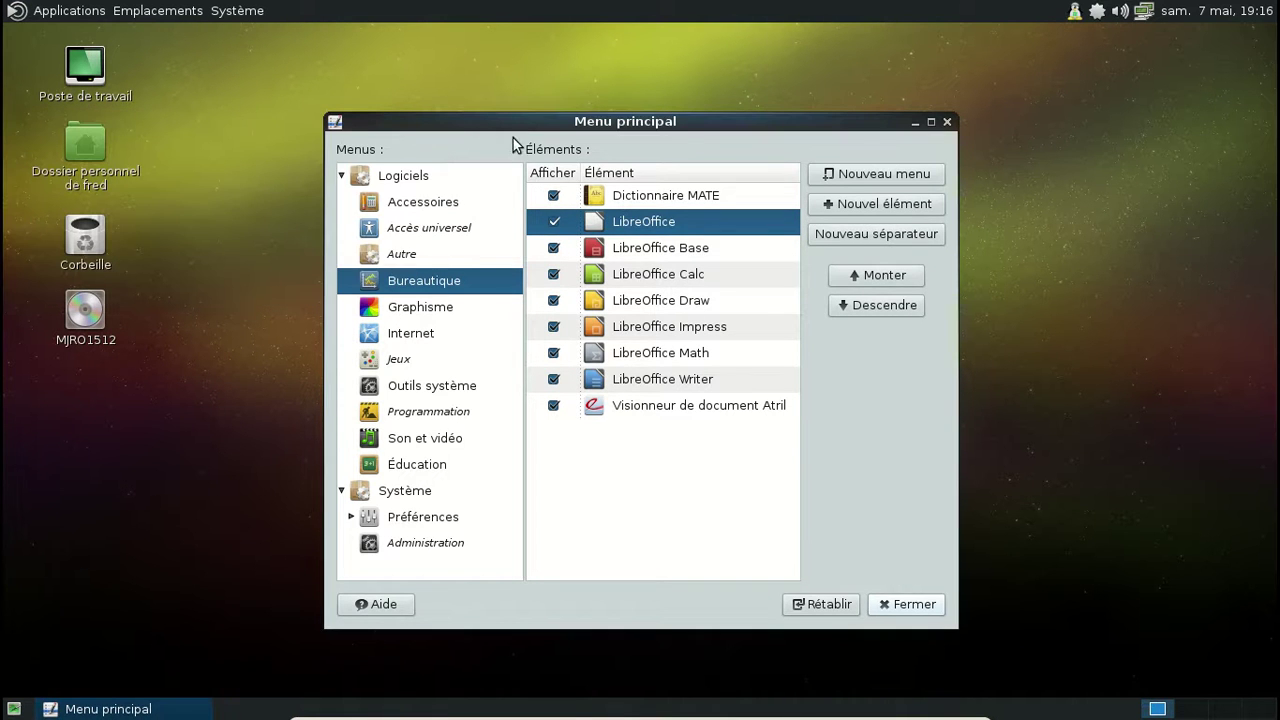
pyautogui.click(946, 122)
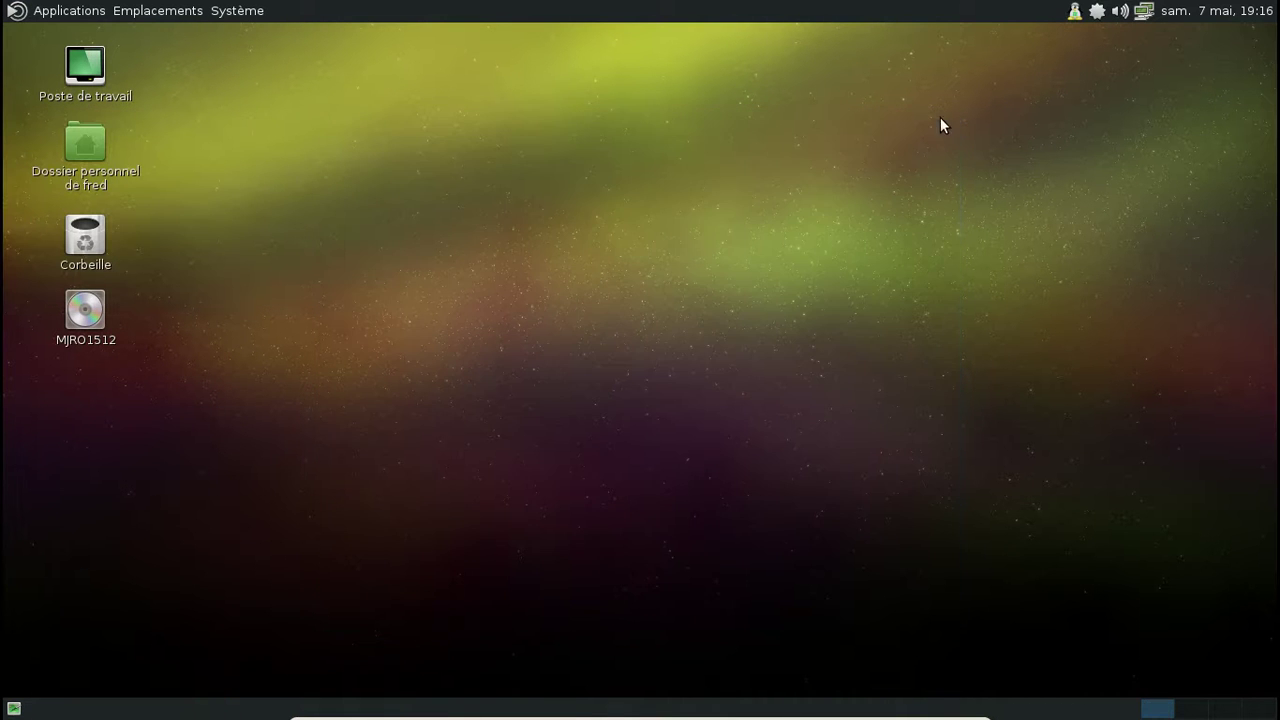
# Step: Log out via Système > Fermer la session and log back in at the LightDM greeter
pyautogui.click(237, 11)
pyautogui.click(328, 194)
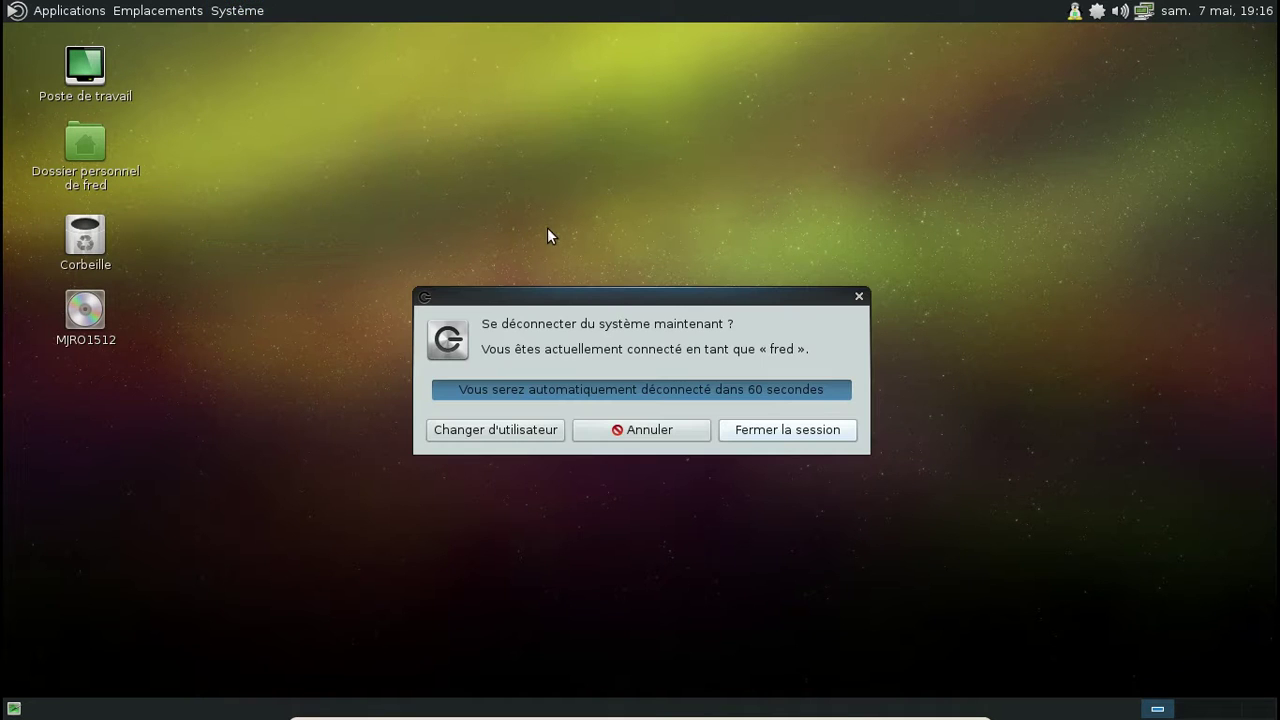
pyautogui.click(780, 438)
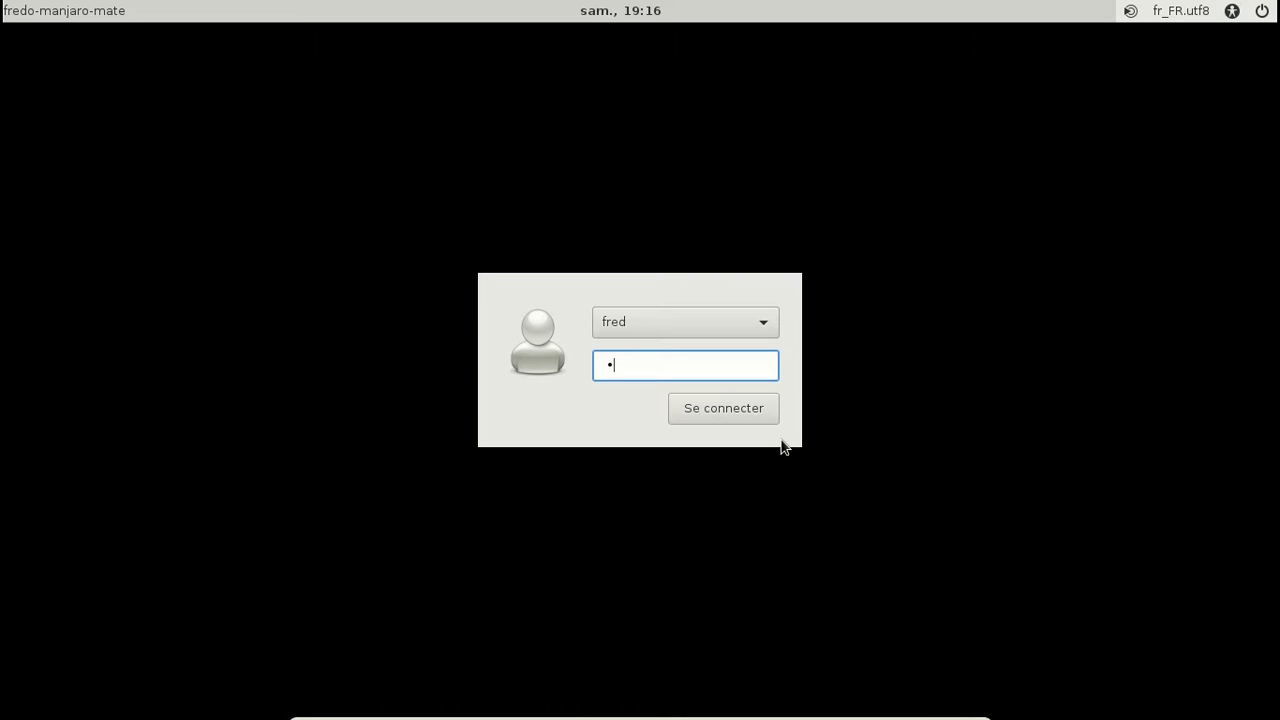
pyautogui.press('Return')
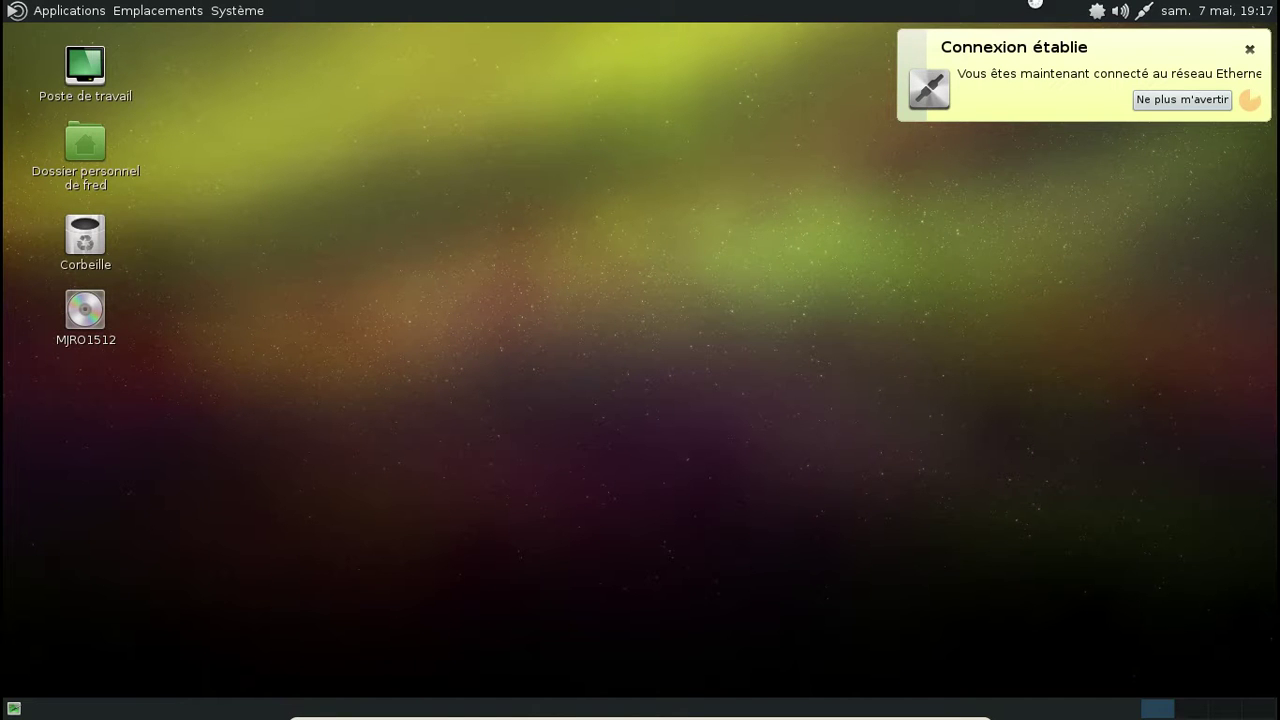
# Step: Dismiss the Connexion établie notification and launch LibreOffice Writer from Bureautique
pyautogui.click(1250, 49)
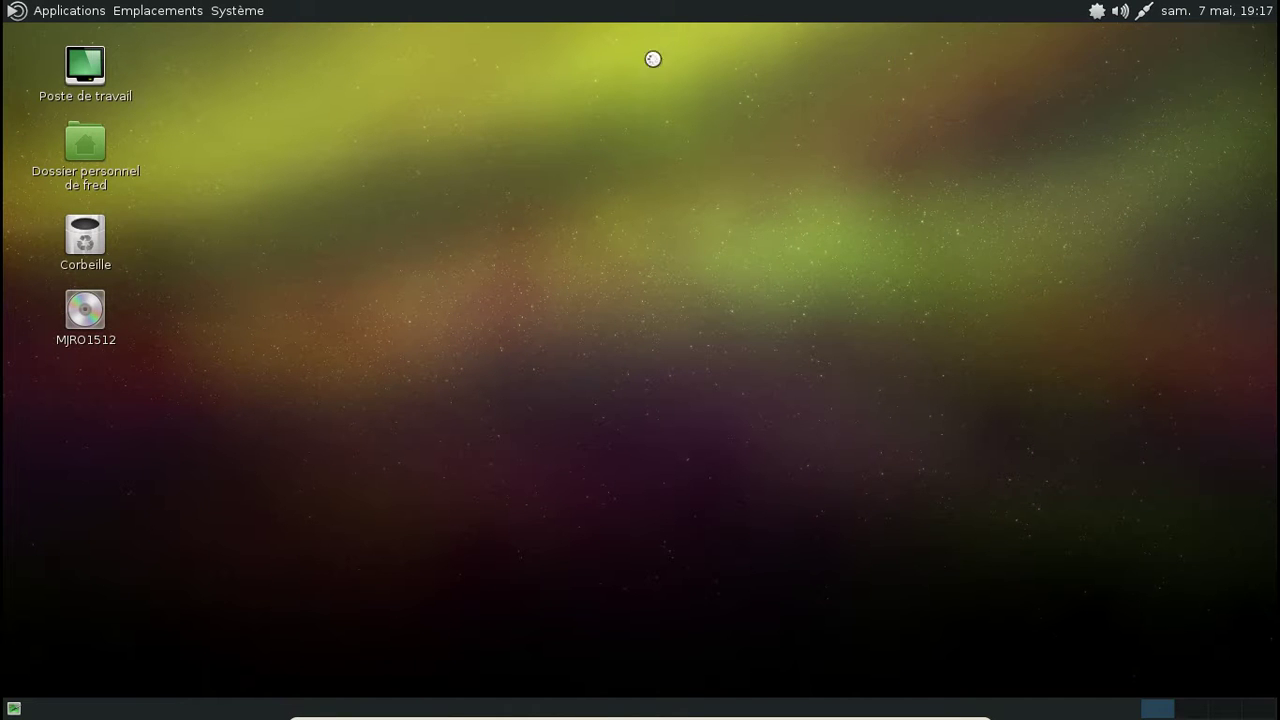
pyautogui.click(90, 11)
pyautogui.moveTo(96, 65)
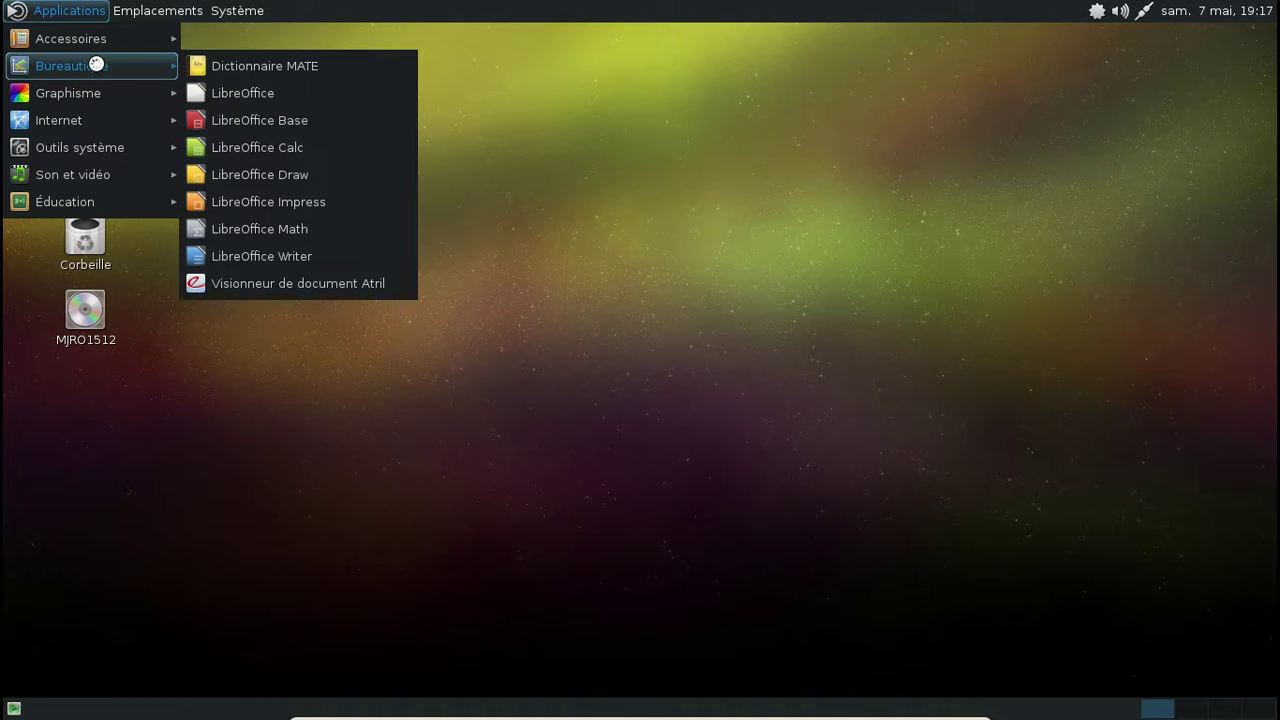
pyautogui.click(341, 263)
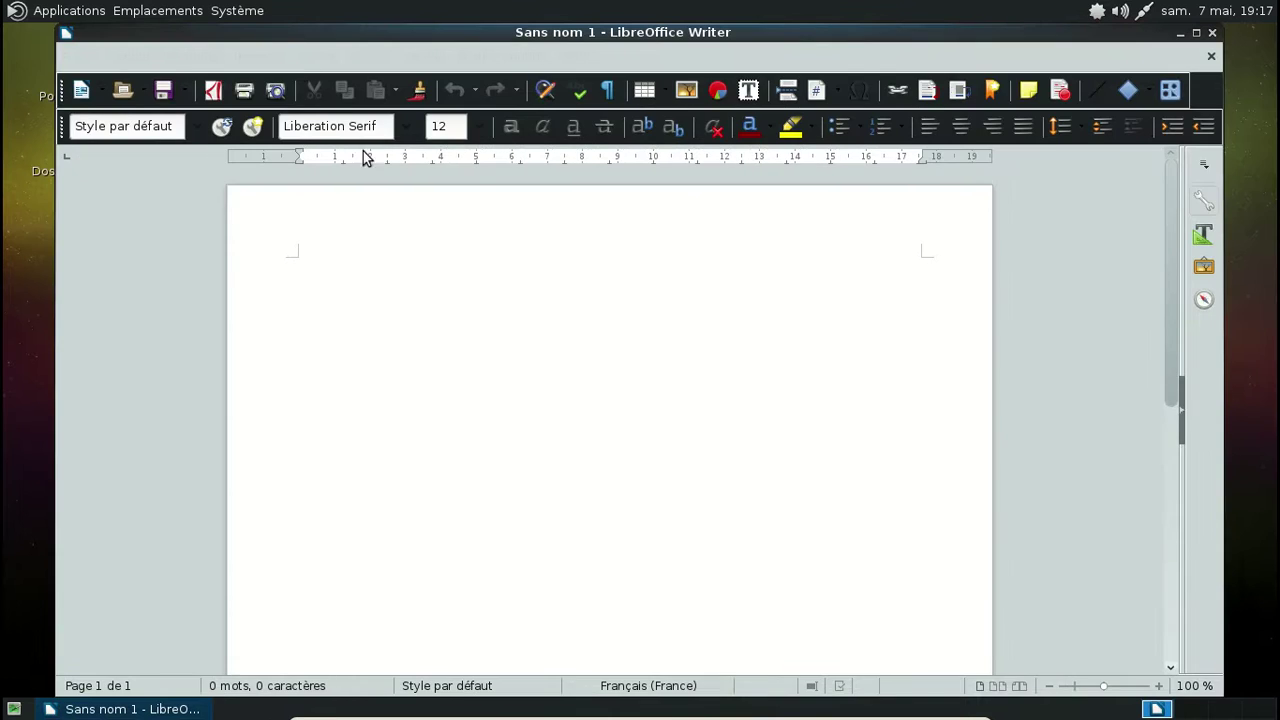
# Step: Browse Writer's menus including Affichage, then close LibreOffice Writer
pyautogui.click(90, 56)
pyautogui.press('Right')
pyautogui.press('Right')
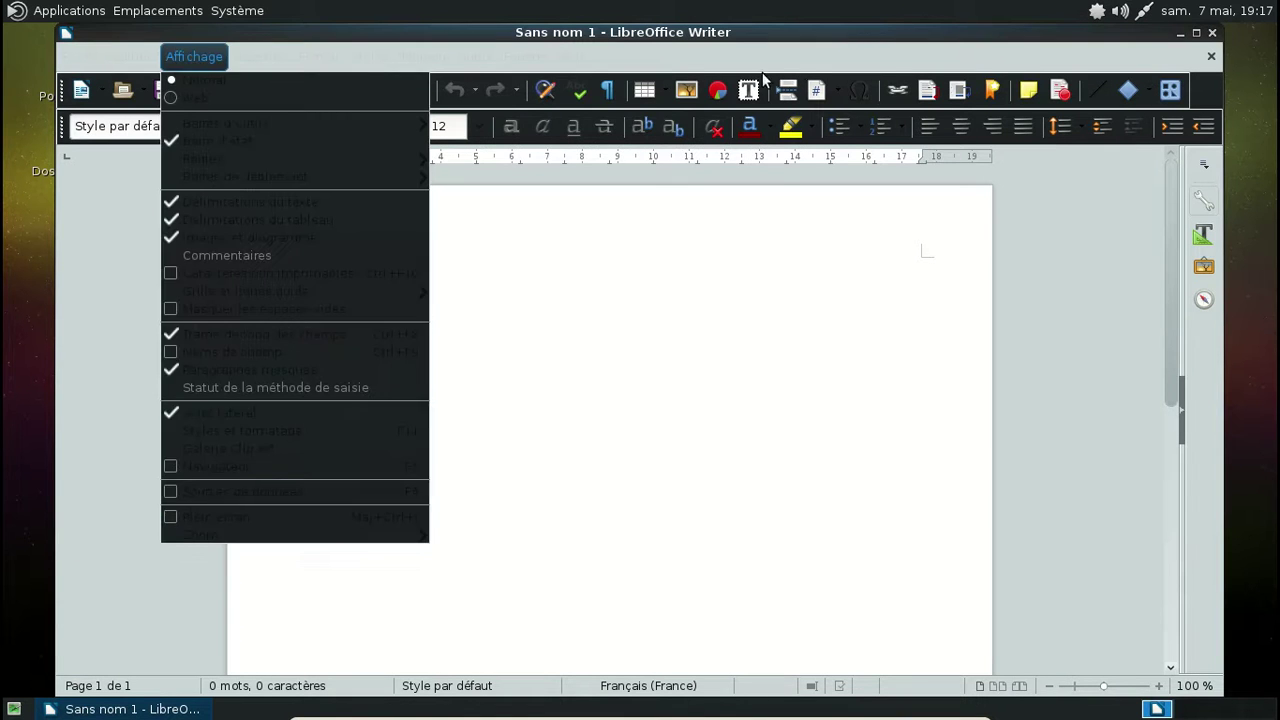
pyautogui.press('Right')
pyautogui.press('Right')
pyautogui.press('Right')
pyautogui.press('Right')
pyautogui.press('Escape')
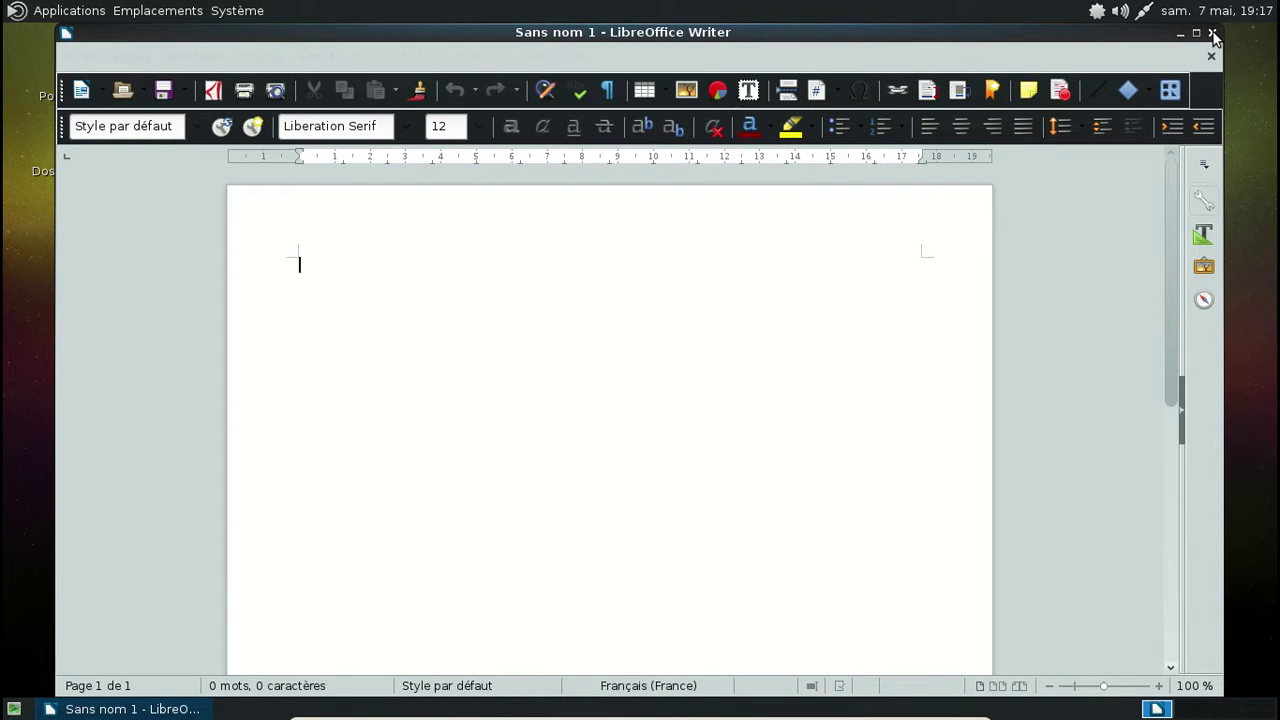
pyautogui.click(1212, 33)
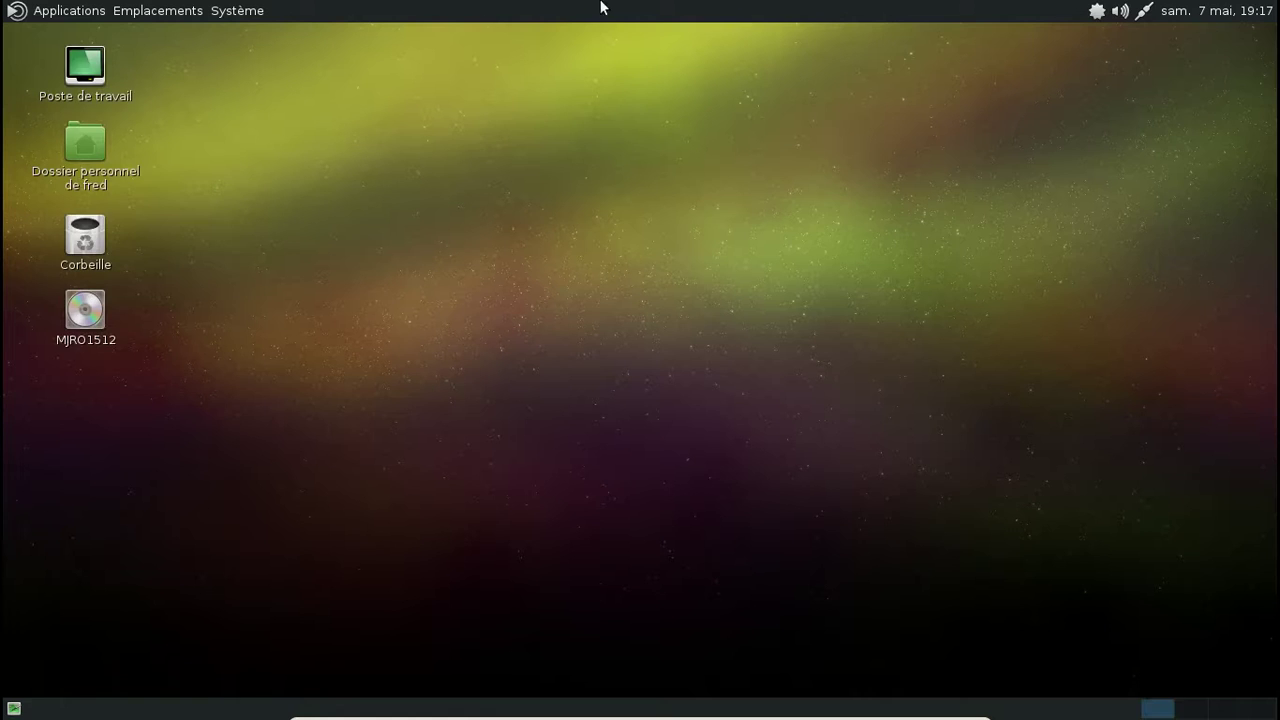
# Step: Install the firefox-i18n-en-us language pack from the tray notice, authenticating with the admin password
pyautogui.click(259, 12)
pyautogui.moveTo(263, 45)
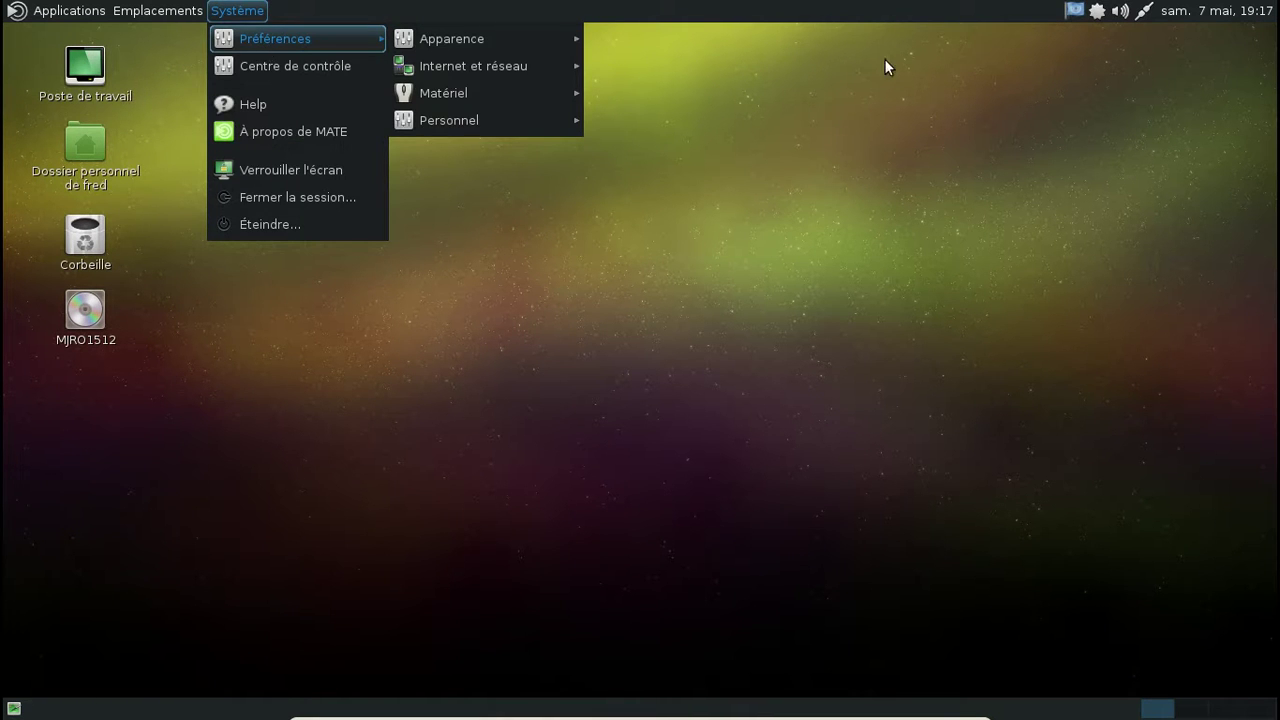
pyautogui.click(1072, 17)
pyautogui.click(1033, 62)
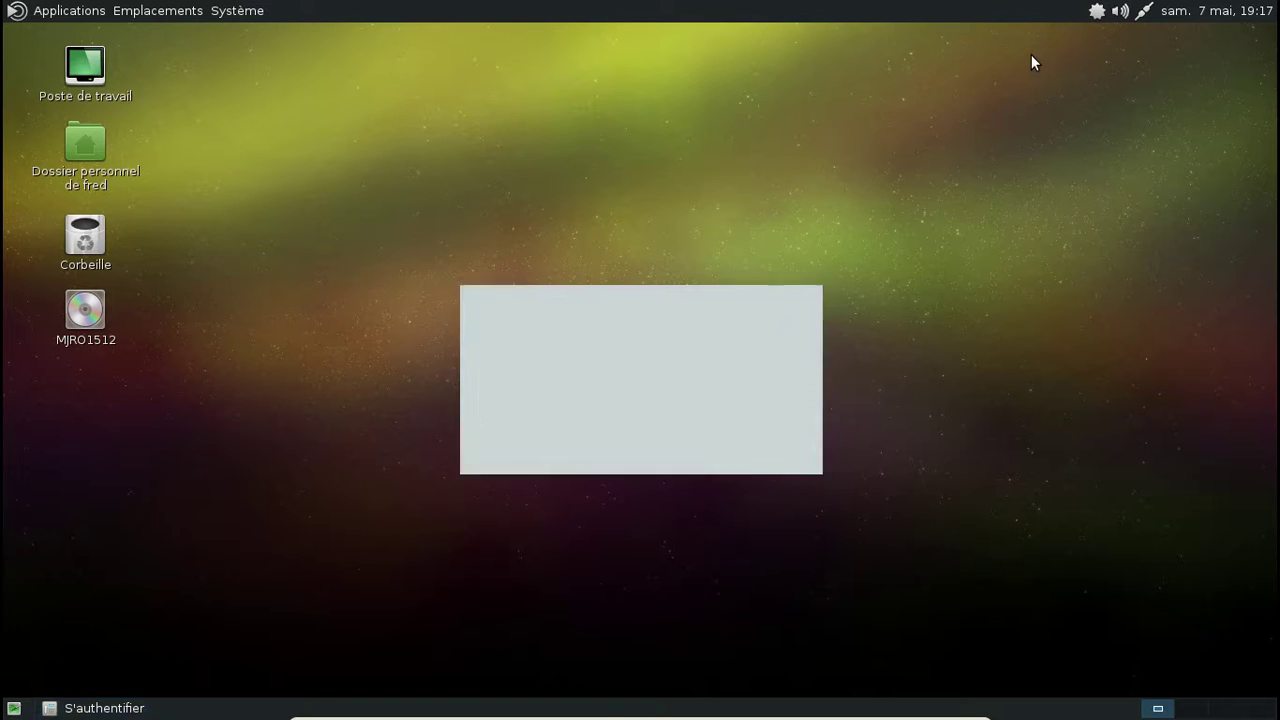
pyautogui.write('*********')
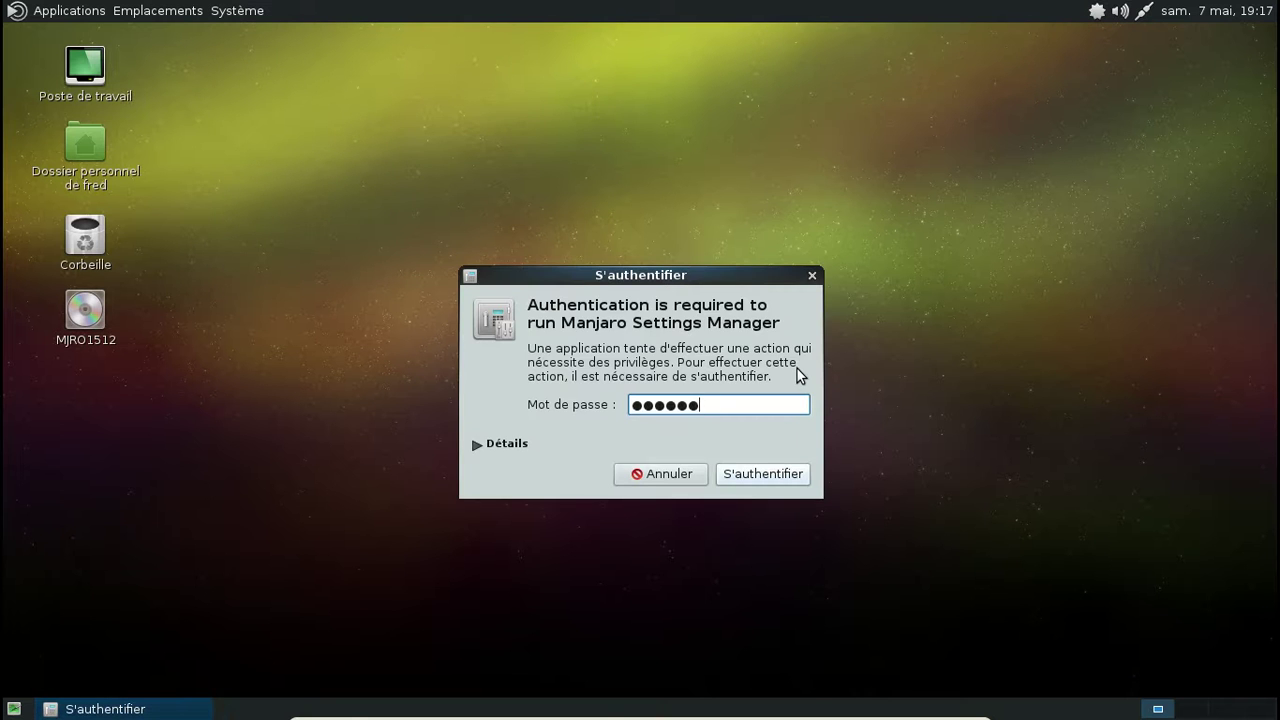
pyautogui.press('Return')
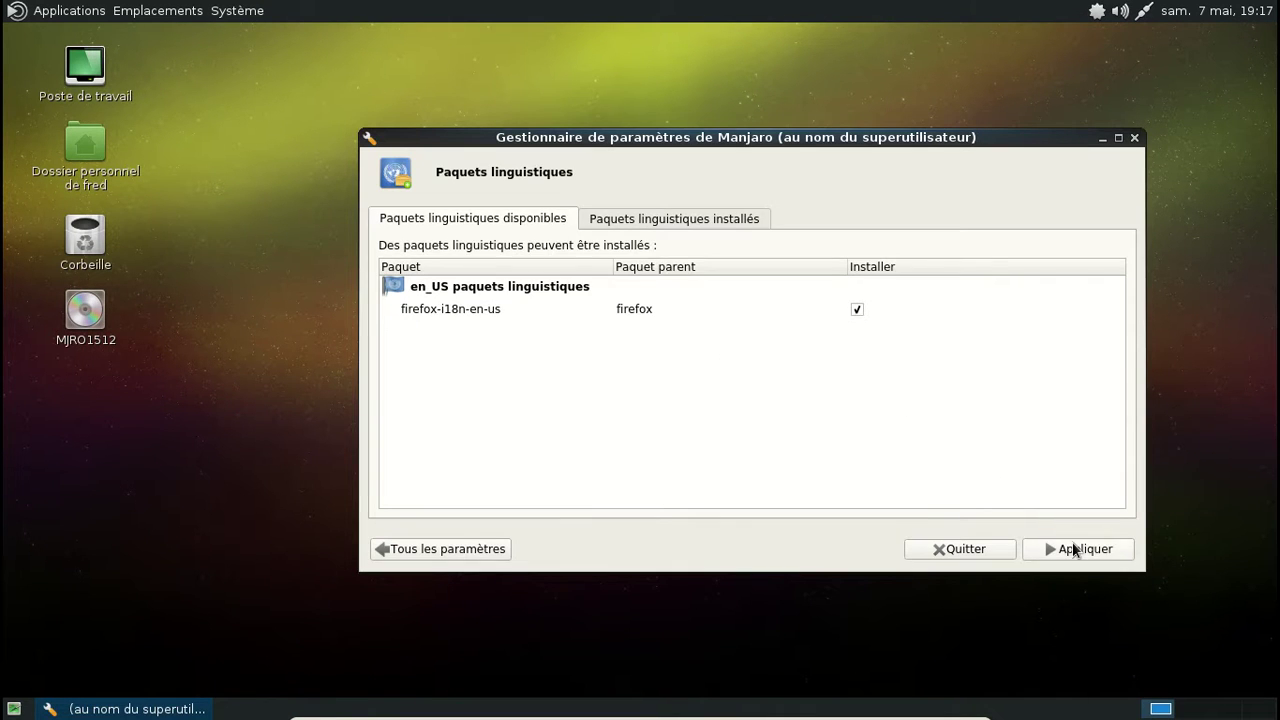
pyautogui.click(1074, 549)
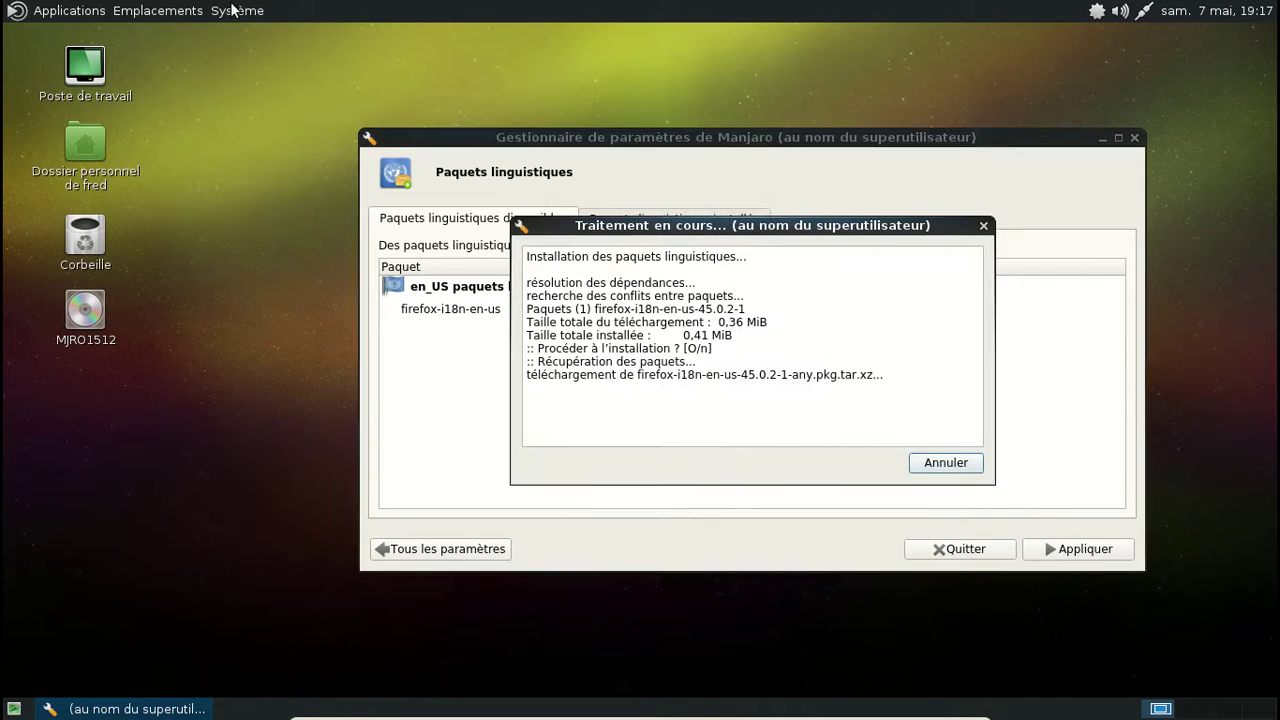
pyautogui.click(237, 10)
# Step: Open the Appearance preferences and apply the Blue-Submarine theme
pyautogui.moveTo(256, 38)
pyautogui.moveTo(428, 45)
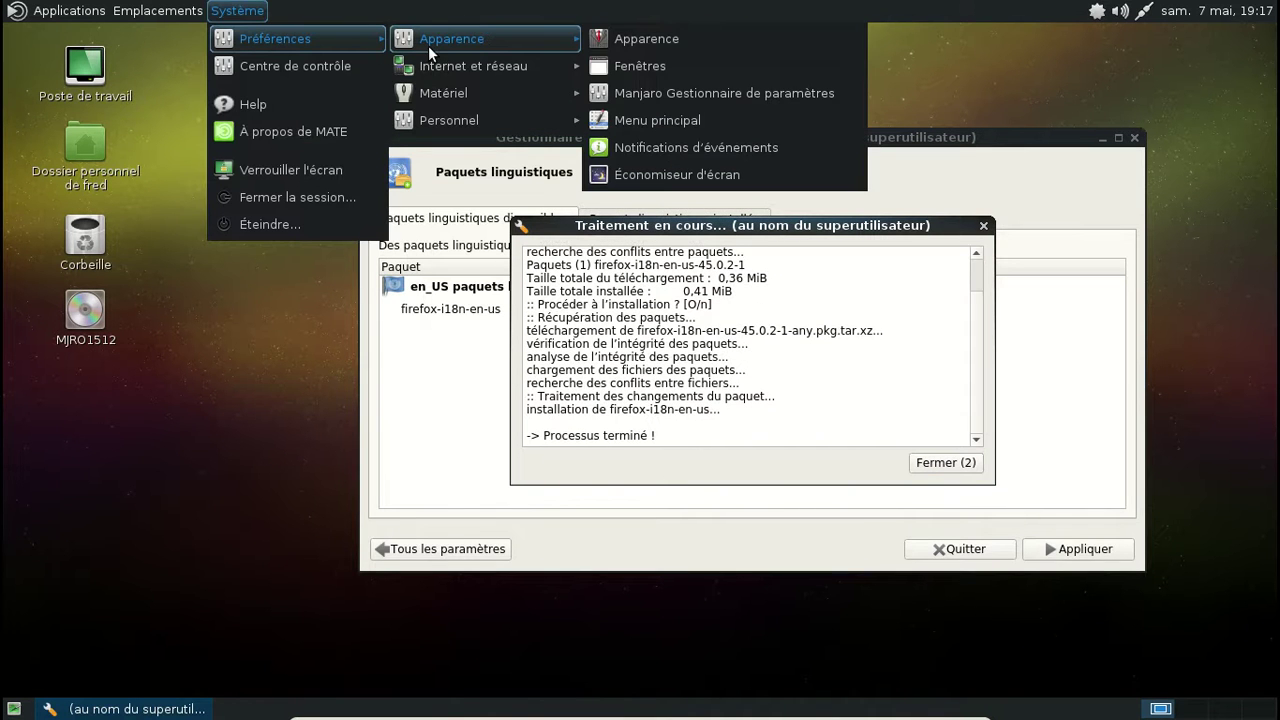
pyautogui.click(705, 38)
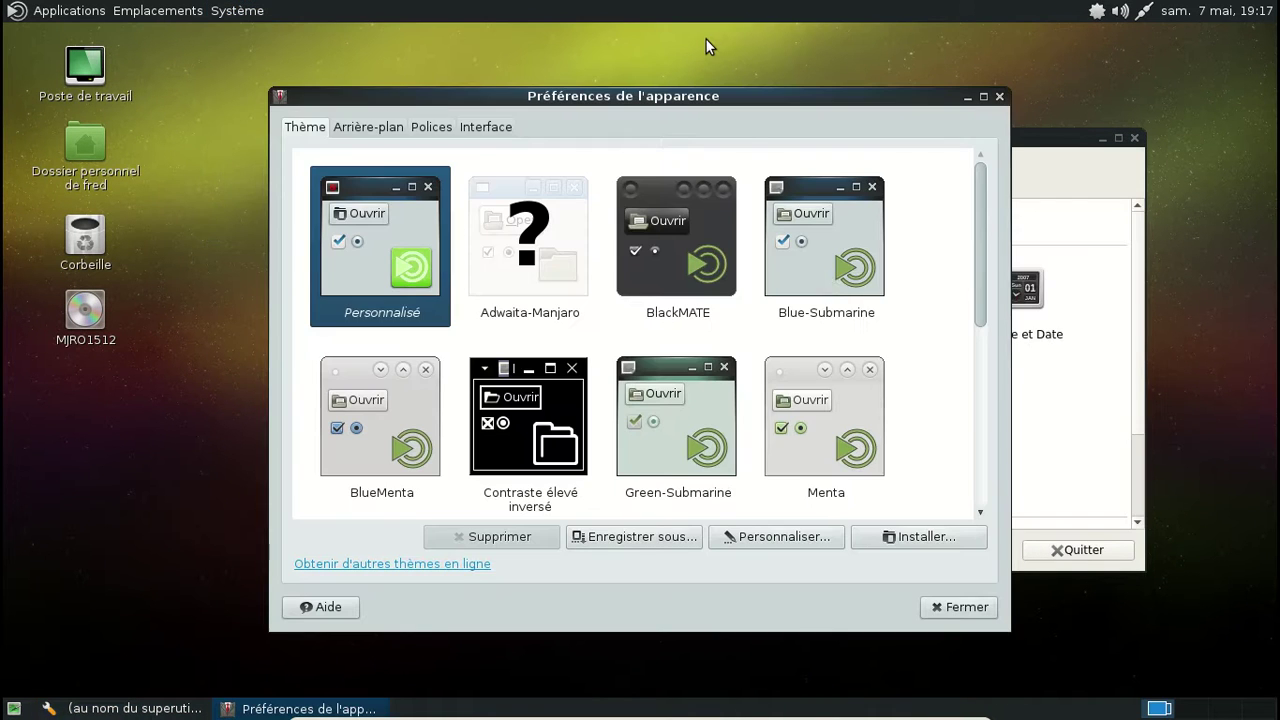
pyautogui.click(827, 275)
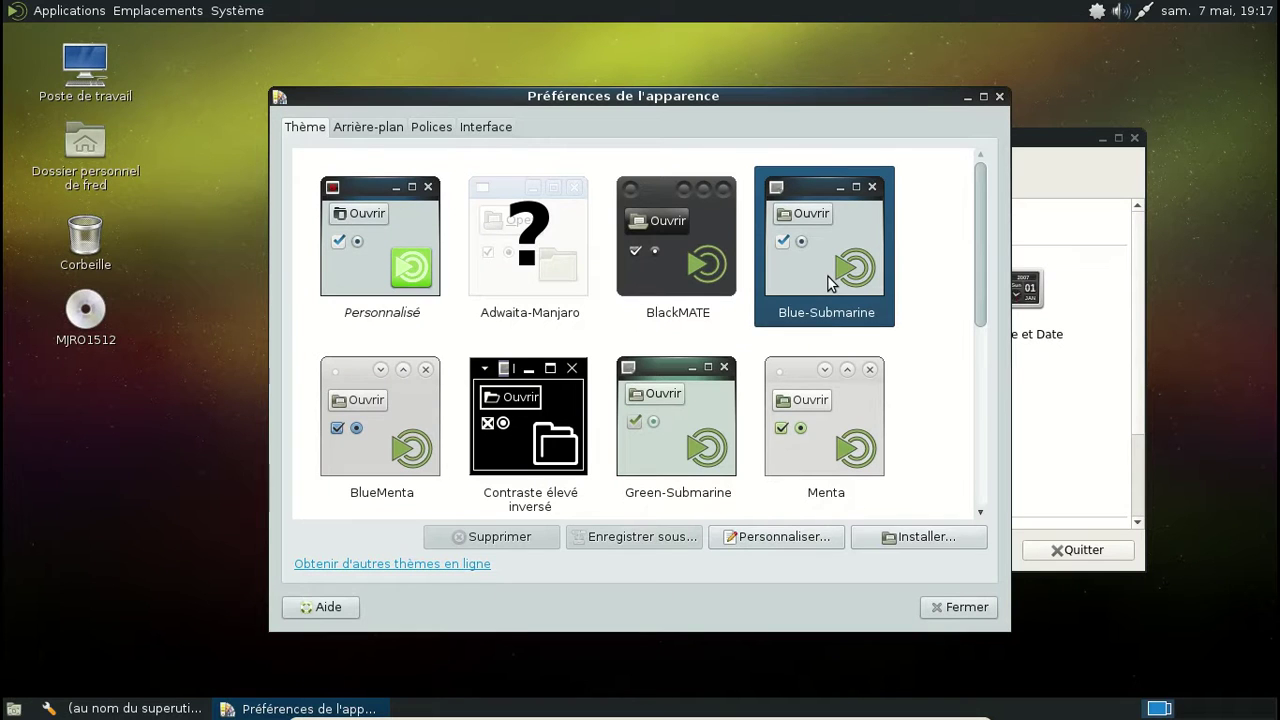
# Step: Preview the Blue-Submarine theme in LibreOffice Draw's menus, then close Draw
pyautogui.click(57, 8)
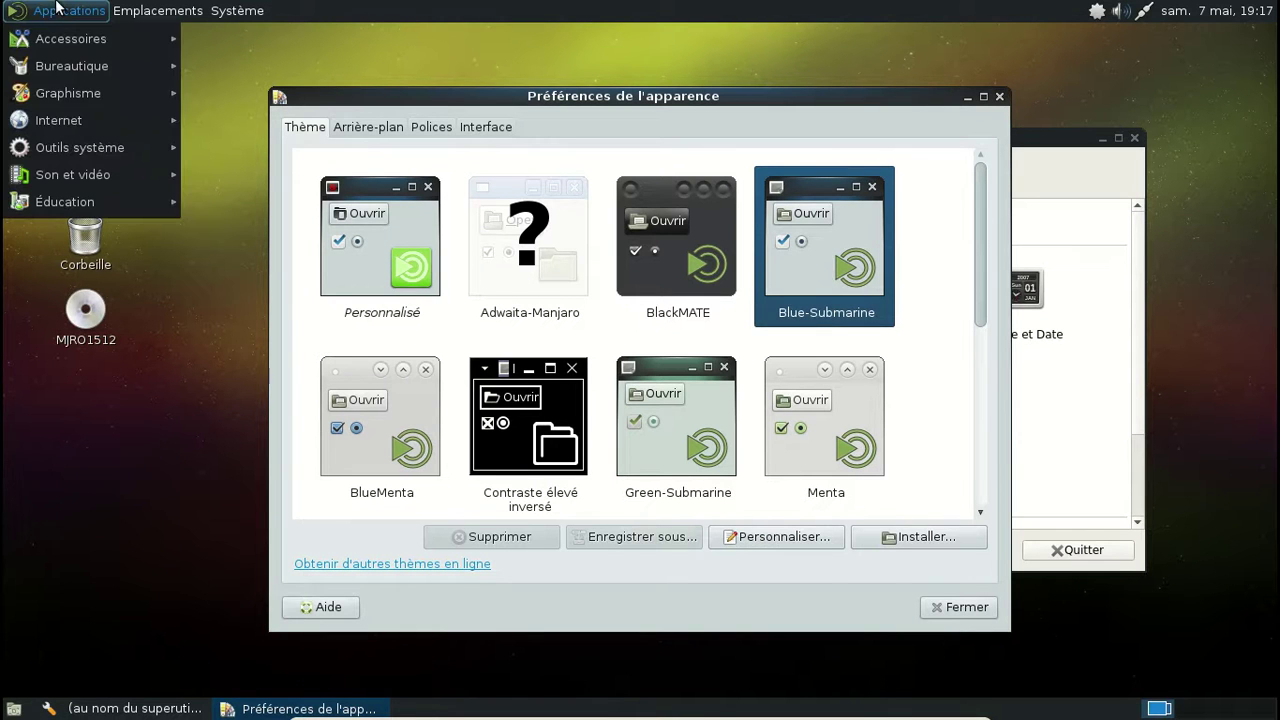
pyautogui.moveTo(84, 90)
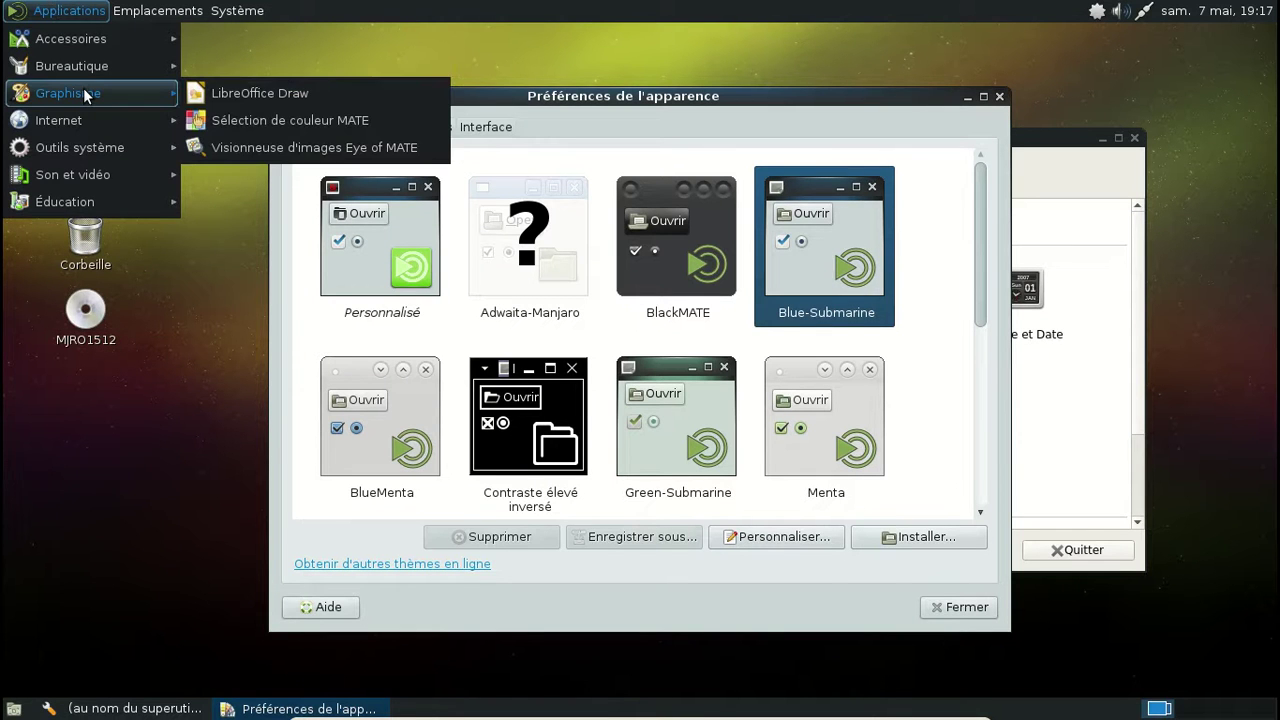
pyautogui.click(208, 93)
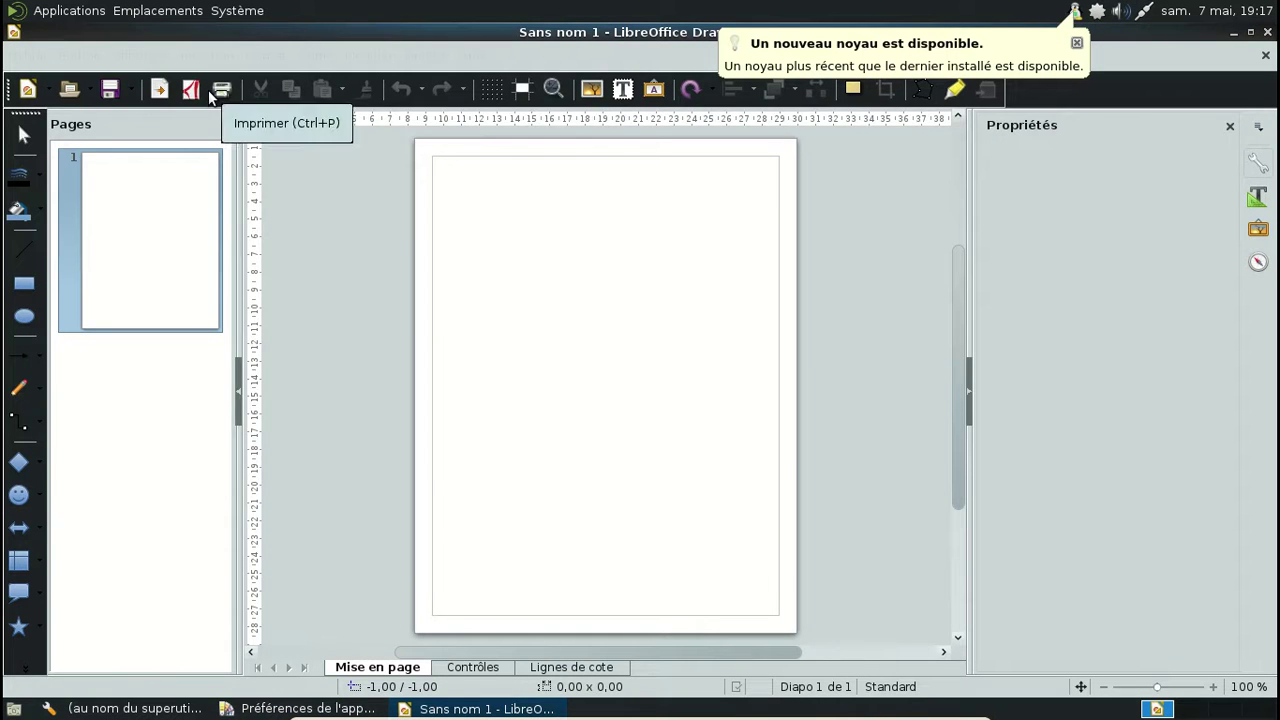
pyautogui.click(275, 57)
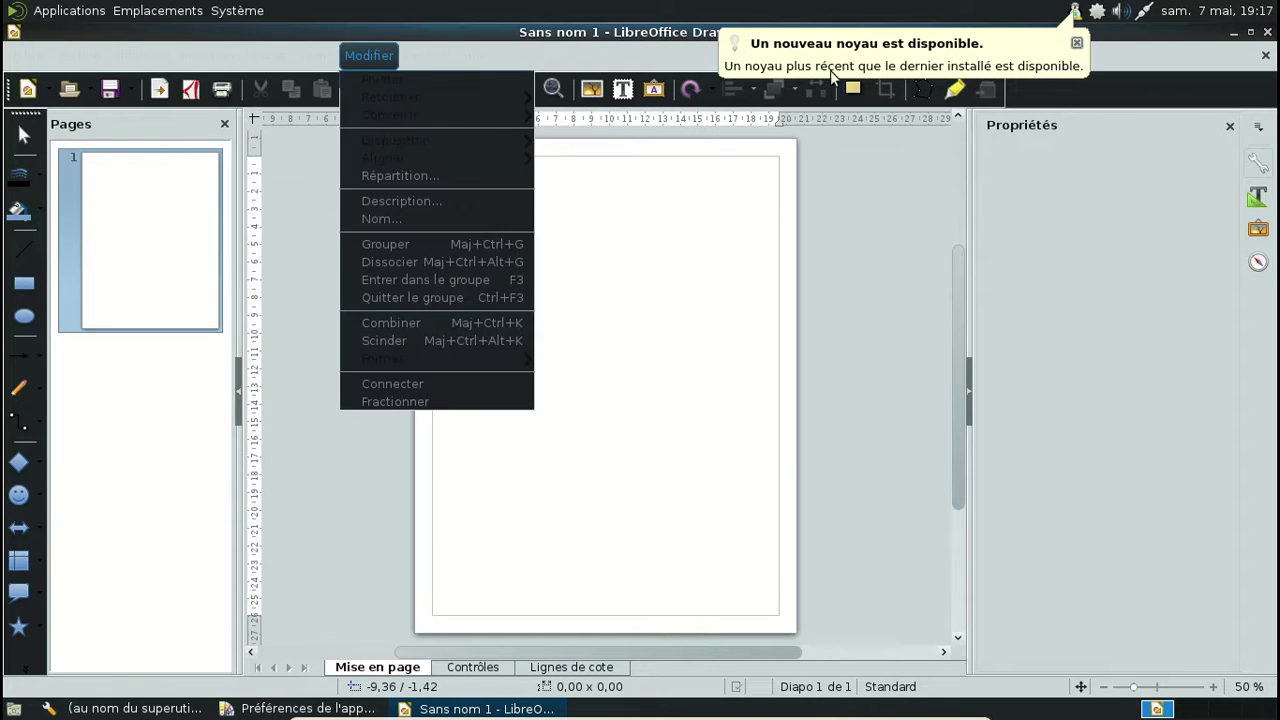
pyautogui.click(1076, 43)
pyautogui.click(1267, 33)
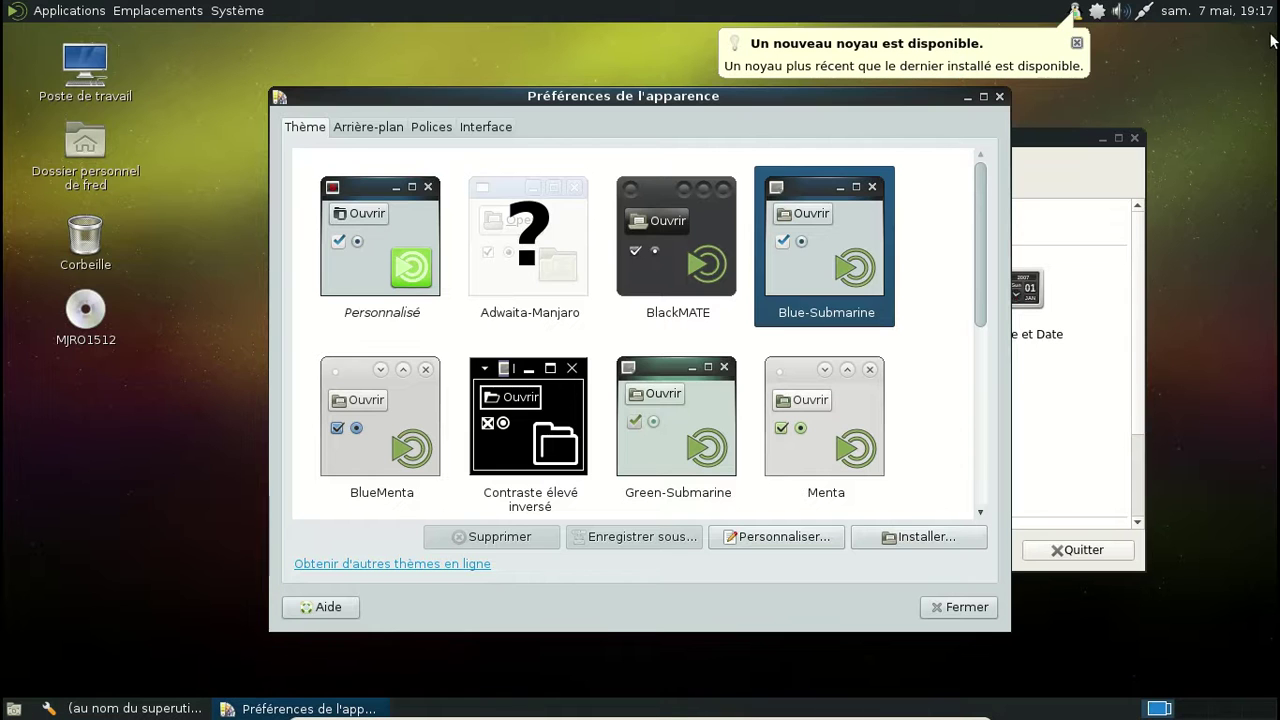
# Step: Dismiss the new kernel notification and apply the dark BlackMATE theme
pyautogui.click(1077, 40)
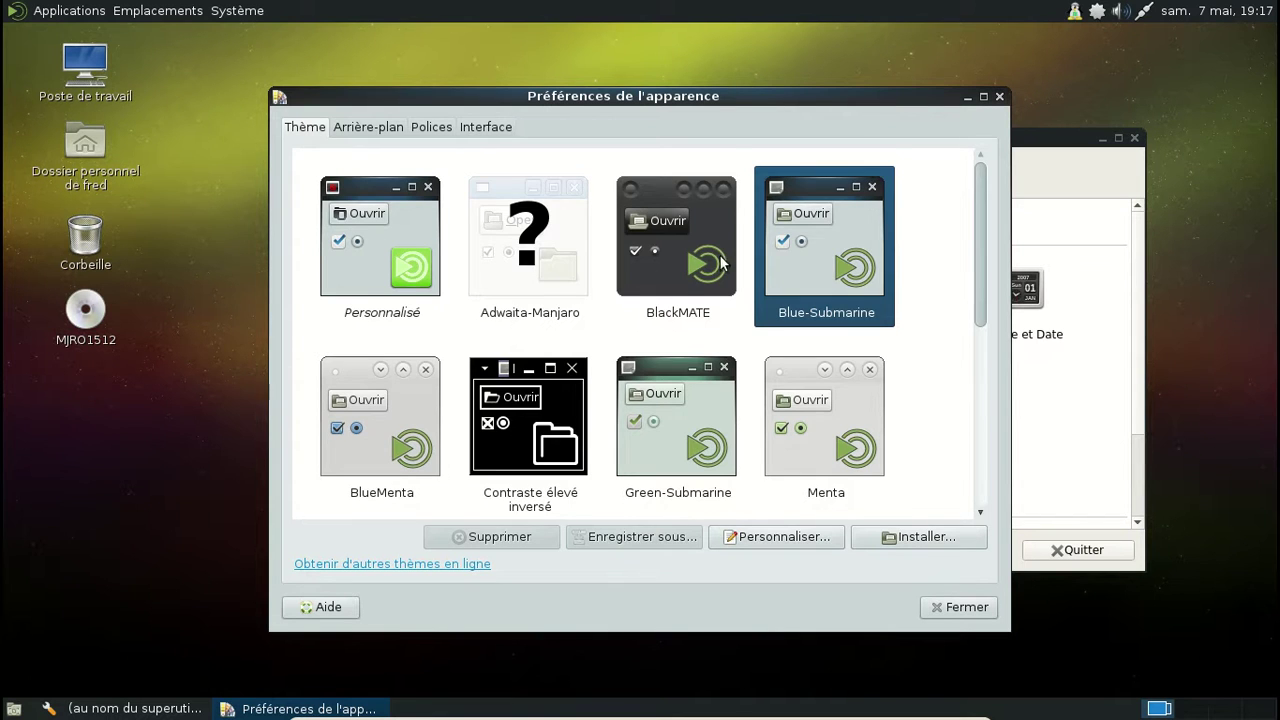
pyautogui.scroll(-2, 560, 280)
pyautogui.scroll(1, 559, 283)
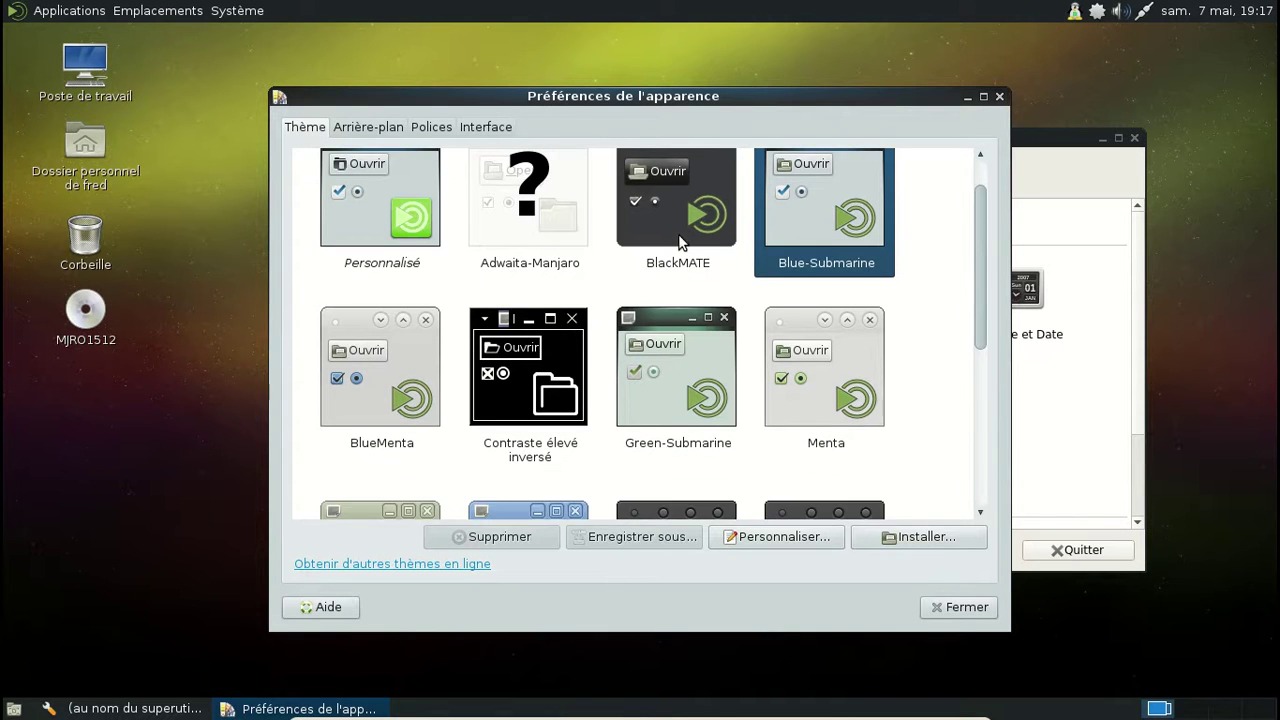
pyautogui.click(678, 240)
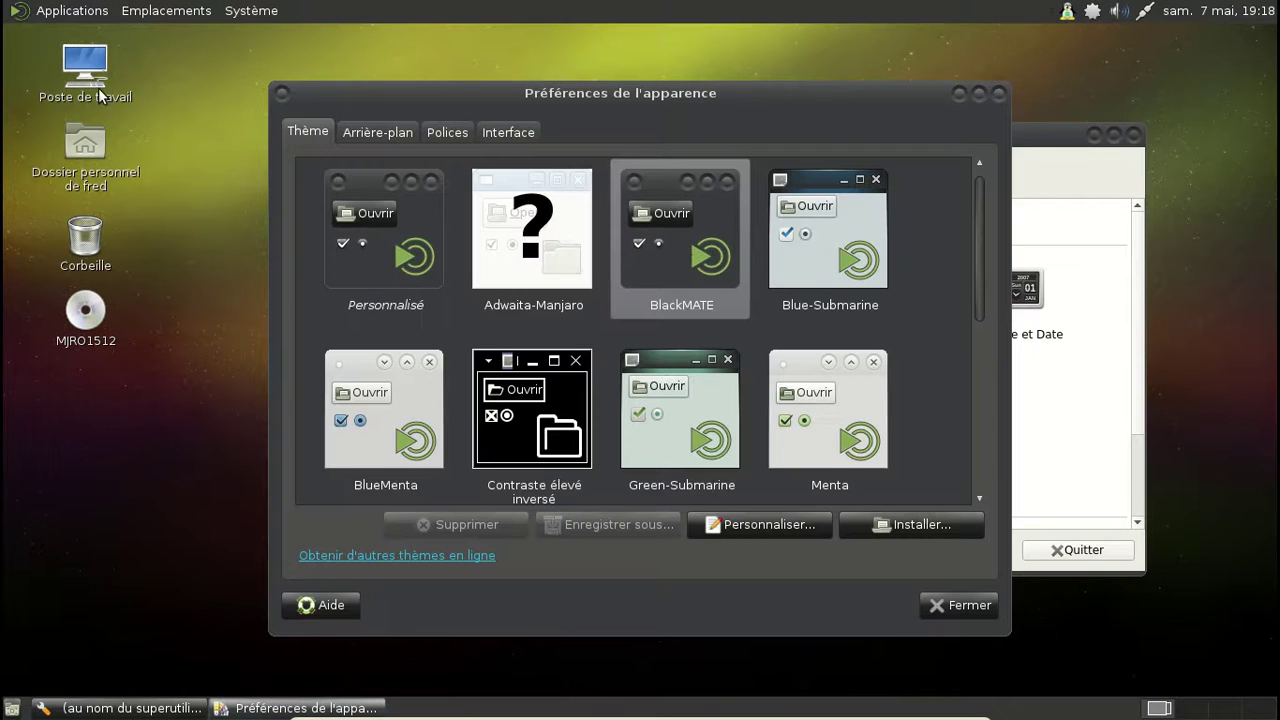
# Step: Launch LibreOffice Base from Bureautique to preview BlackMATE, then close its database wizard
pyautogui.click(66, 11)
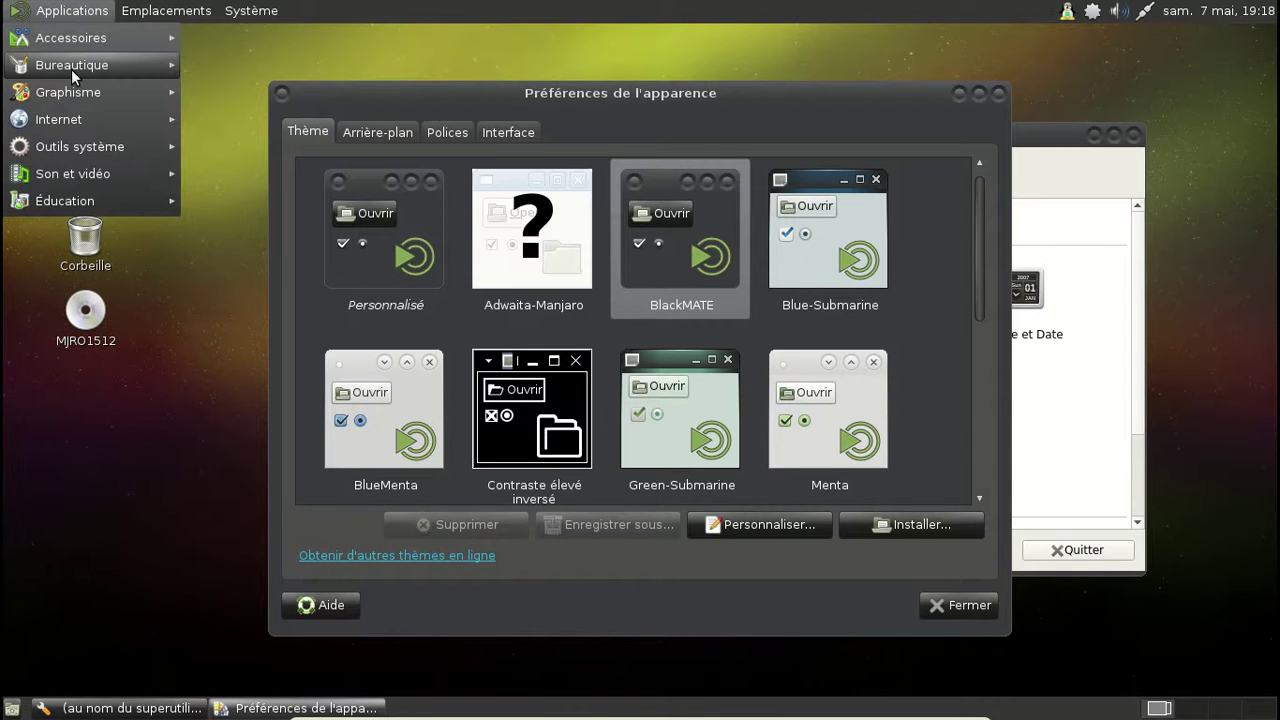
pyautogui.moveTo(165, 65)
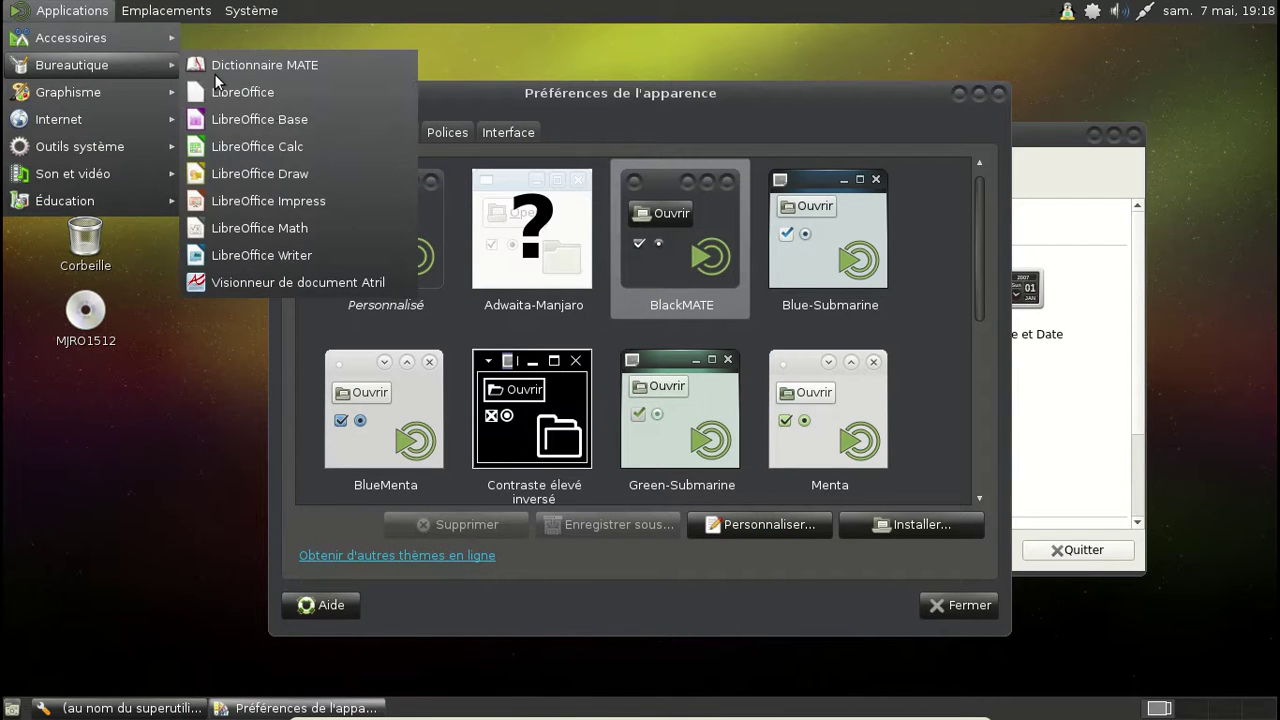
pyautogui.click(259, 119)
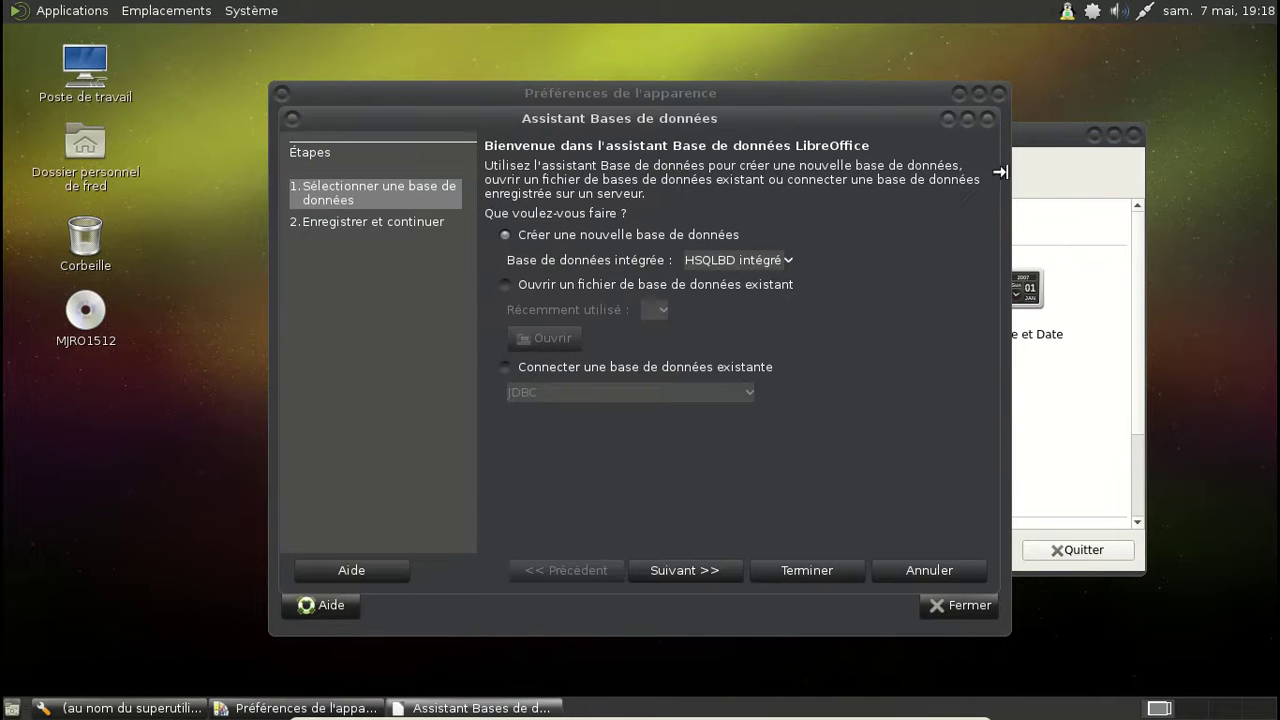
pyautogui.click(987, 120)
# Step: Preview BlackMATE in LibreOffice Writer, close it, then close the Appearance preferences
pyautogui.click(70, 11)
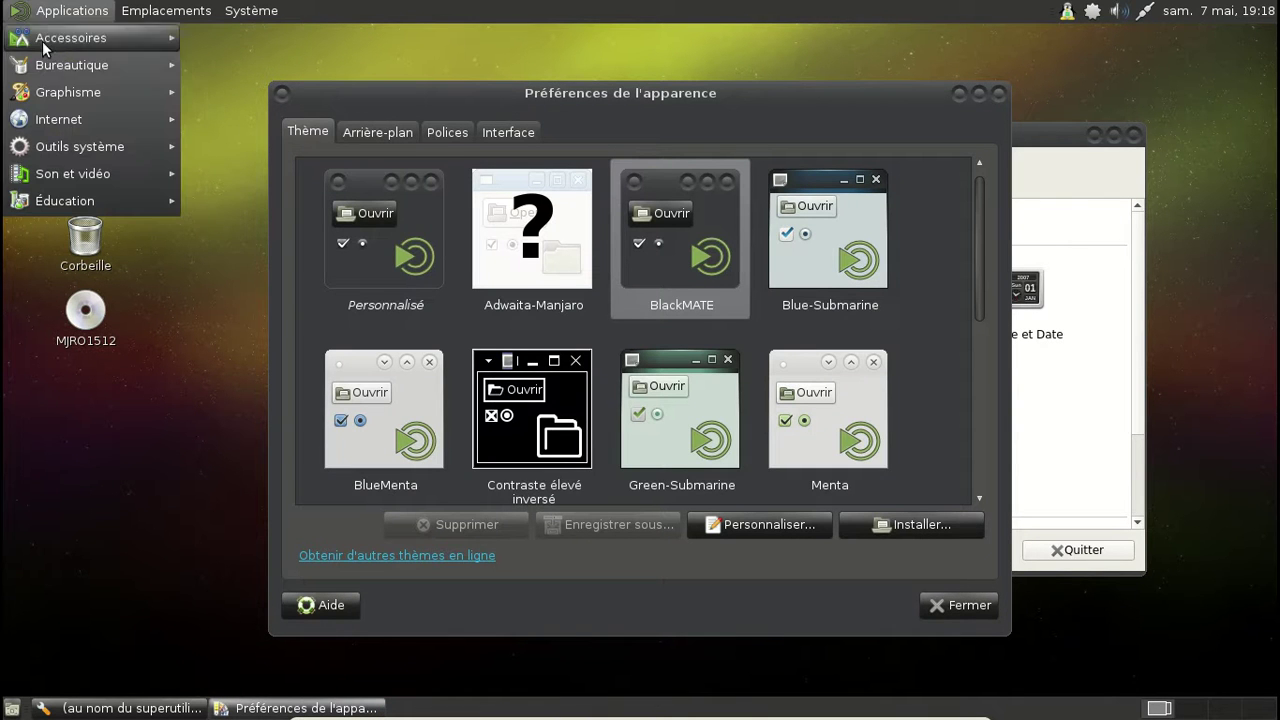
pyautogui.moveTo(68, 66)
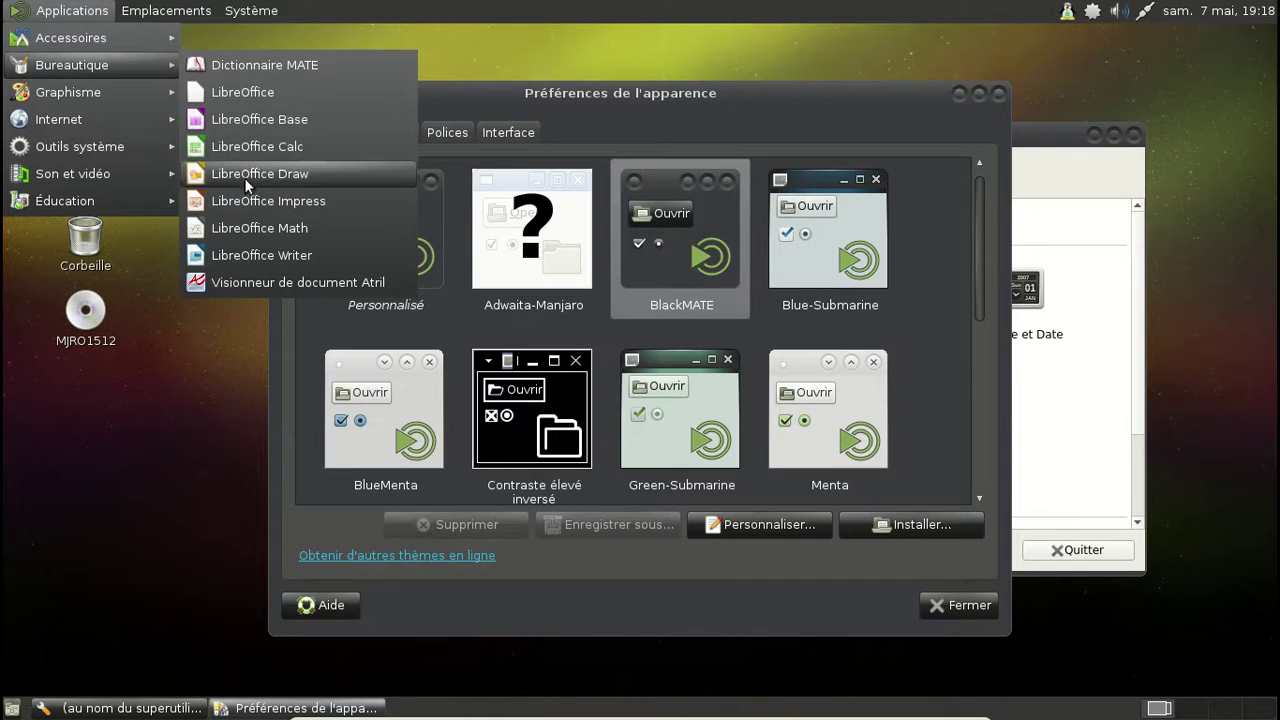
pyautogui.click(270, 254)
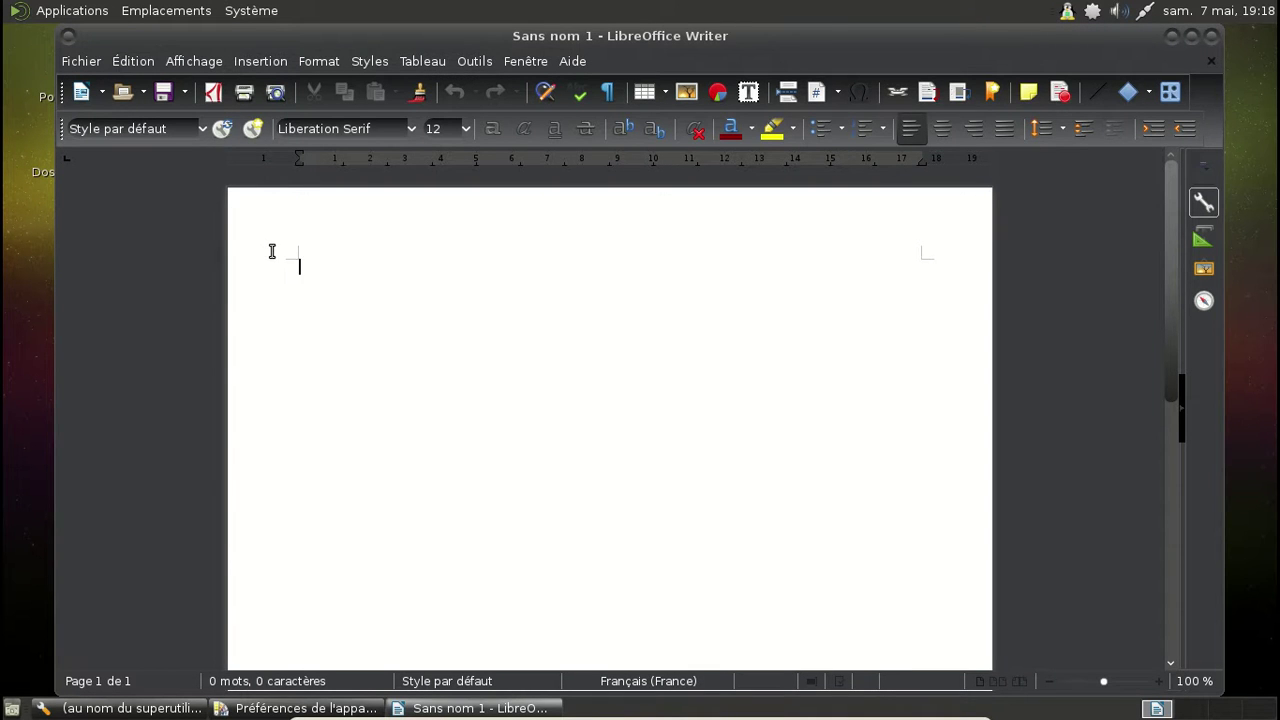
pyautogui.click(1207, 38)
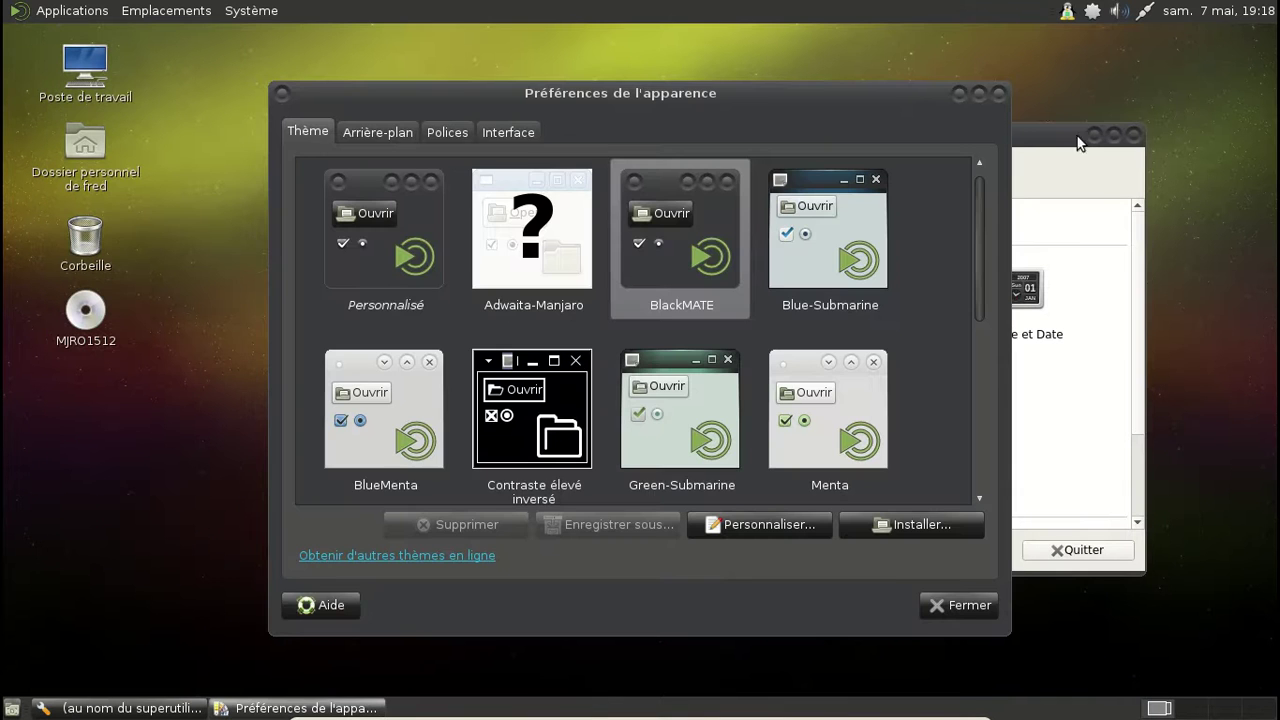
pyautogui.click(1000, 92)
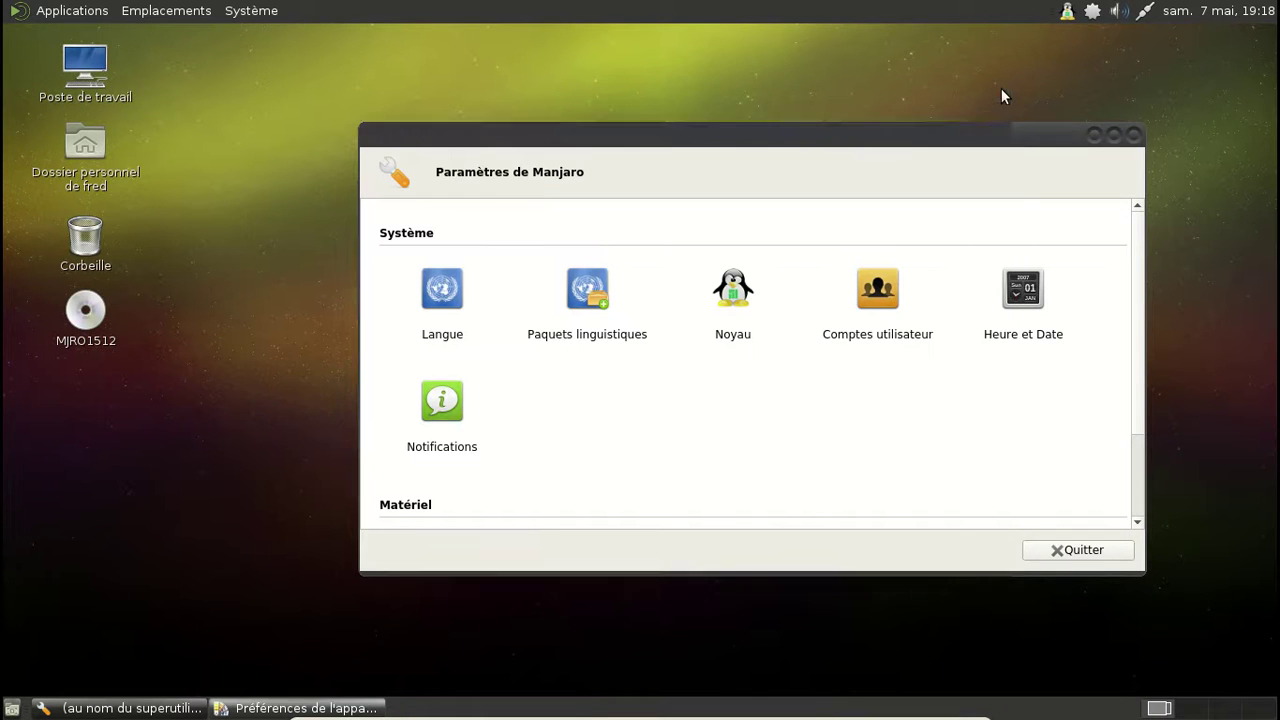
# Step: Launch Firefox from Applications > Internet, then open Pamac's Gestionnaire de paquets from the tray
pyautogui.click(26, 8)
pyautogui.moveTo(70, 120)
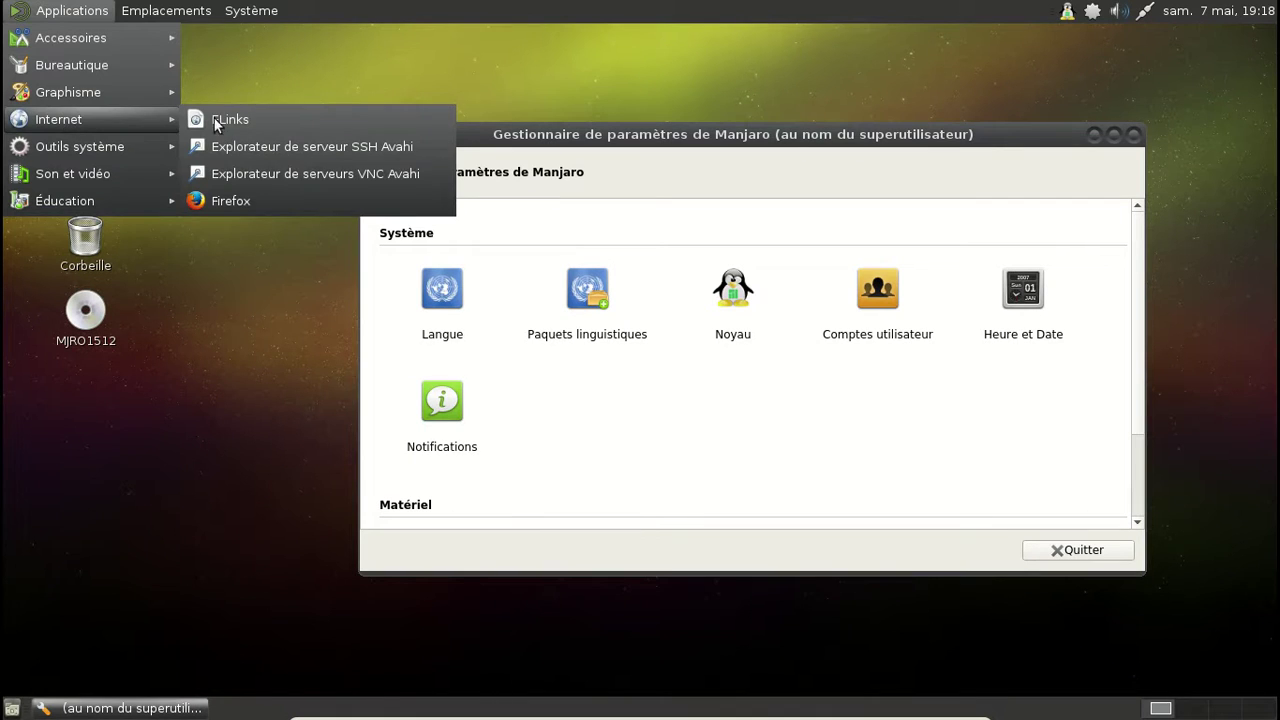
pyautogui.click(287, 200)
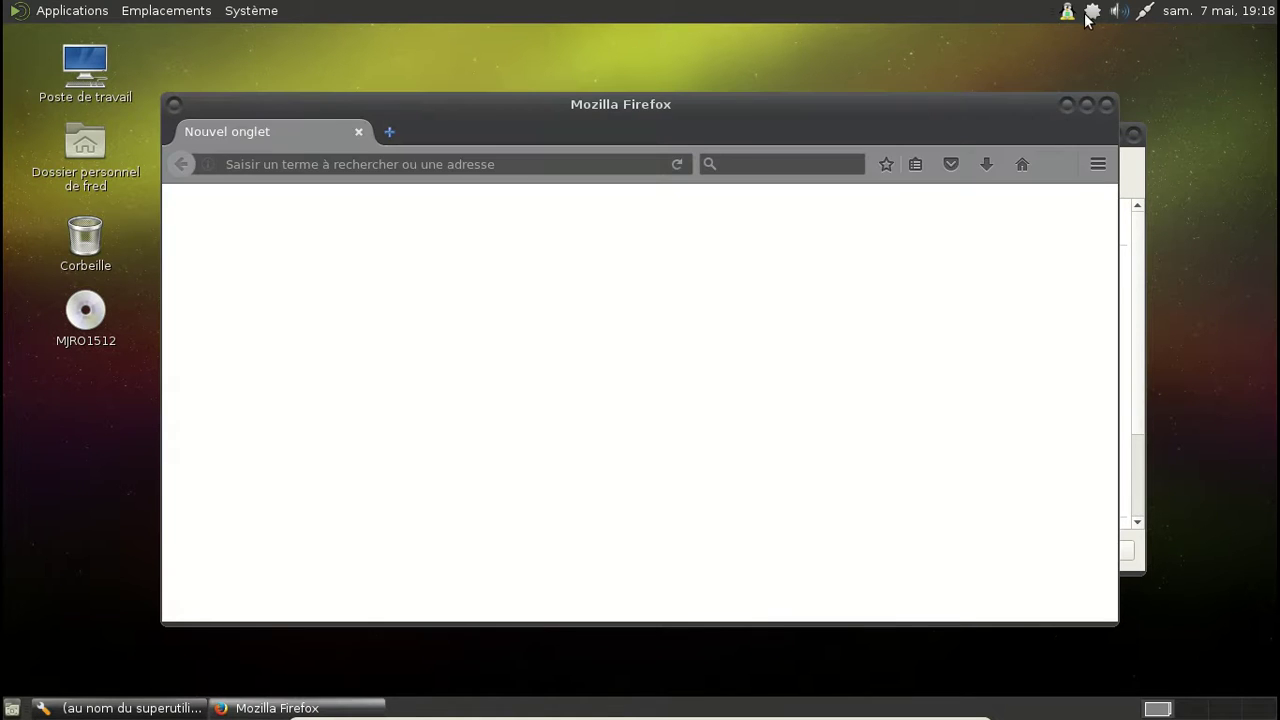
pyautogui.click(1091, 13)
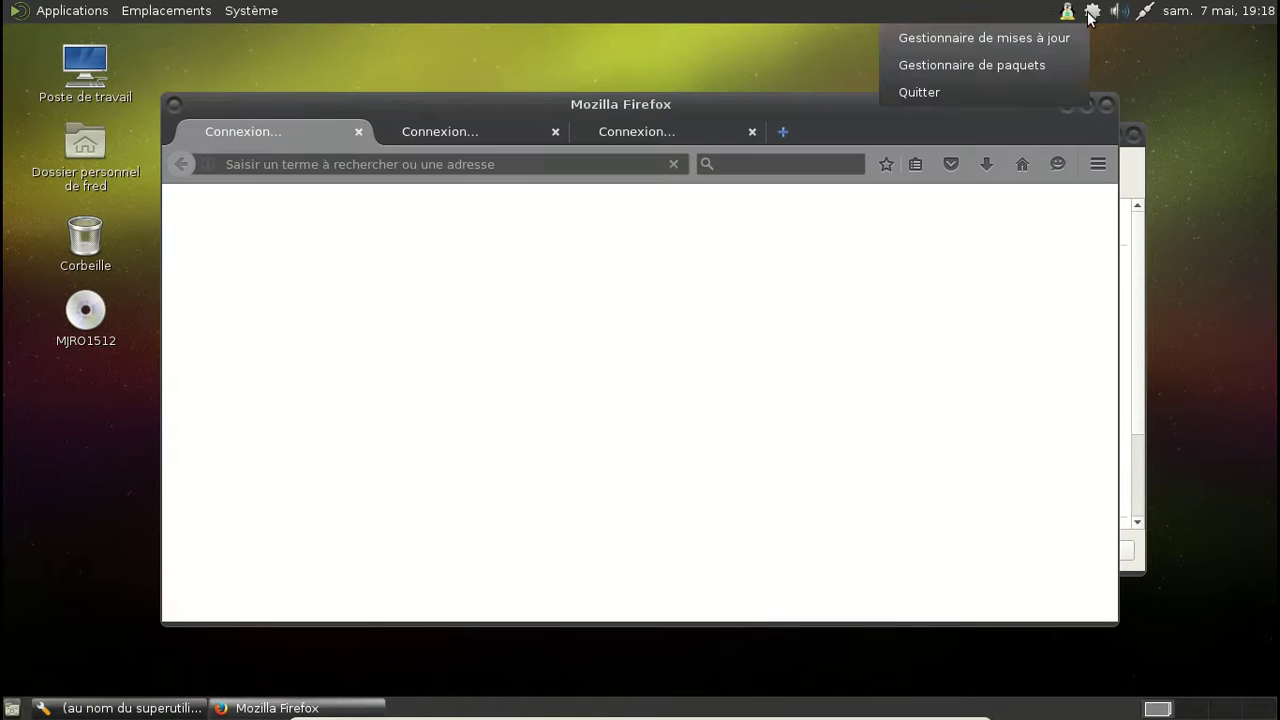
pyautogui.click(1035, 66)
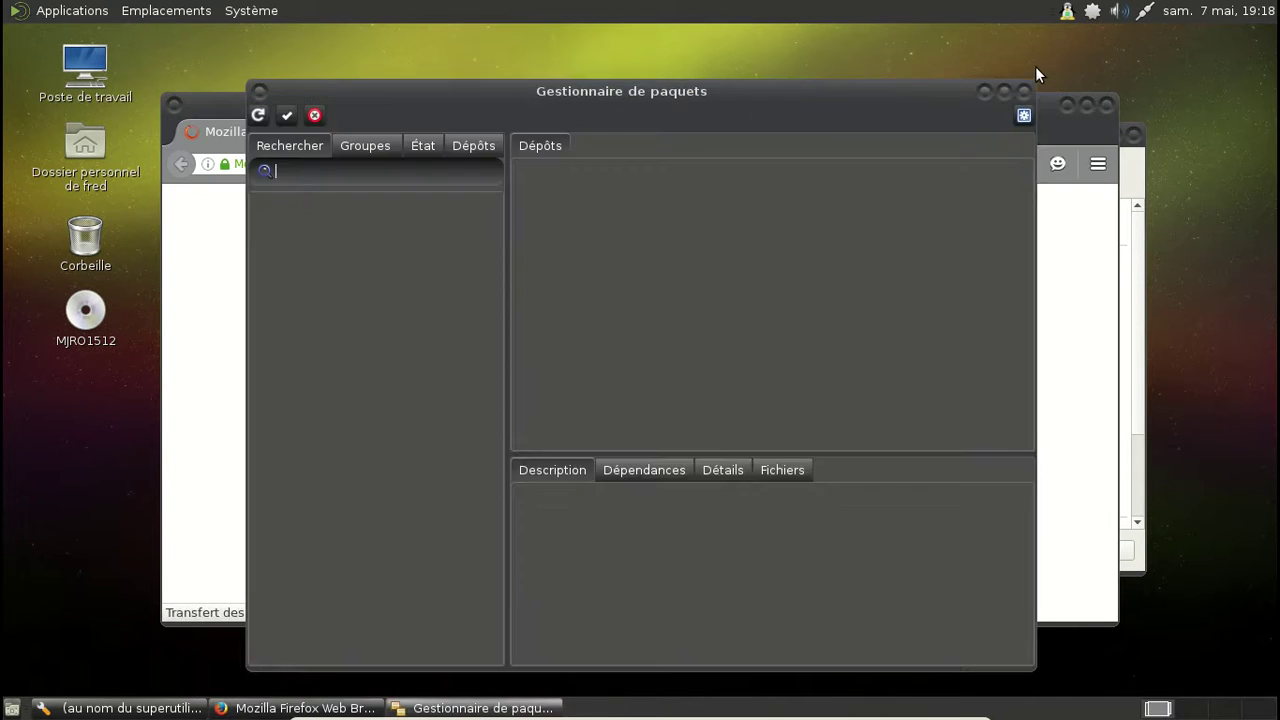
# Step: Search Pamac for quodlibet, mark it for installation, and confirm with the admin password
pyautogui.write('quodlibet')
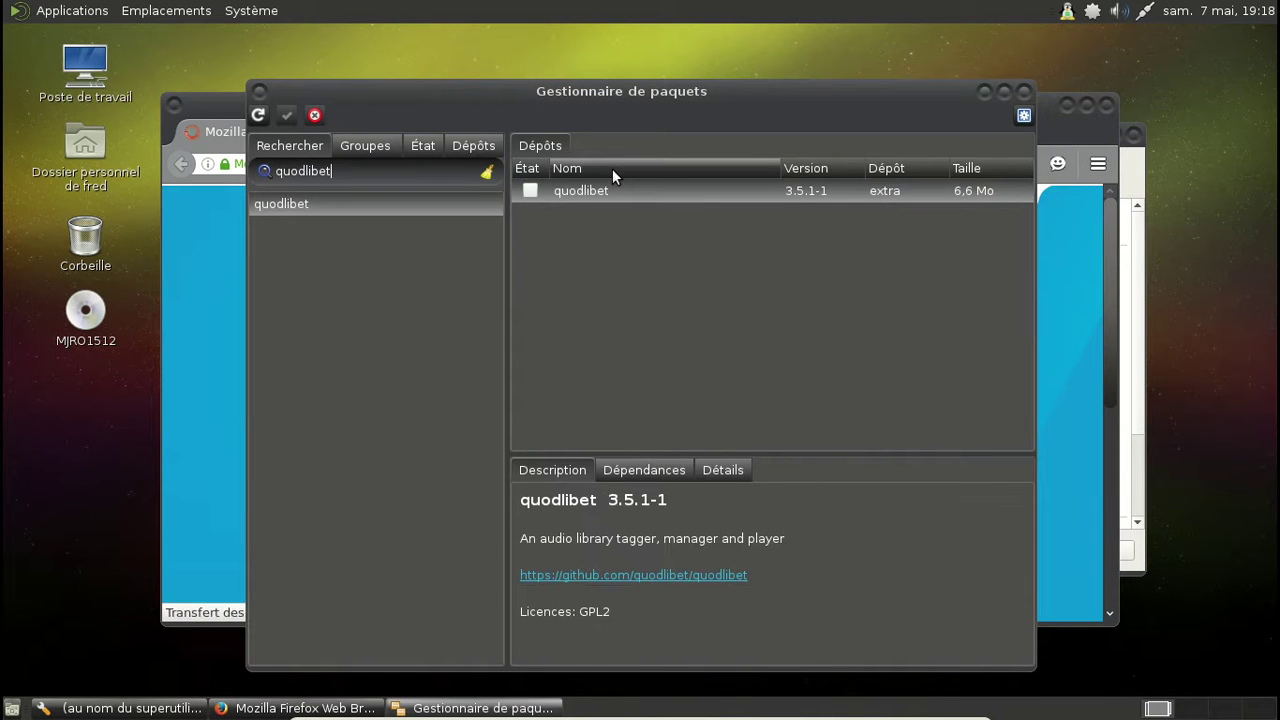
pyautogui.rightClick(525, 192)
pyautogui.click(565, 234)
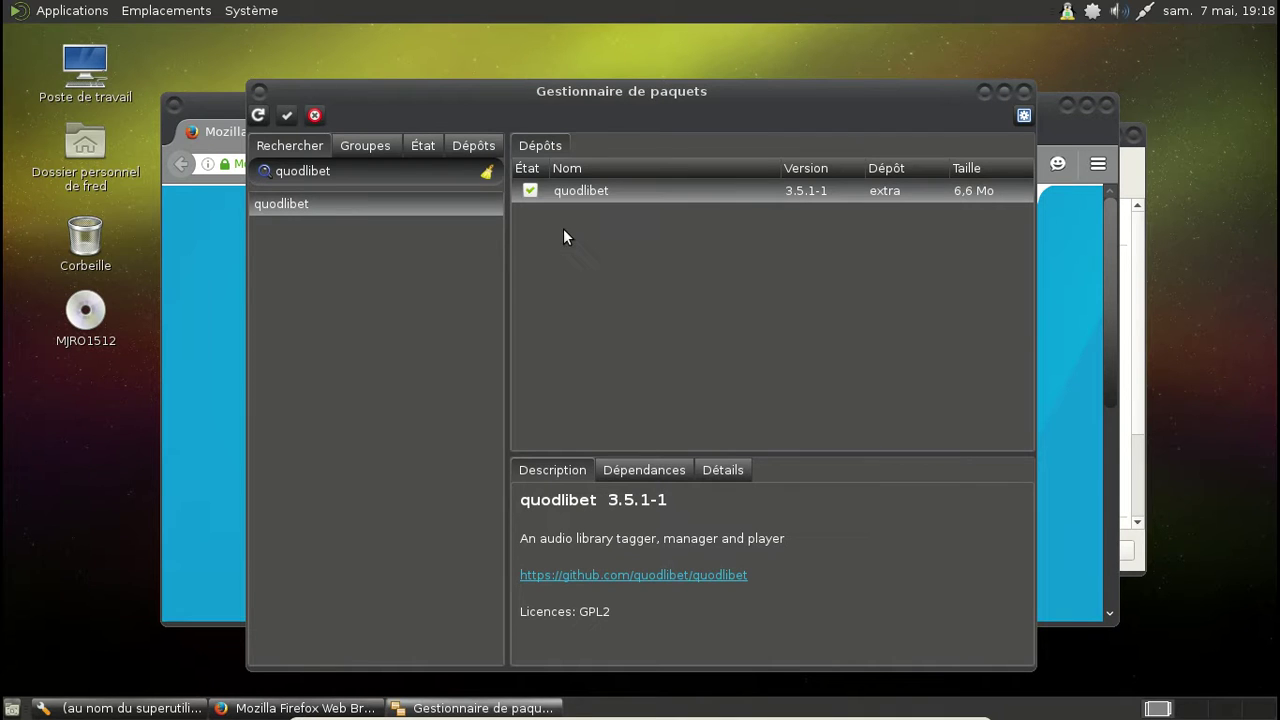
pyautogui.click(283, 116)
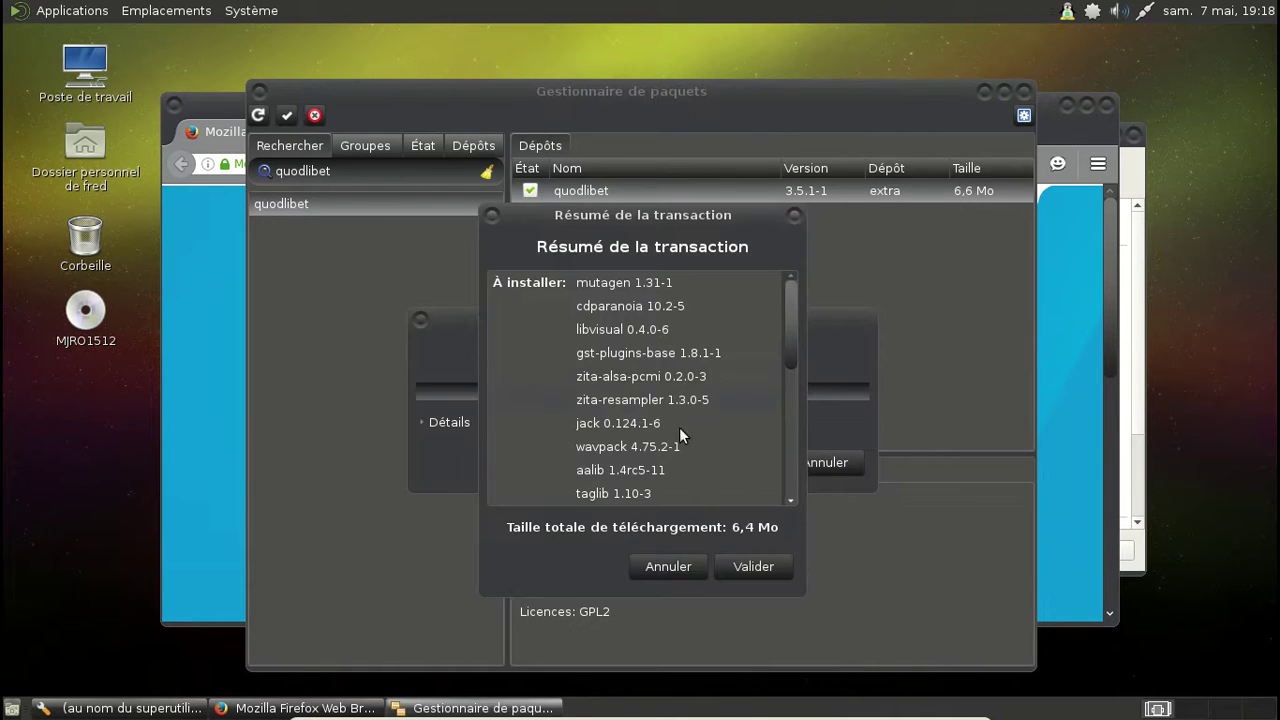
pyautogui.moveTo(790, 292); pyautogui.dragTo(788, 516)
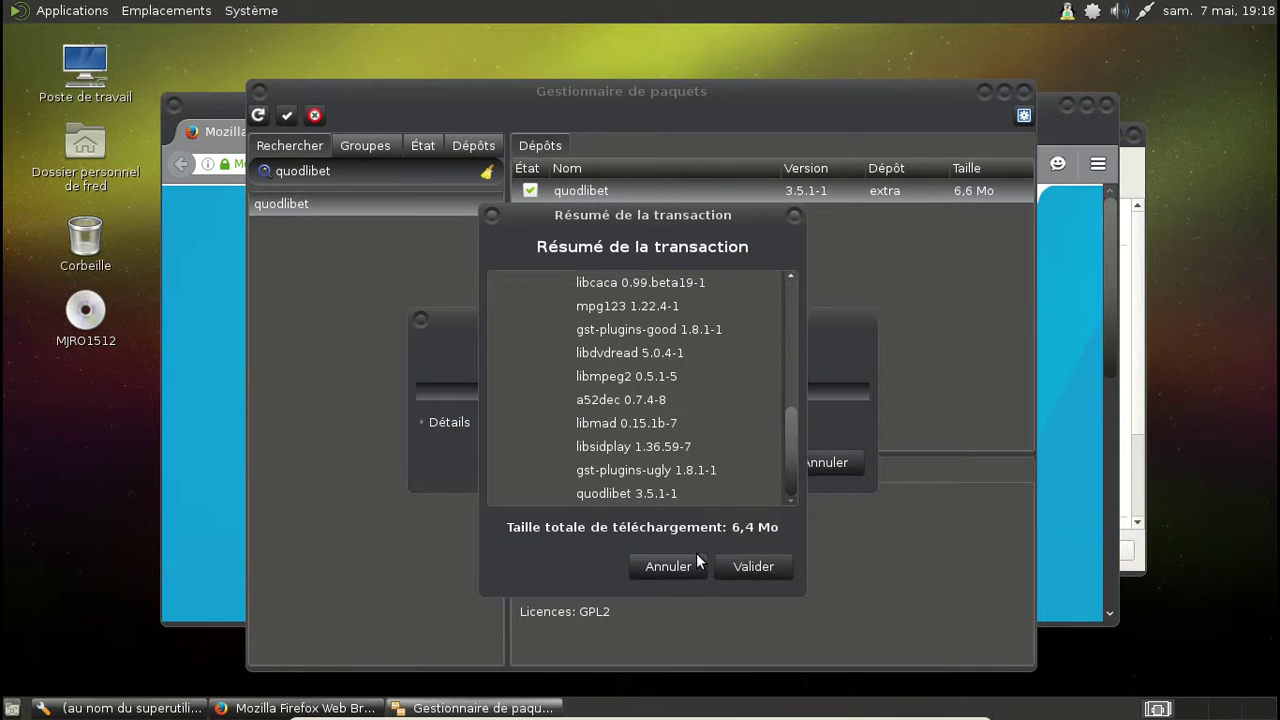
pyautogui.click(745, 566)
pyautogui.write('*********')
pyautogui.press('Return')
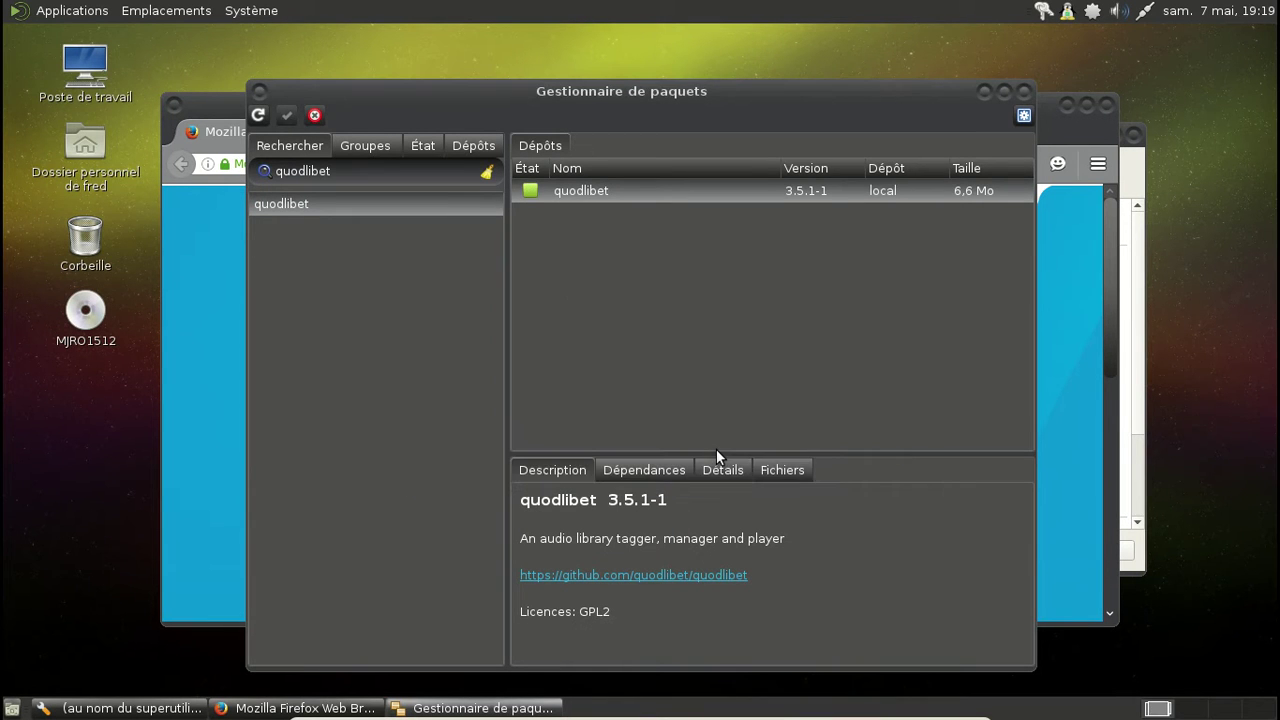
# Step: Search Pamac for gimp, mark it for installation, and confirm the transaction
pyautogui.moveTo(344, 171); pyautogui.dragTo(268, 170)
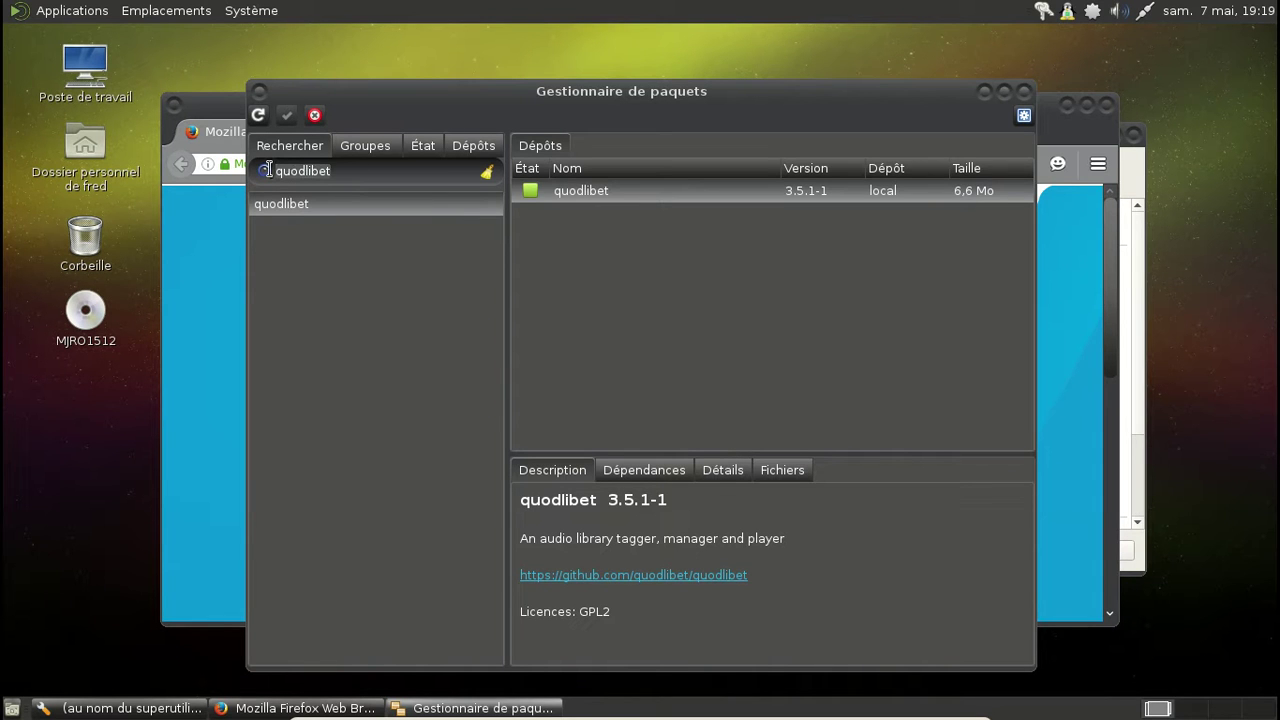
pyautogui.write('gimp')
pyautogui.press('Return')
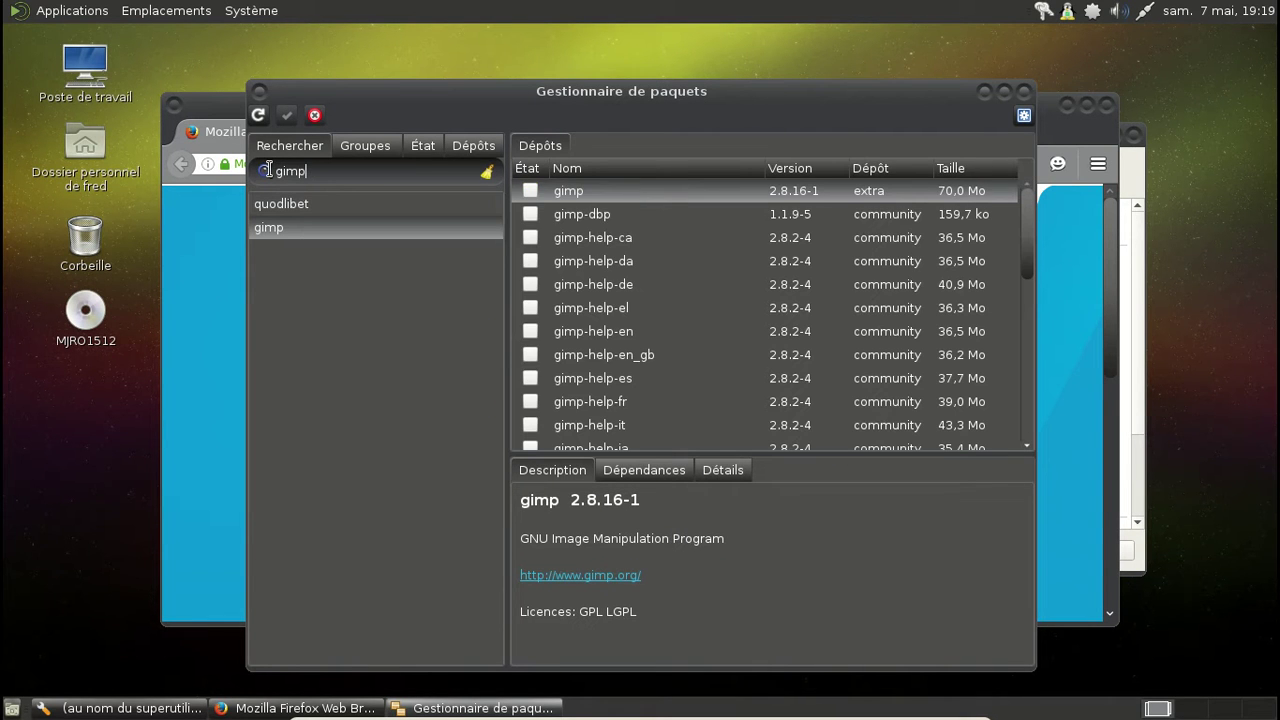
pyautogui.rightClick(534, 188)
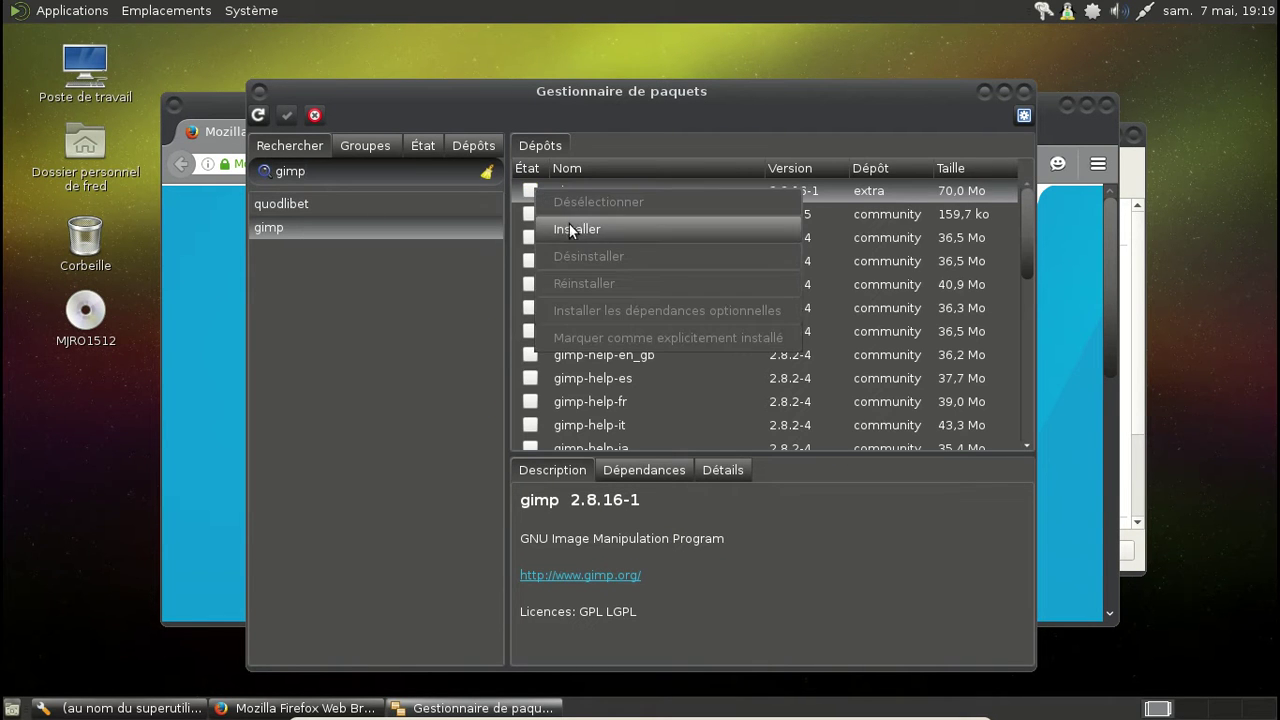
pyautogui.click(569, 223)
pyautogui.scroll(-5, 643, 316)
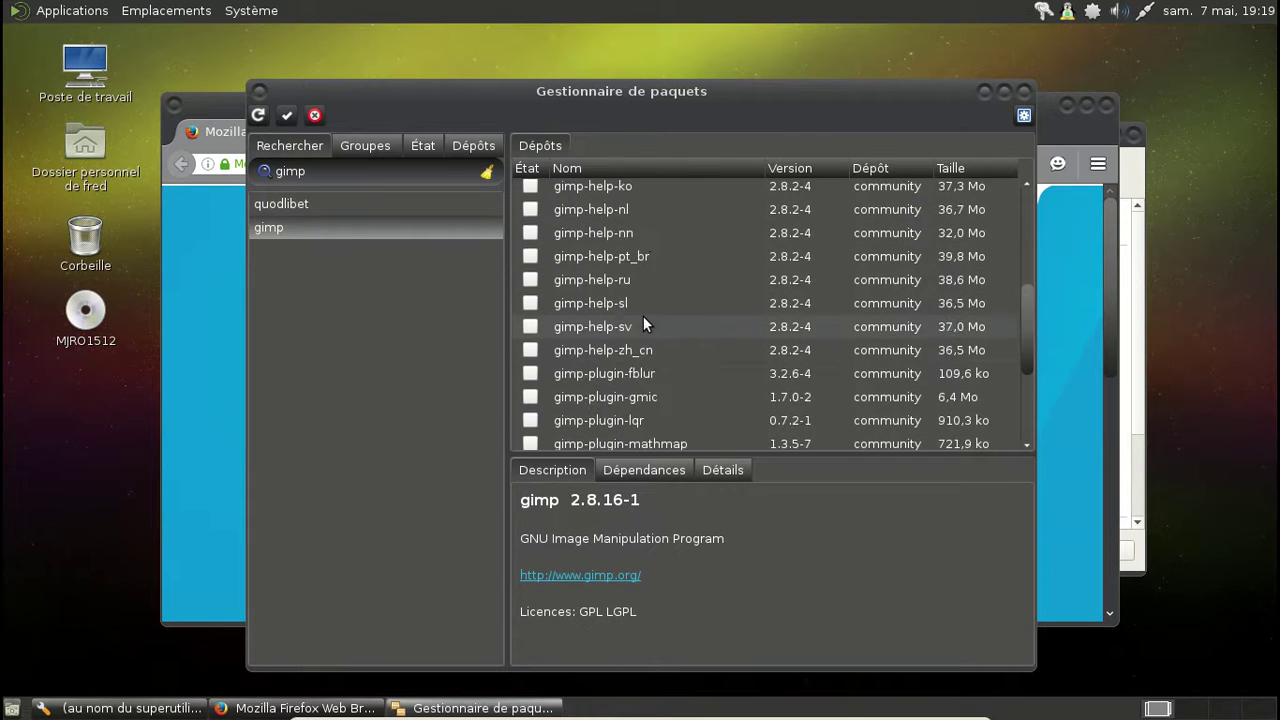
pyautogui.click(287, 115)
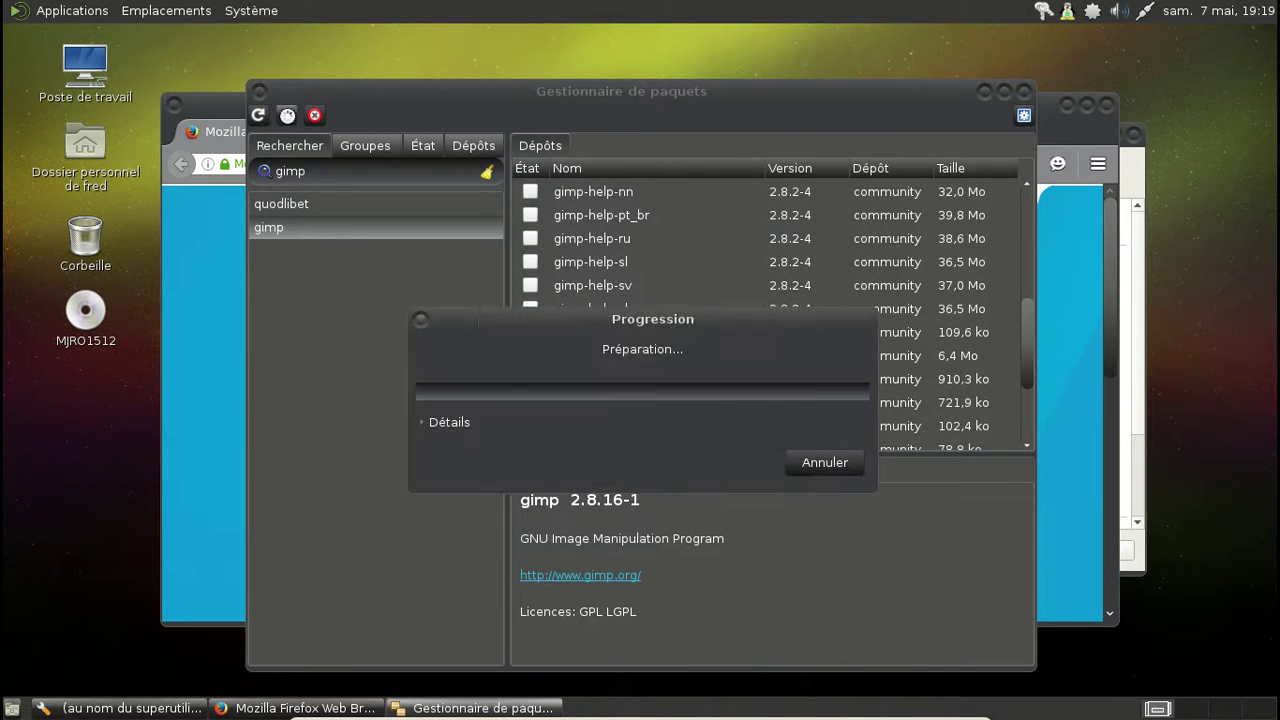
pyautogui.click(750, 567)
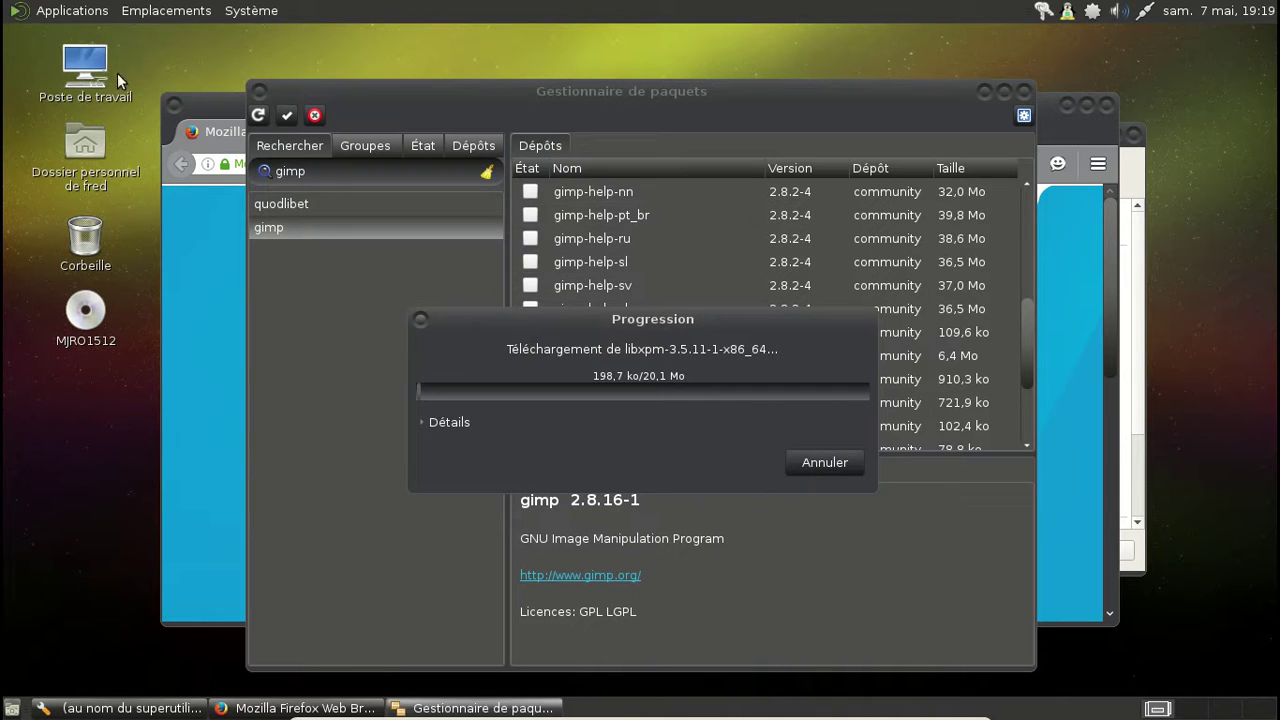
# Step: Launch Quod Libet from Applications > Son et vidéo
pyautogui.click(78, 12)
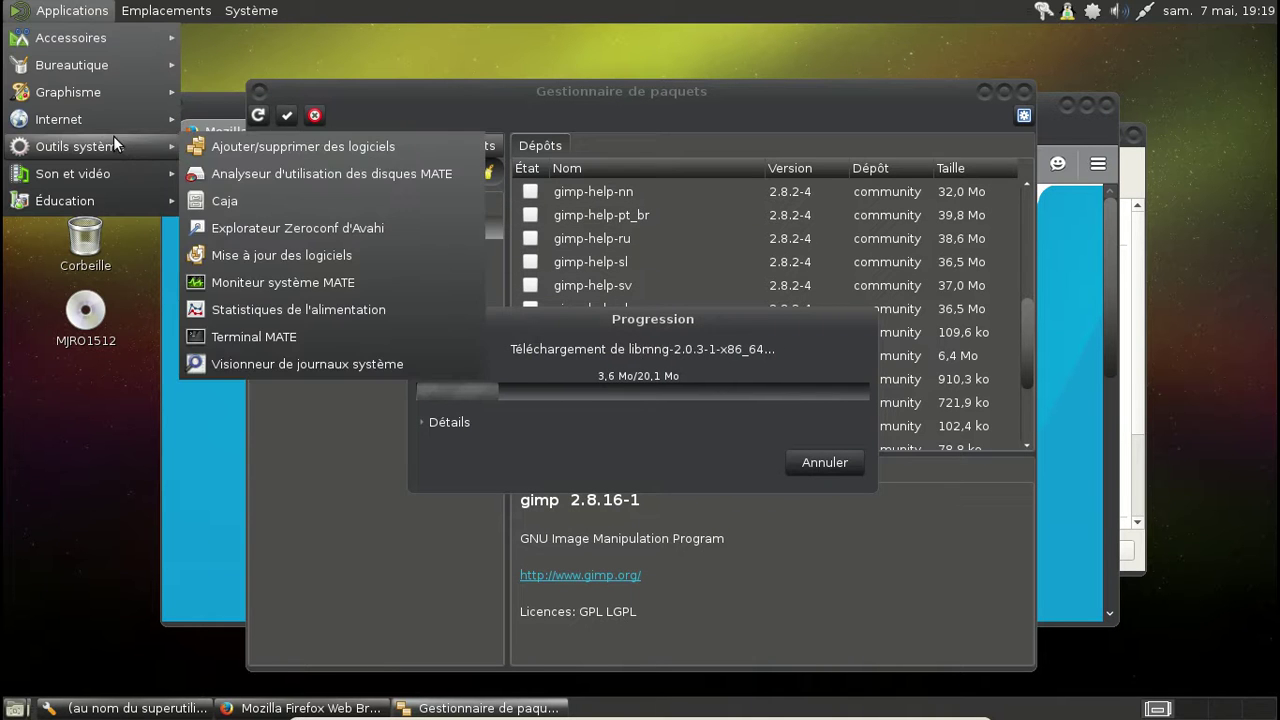
pyautogui.moveTo(113, 175)
pyautogui.click(288, 225)
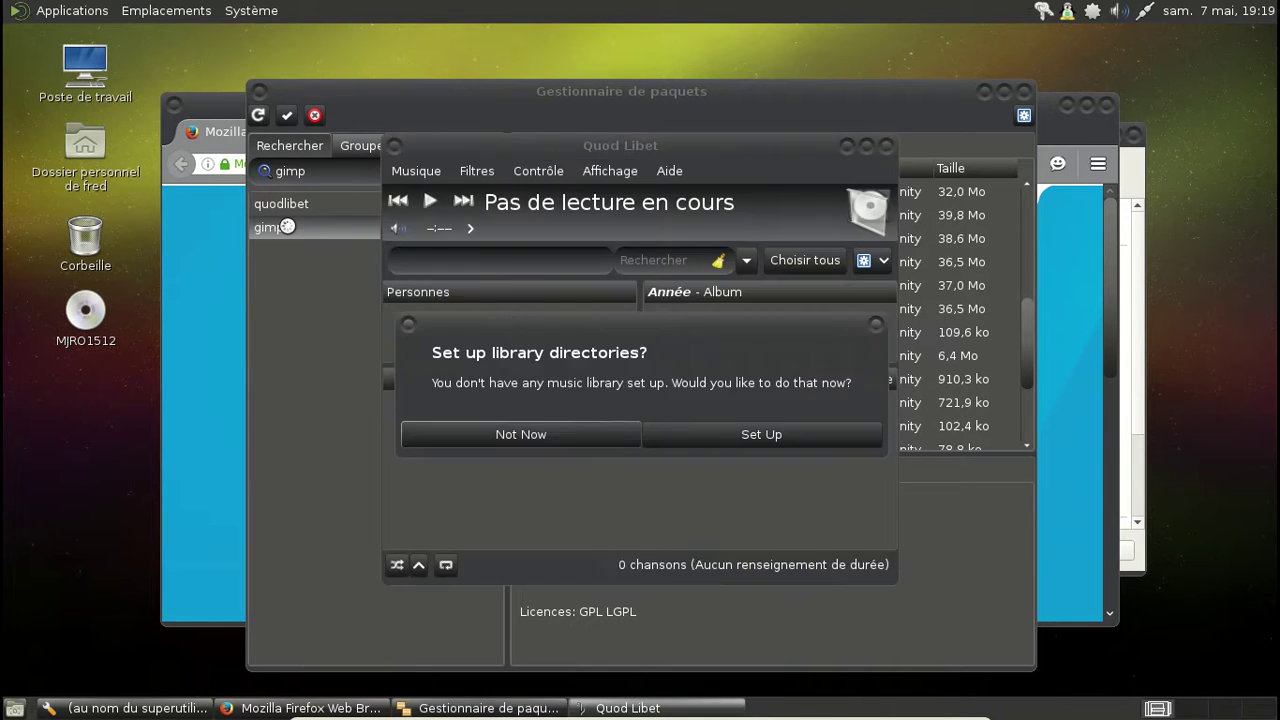
# Step: Add the Musique folder as Quod Libet's music library and close Préférences
pyautogui.click(772, 440)
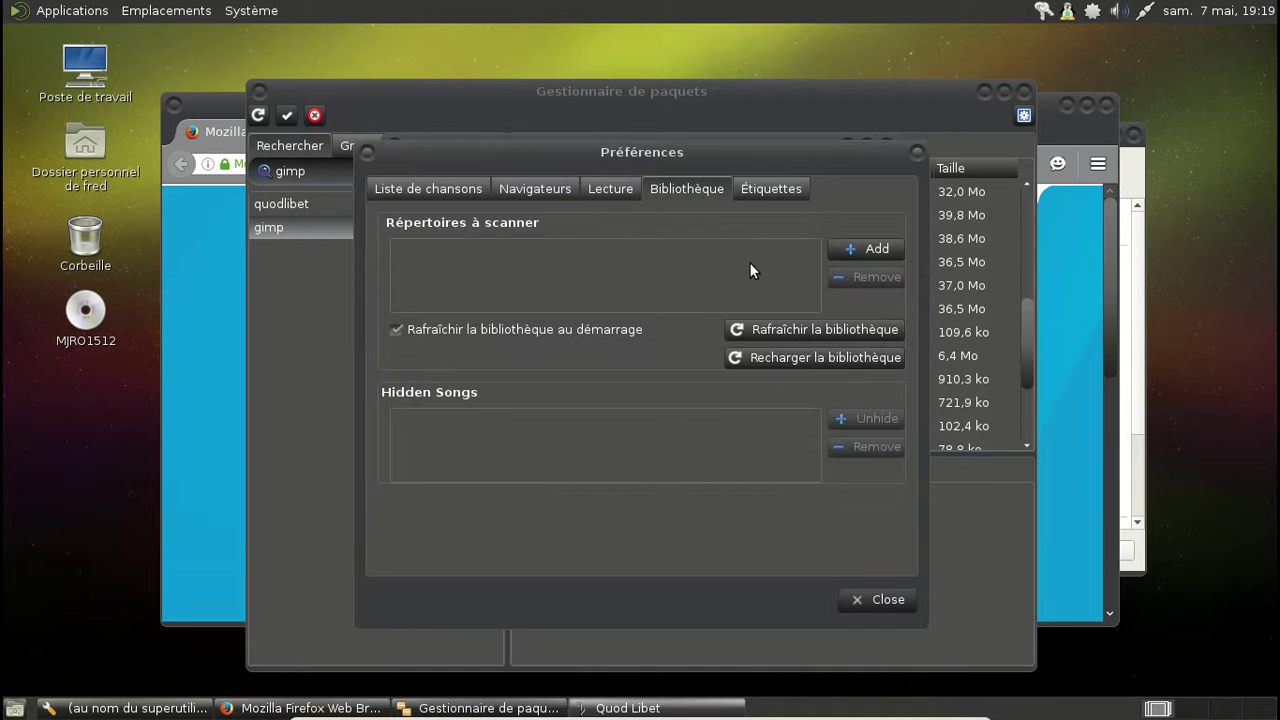
pyautogui.click(854, 249)
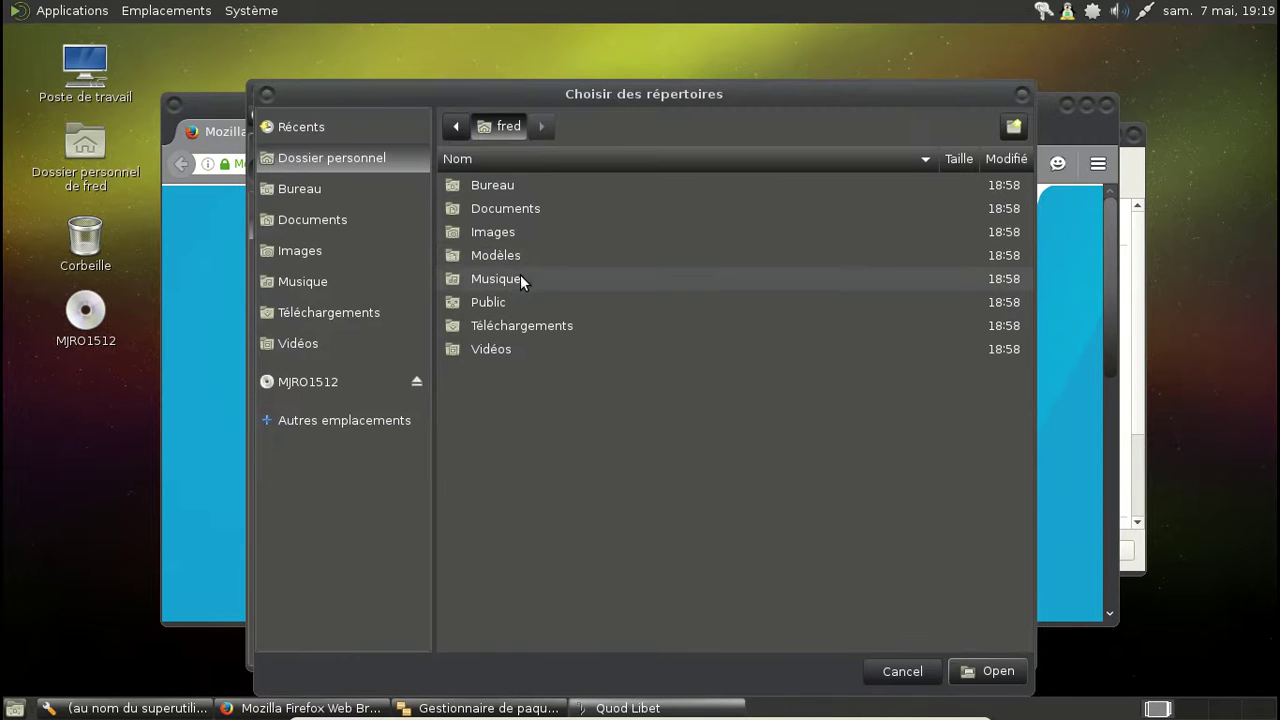
pyautogui.click(520, 279)
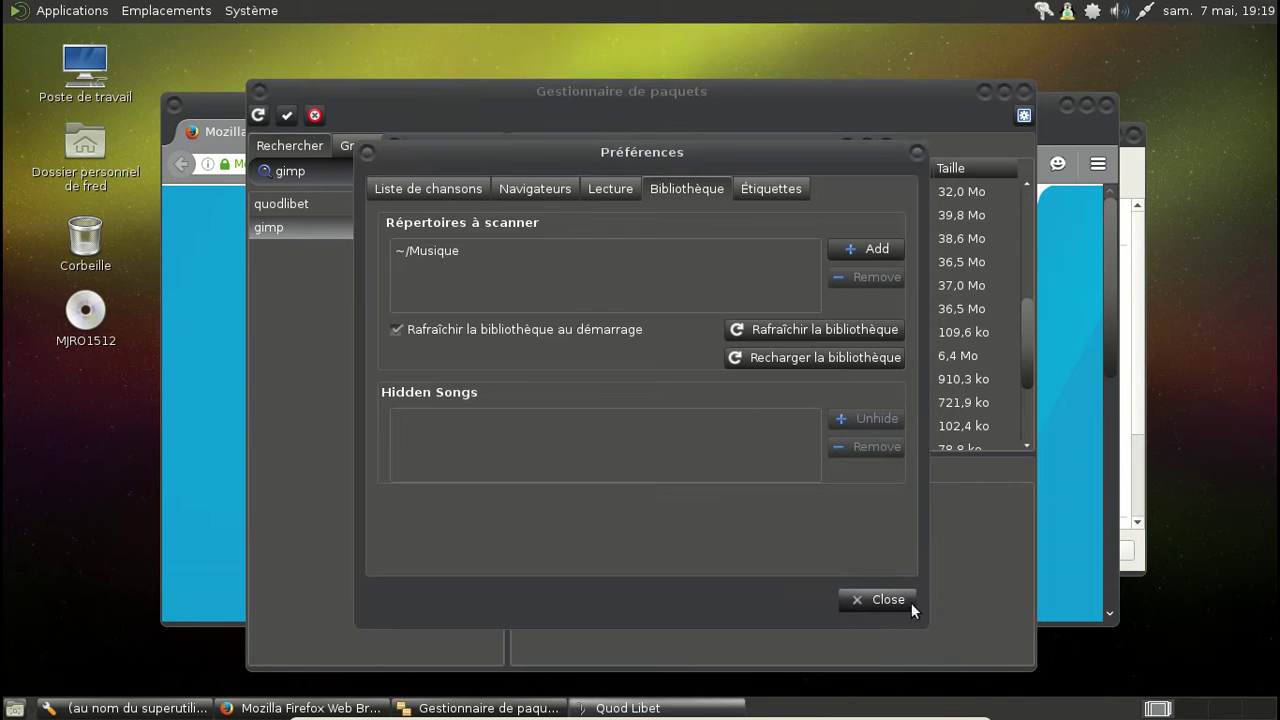
pyautogui.click(880, 599)
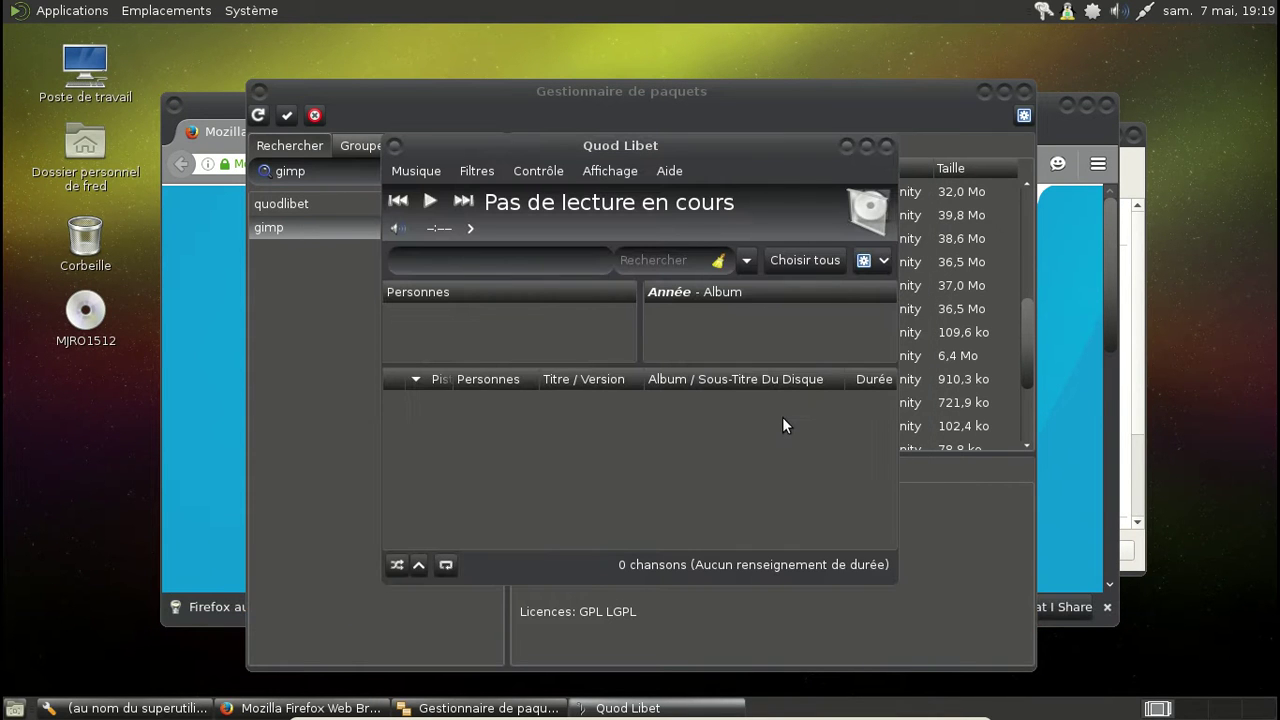
# Step: Enable the Tray Icon plugin under Musique > Greffons, then close the plugins and main windows
pyautogui.click(425, 173)
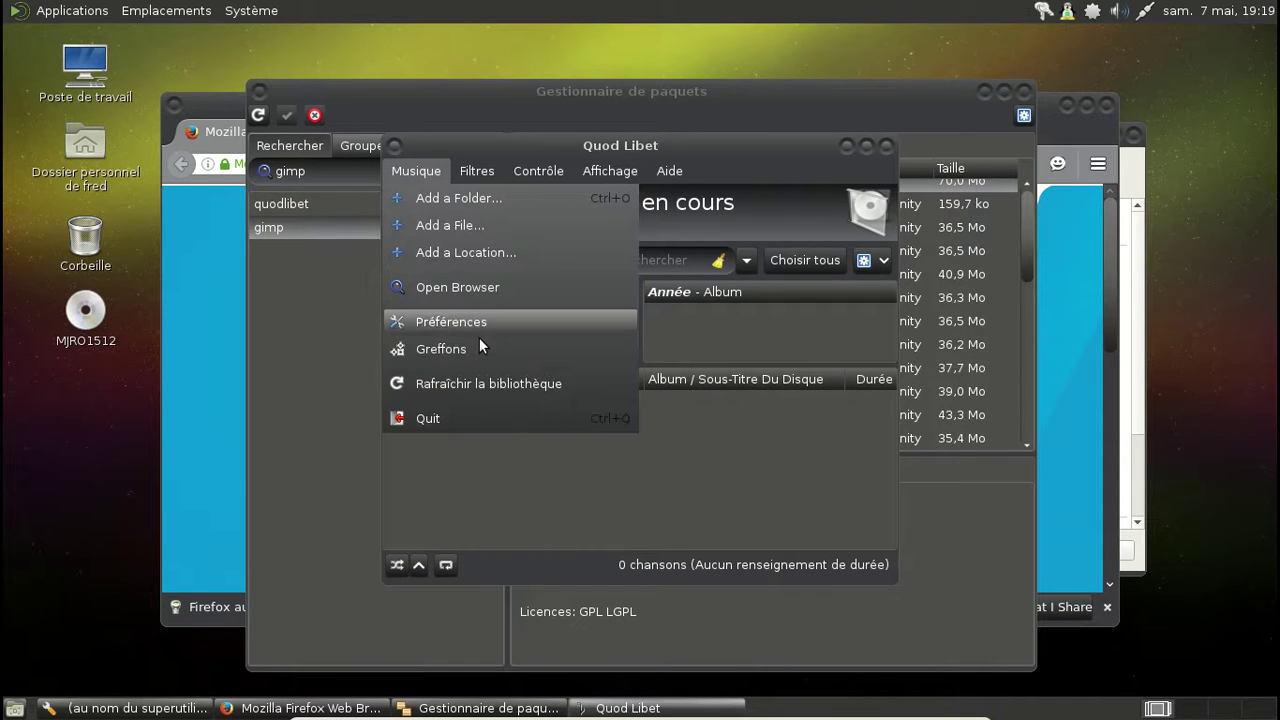
pyautogui.click(479, 344)
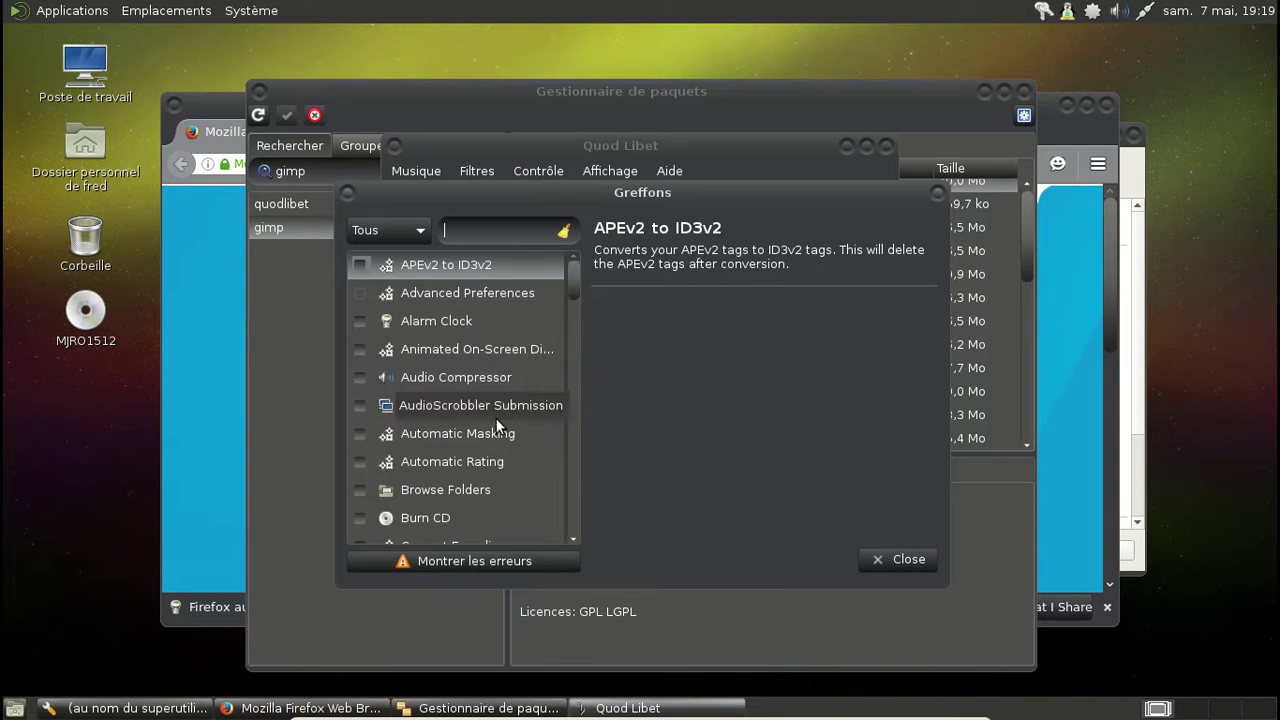
pyautogui.scroll(-10, 496, 422)
pyautogui.scroll(-10, 496, 424)
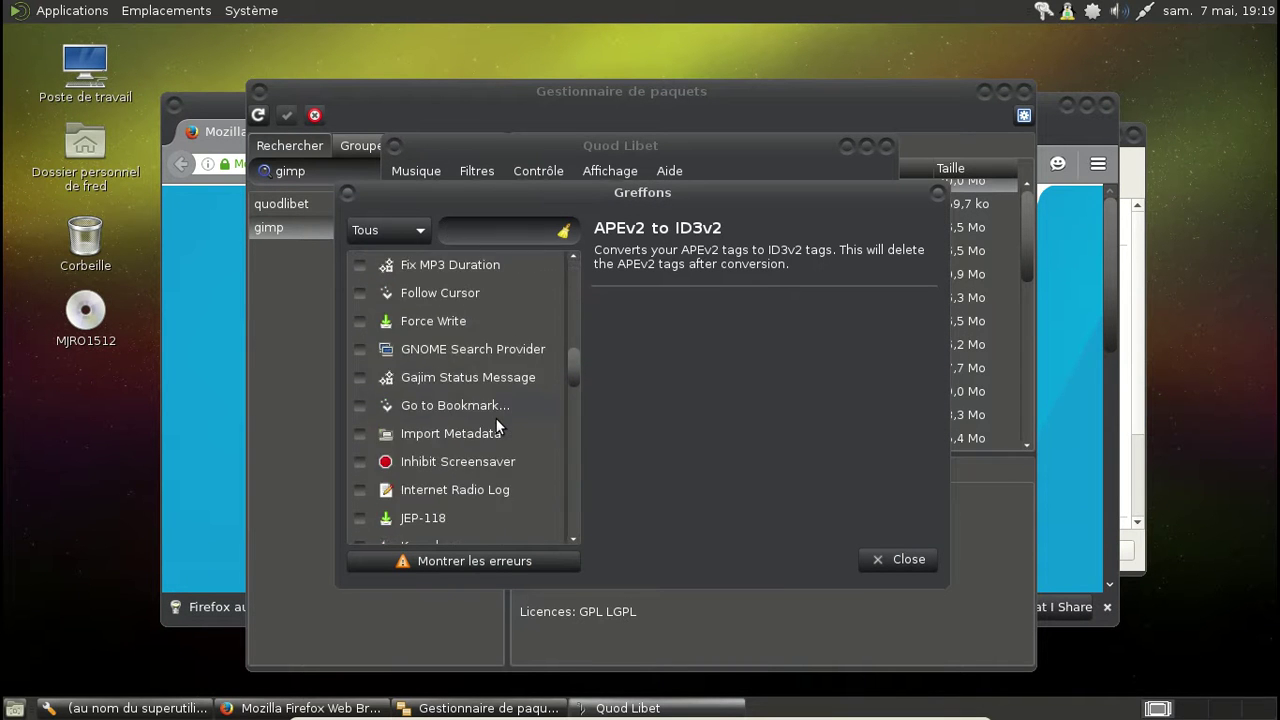
pyautogui.scroll(-10, 496, 418)
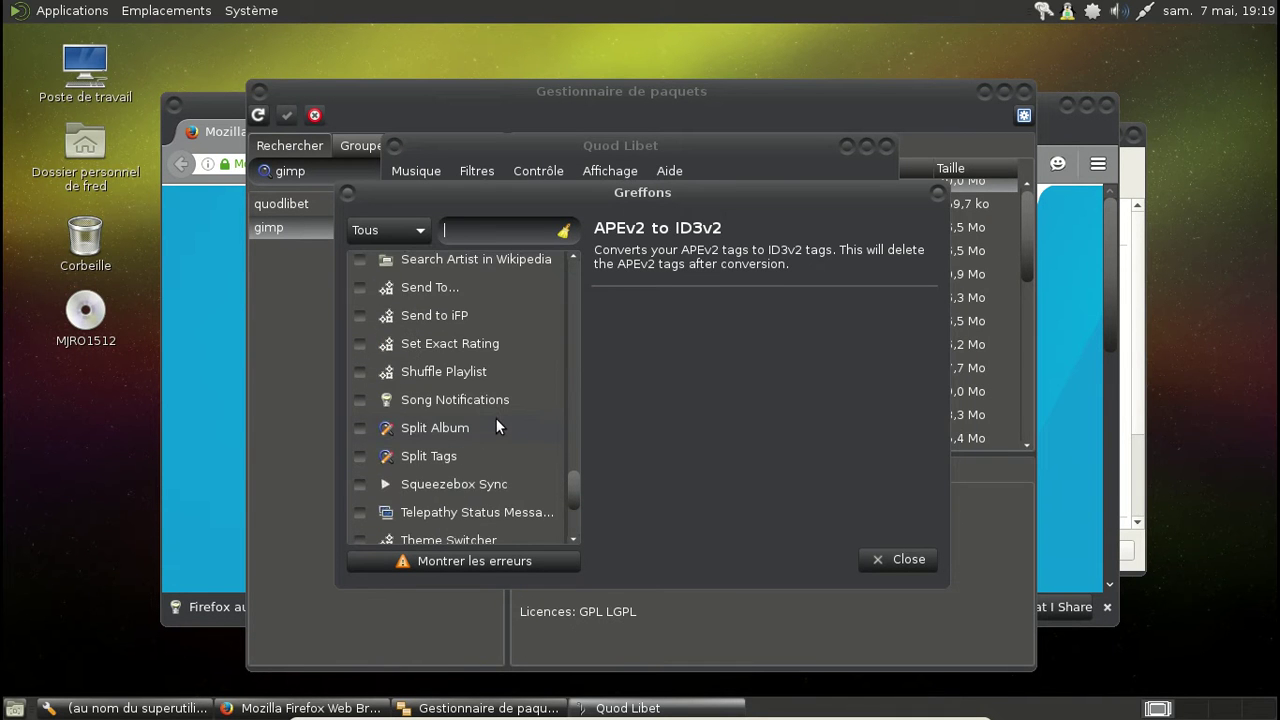
pyautogui.scroll(-4, 496, 425)
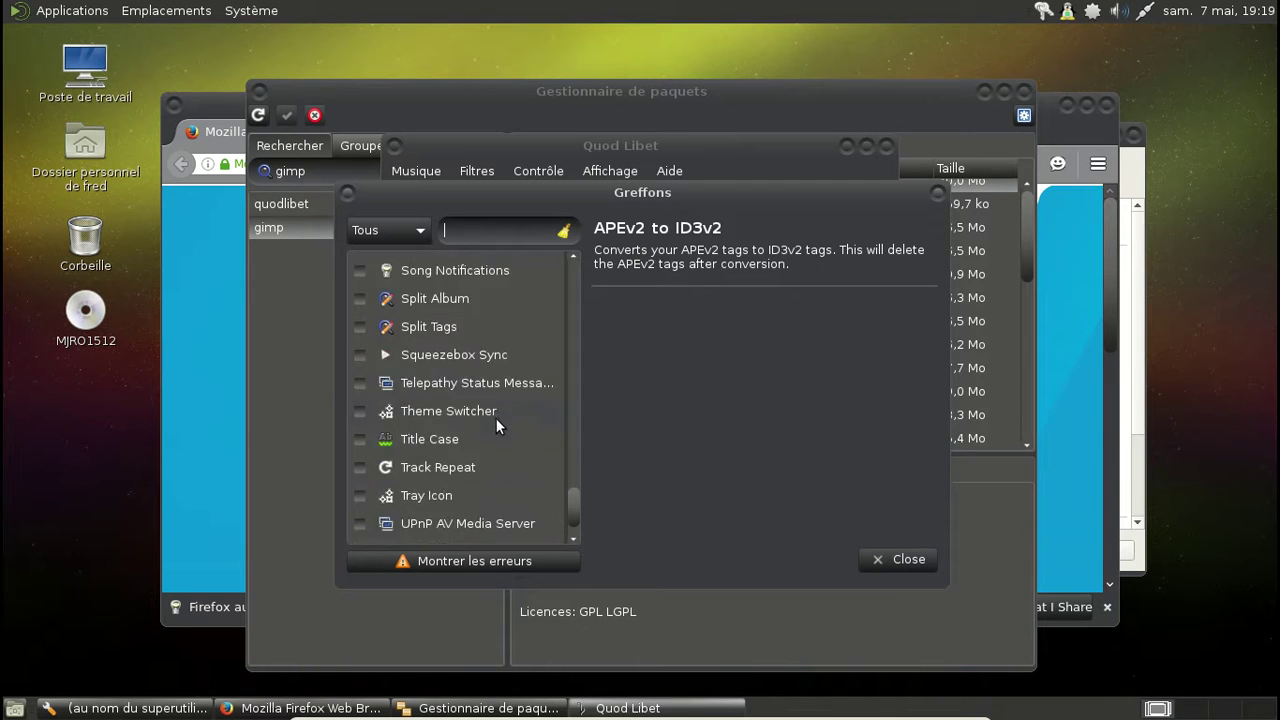
pyautogui.scroll(-1, 496, 424)
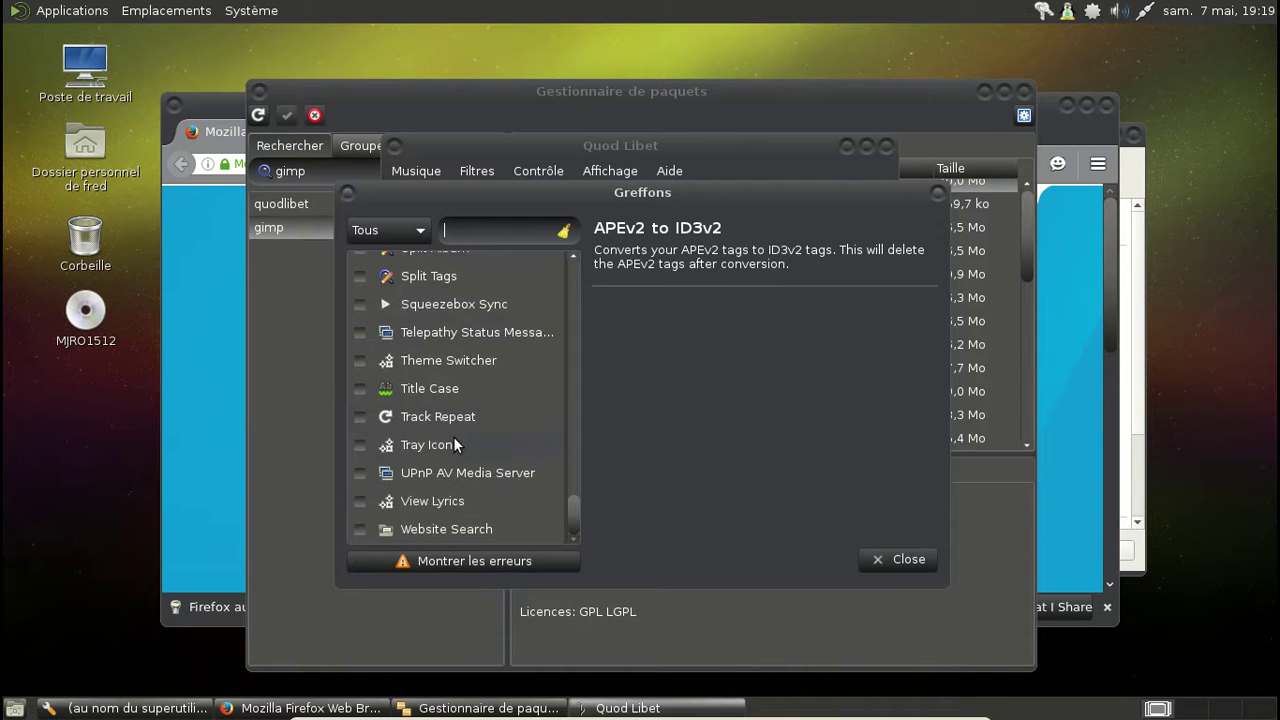
pyautogui.click(362, 446)
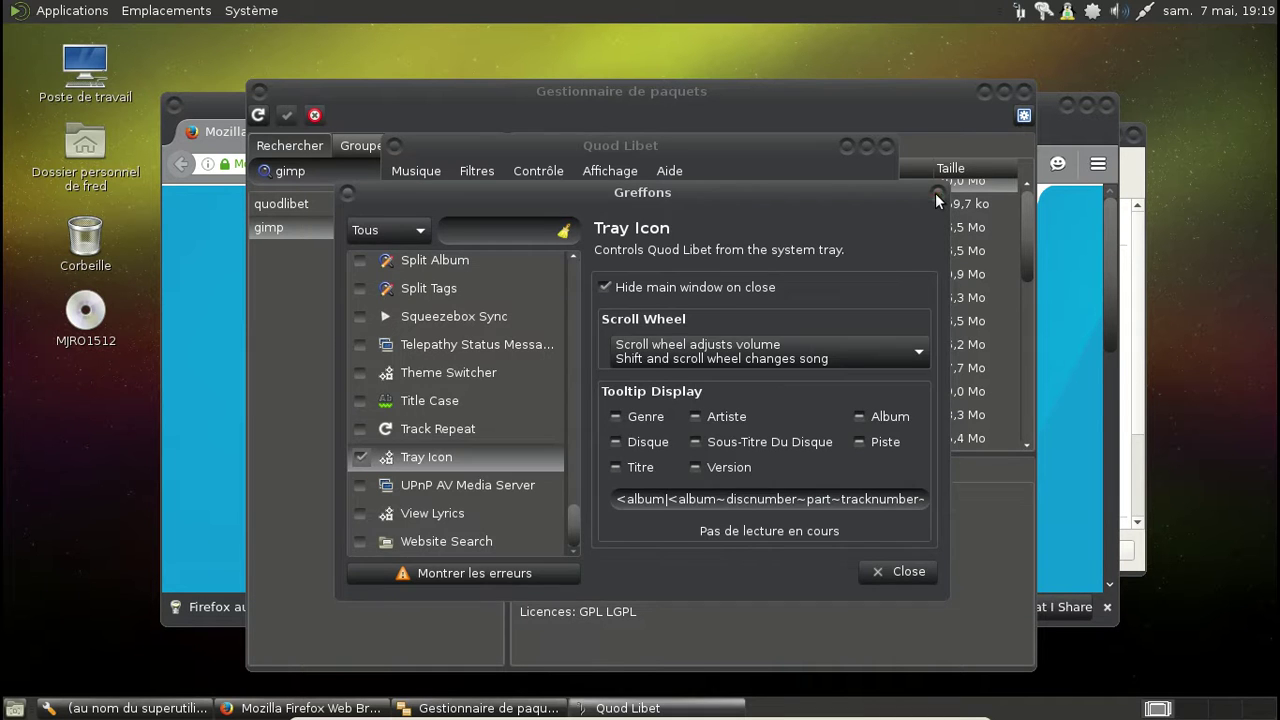
pyautogui.click(936, 192)
pyautogui.click(886, 148)
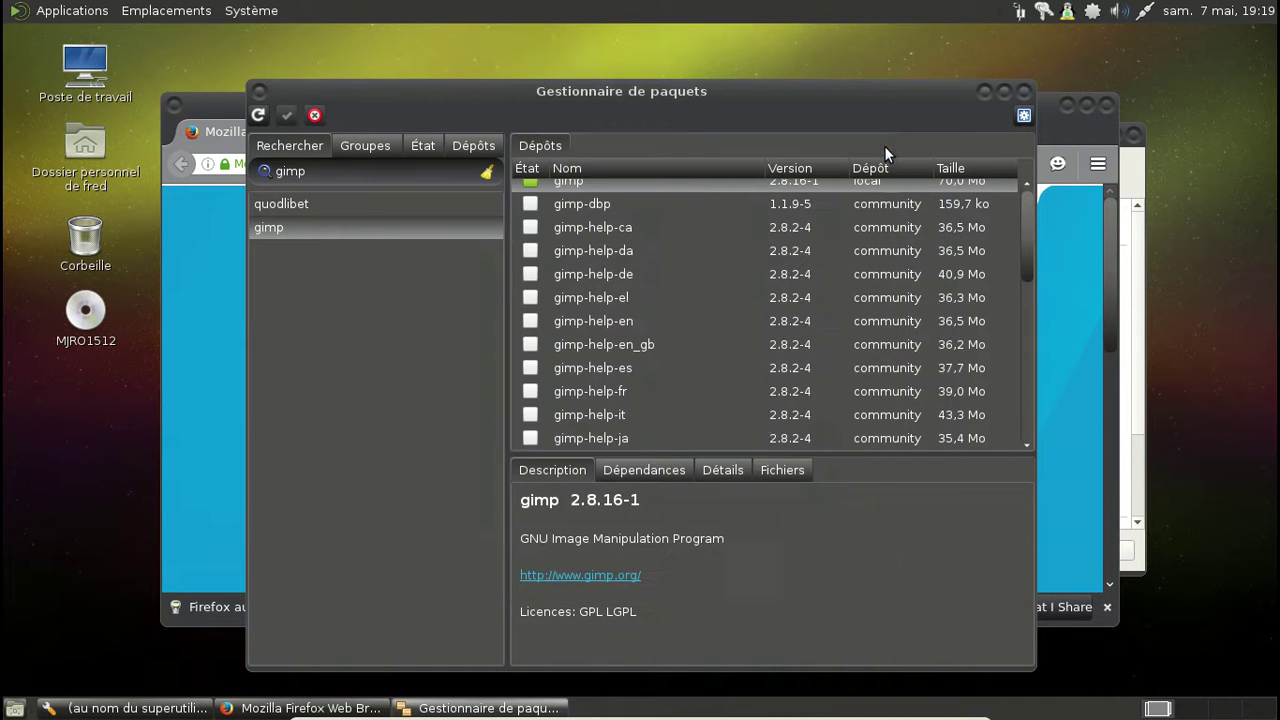
# Step: Quit Quod Libet from its tray menu and dismiss the applications menu
pyautogui.rightClick(1019, 11)
pyautogui.click(1046, 255)
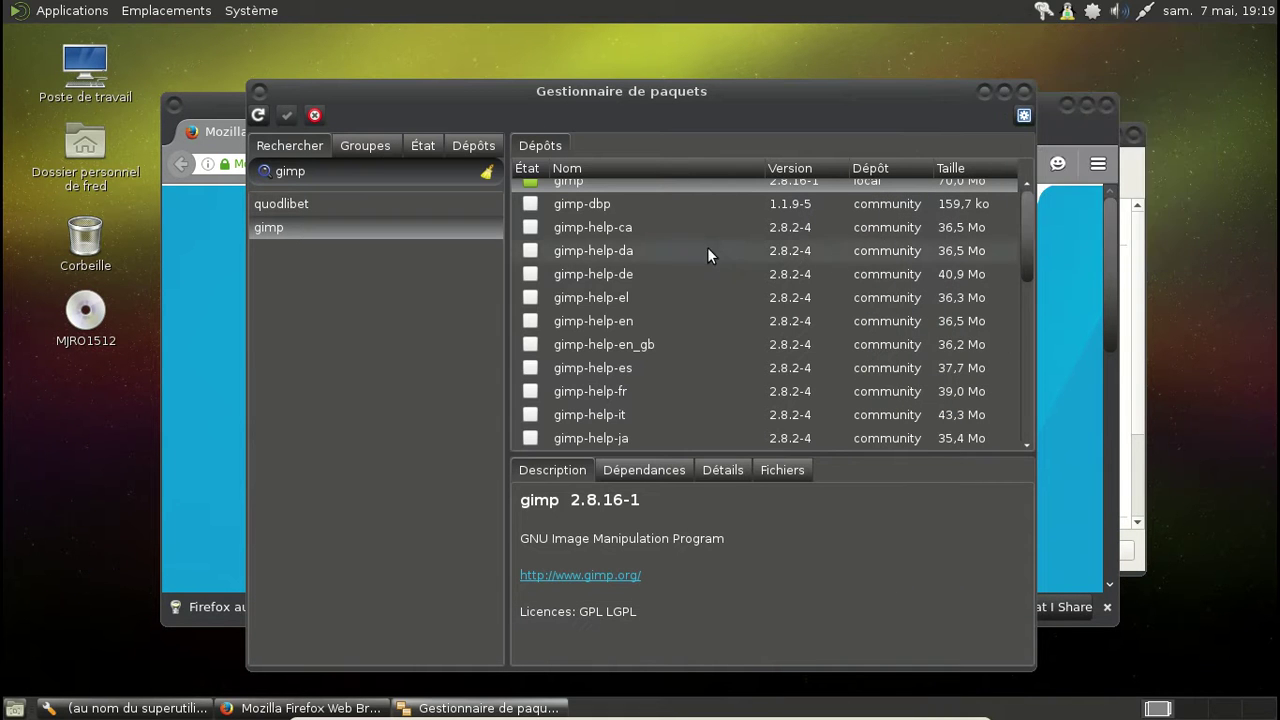
pyautogui.click(65, 11)
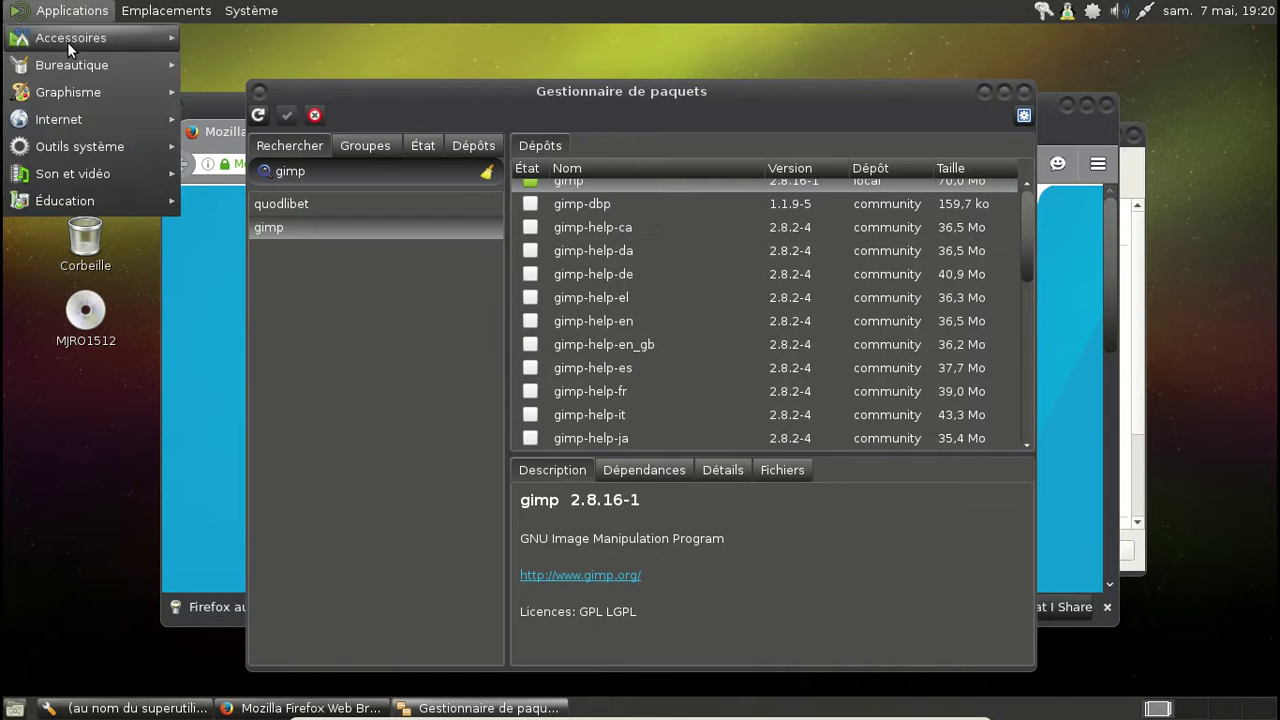
pyautogui.moveTo(84, 96)
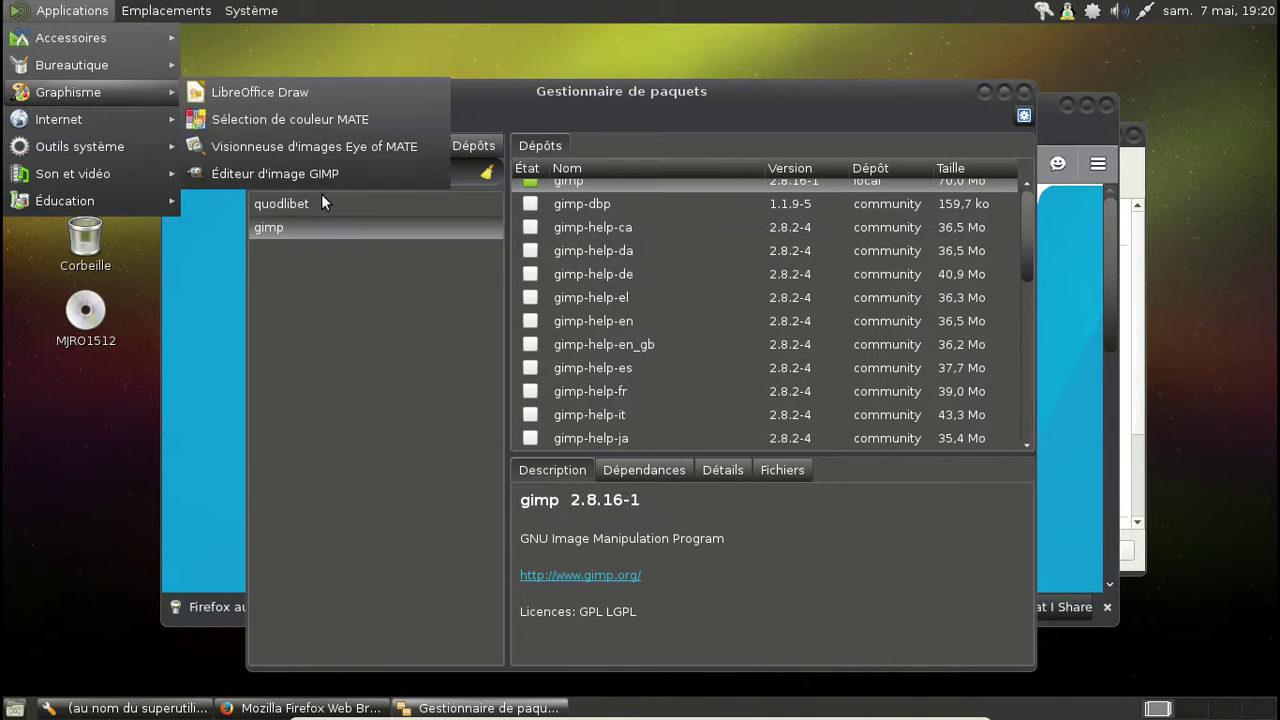
pyautogui.click(705, 87)
# Step: Search Pamac for mpv, mark it for installation, then apply and confirm the transaction
pyautogui.moveTo(368, 175); pyautogui.dragTo(269, 170)
pyautogui.write('mpv')
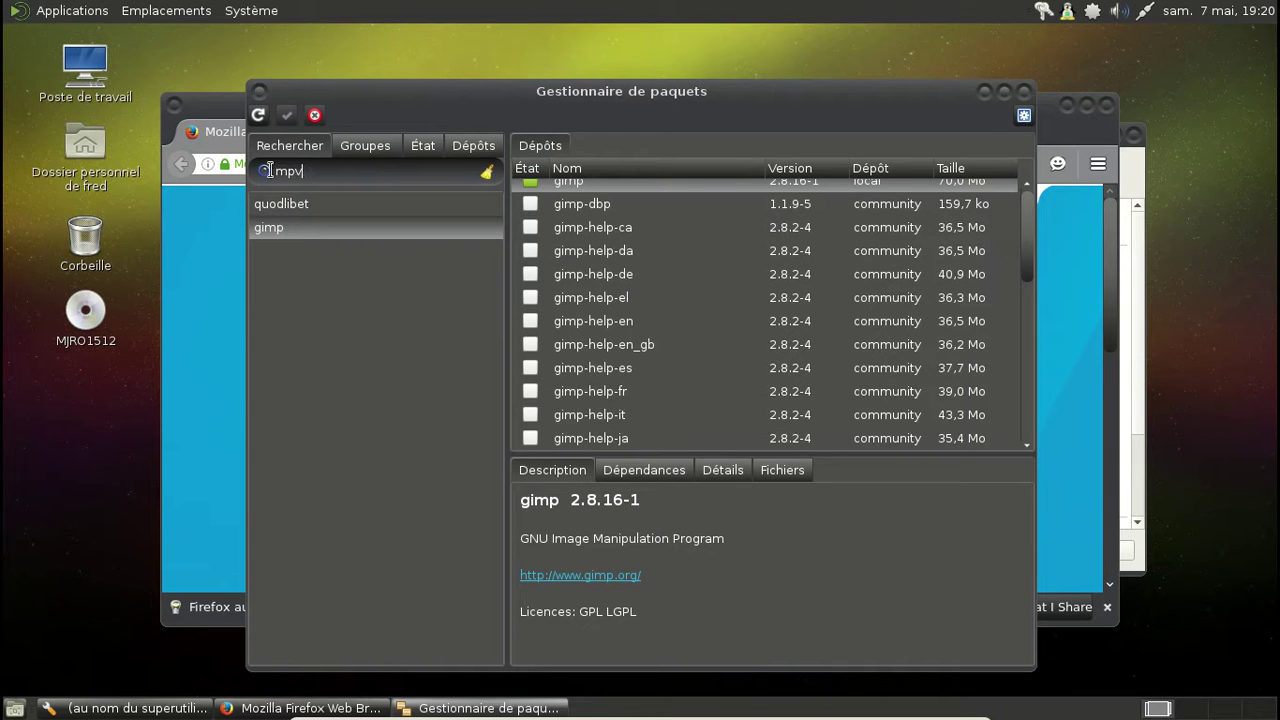
pyautogui.press('Return')
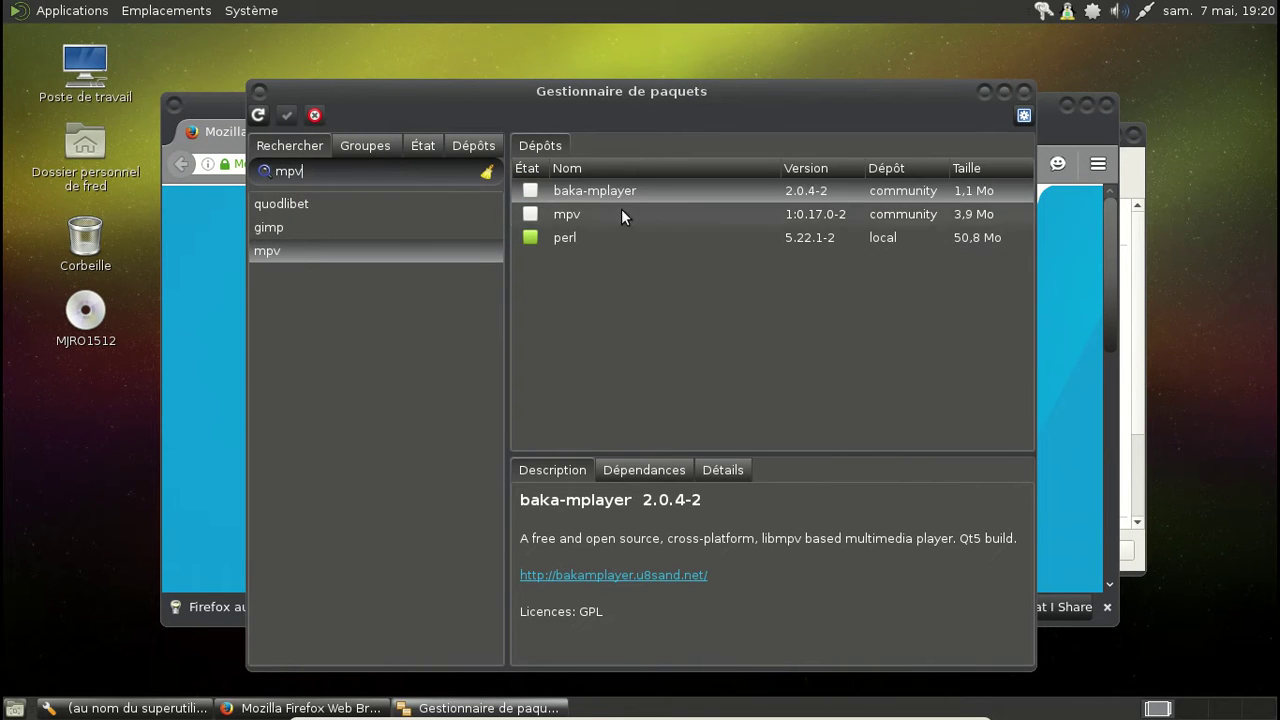
pyautogui.rightClick(621, 209)
pyautogui.click(684, 251)
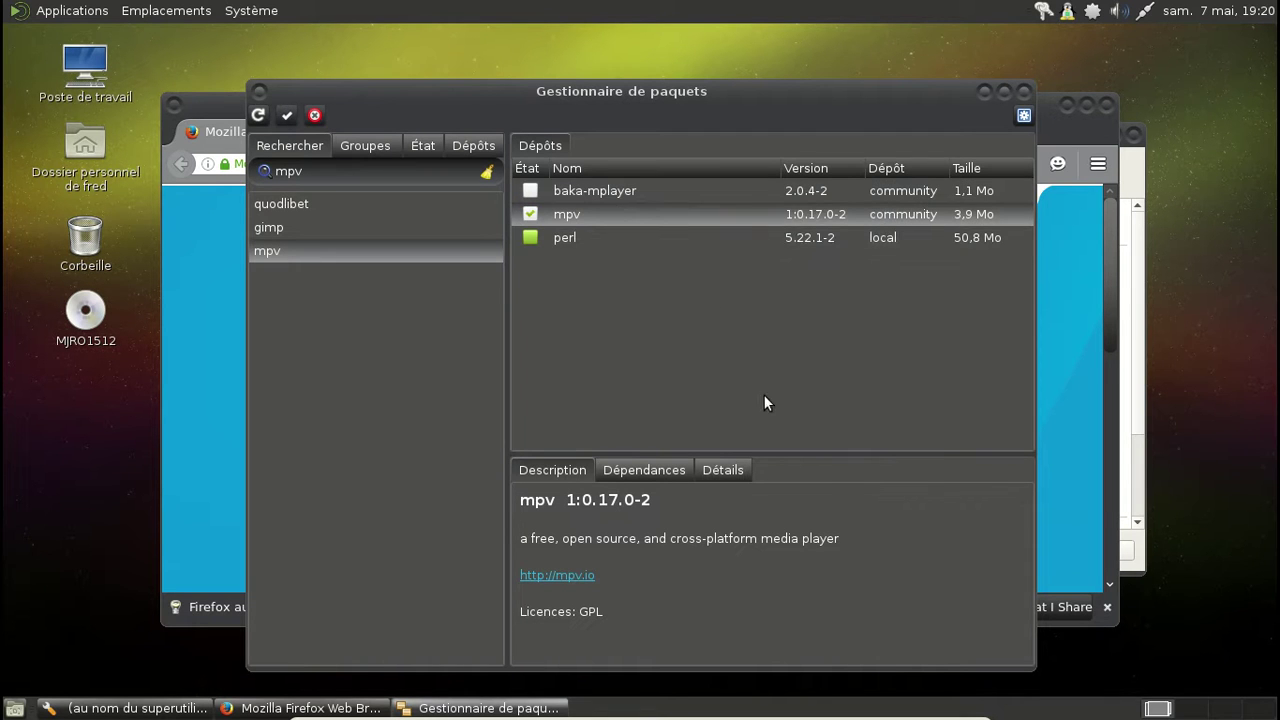
pyautogui.click(287, 115)
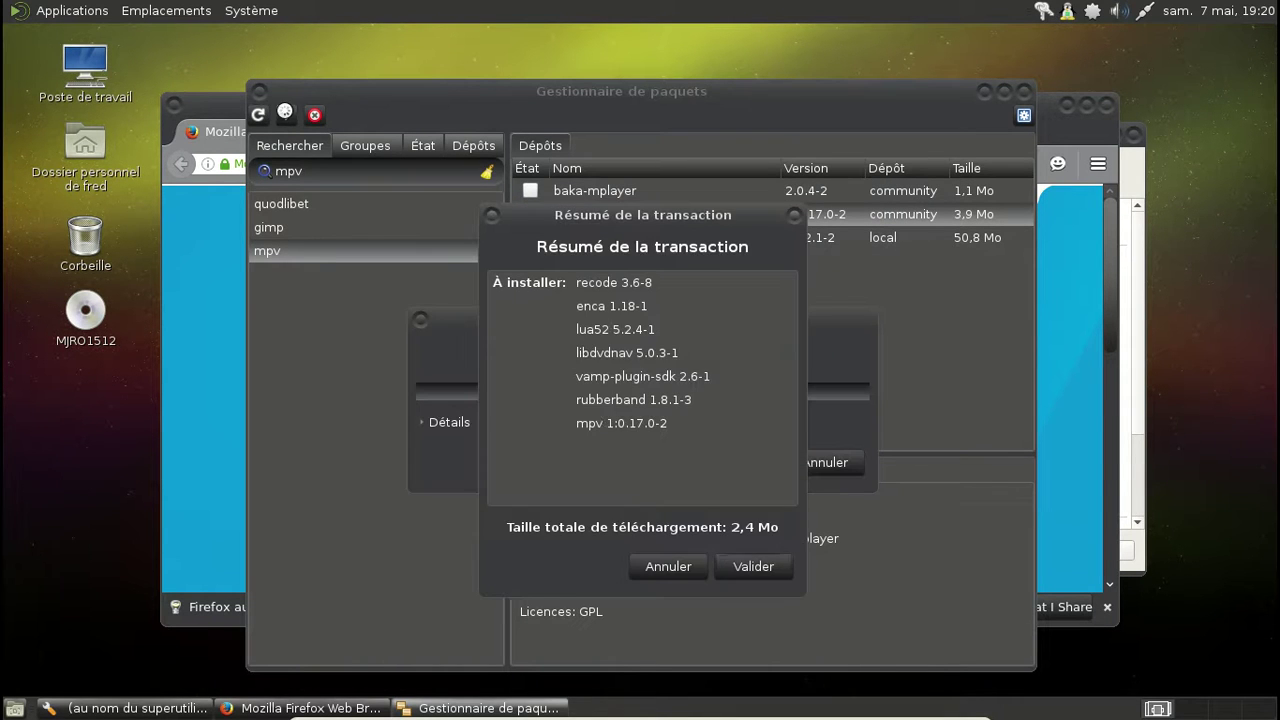
pyautogui.click(744, 565)
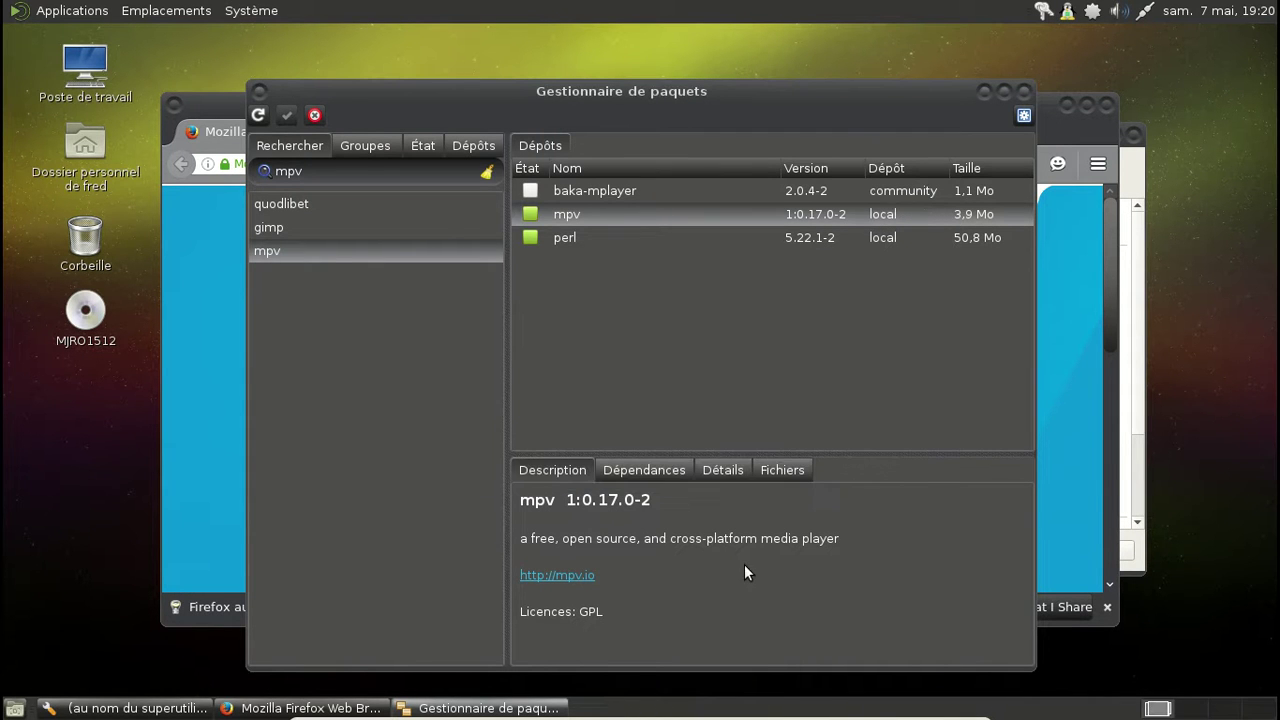
# Step: Close Pamac and Firefox's welcome and privacy tabs, then bring up the Firefox add-ons manager
pyautogui.click(1025, 92)
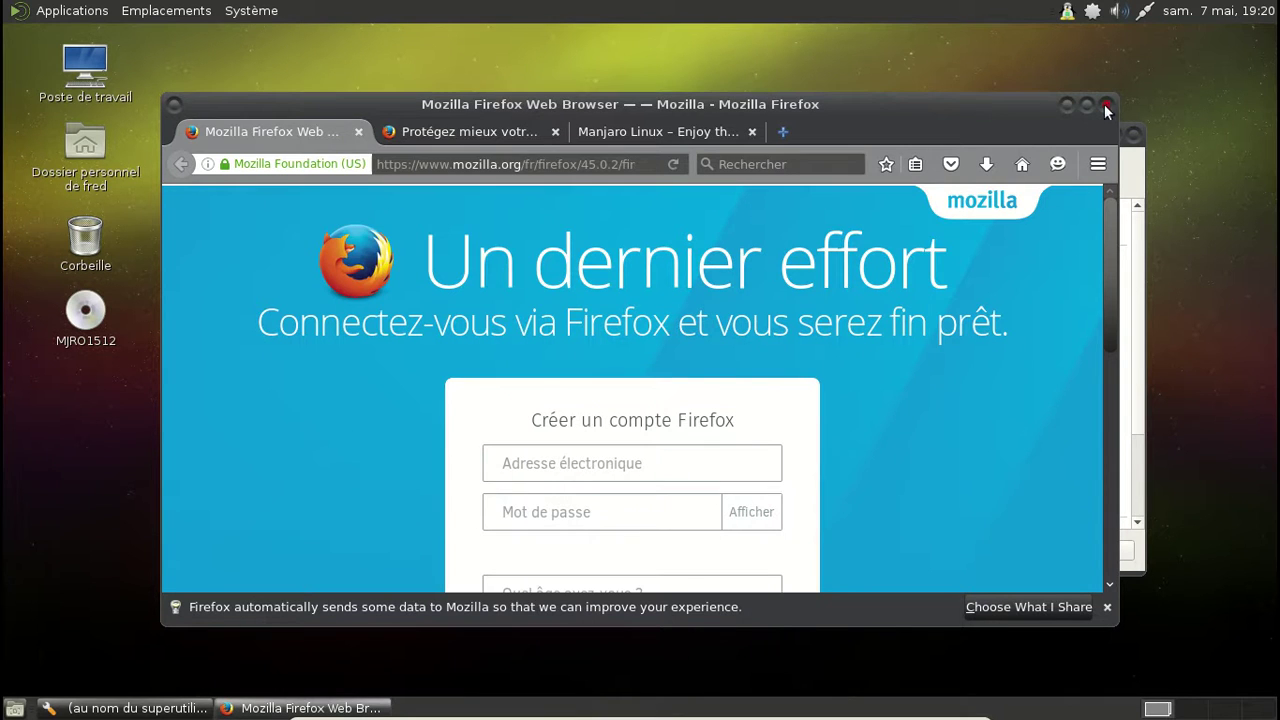
pyautogui.click(359, 132)
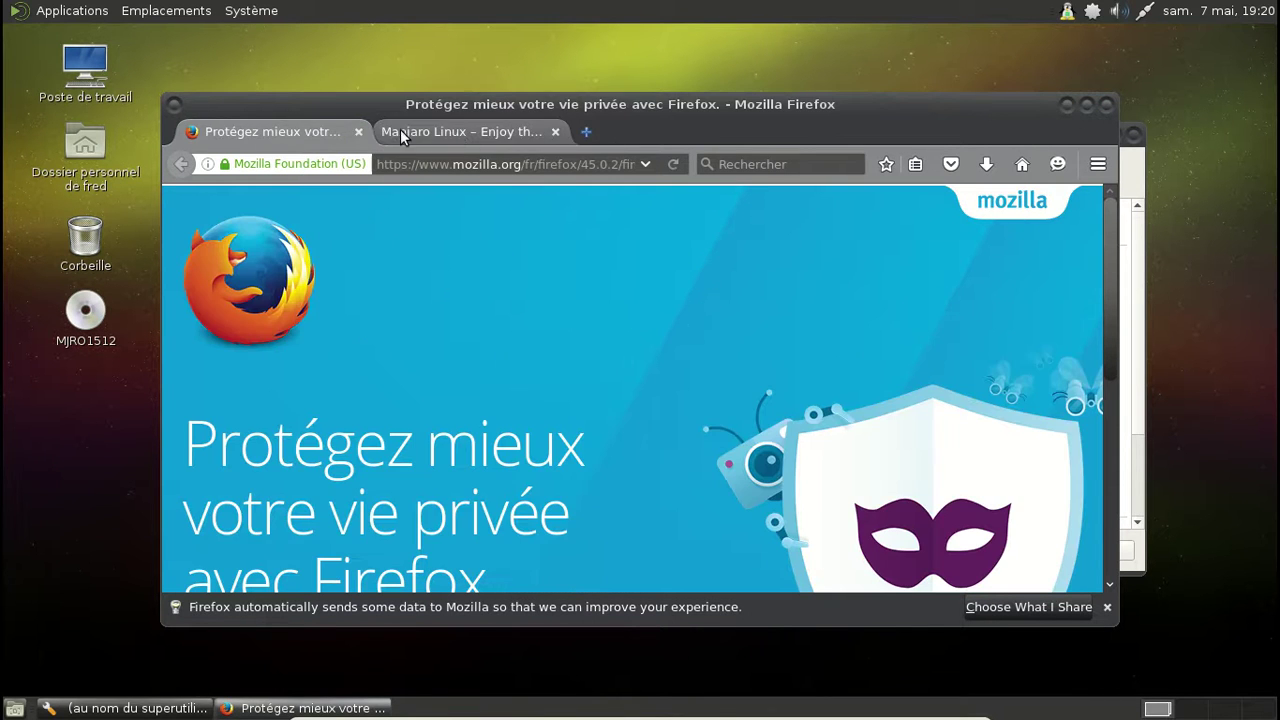
pyautogui.click(359, 132)
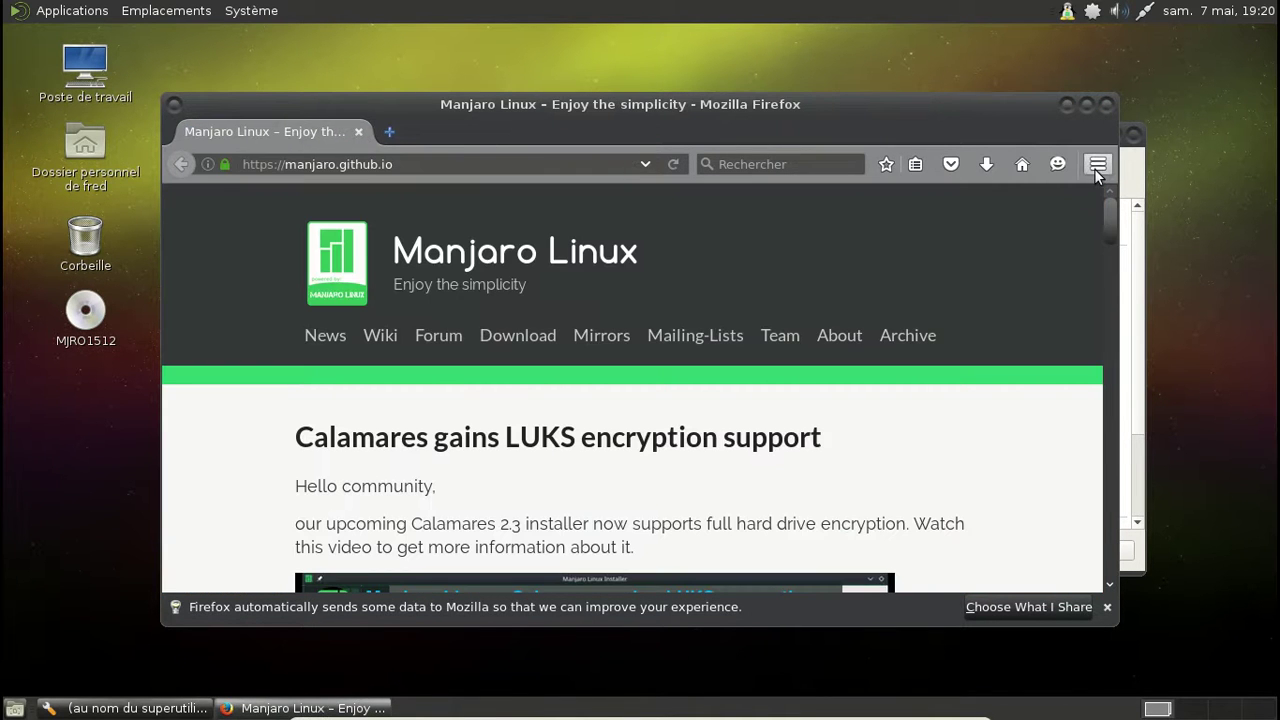
pyautogui.click(1097, 164)
pyautogui.click(1043, 642)
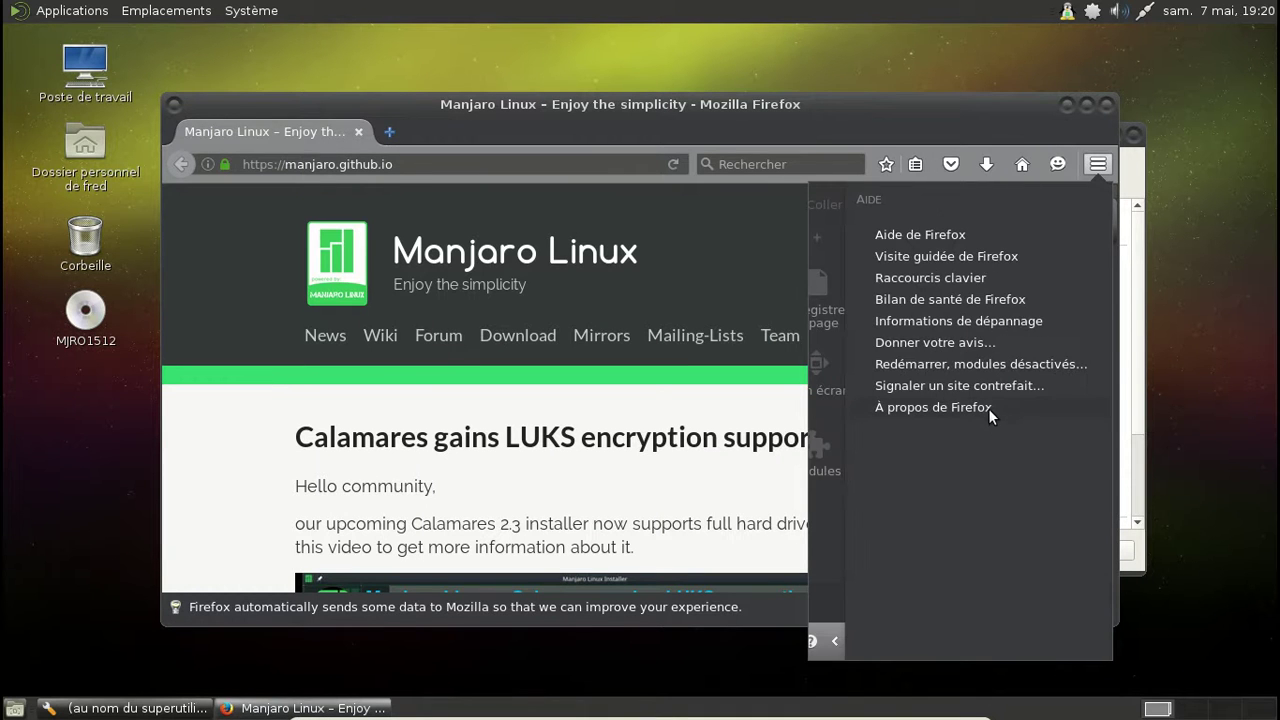
pyautogui.click(832, 643)
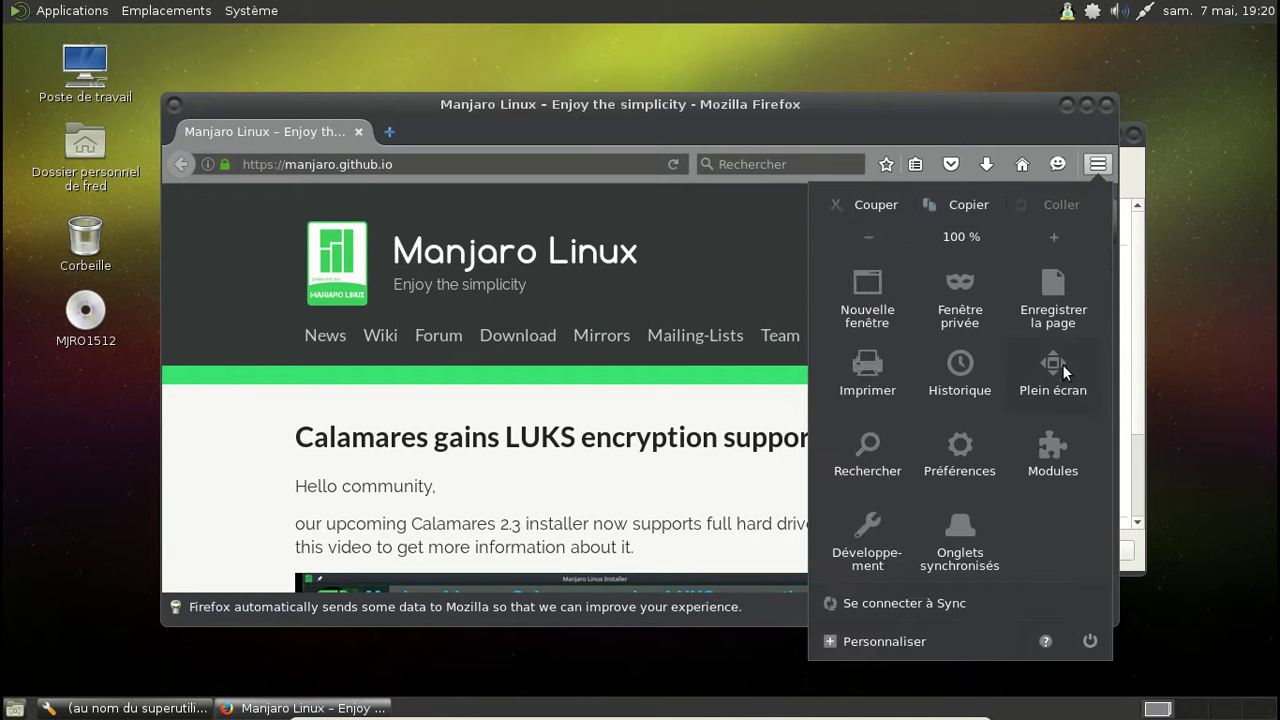
pyautogui.click(1030, 458)
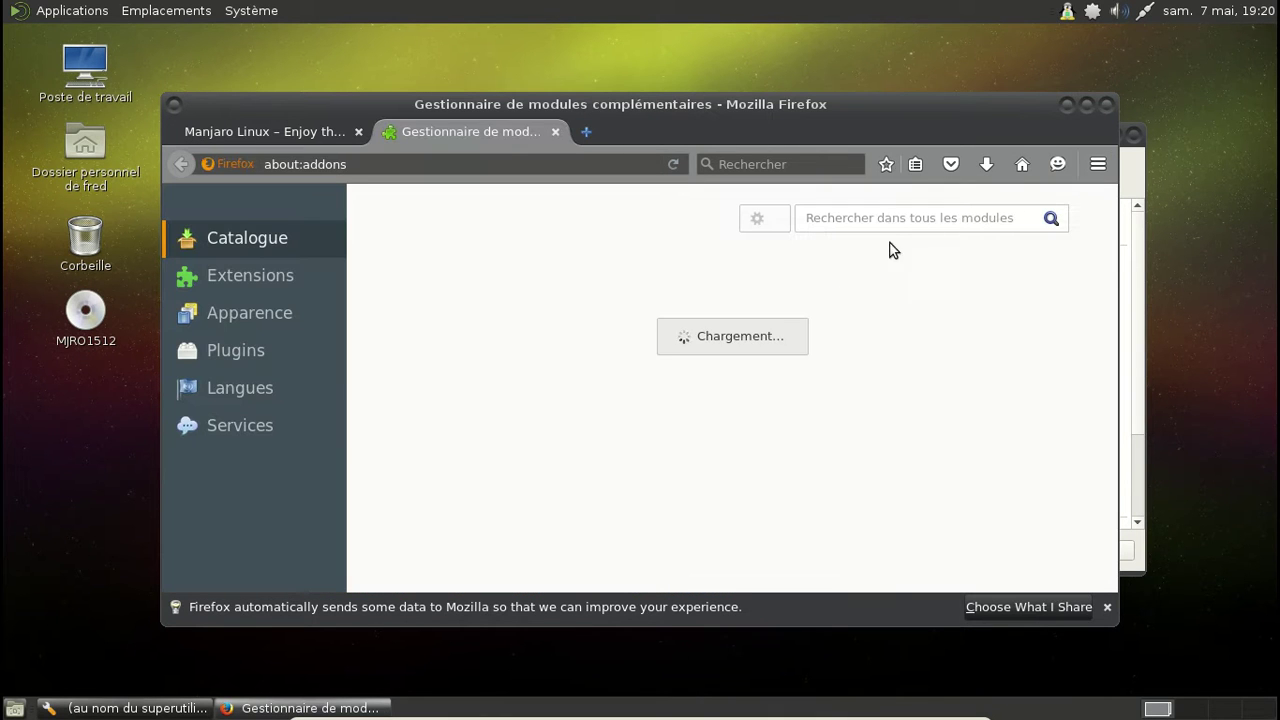
# Step: Search add-ons for 'ublock' and install uBlock Origin
pyautogui.click(884, 223)
pyautogui.write('ublmop')
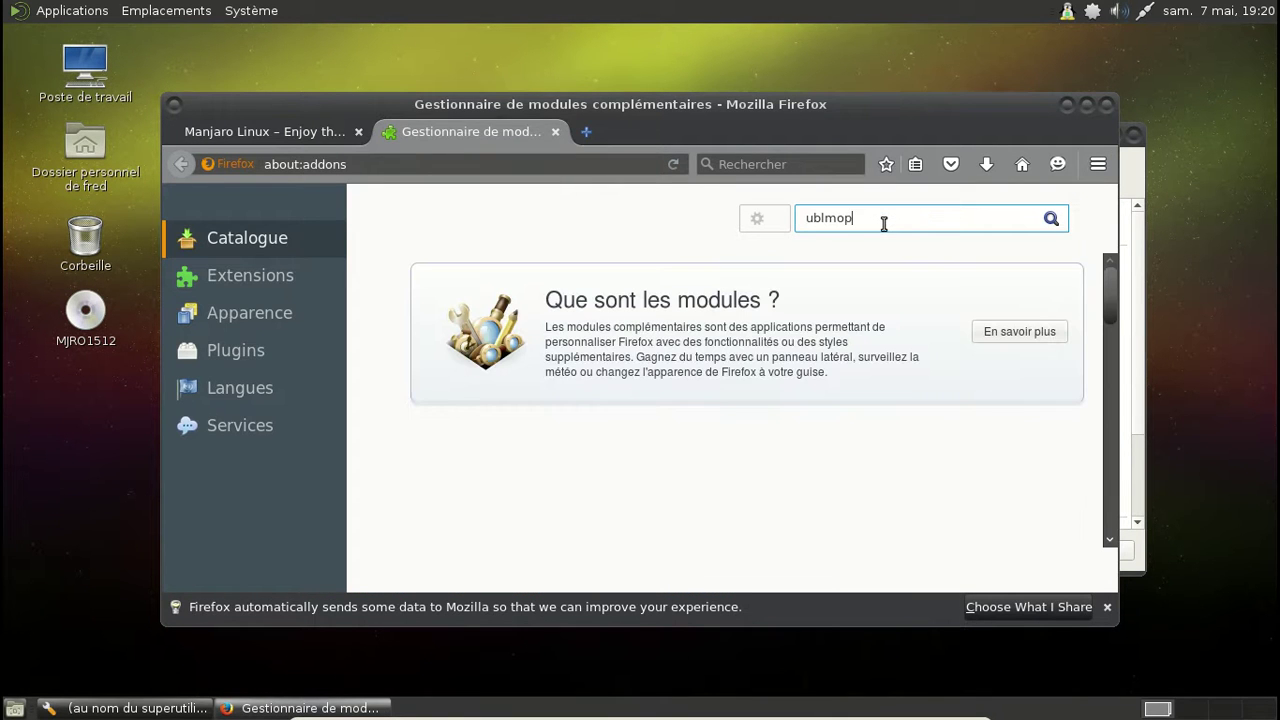
pyautogui.press('BackSpace')
pyautogui.press('BackSpace')
pyautogui.press('BackSpace')
pyautogui.write('ock')
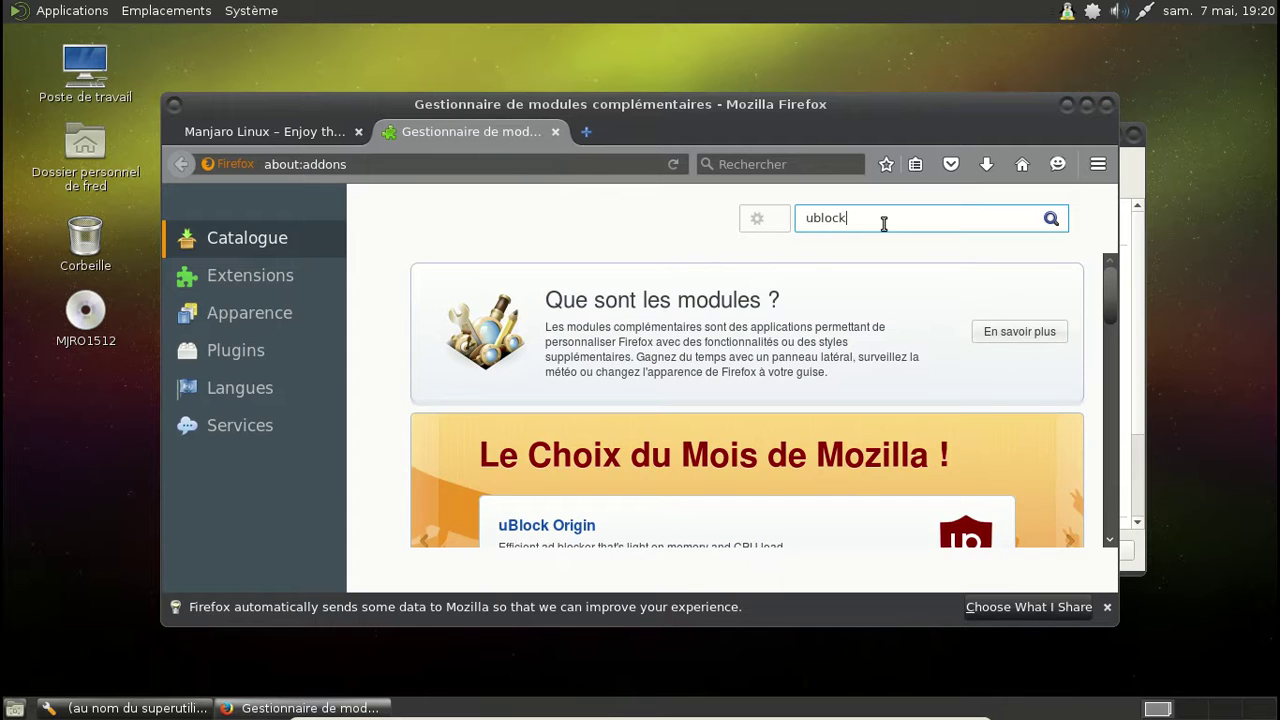
pyautogui.press('Return')
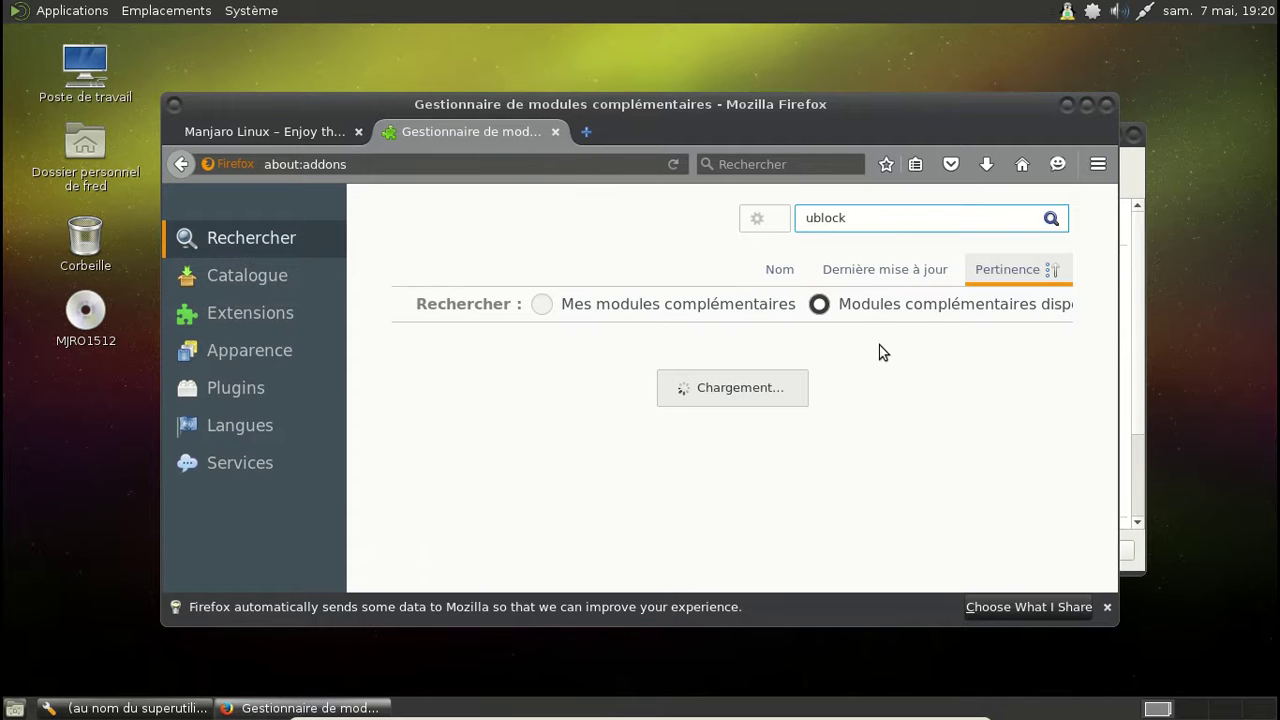
pyautogui.click(1007, 355)
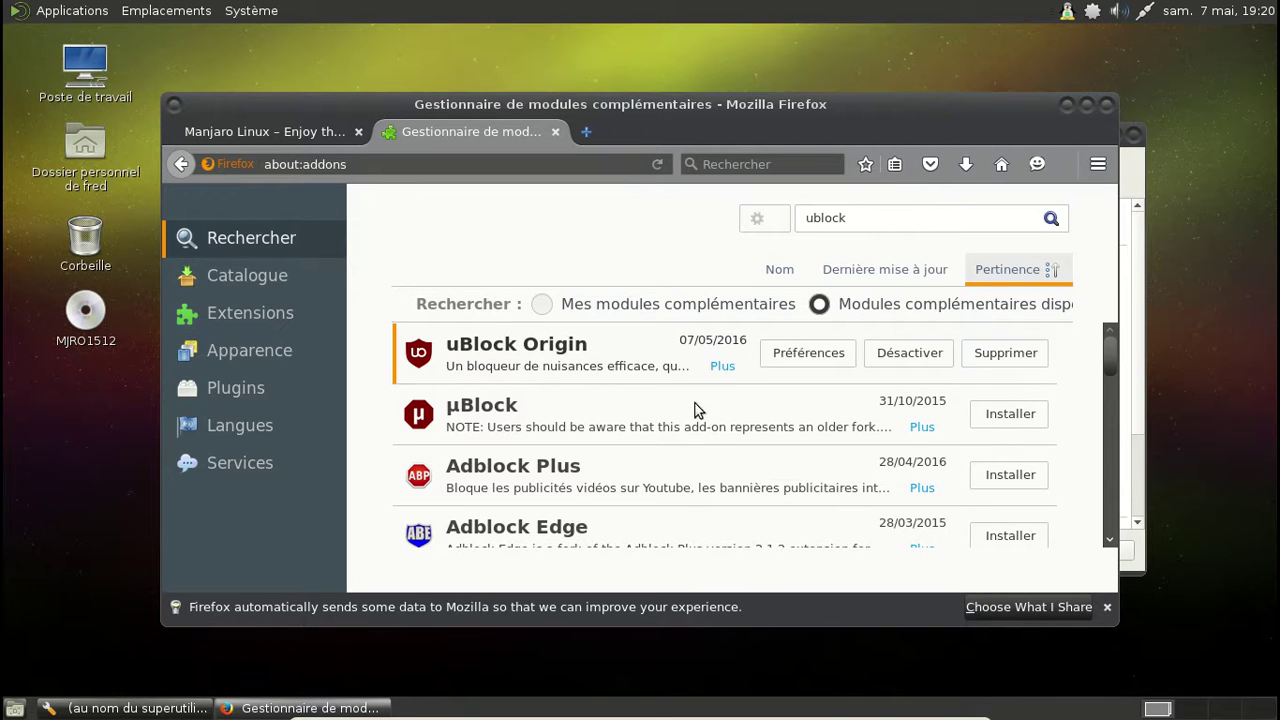
# Step: Launch mpv Media Player from Son et vidéo, close it, then close the add-ons tab and Firefox
pyautogui.click(90, 12)
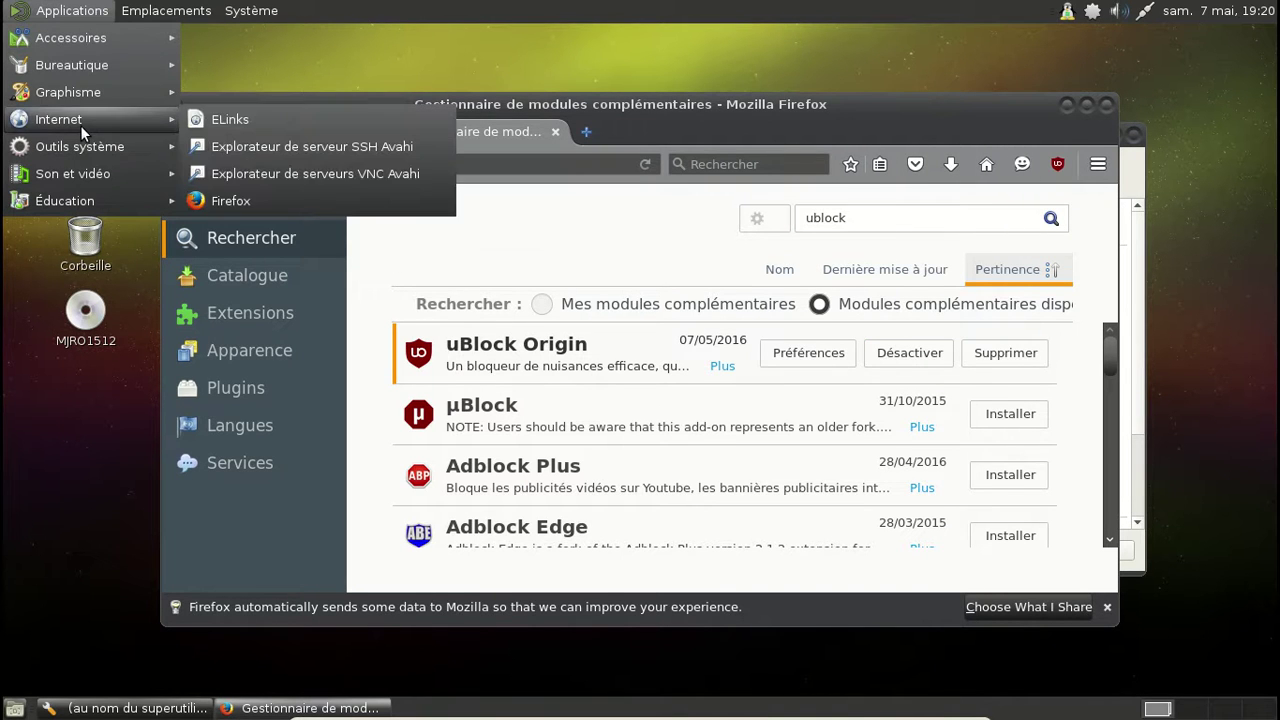
pyautogui.moveTo(96, 176)
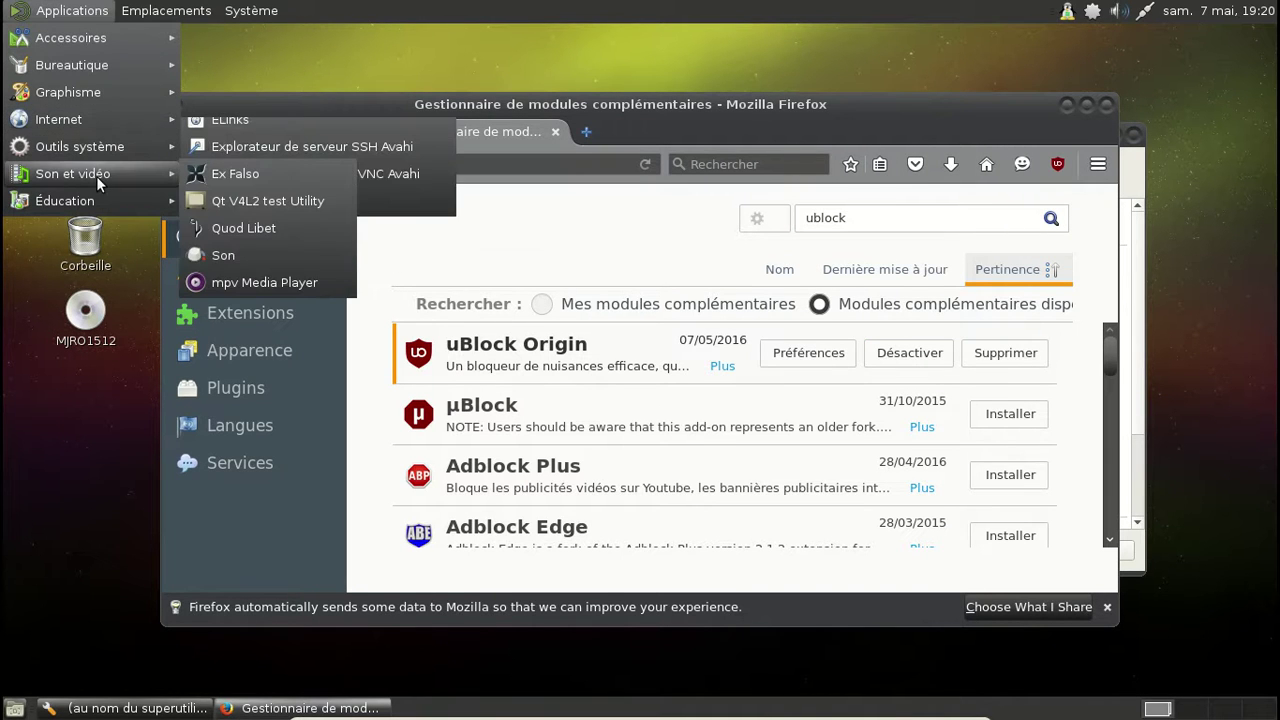
pyautogui.click(286, 282)
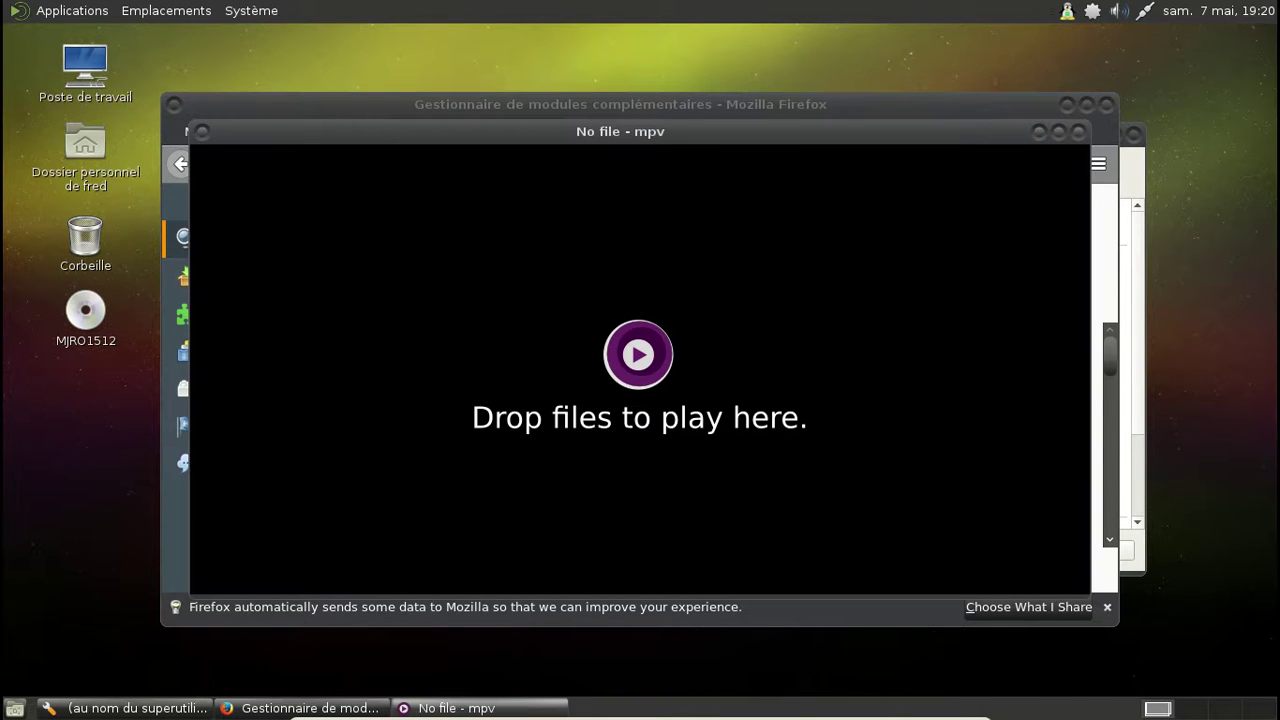
pyautogui.click(1072, 131)
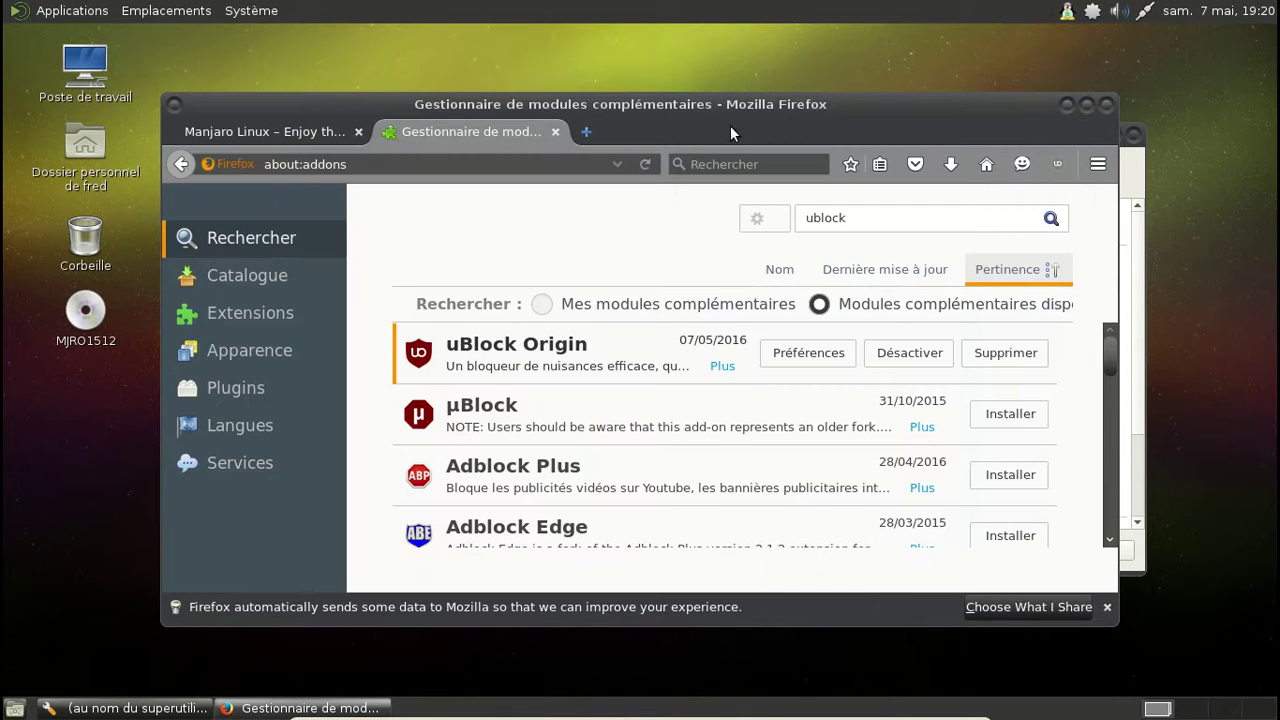
pyautogui.click(553, 133)
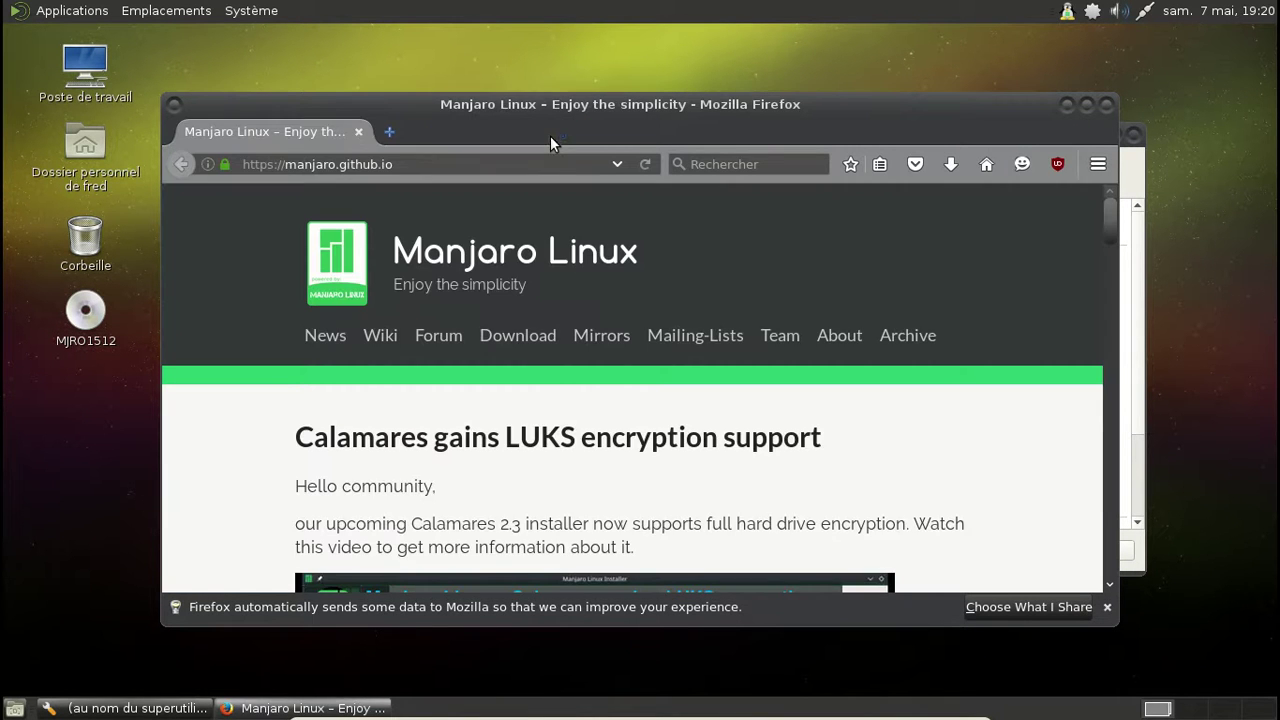
pyautogui.click(1105, 104)
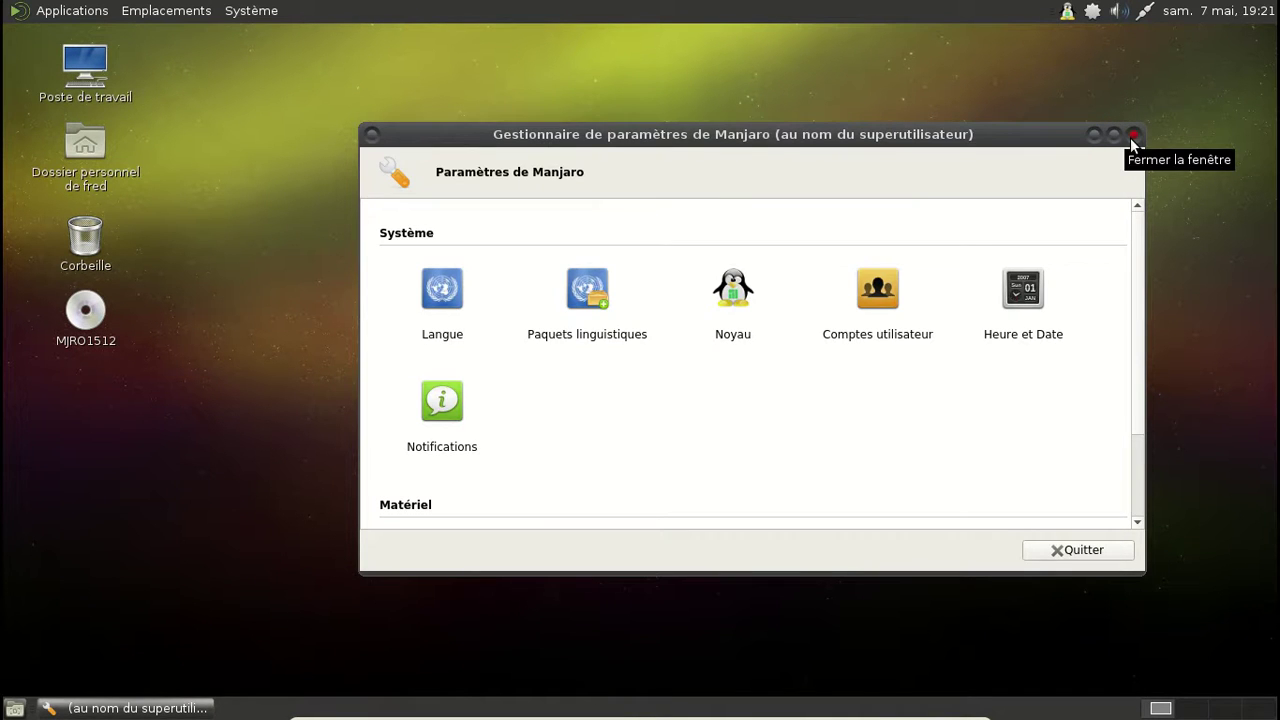
# Step: Close Manjaro Settings Manager and look through the Applications, Places and System menus
pyautogui.click(1132, 140)
pyautogui.click(65, 14)
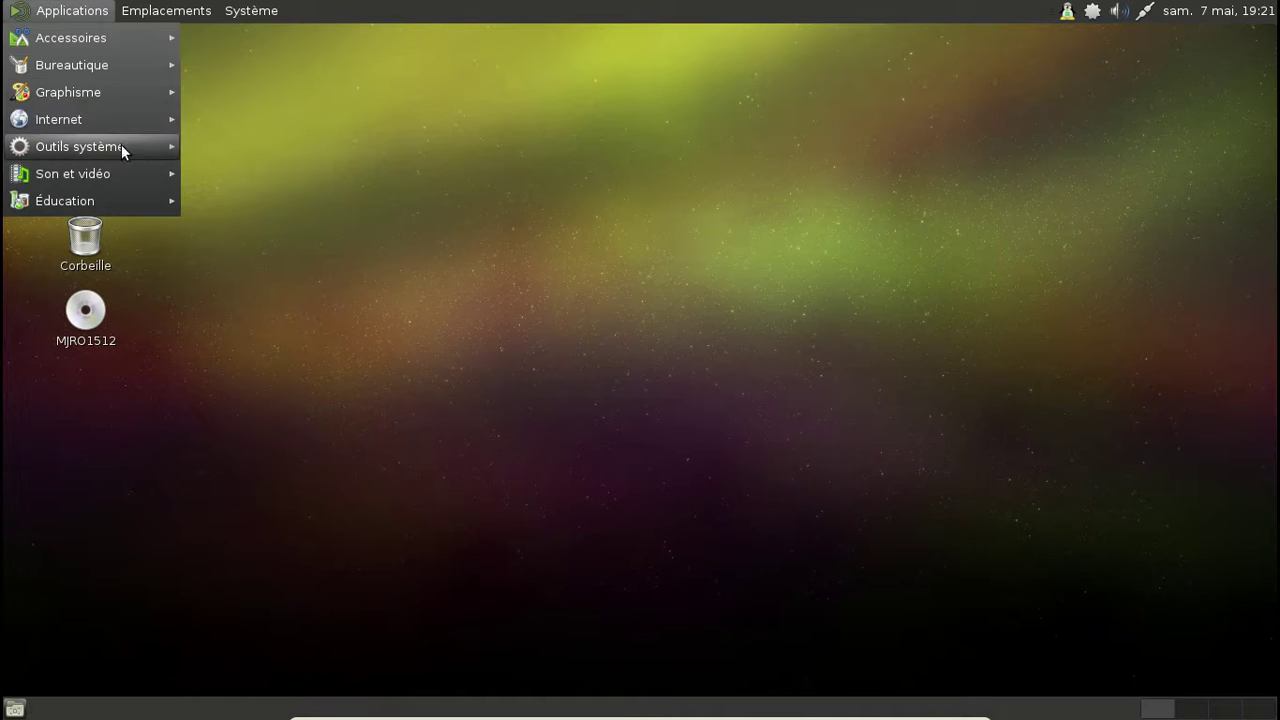
pyautogui.moveTo(122, 149)
pyautogui.moveTo(102, 114)
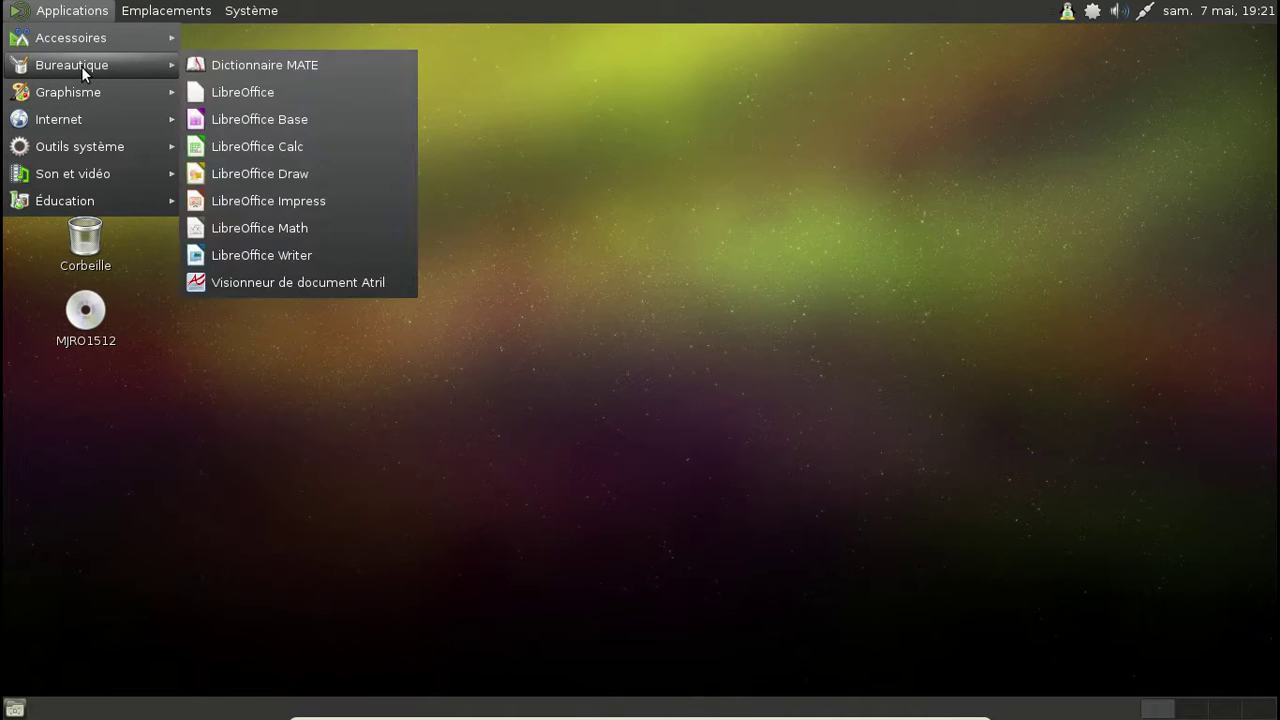
pyautogui.click(171, 17)
pyautogui.click(255, 11)
pyautogui.click(258, 11)
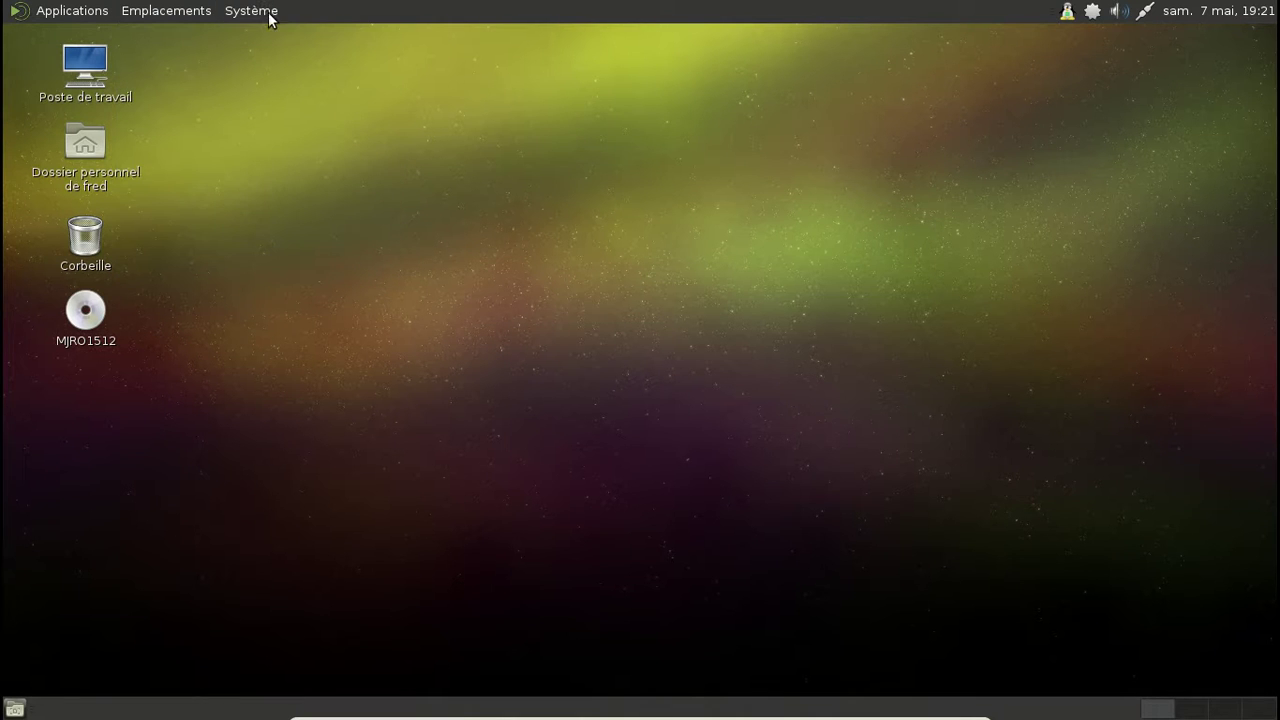
# Step: Relaunch Manjaro Settings Manager with the administrator password and install the Linux 4.4.8-1 kernel
pyautogui.click(1066, 12)
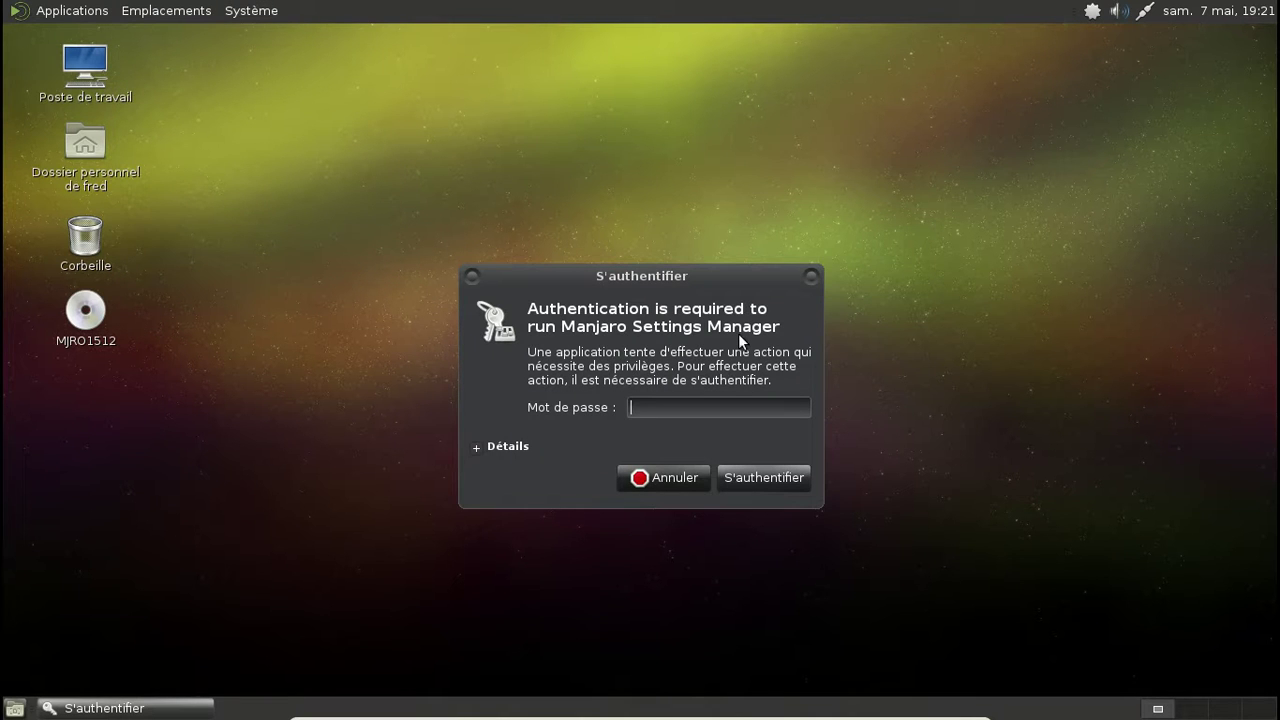
pyautogui.write('manjaro')
pyautogui.press('Return')
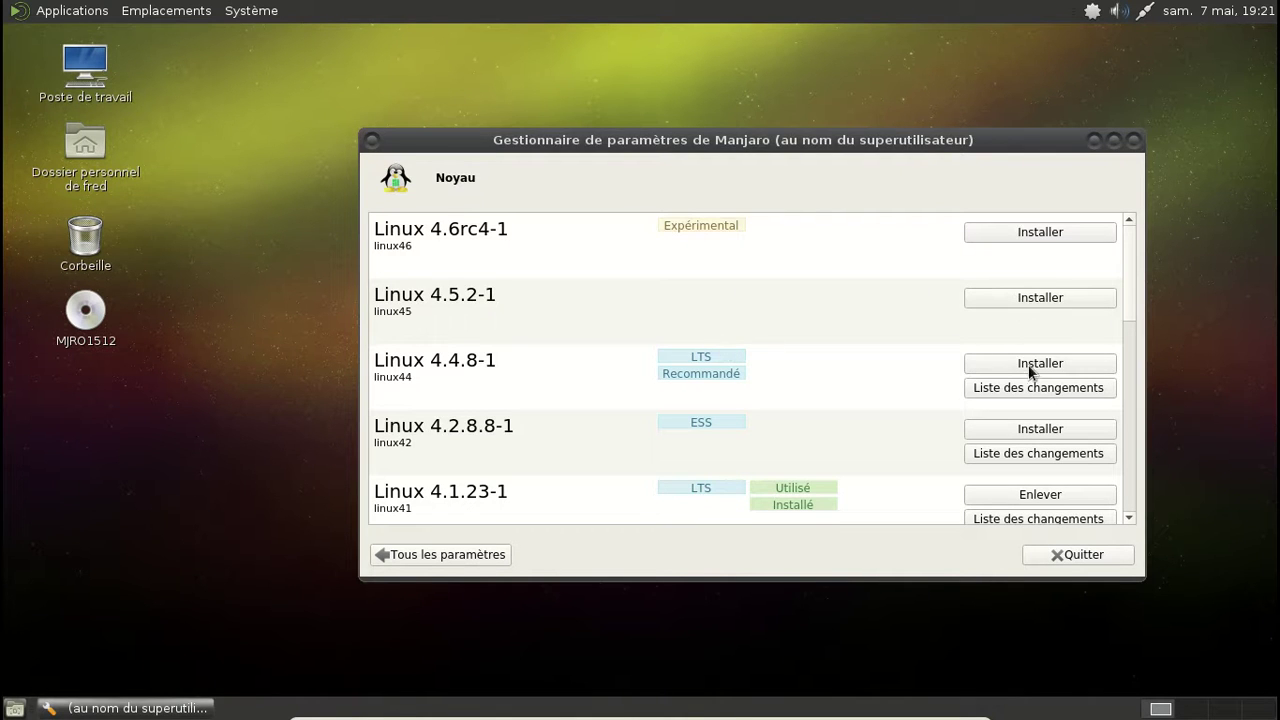
pyautogui.click(1032, 366)
pyautogui.click(565, 353)
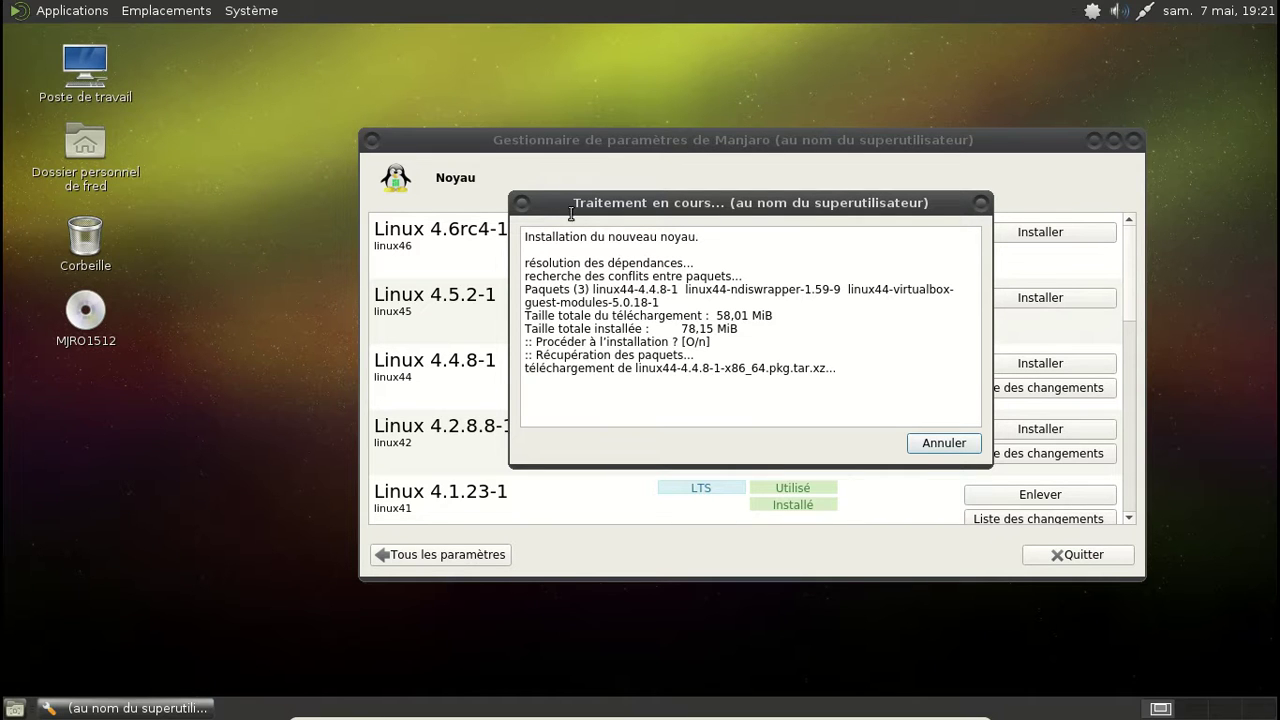
# Step: Clear the recent documents list via Emplacements > Documents récents and confirm Vider
pyautogui.click(200, 10)
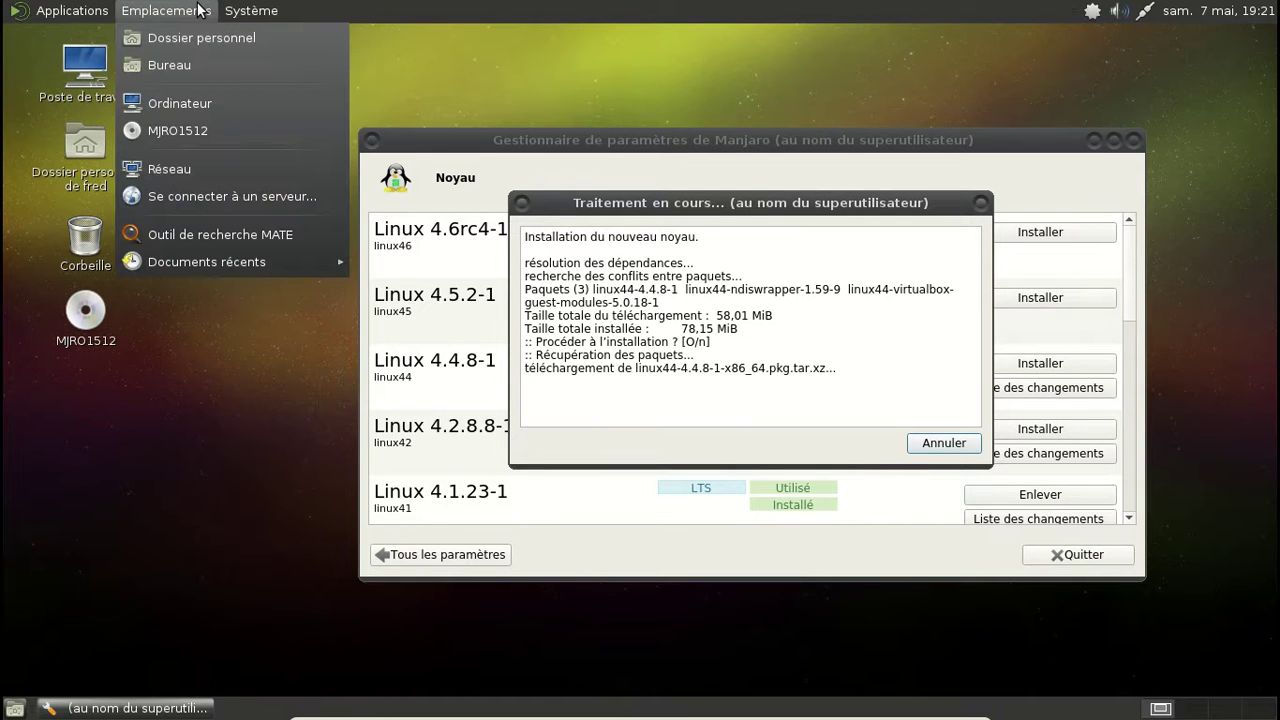
pyautogui.moveTo(260, 269)
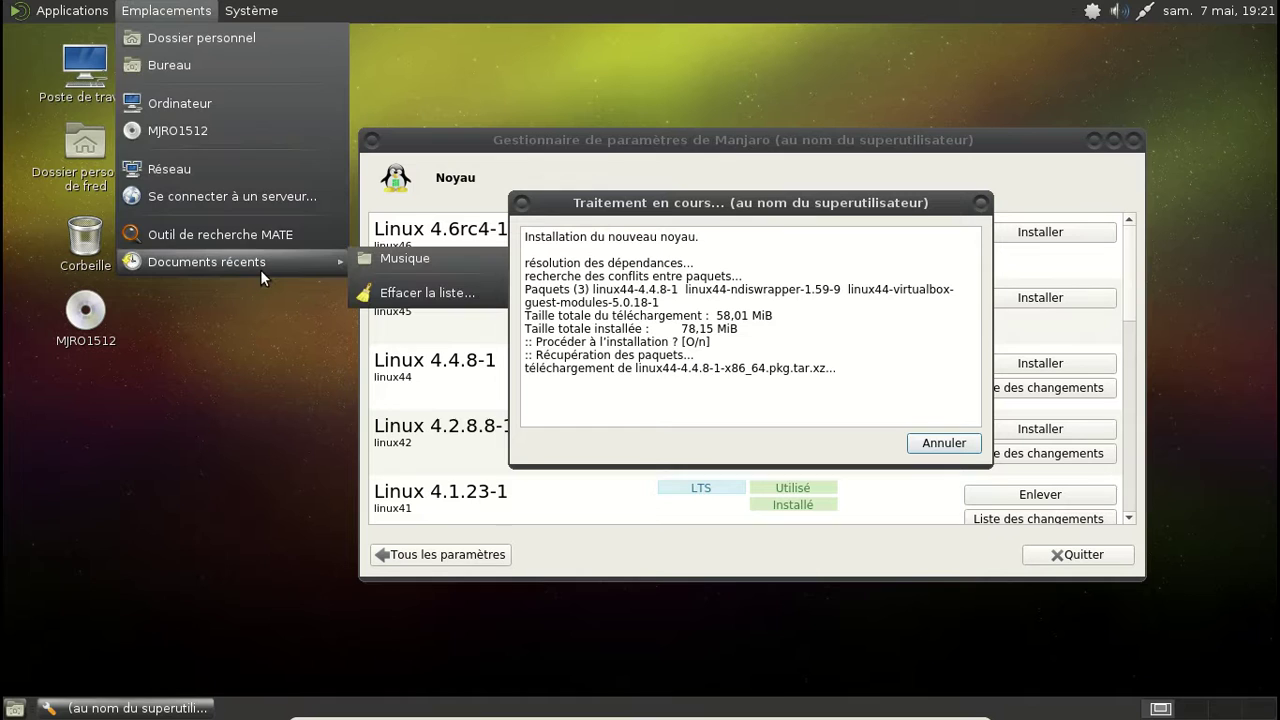
pyautogui.click(430, 290)
pyautogui.click(875, 430)
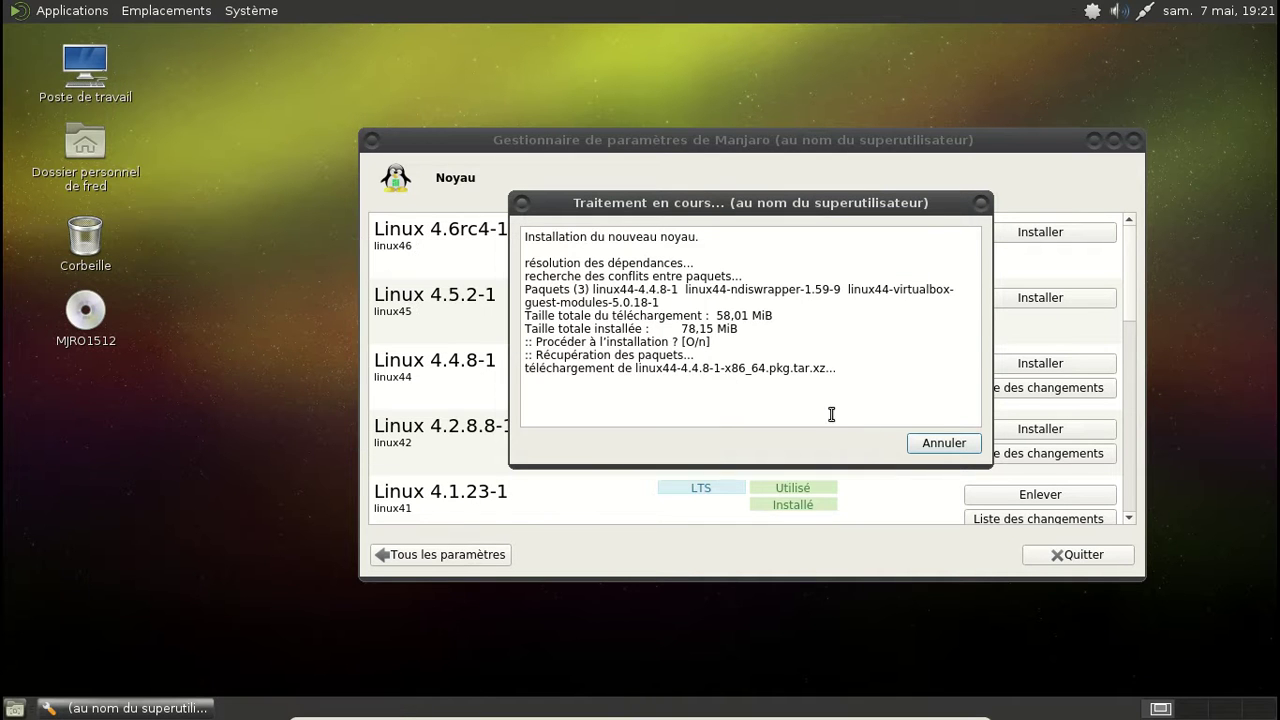
# Step: Browse the applications menu categories while the kernel installation finishes, then dismiss it
pyautogui.click(55, 10)
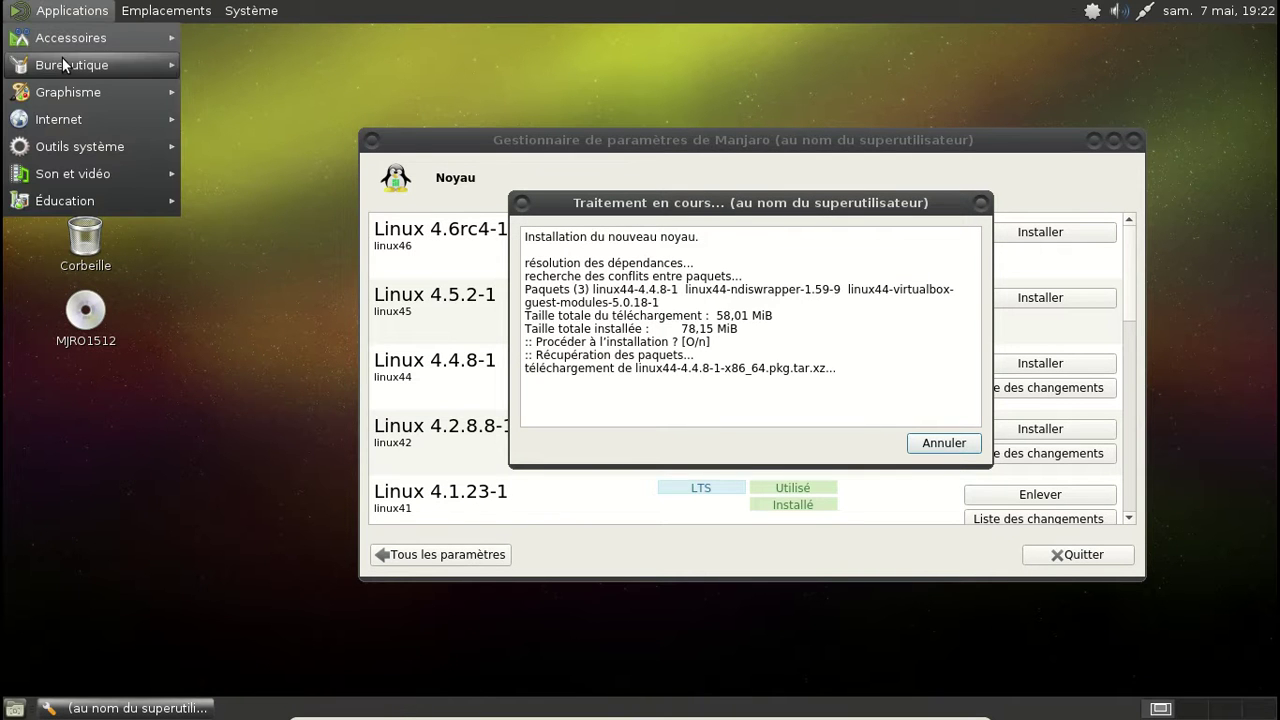
pyautogui.moveTo(62, 57)
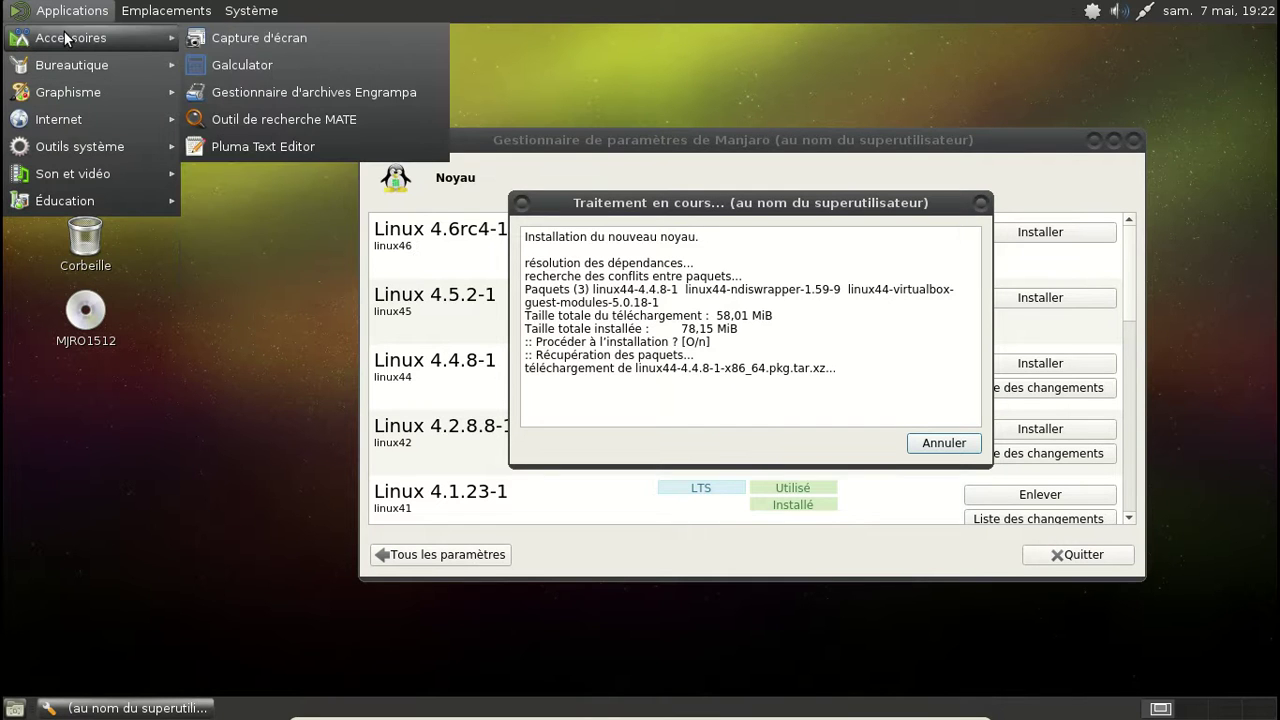
pyautogui.moveTo(77, 95)
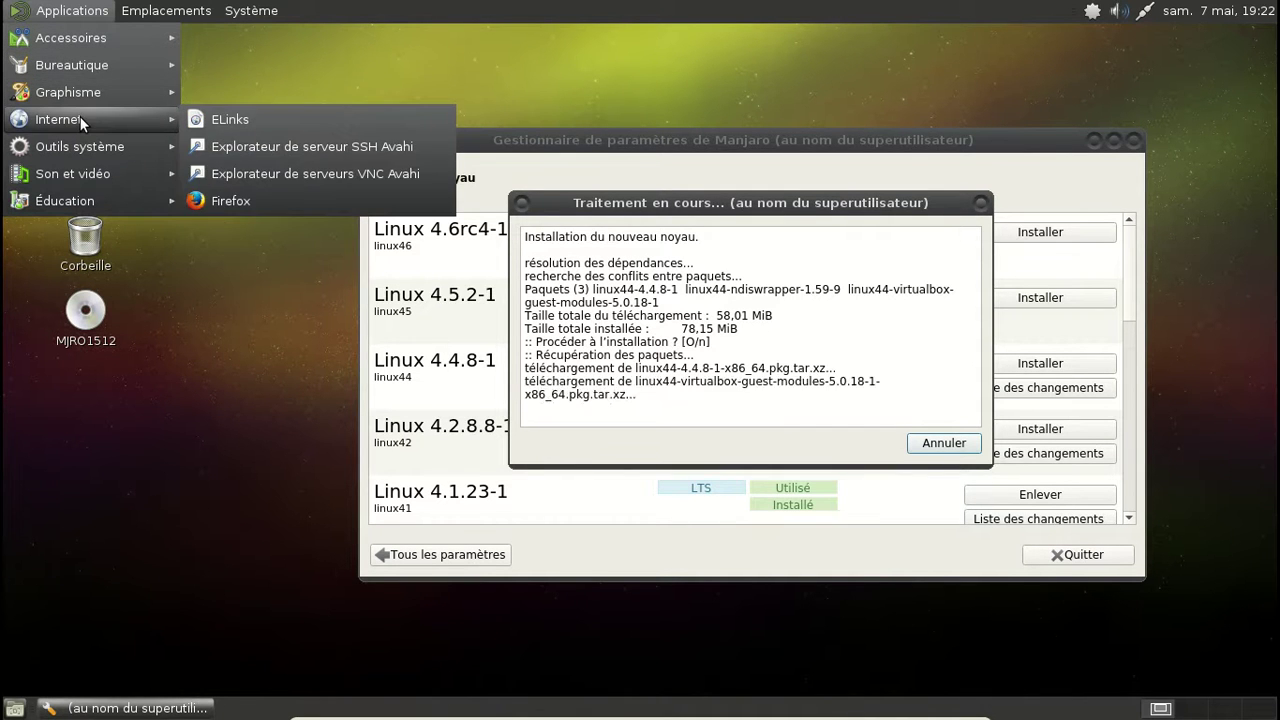
pyautogui.moveTo(78, 140)
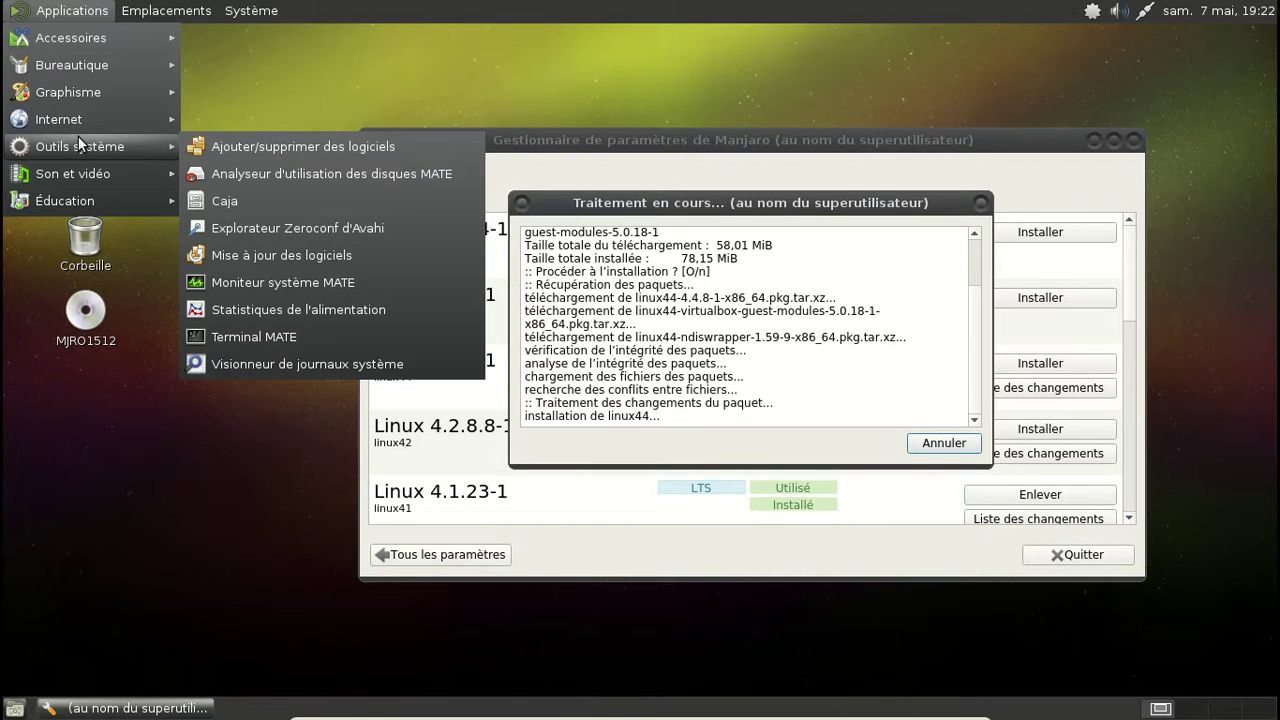
pyautogui.moveTo(70, 172)
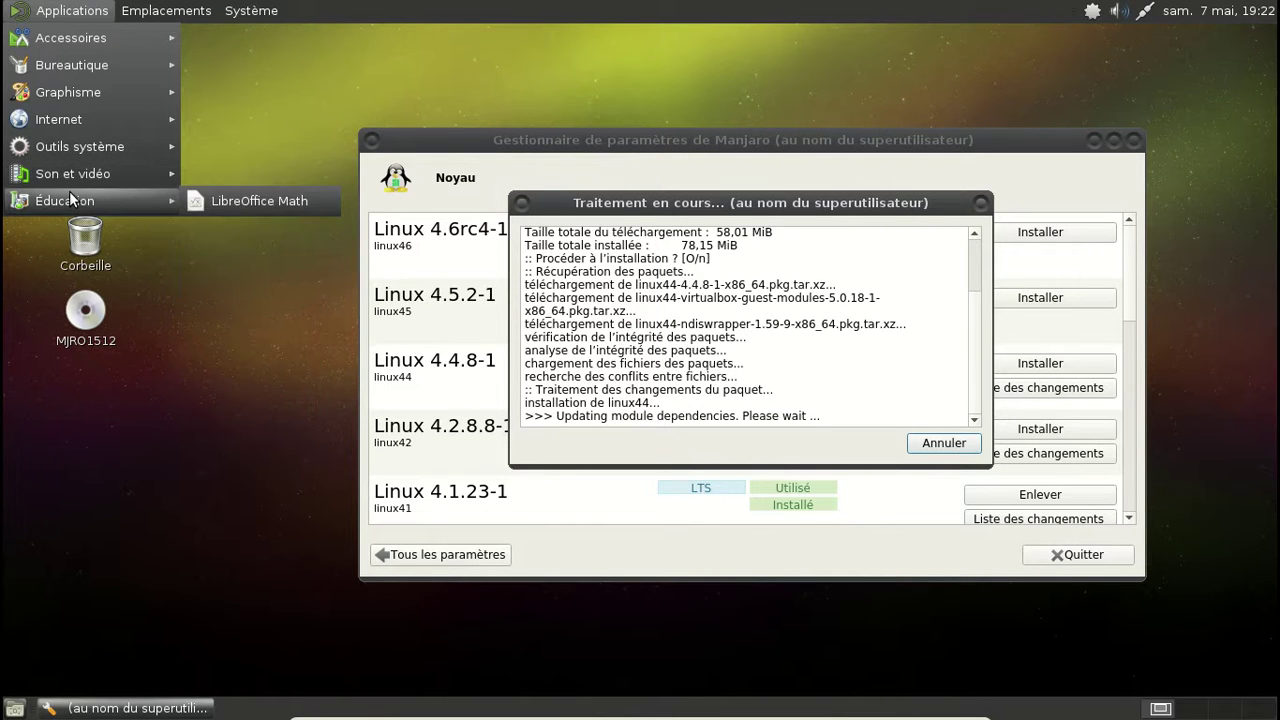
pyautogui.click(242, 121)
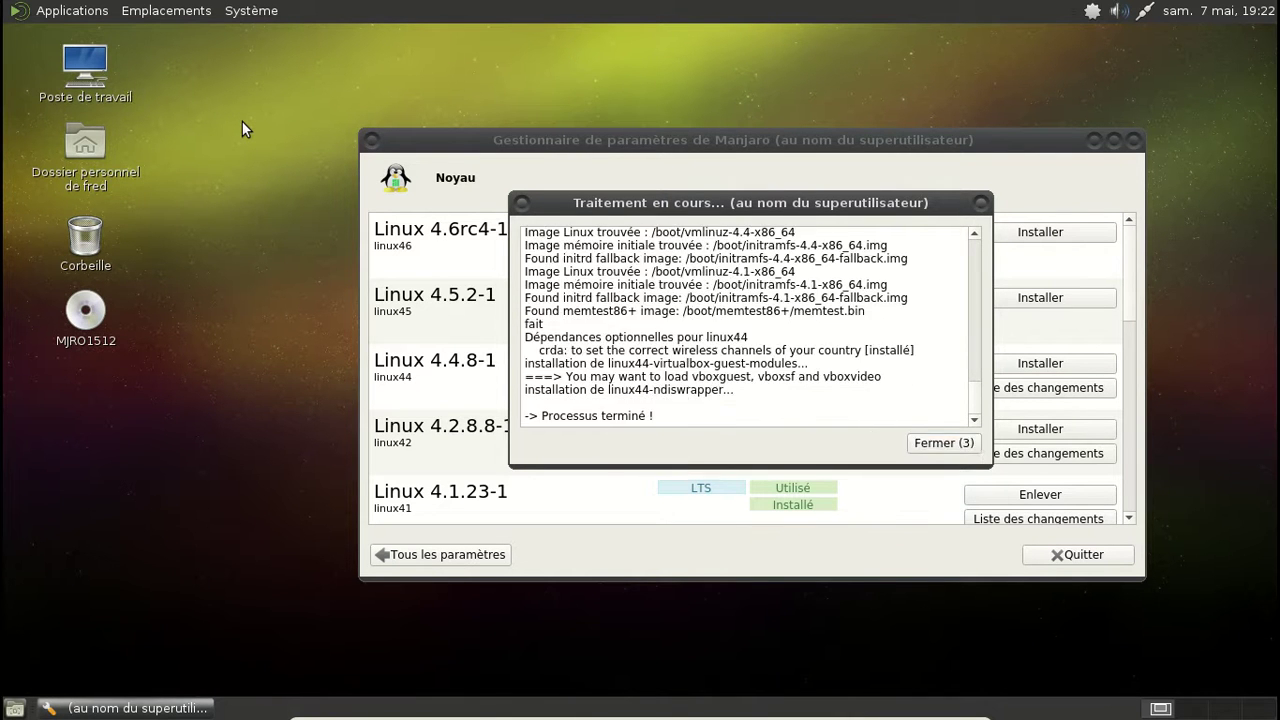
# Step: Close the kernel log and settings window, then shut down via Système > Éteindre
pyautogui.click(944, 444)
pyautogui.click(1133, 141)
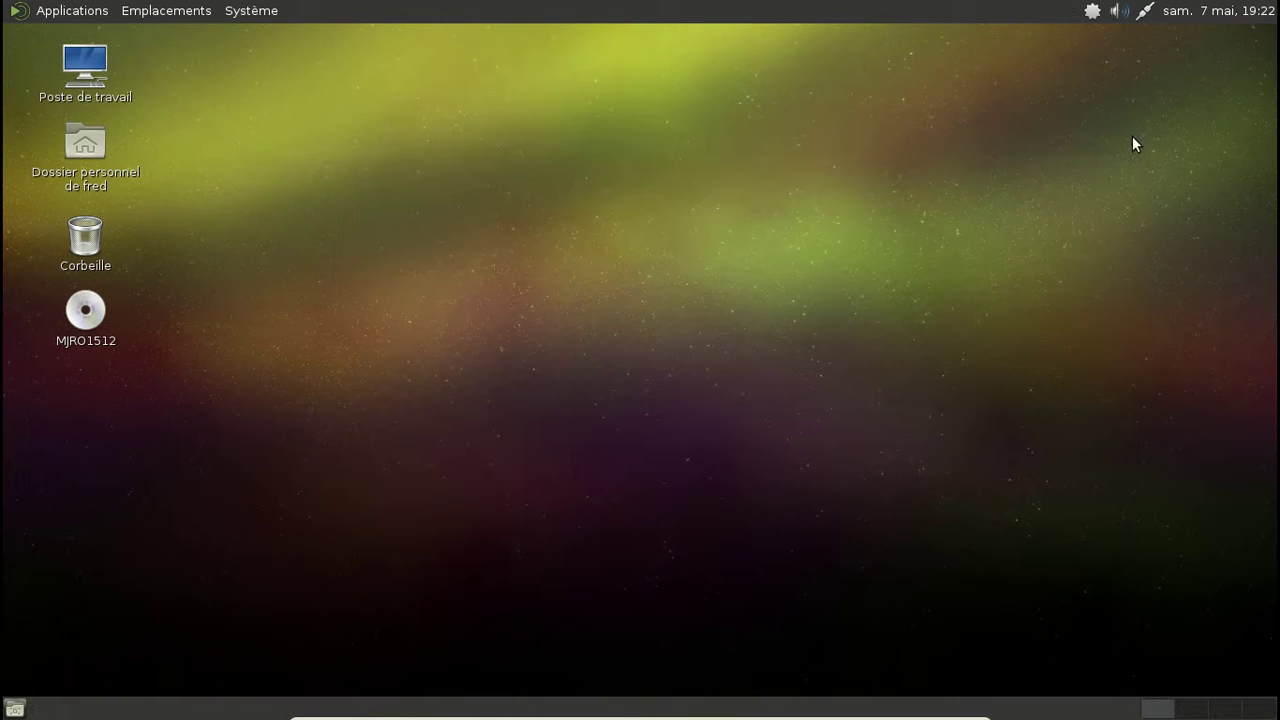
pyautogui.click(248, 11)
pyautogui.click(302, 223)
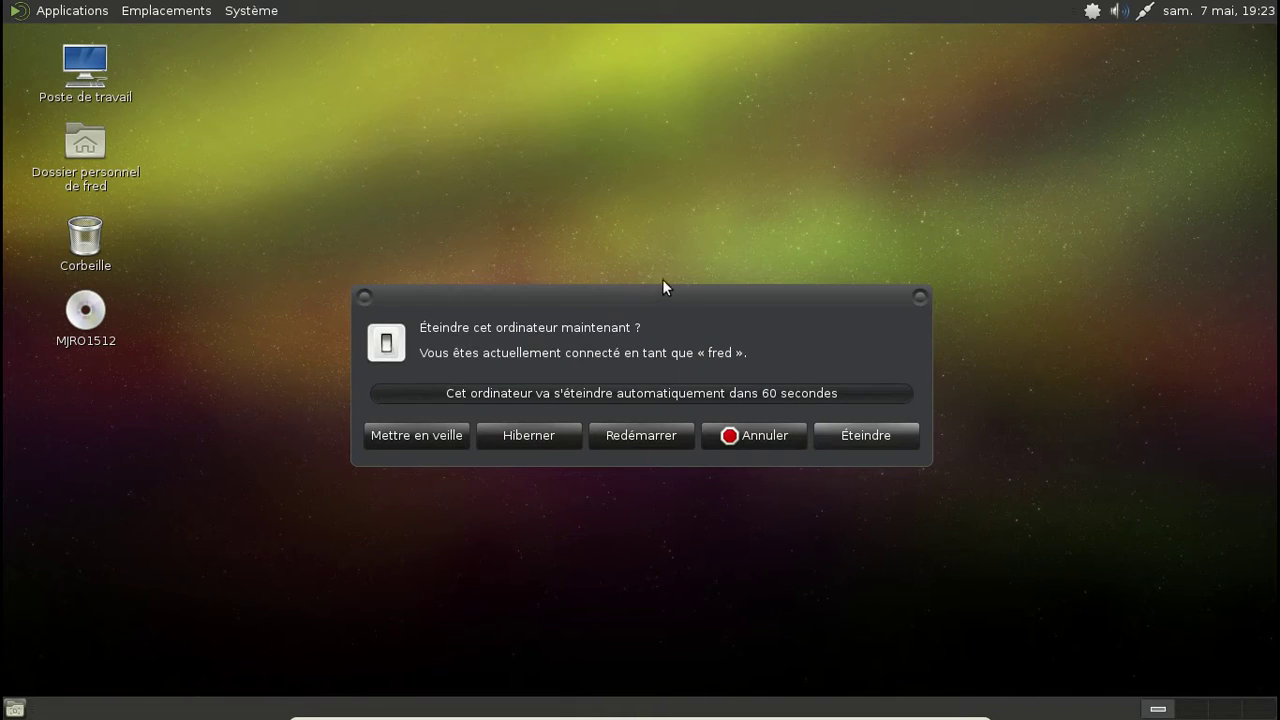
pyautogui.click(665, 434)
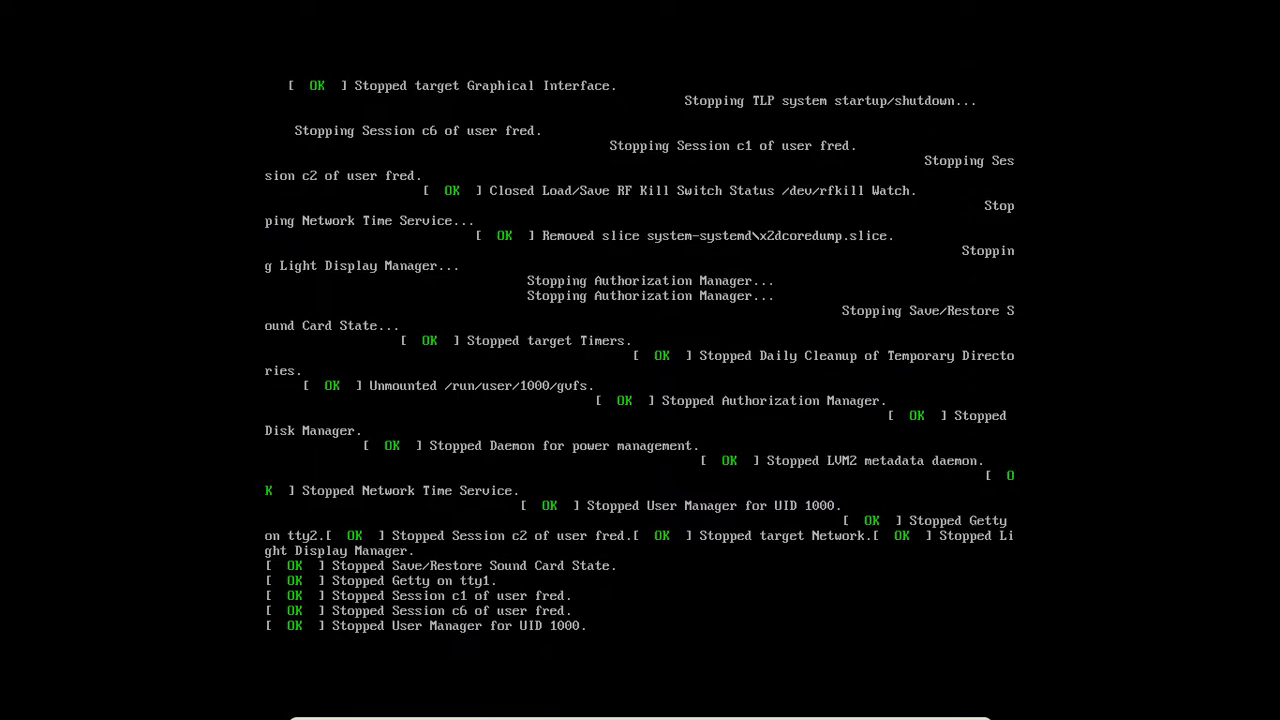
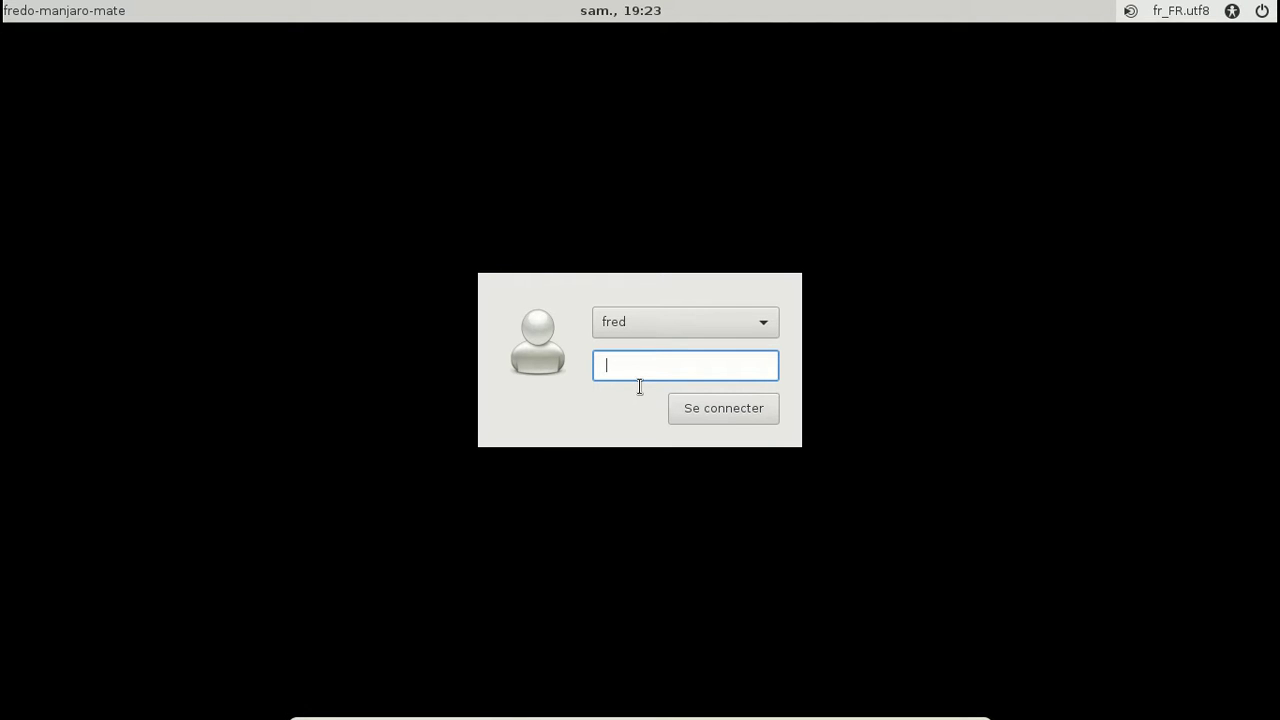
# Step: Enter the account password at the Manjaro login screen to sign in
pyautogui.write('*********')
pyautogui.press('Return')
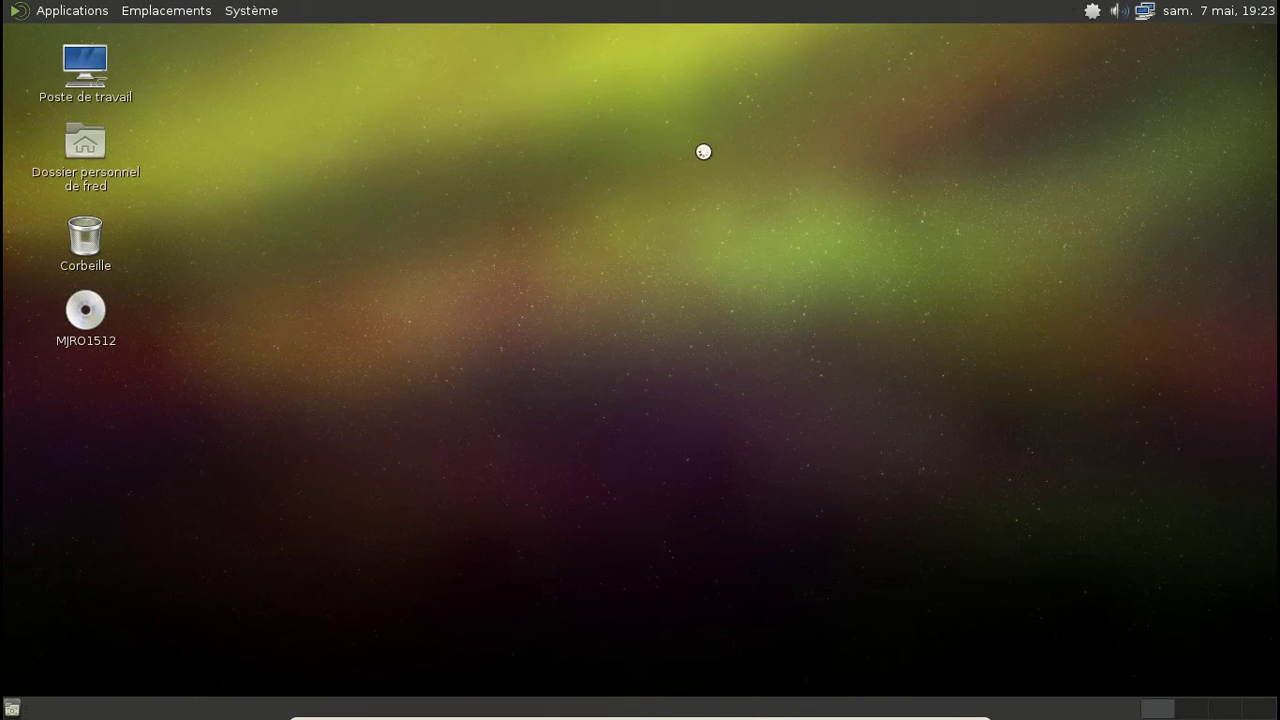
# Step: Add Cazaux, France as a location in the panel clock's Emplacements preferences
pyautogui.click(1215, 10)
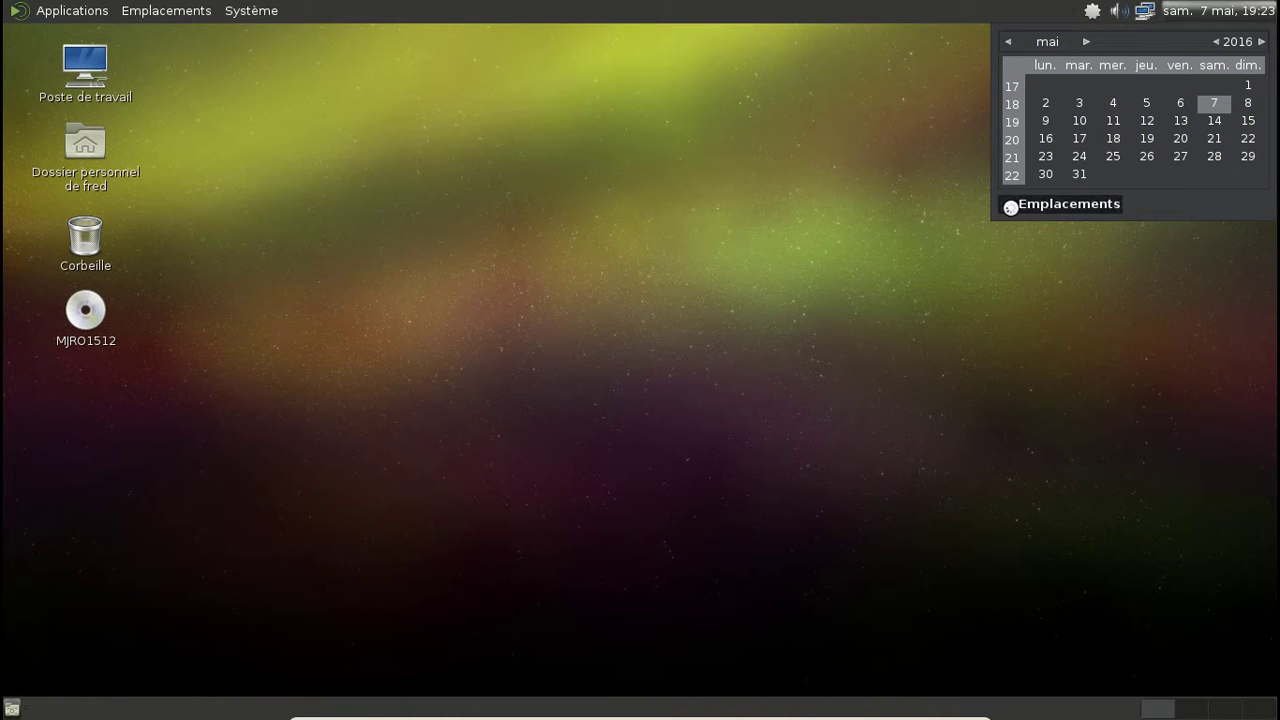
pyautogui.click(1008, 203)
pyautogui.click(1242, 208)
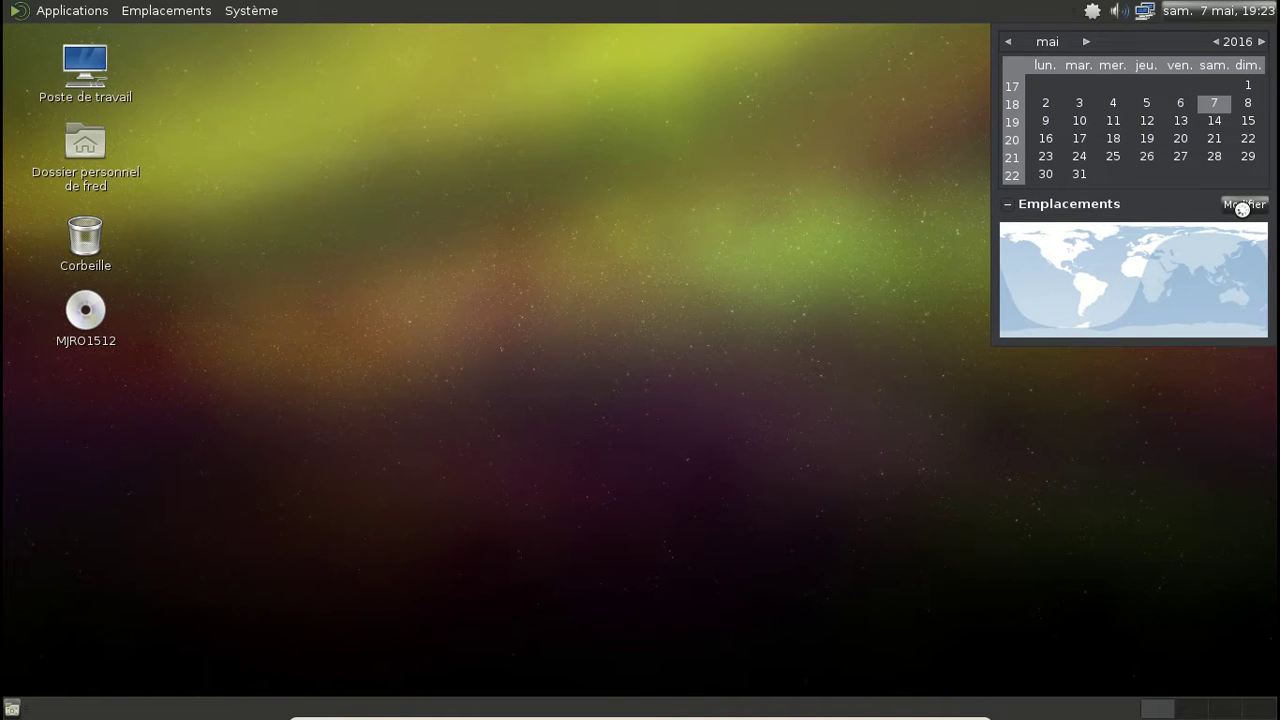
pyautogui.click(748, 311)
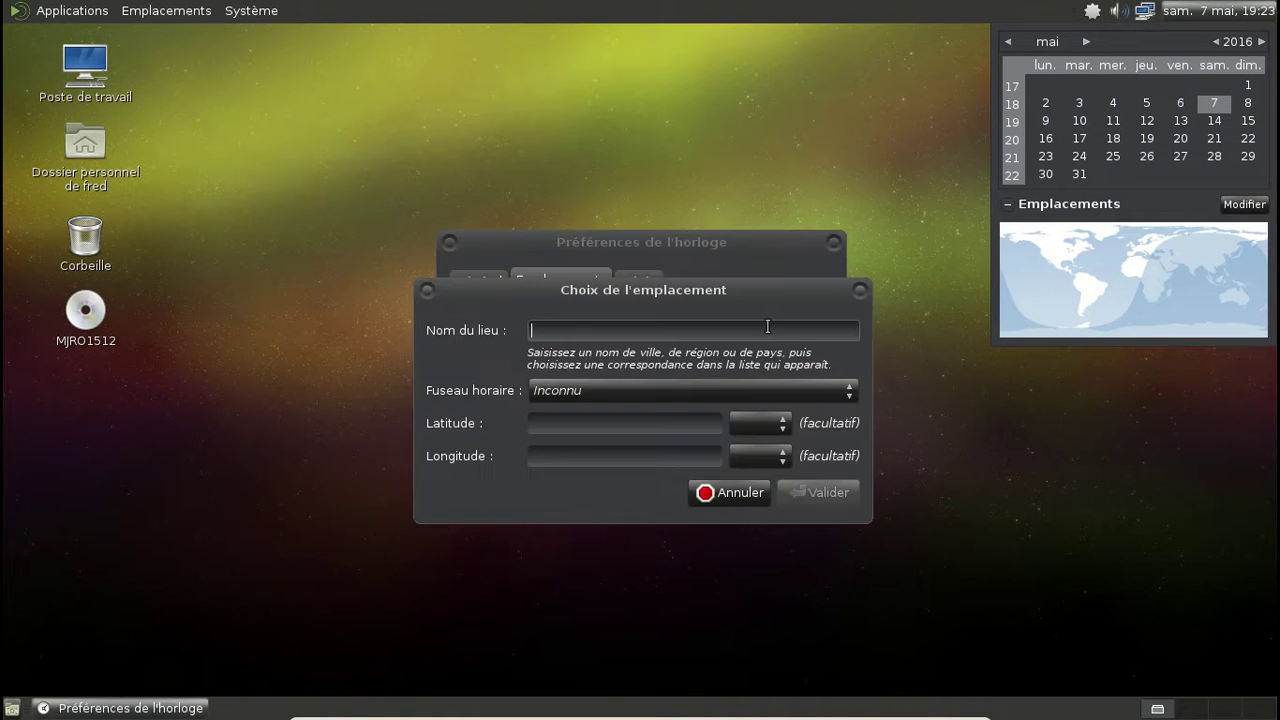
pyautogui.write('Caz')
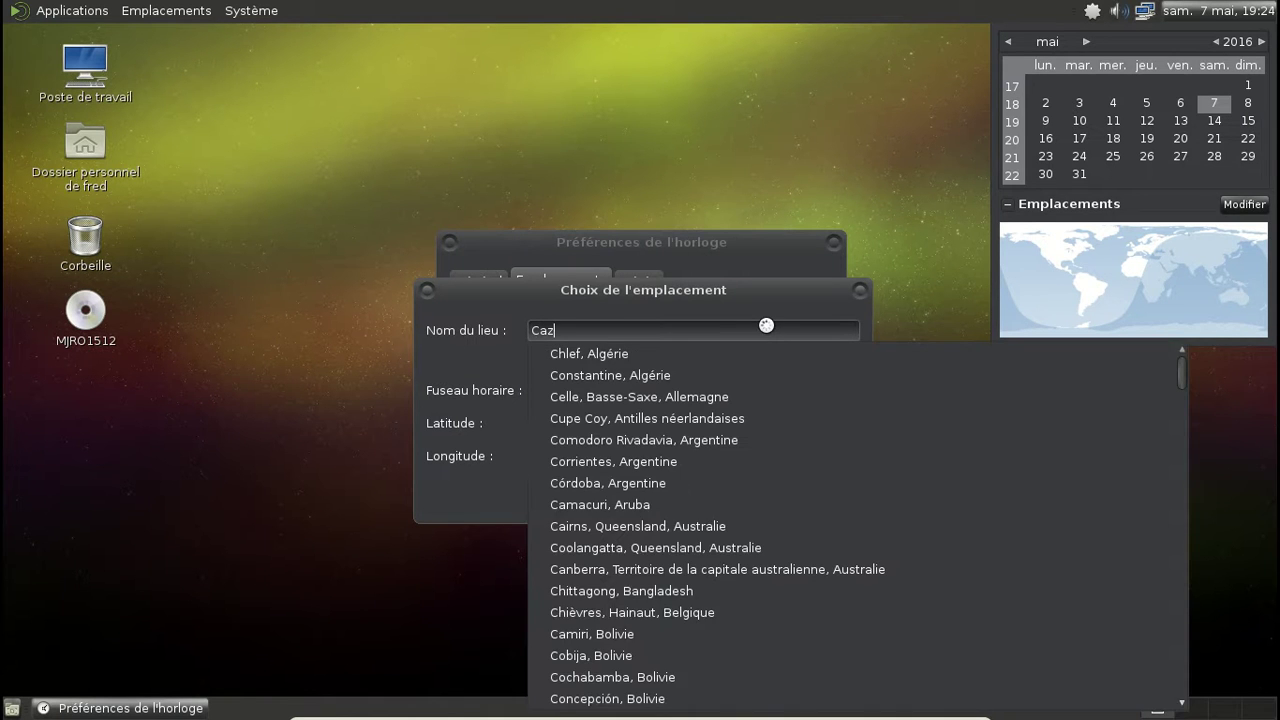
pyautogui.click(645, 353)
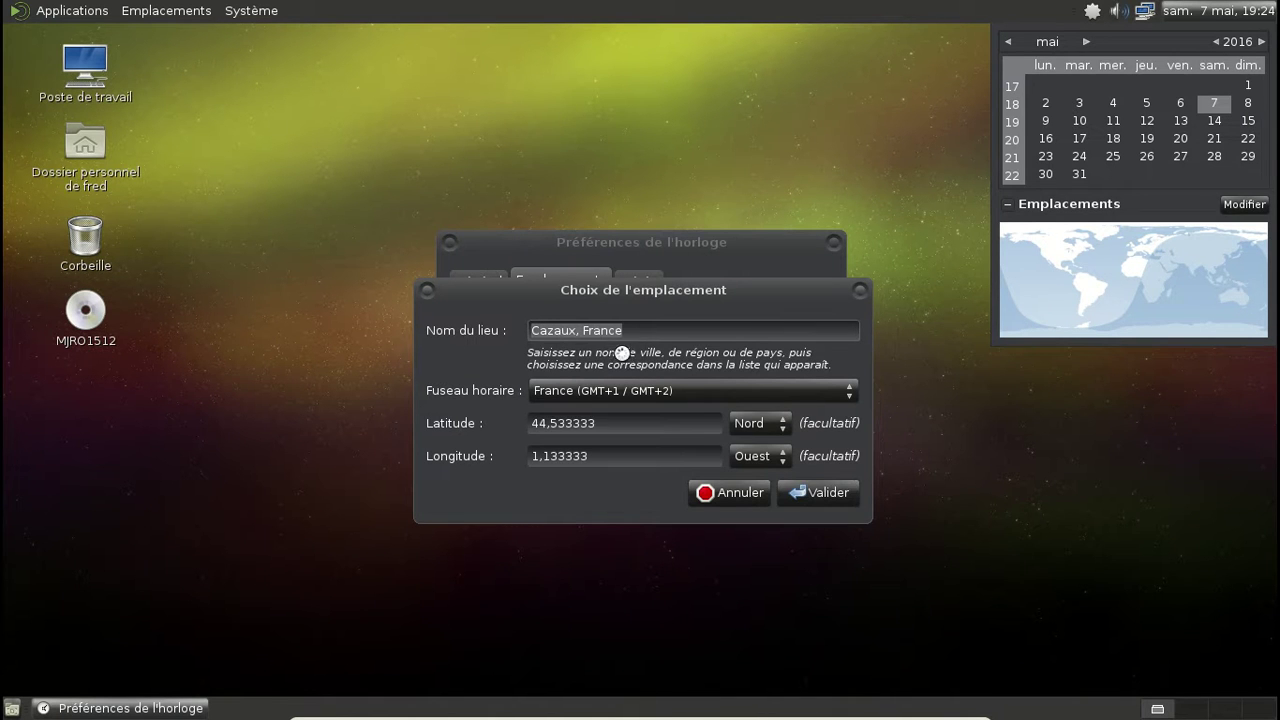
pyautogui.click(814, 495)
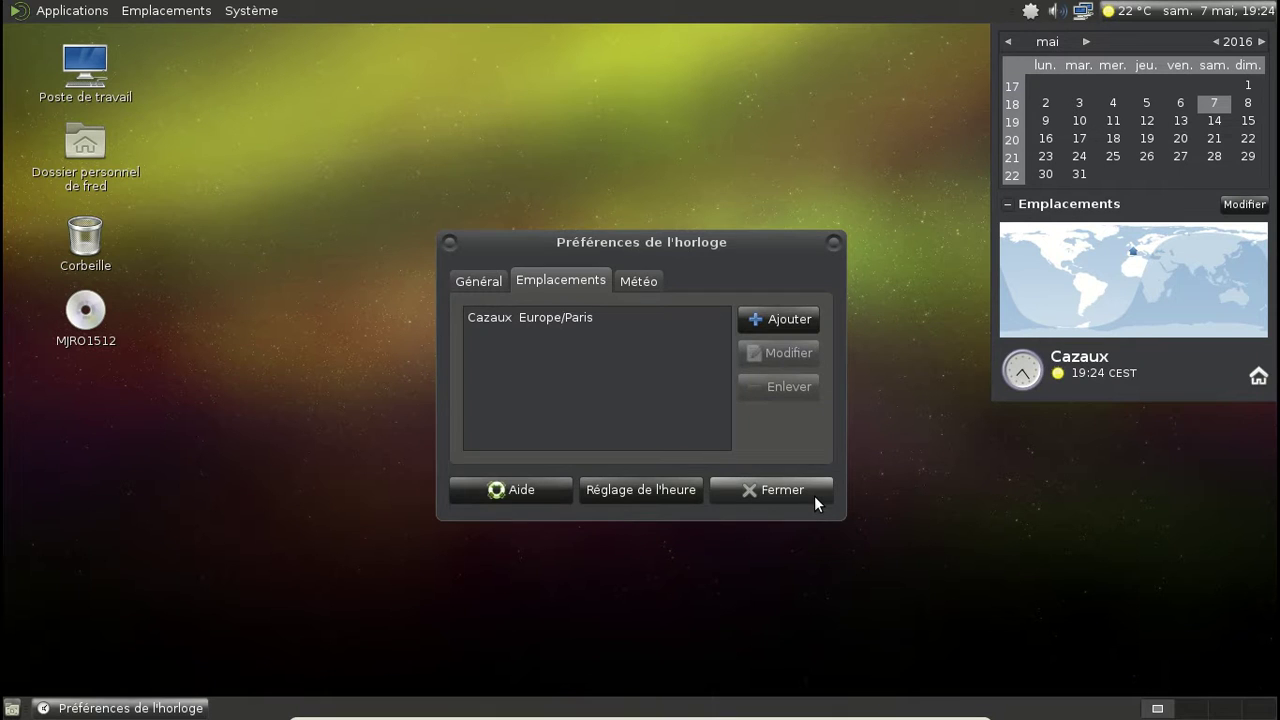
pyautogui.click(814, 495)
pyautogui.click(1183, 13)
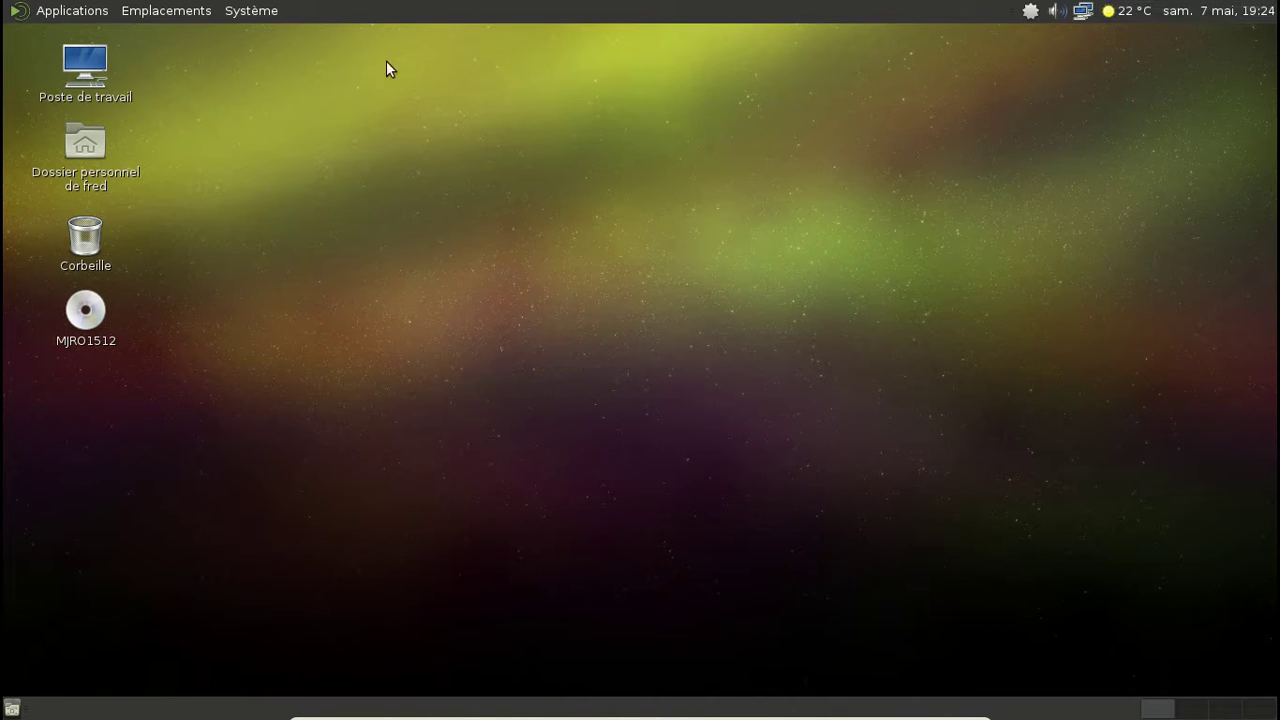
# Step: Add a Firefox launcher to the top panel from Applications > Internet
pyautogui.click(250, 18)
pyautogui.click(250, 18)
pyautogui.click(38, 14)
pyautogui.moveTo(68, 120)
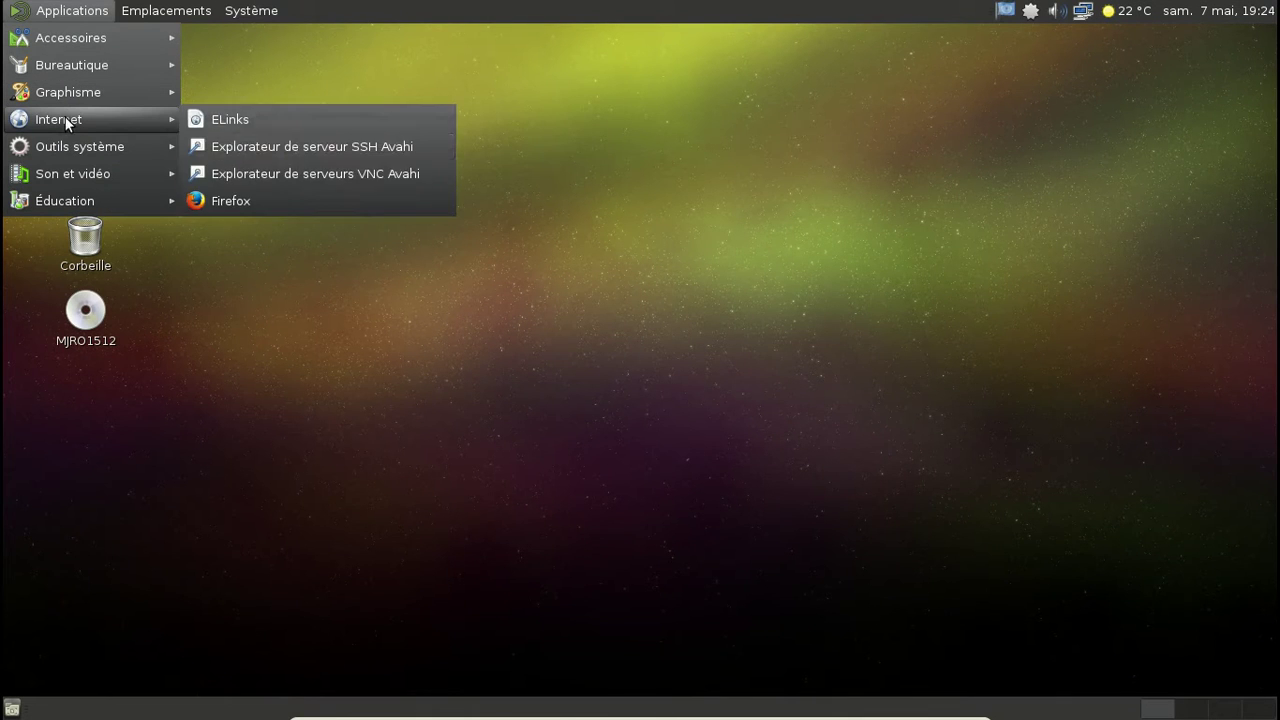
pyautogui.rightClick(240, 199)
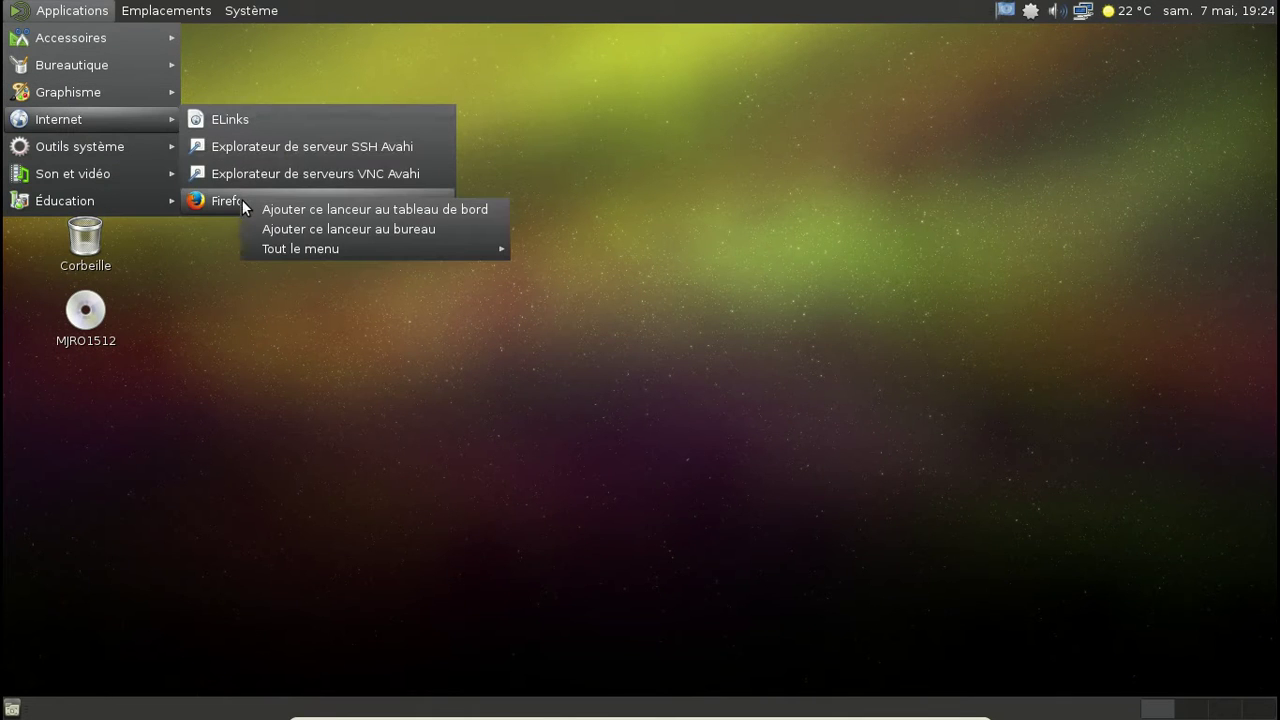
pyautogui.click(327, 210)
pyautogui.click(617, 137)
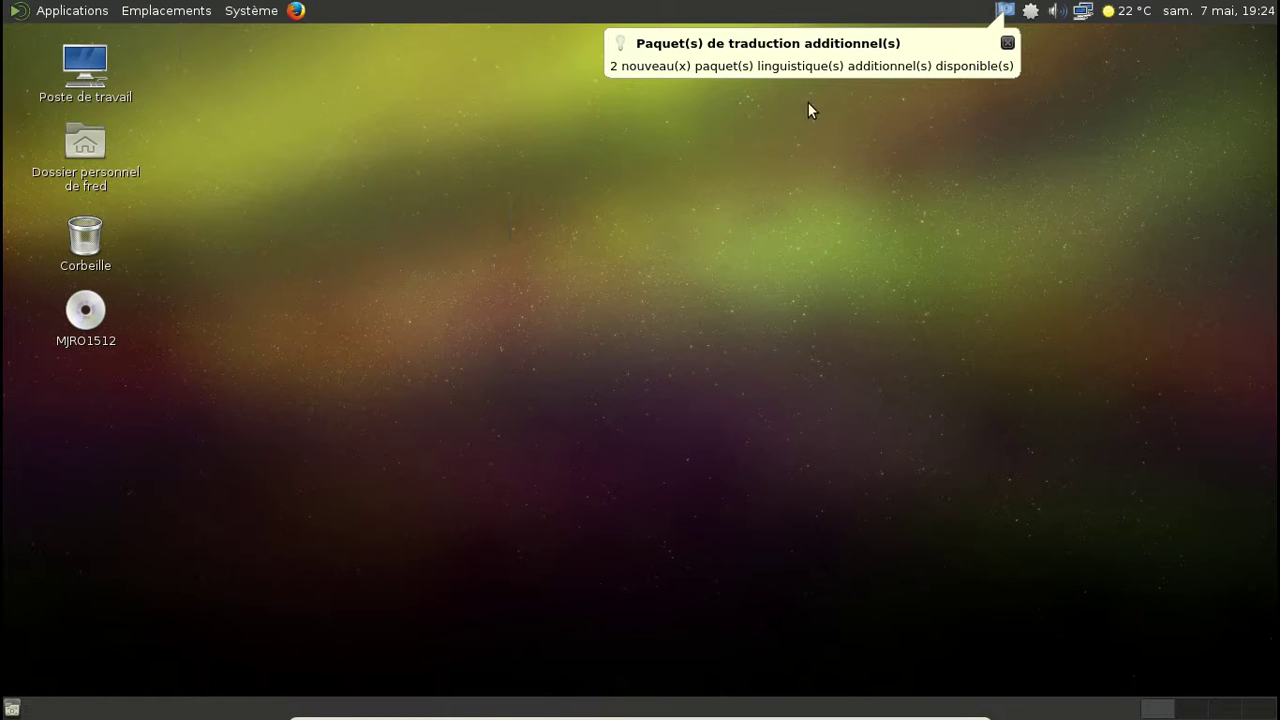
# Step: Authenticate as administrator and apply installation of the gimp-help-en and gimp-help-fr language packs
pyautogui.click(1007, 42)
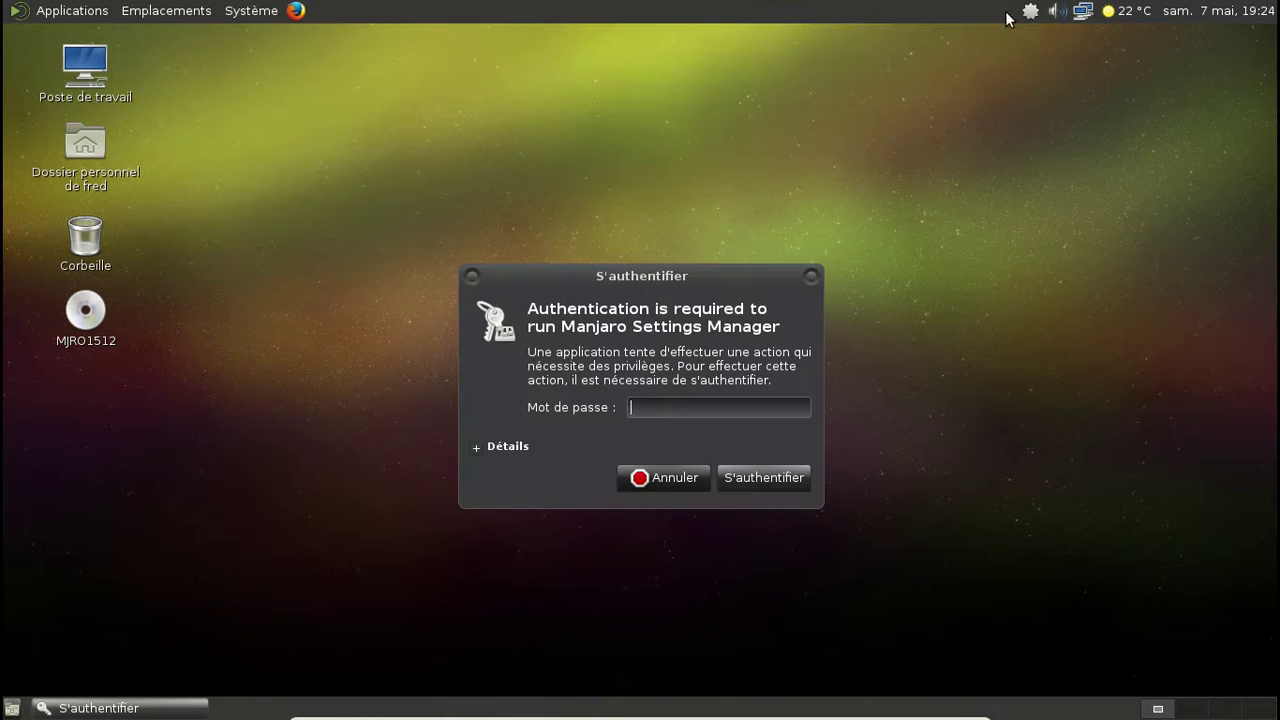
pyautogui.write('*******')
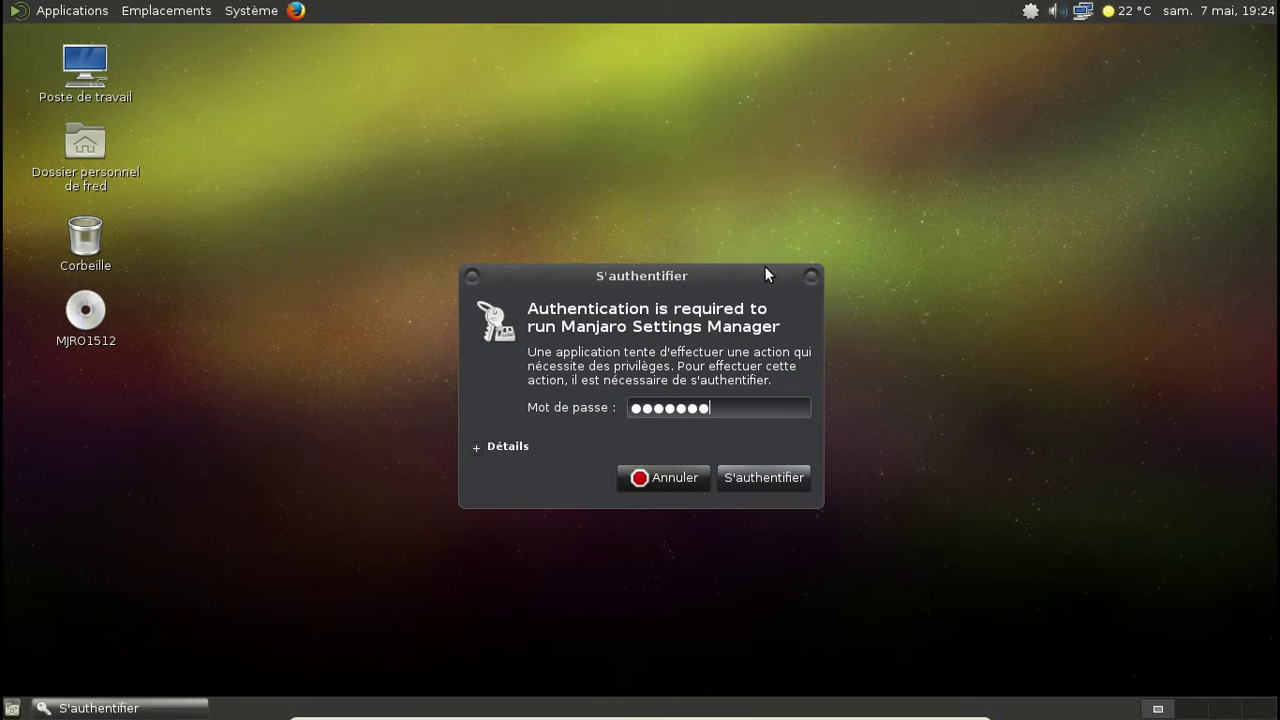
pyautogui.press('Return')
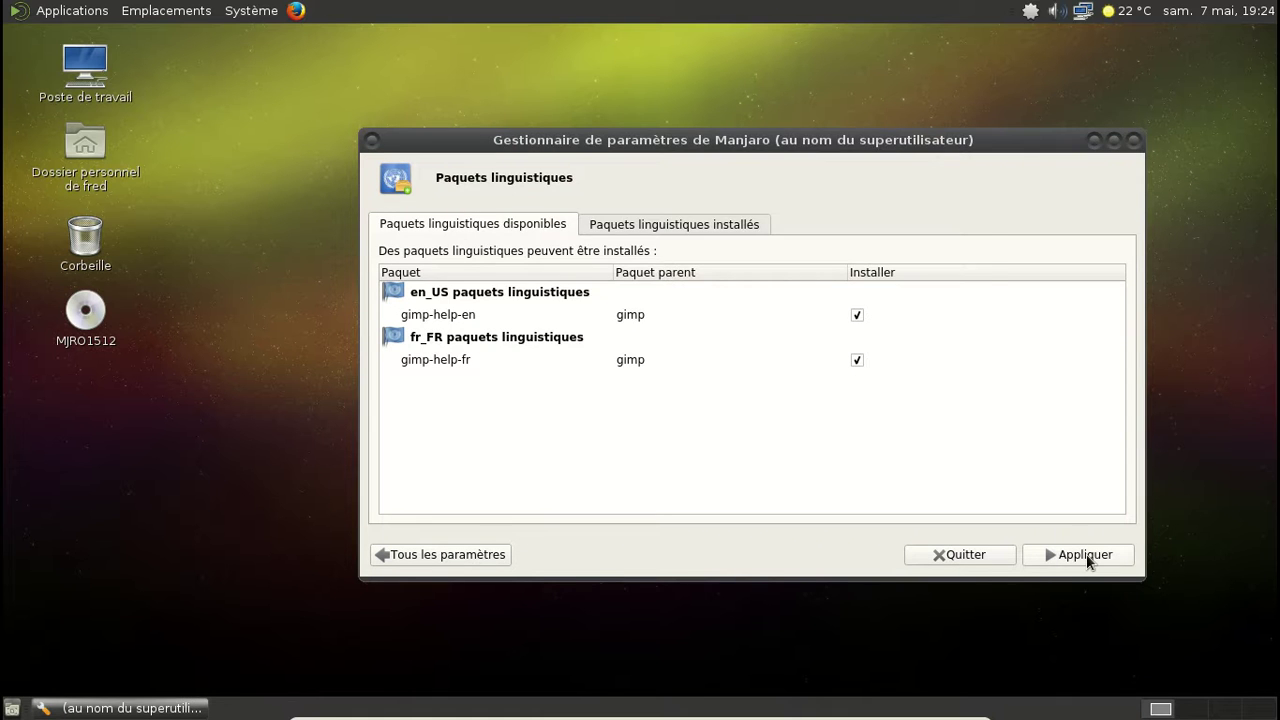
pyautogui.click(1093, 561)
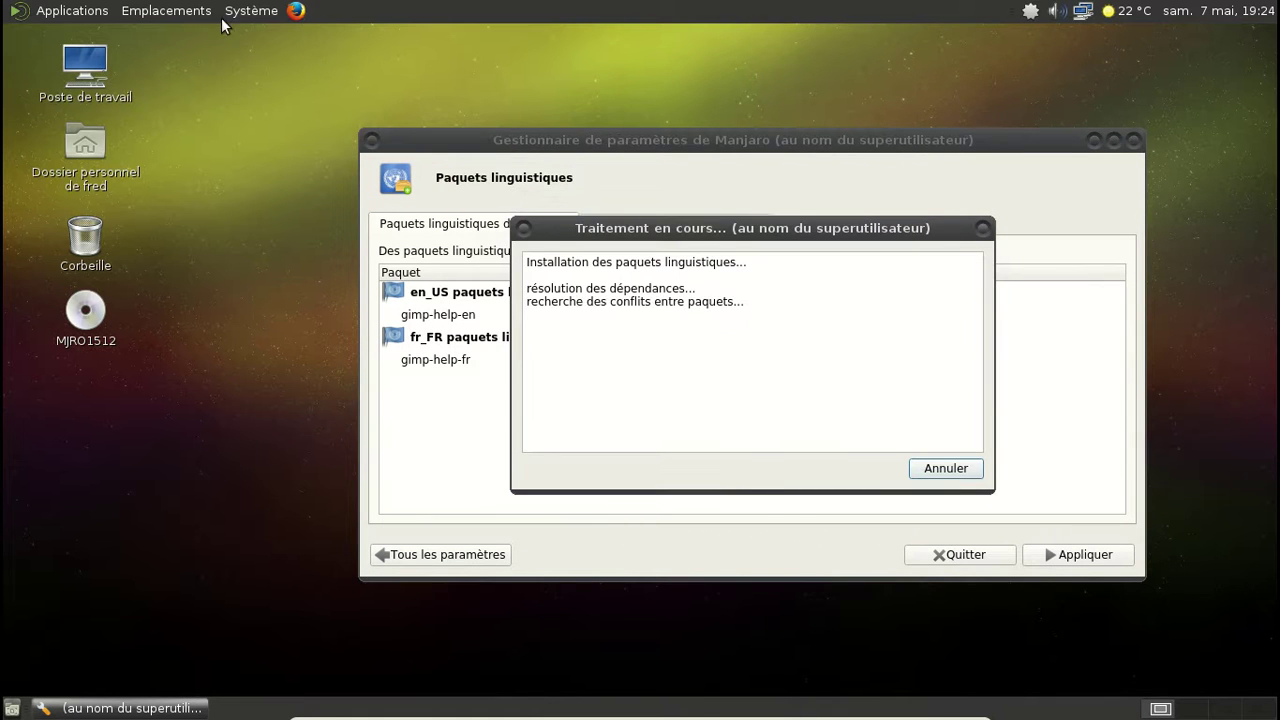
pyautogui.click(72, 10)
pyautogui.moveTo(62, 100)
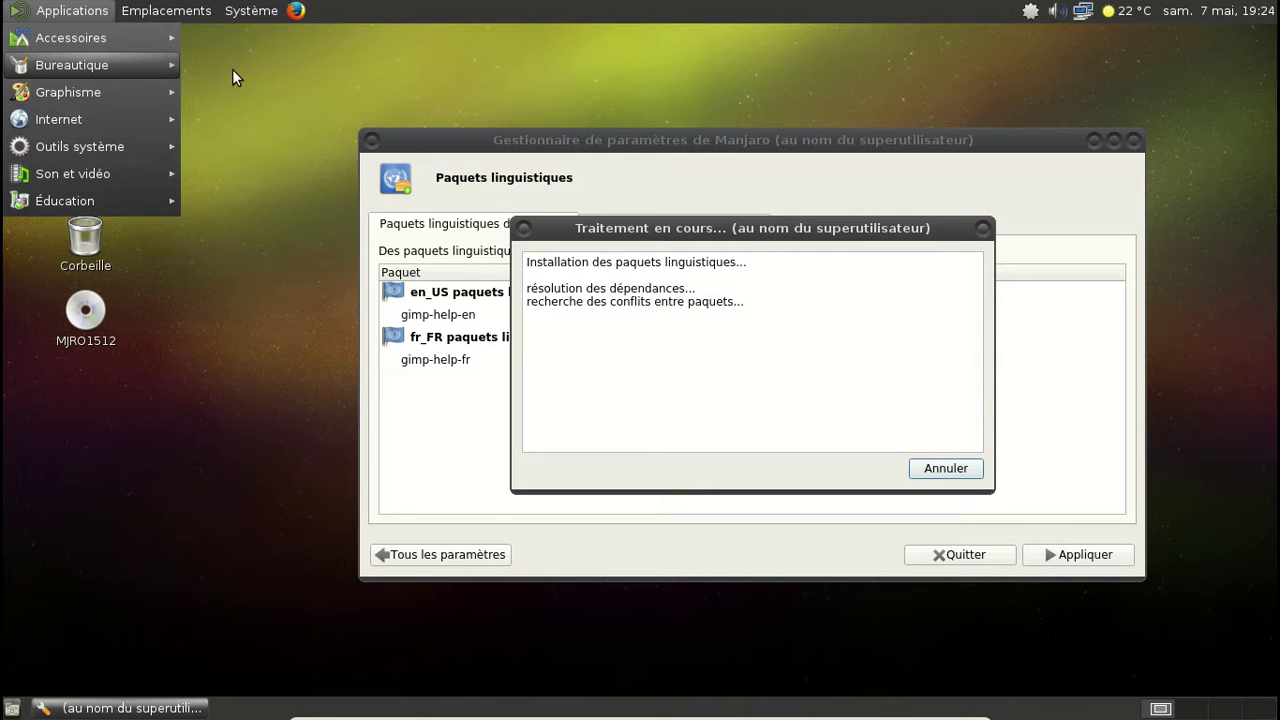
# Step: Add a LibreOffice Writer launcher to the panel from Applications > Bureautique
pyautogui.moveTo(173, 68)
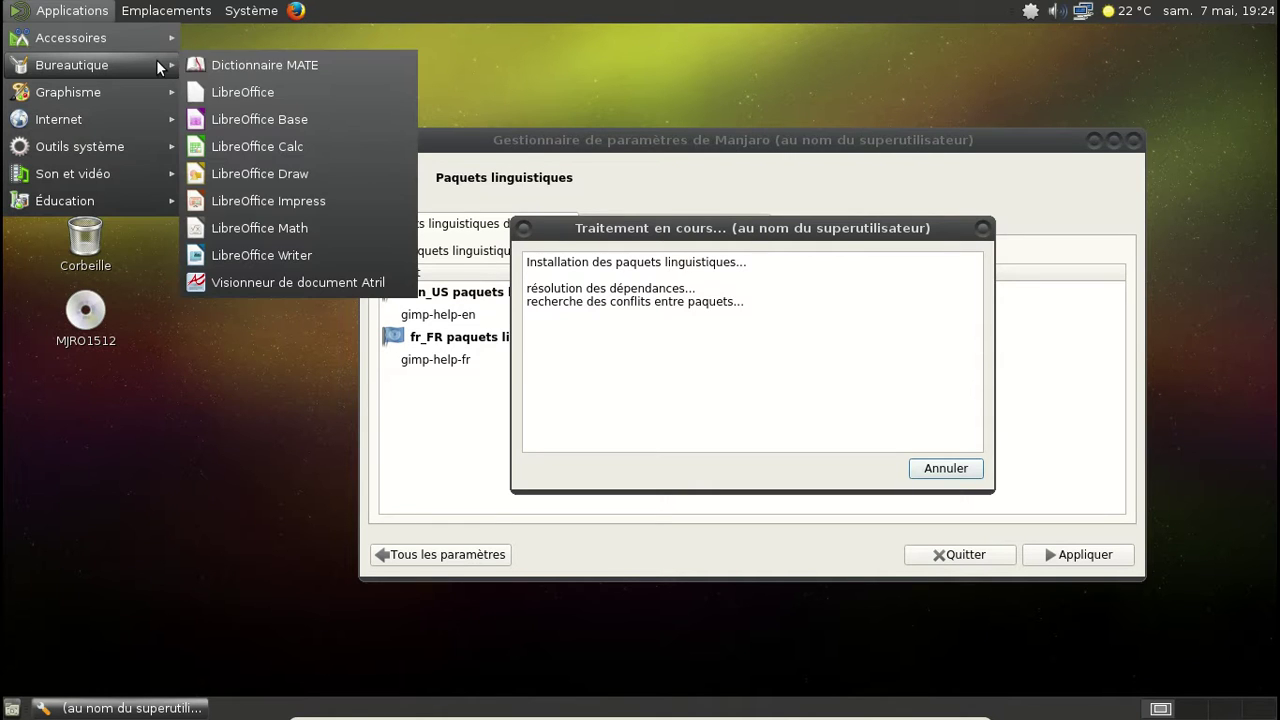
pyautogui.rightClick(289, 251)
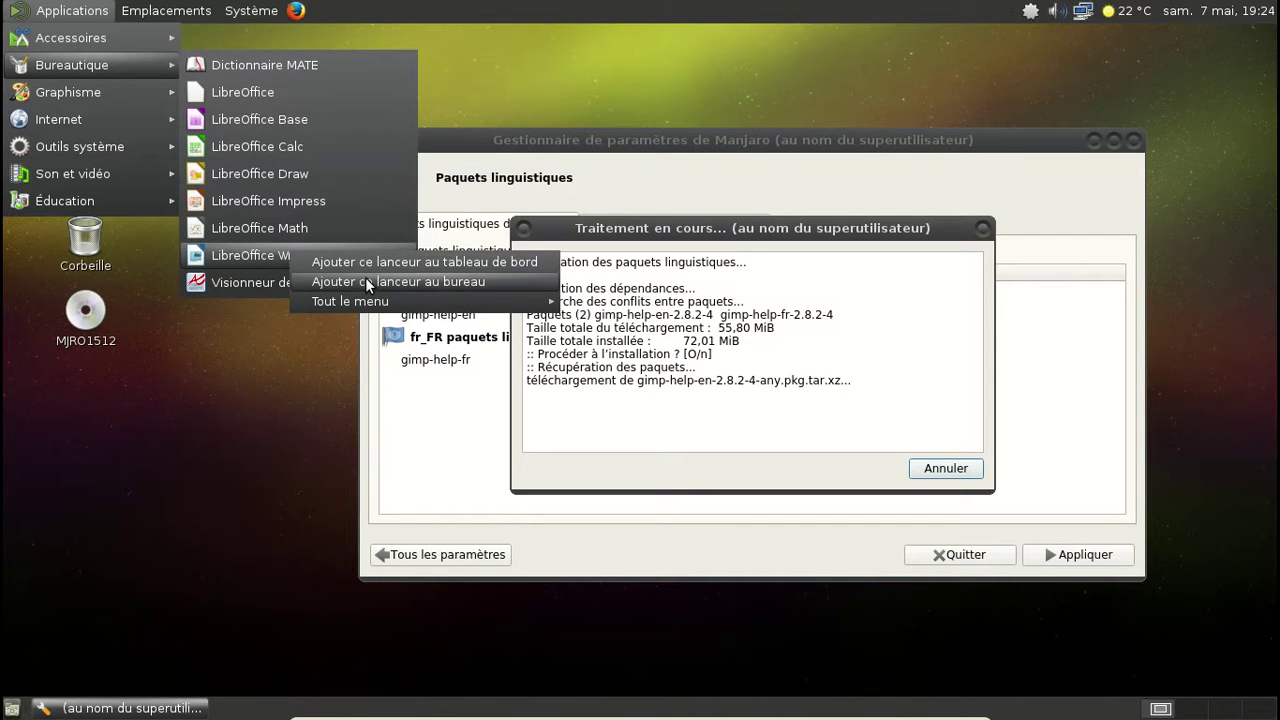
pyautogui.click(360, 259)
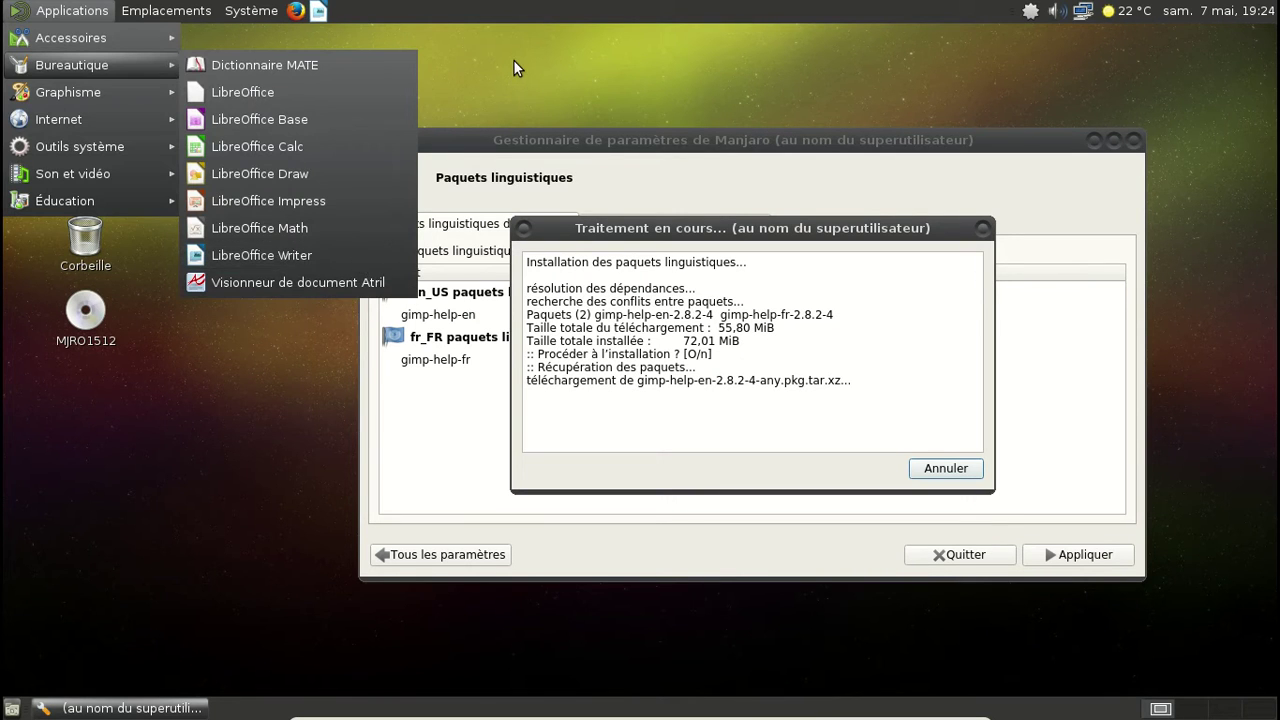
pyautogui.click(512, 64)
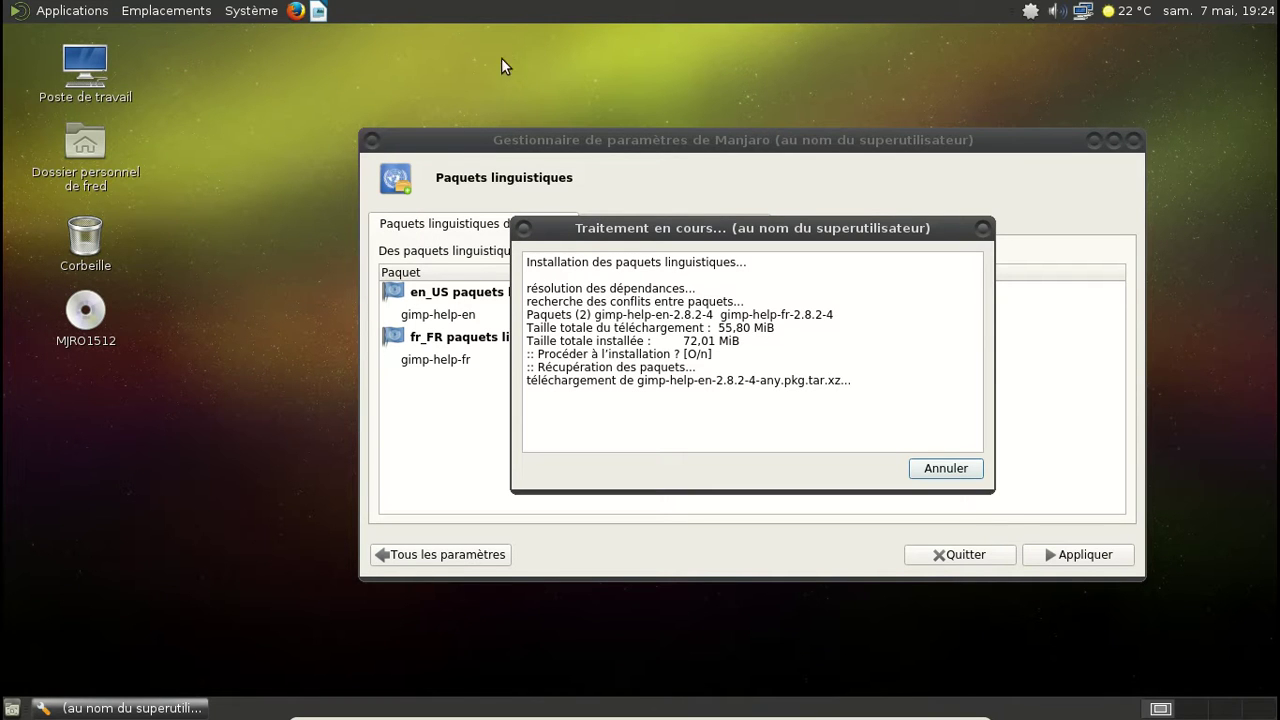
# Step: Add the Eyes applet to the top panel
pyautogui.rightClick(805, 10)
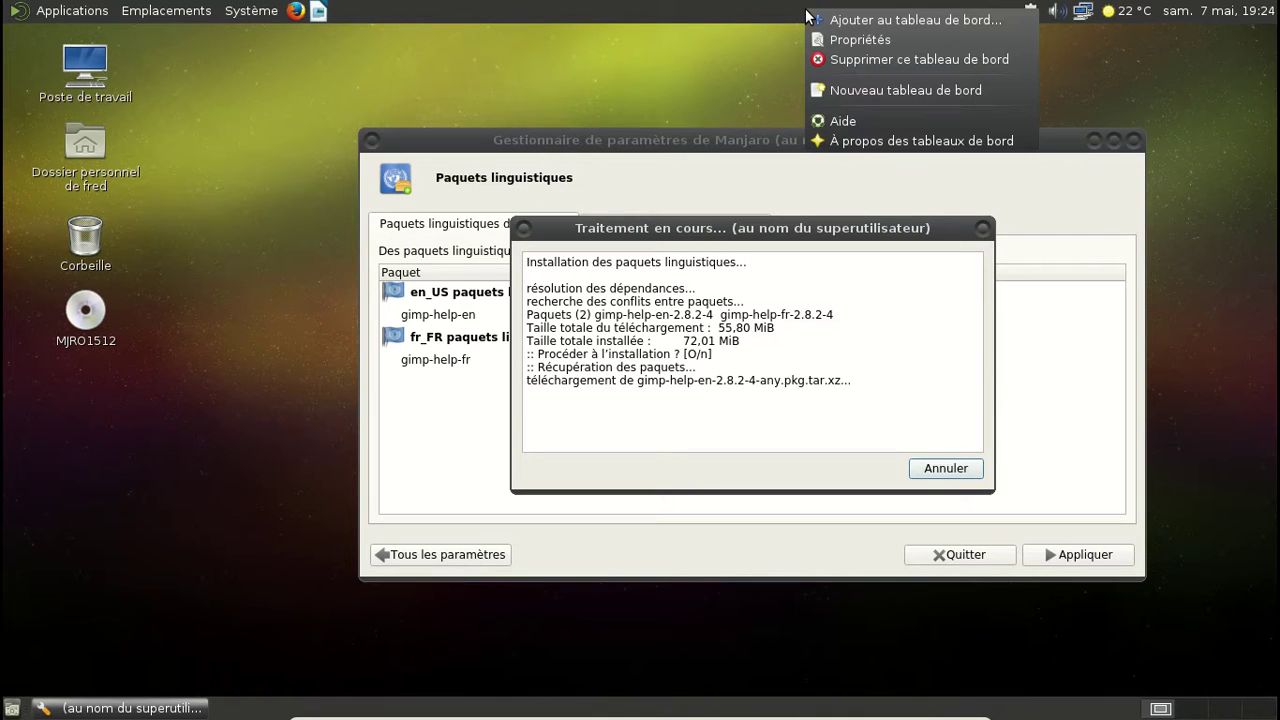
pyautogui.click(859, 20)
pyautogui.scroll(-5, 687, 295)
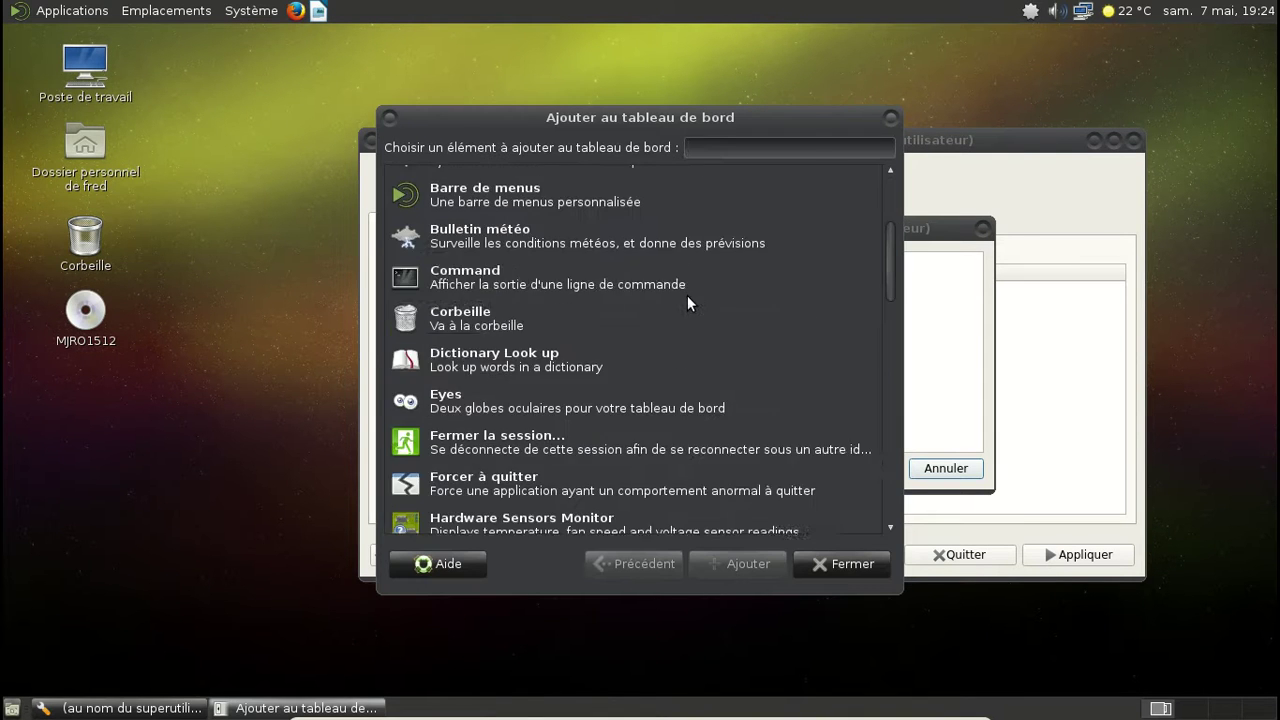
pyautogui.click(496, 259)
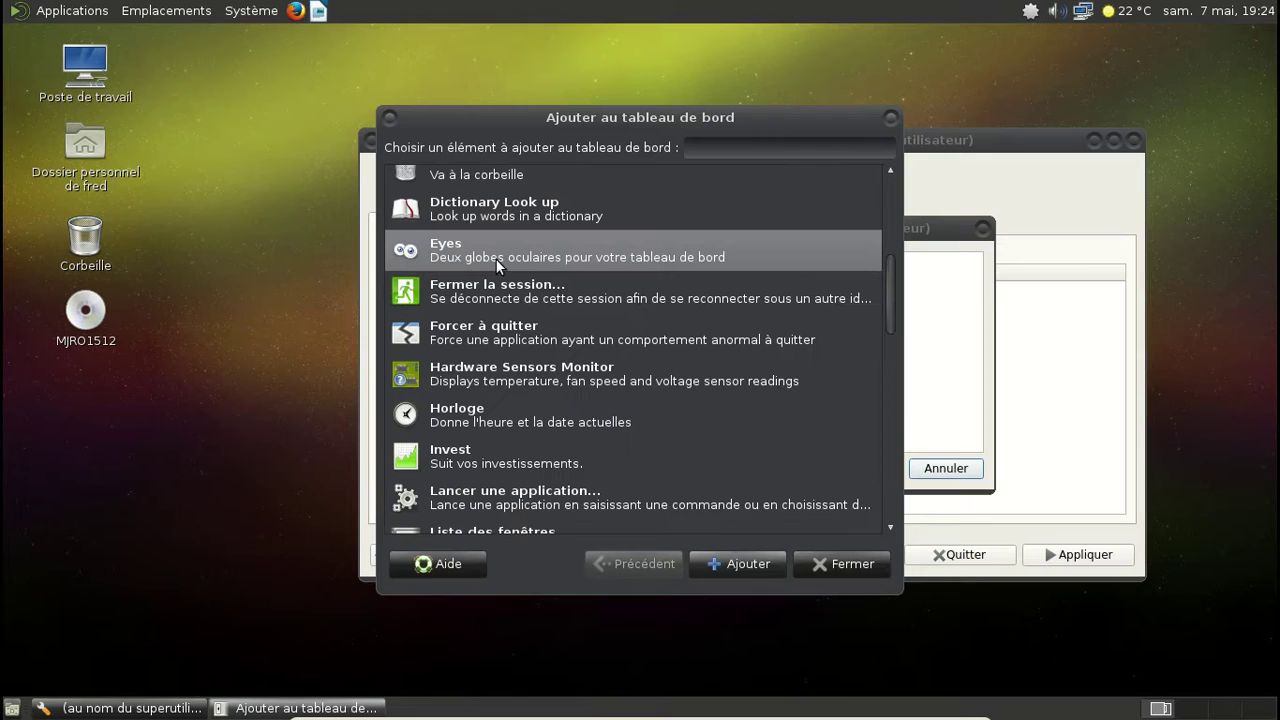
pyautogui.click(763, 564)
pyautogui.click(850, 564)
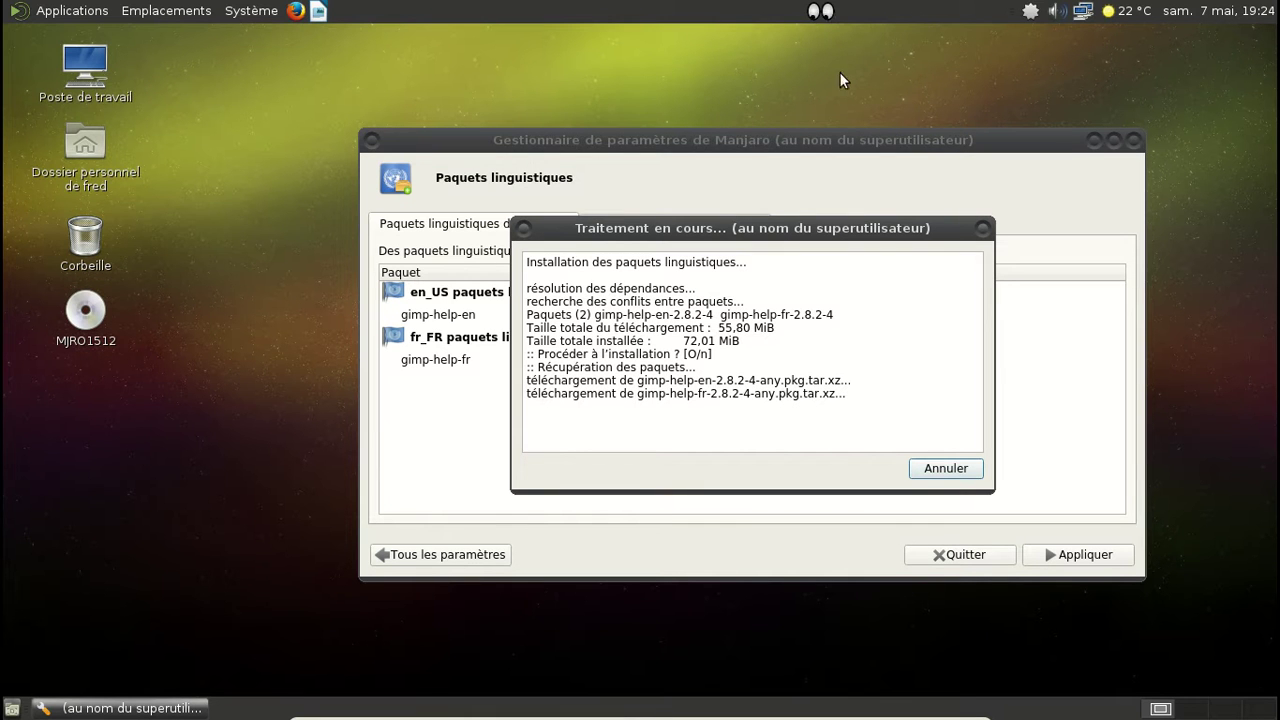
# Step: Add the Poisson fish applet to the panel and dismiss its command-not-found error
pyautogui.rightClick(753, 12)
pyautogui.click(764, 28)
pyautogui.scroll(-10, 614, 363)
pyautogui.scroll(-10, 614, 363)
pyautogui.click(484, 267)
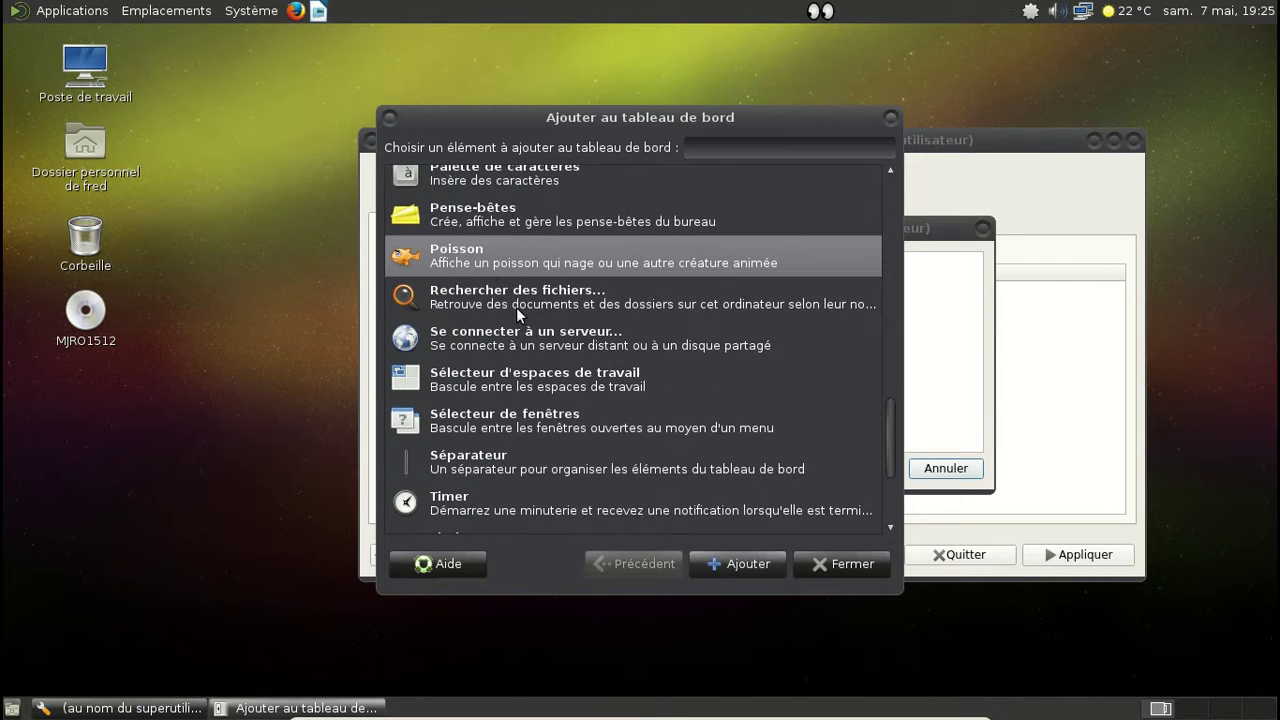
pyautogui.click(745, 563)
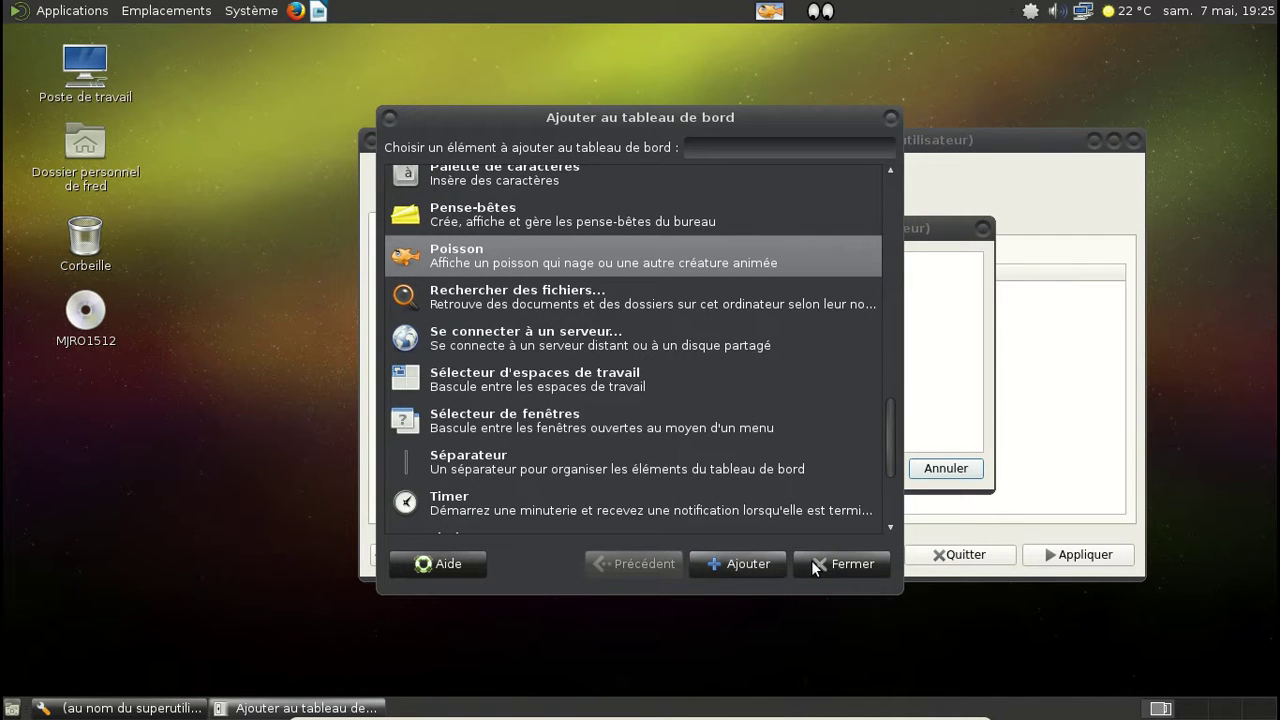
pyautogui.click(845, 563)
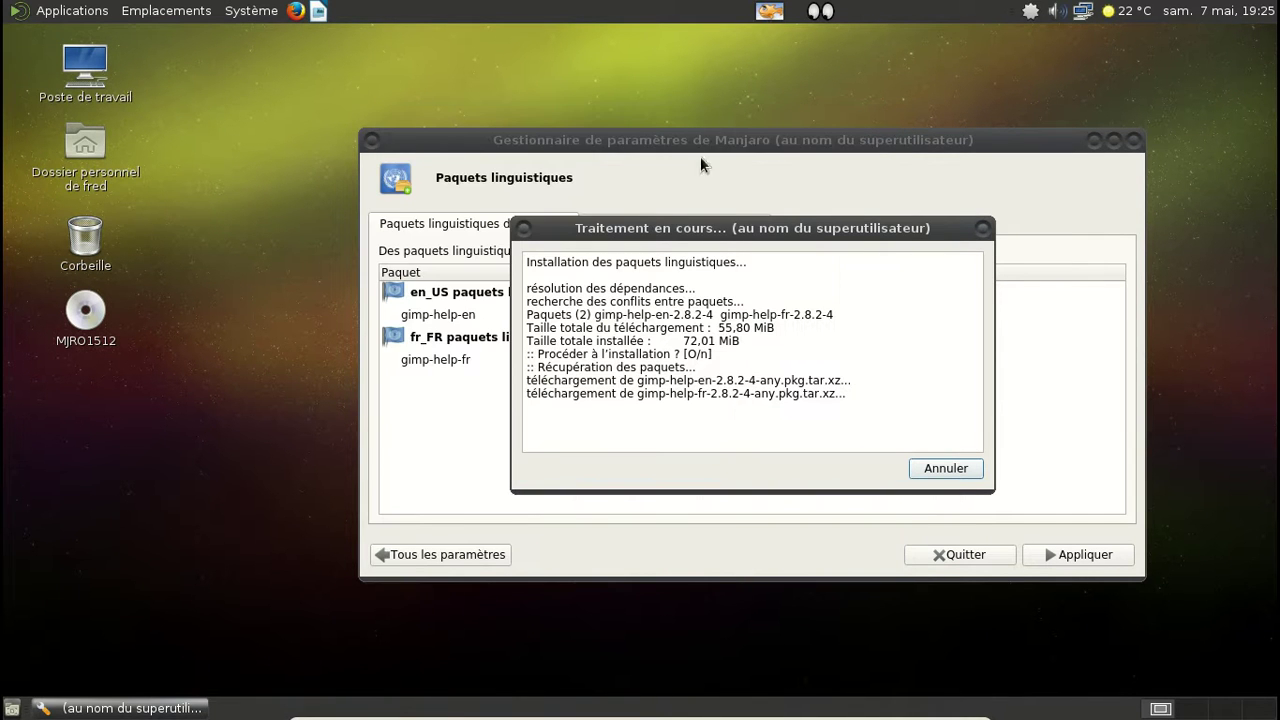
pyautogui.click(763, 16)
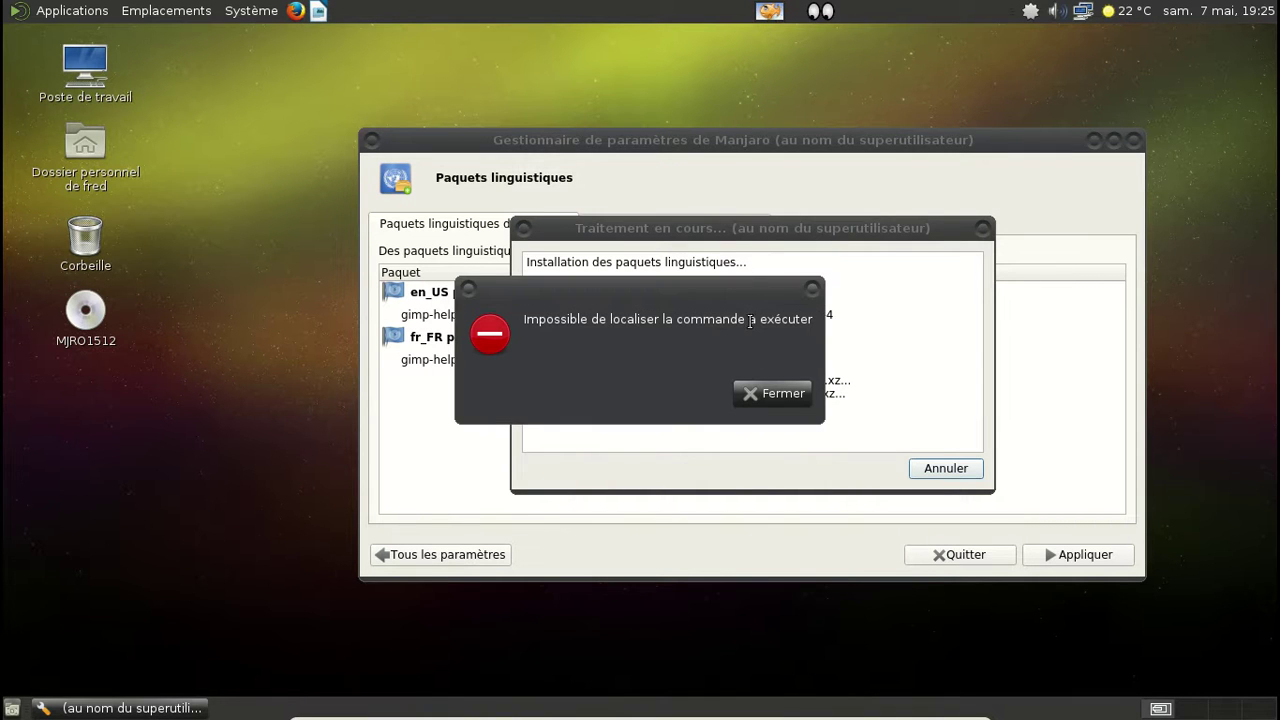
pyautogui.click(771, 393)
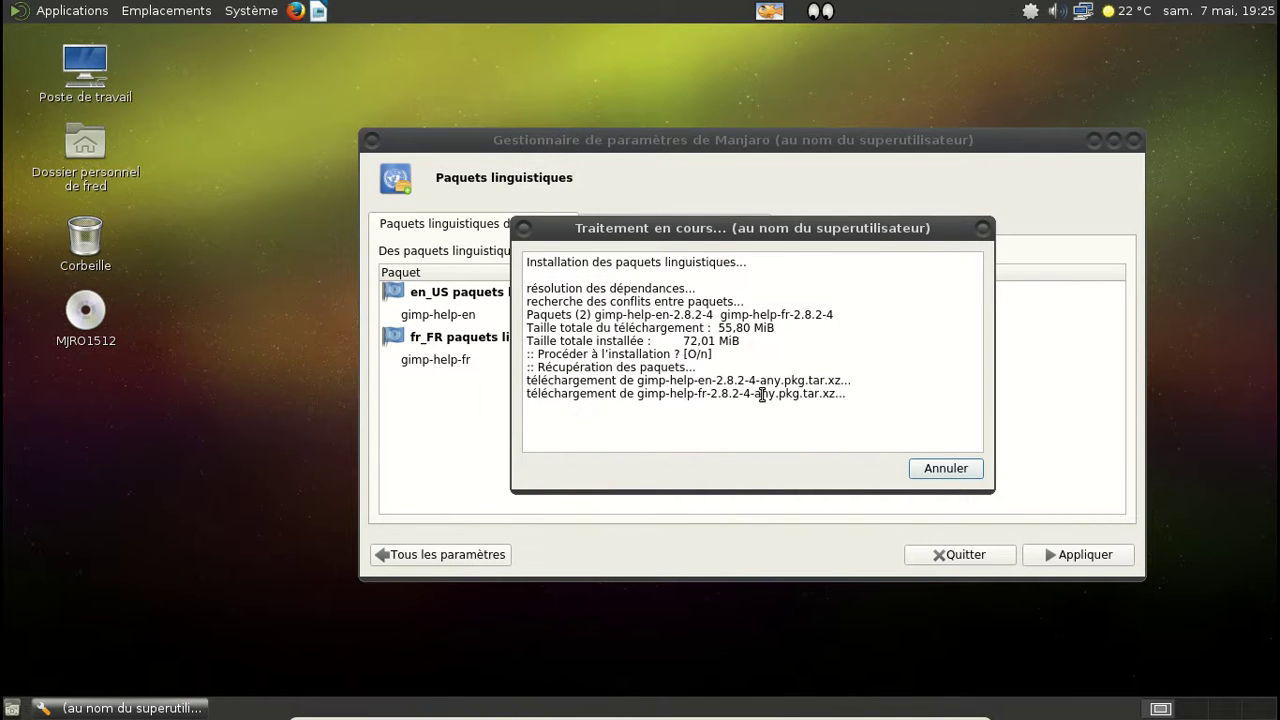
# Step: Close the finished GIMP help installation log and the Manjaro Settings Manager window
pyautogui.click(72, 11)
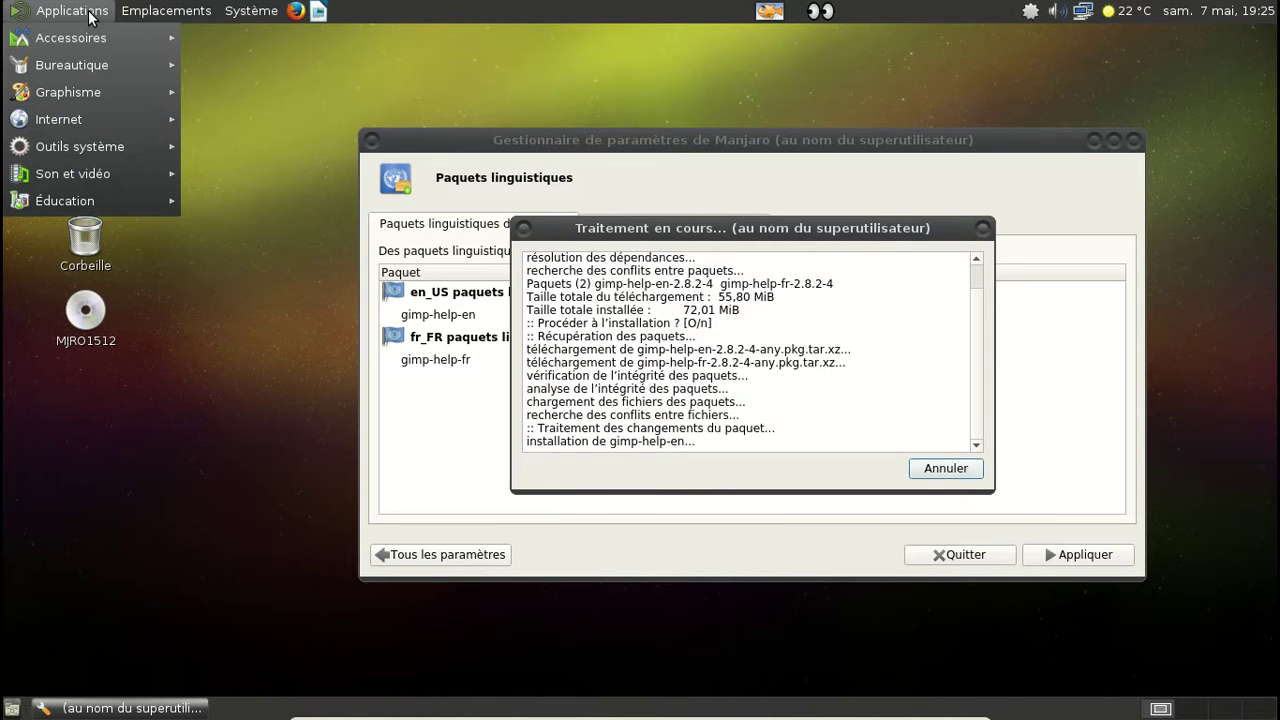
pyautogui.moveTo(93, 37)
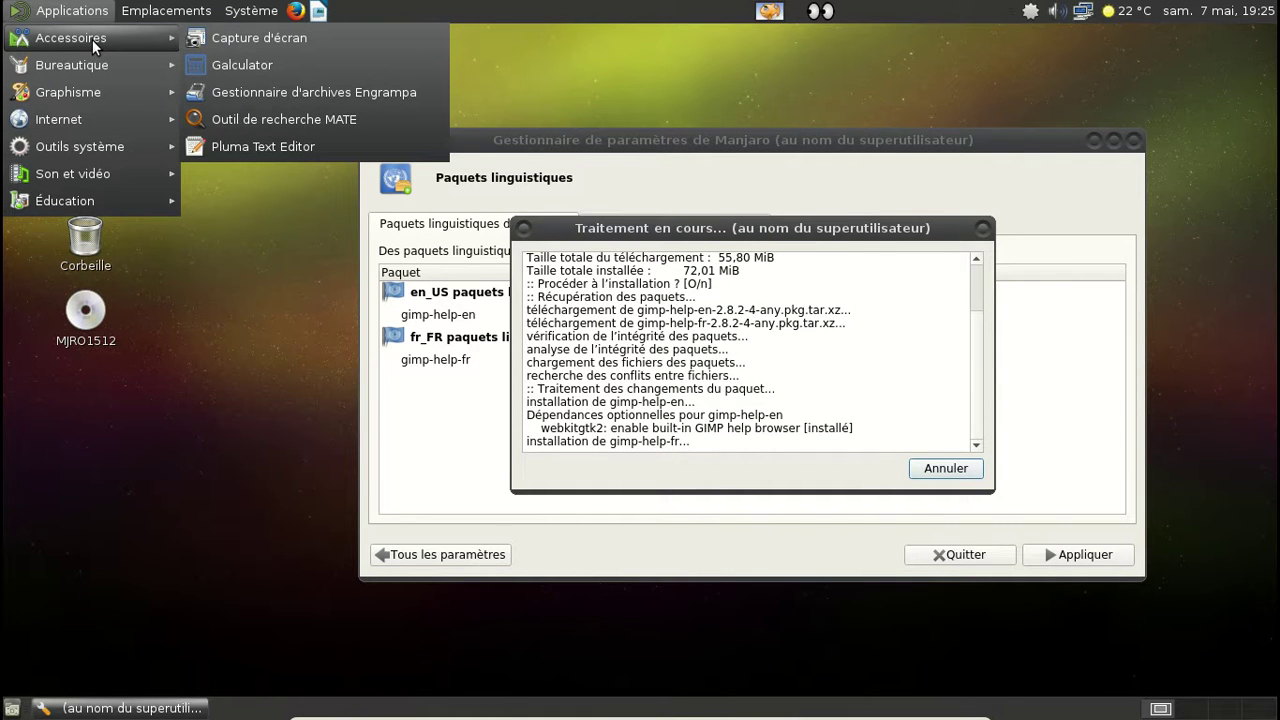
pyautogui.click(737, 198)
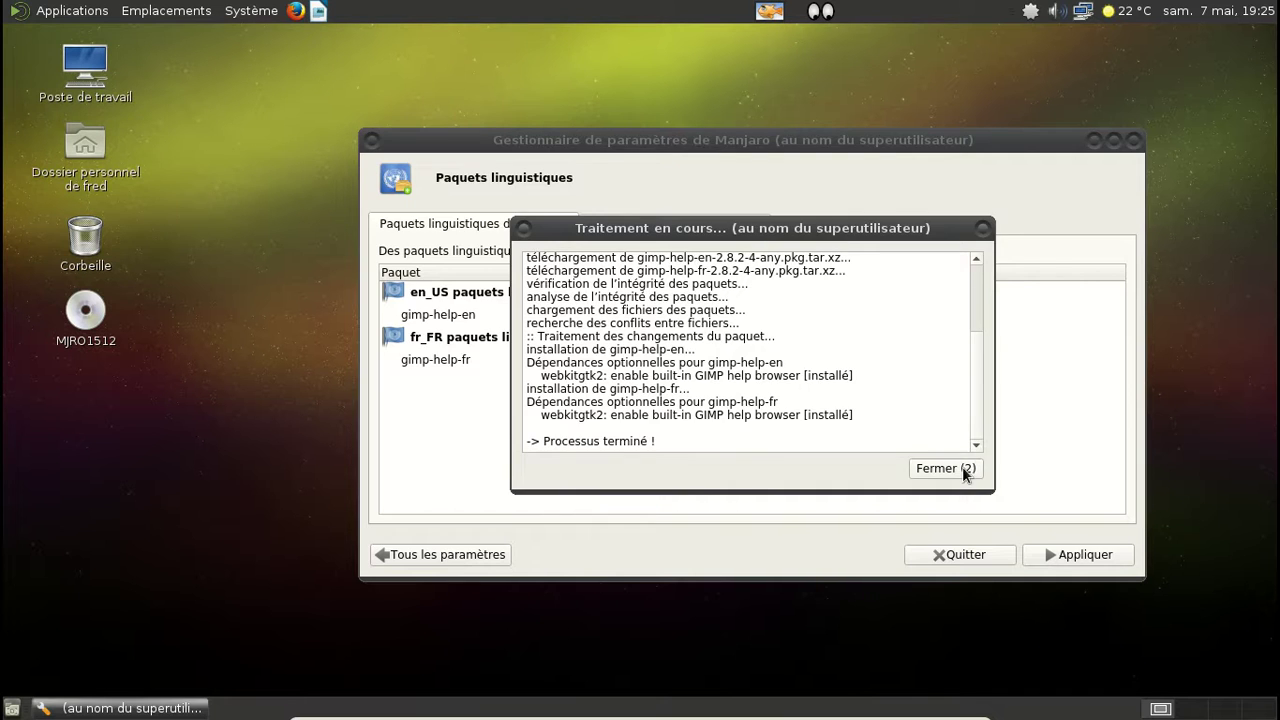
pyautogui.click(962, 468)
pyautogui.click(1133, 140)
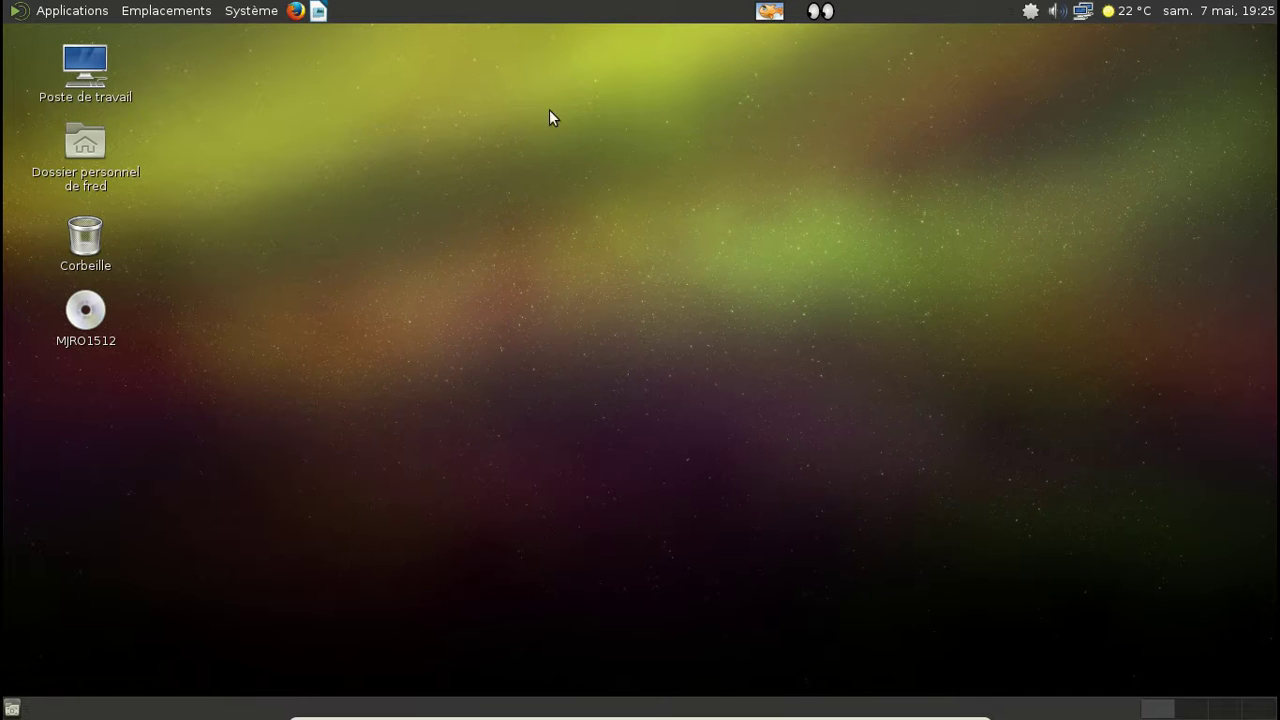
# Step: Launch the Pamac package manager from the tray's software shortcuts
pyautogui.click(104, 11)
pyautogui.moveTo(97, 45)
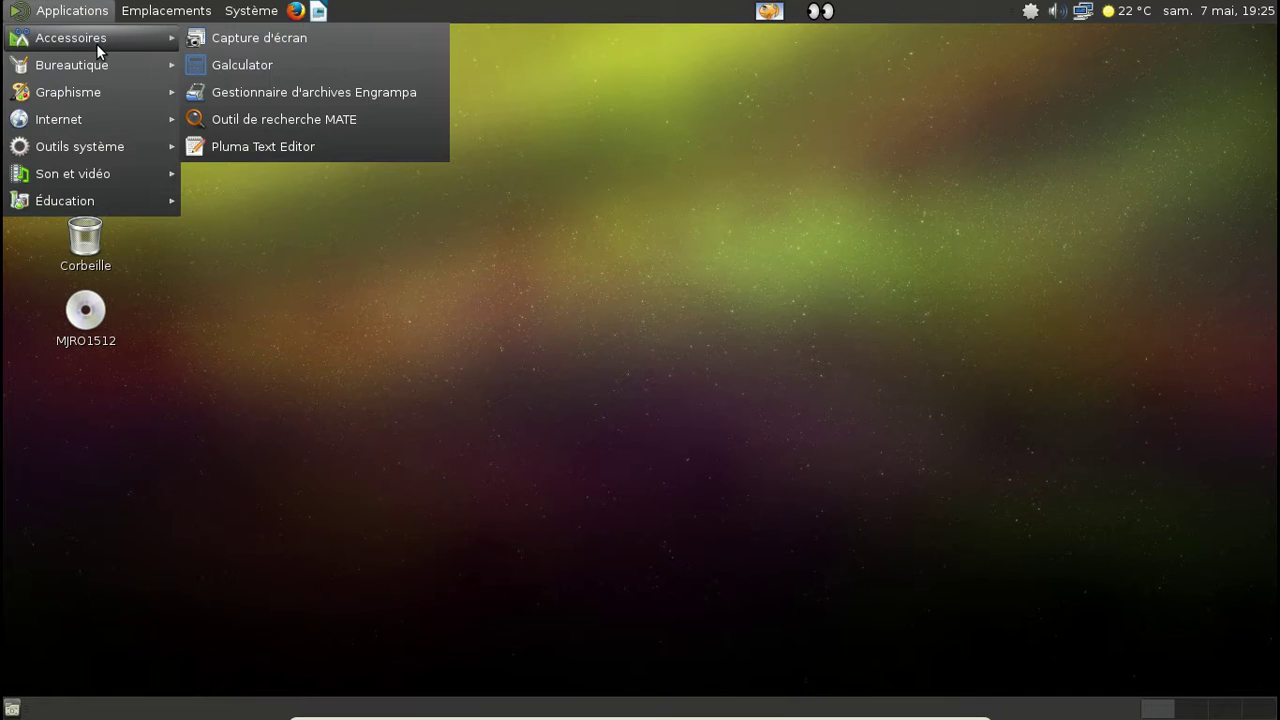
pyautogui.click(472, 74)
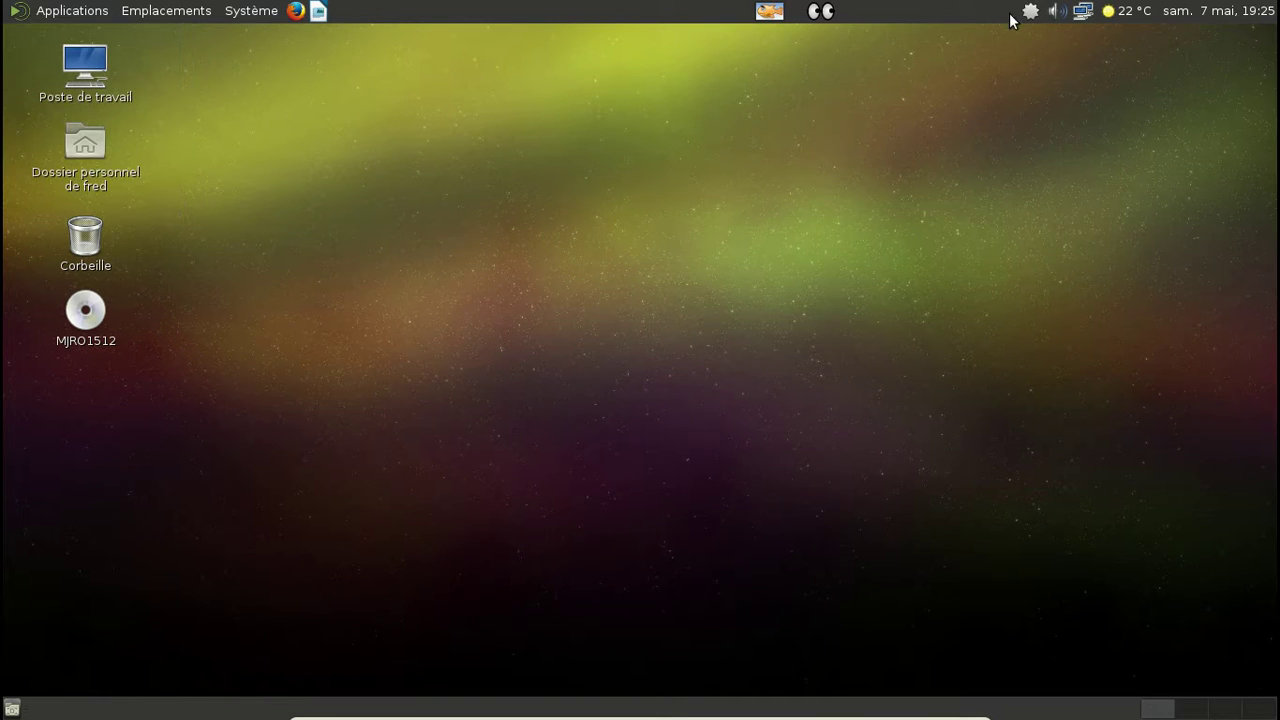
pyautogui.click(1030, 12)
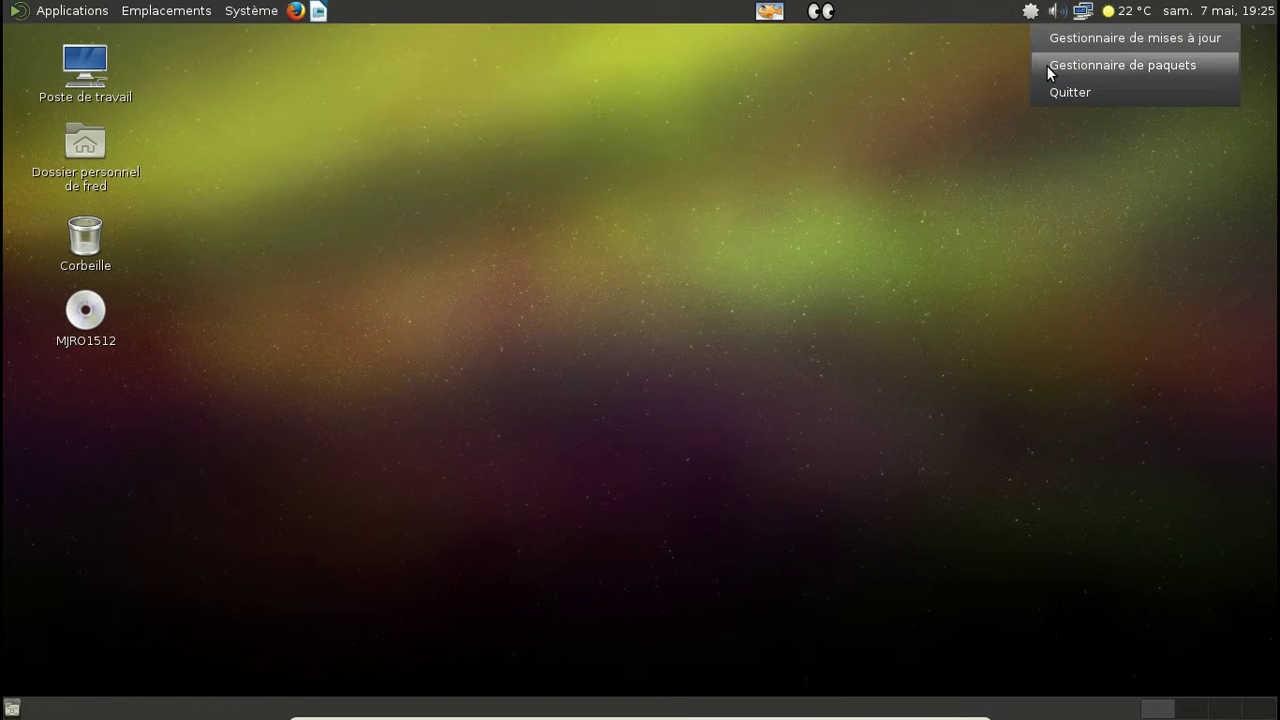
pyautogui.click(1046, 65)
# Step: Search for 'fortune' and mark fortune-mod for installation
pyautogui.write('fortunes')
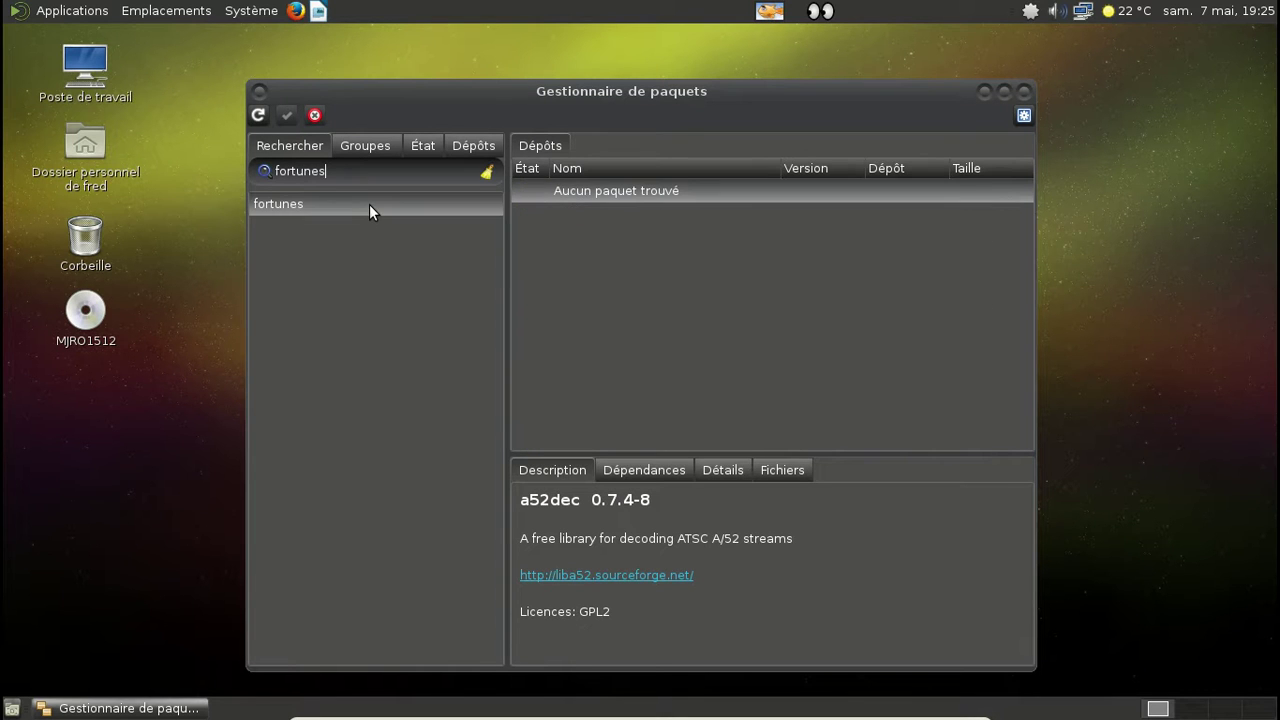
pyautogui.press('BackSpace')
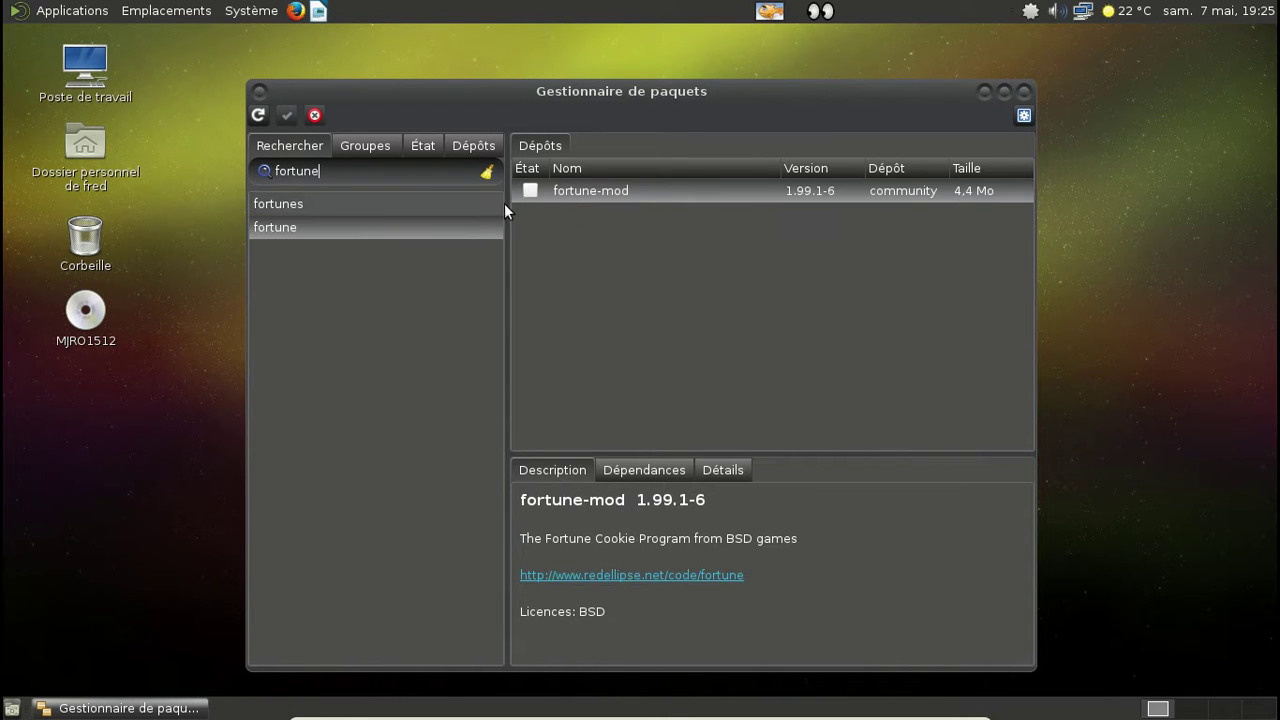
pyautogui.rightClick(525, 190)
pyautogui.click(579, 222)
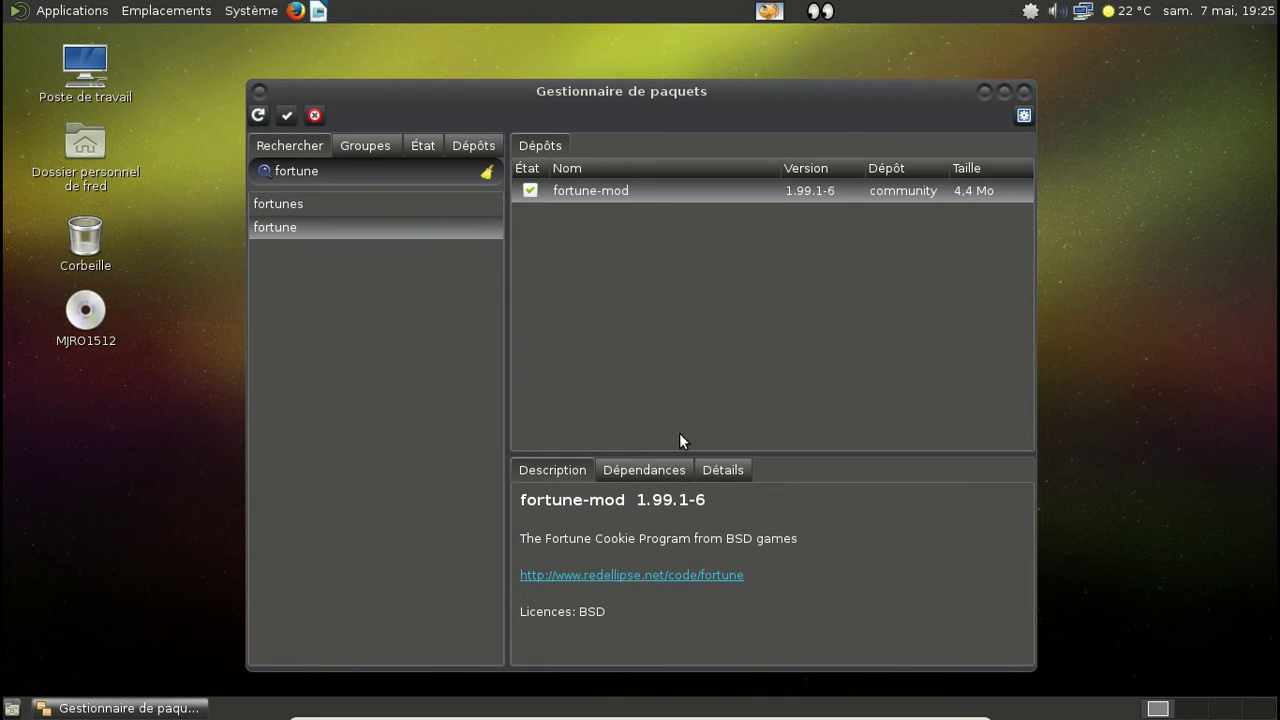
# Step: Apply the fortune-mod 1.99.1-6 install with the admin password, then close Pamac
pyautogui.click(287, 115)
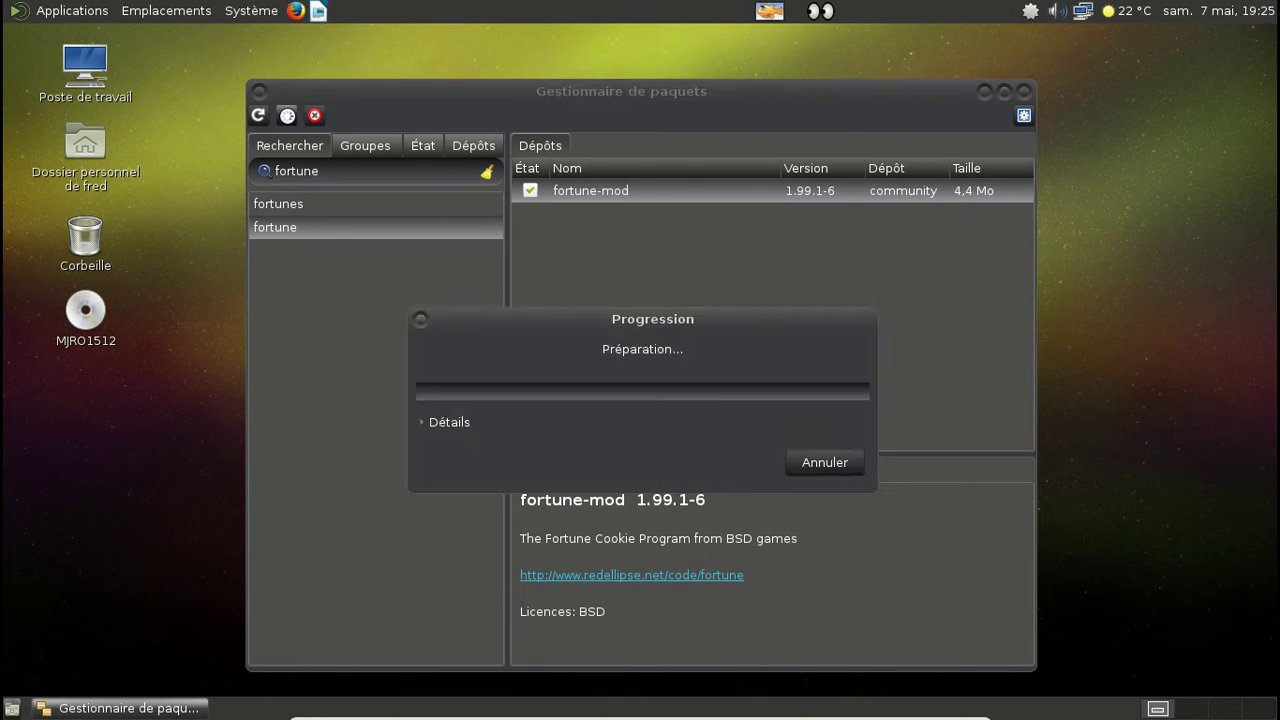
pyautogui.click(754, 567)
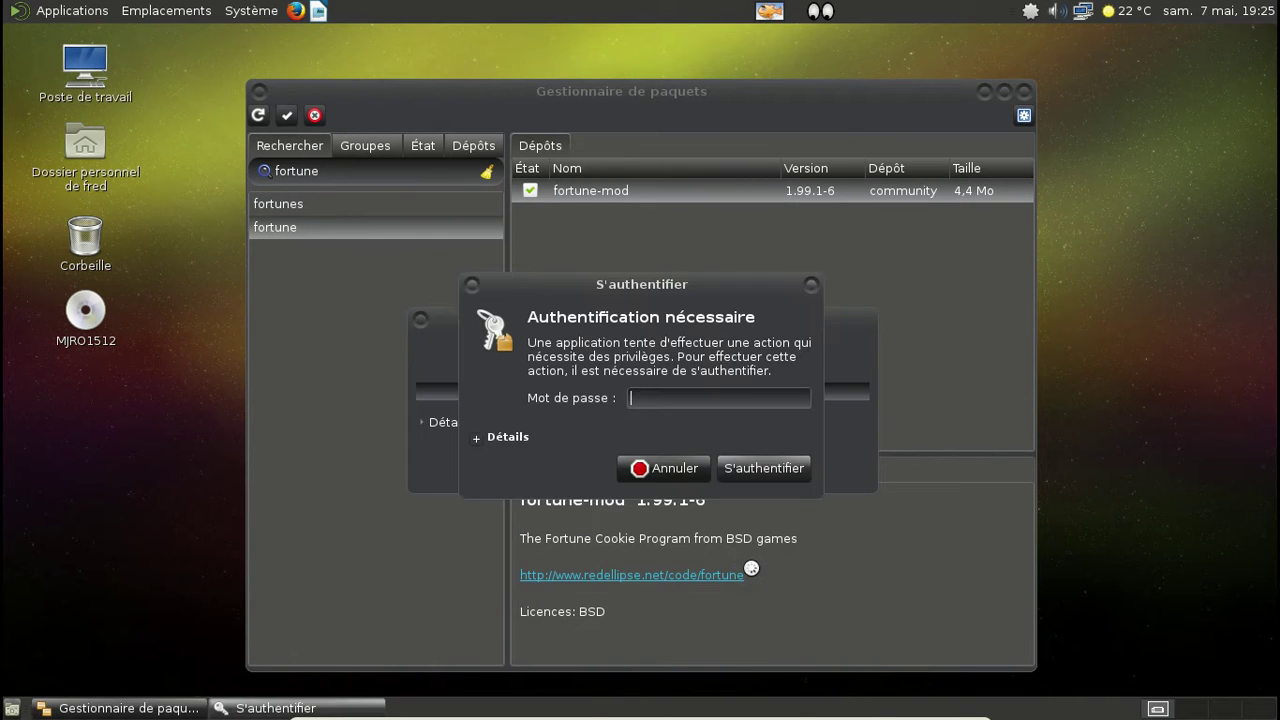
pyautogui.write('********')
pyautogui.press('Return')
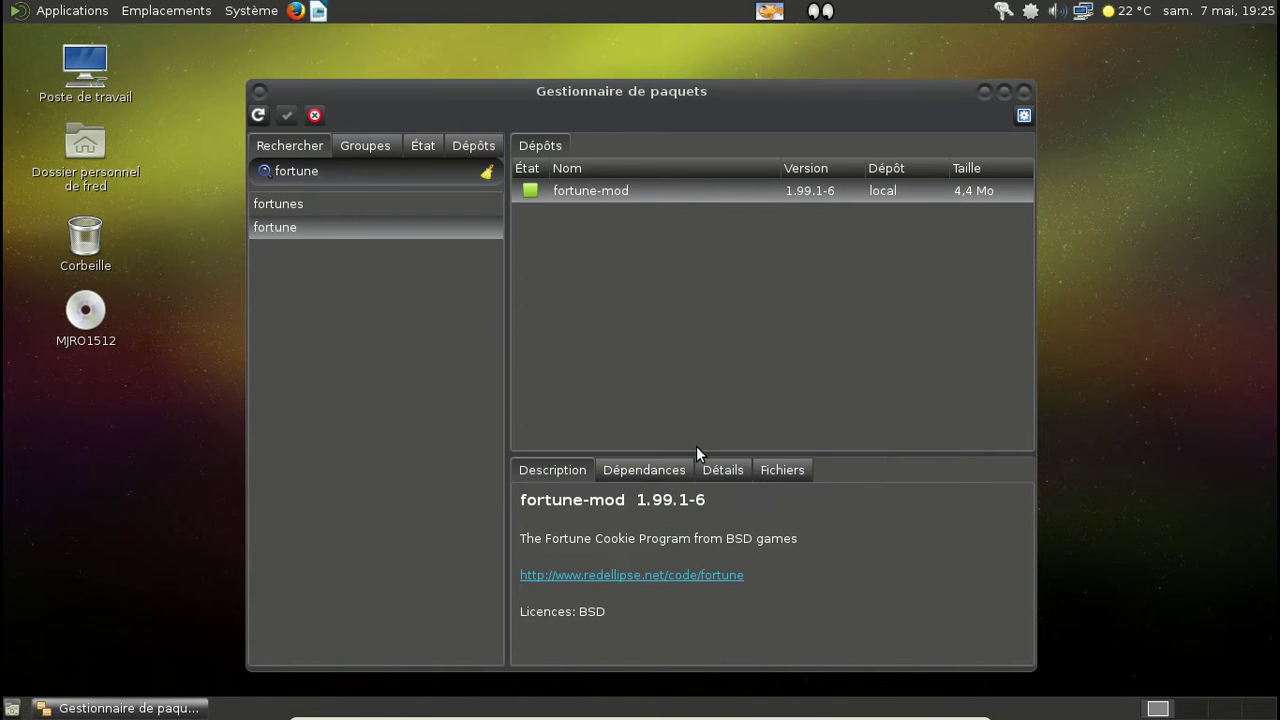
pyautogui.click(347, 171)
pyautogui.click(1024, 91)
pyautogui.click(770, 13)
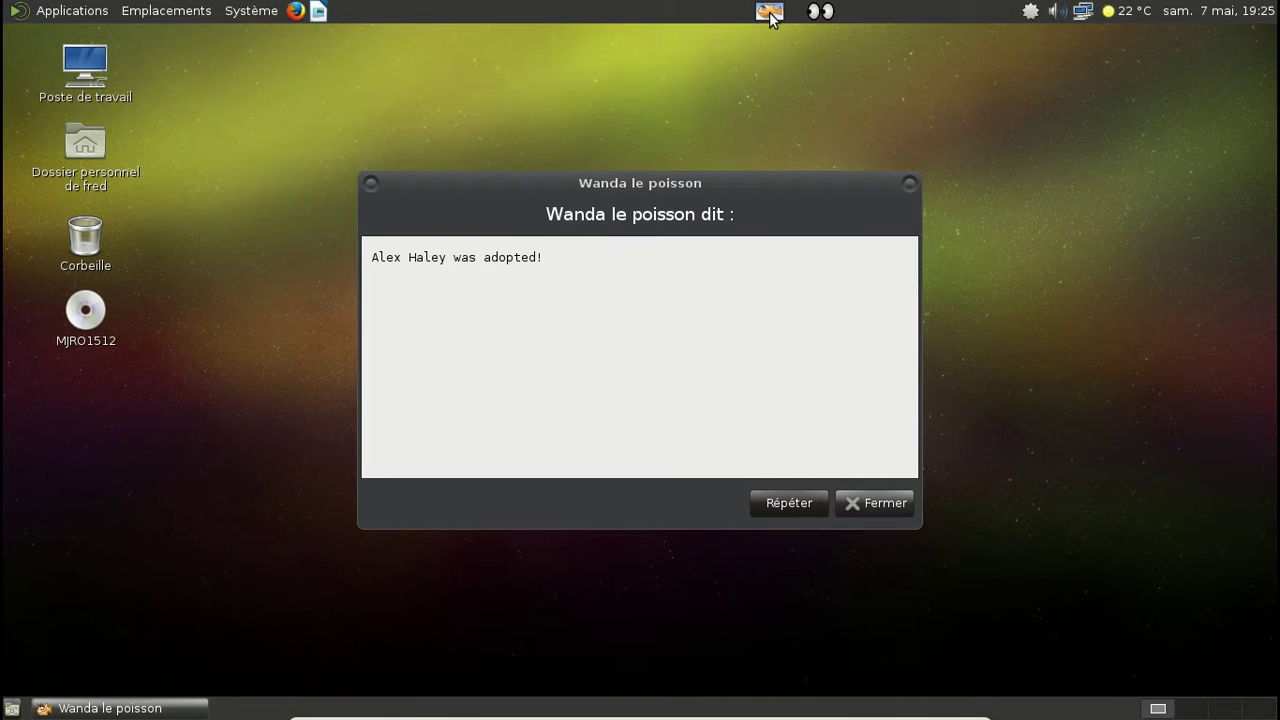
pyautogui.click(798, 504)
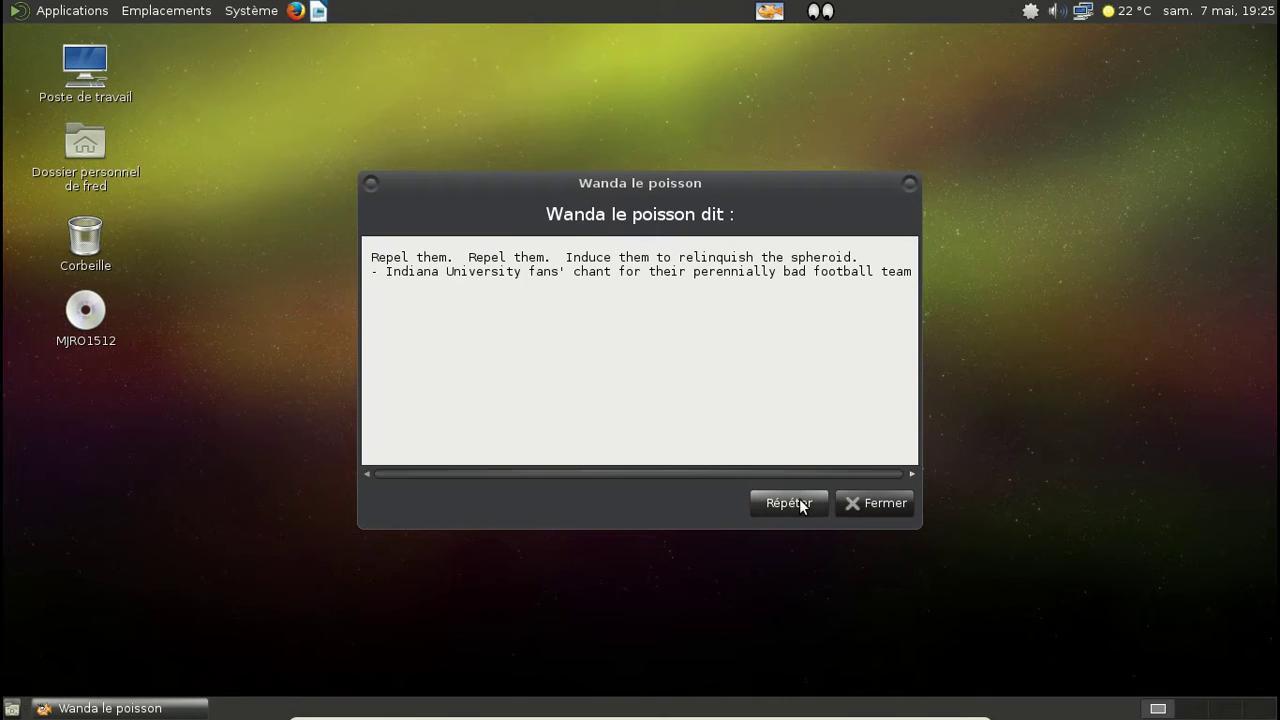
pyautogui.click(789, 503)
pyautogui.click(800, 505)
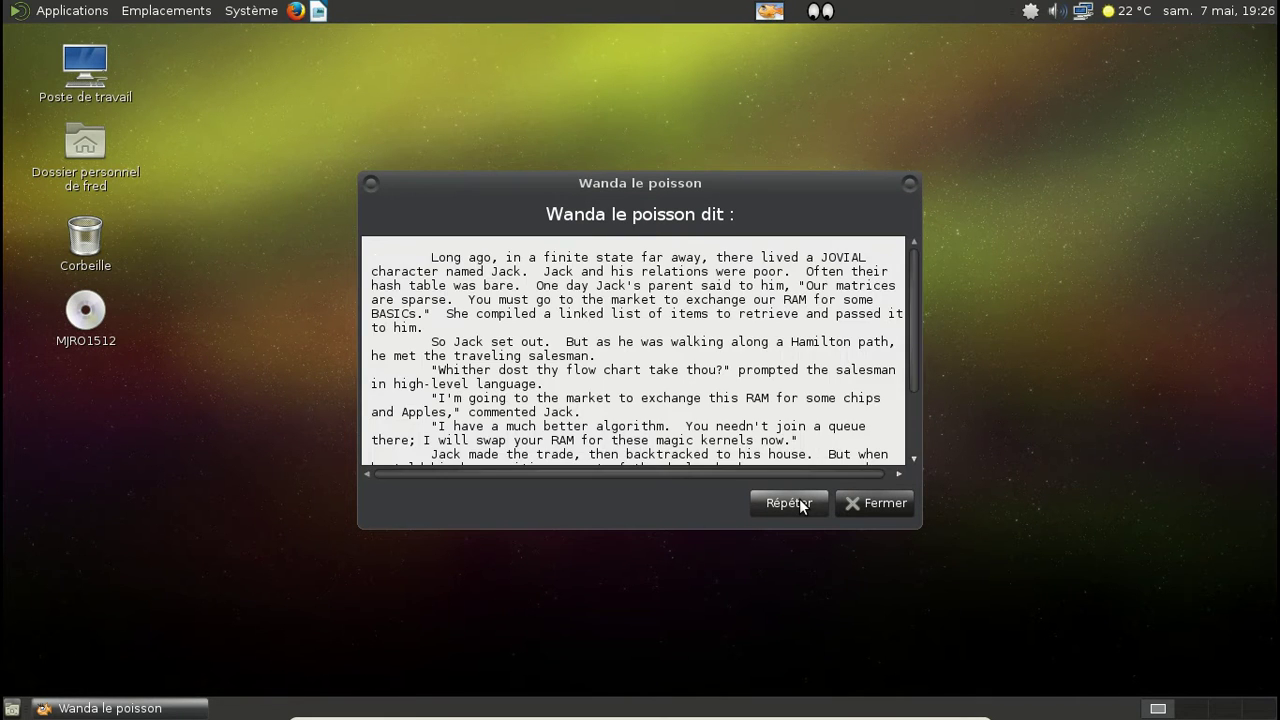
pyautogui.click(800, 505)
pyautogui.click(789, 503)
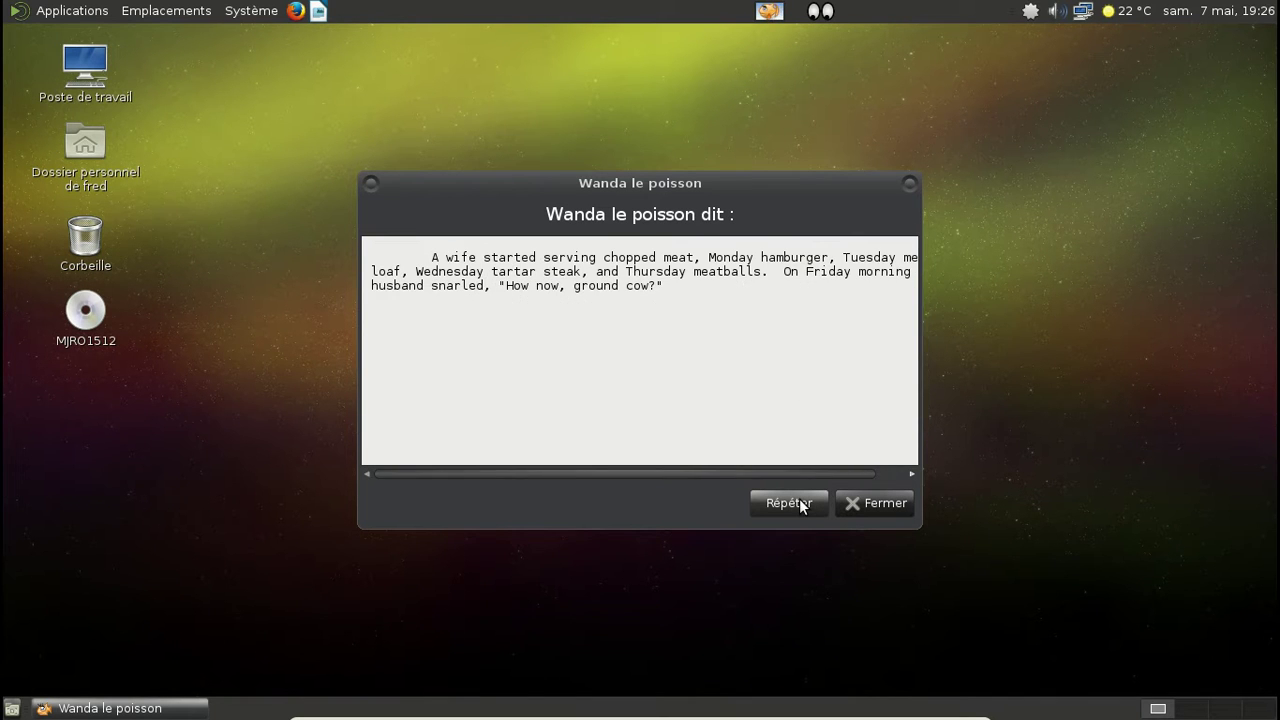
pyautogui.click(789, 503)
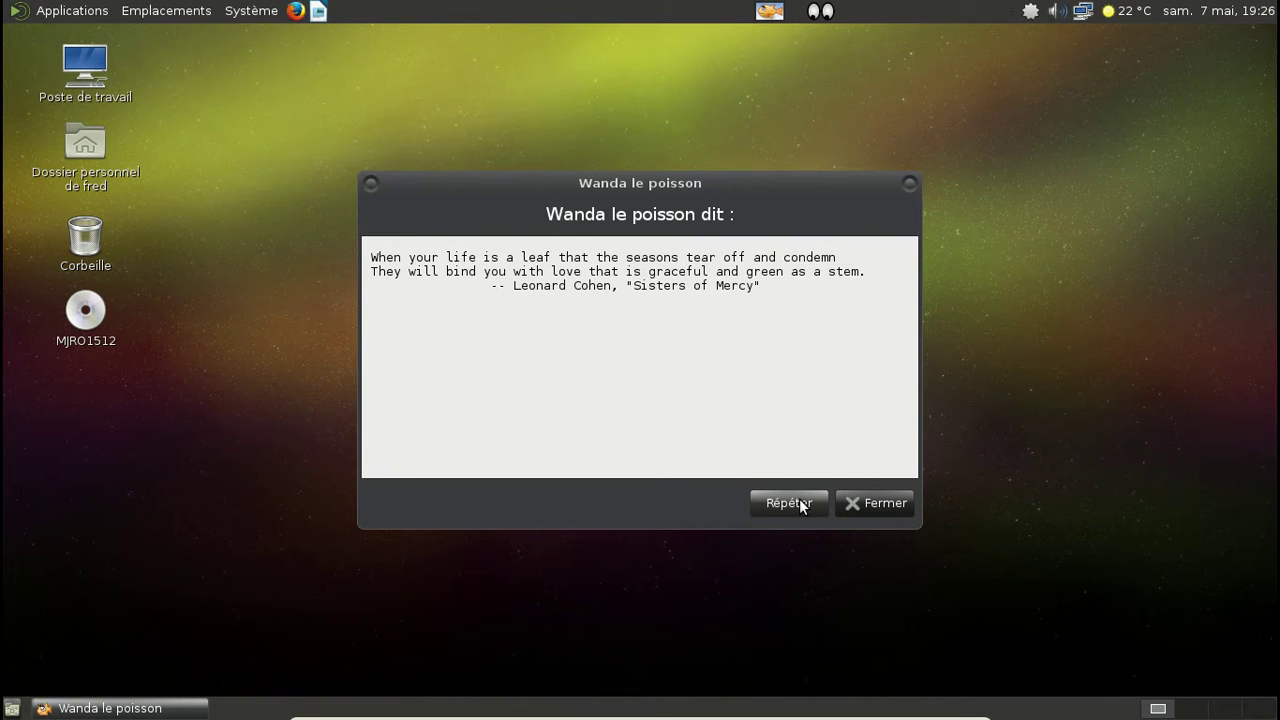
pyautogui.click(789, 503)
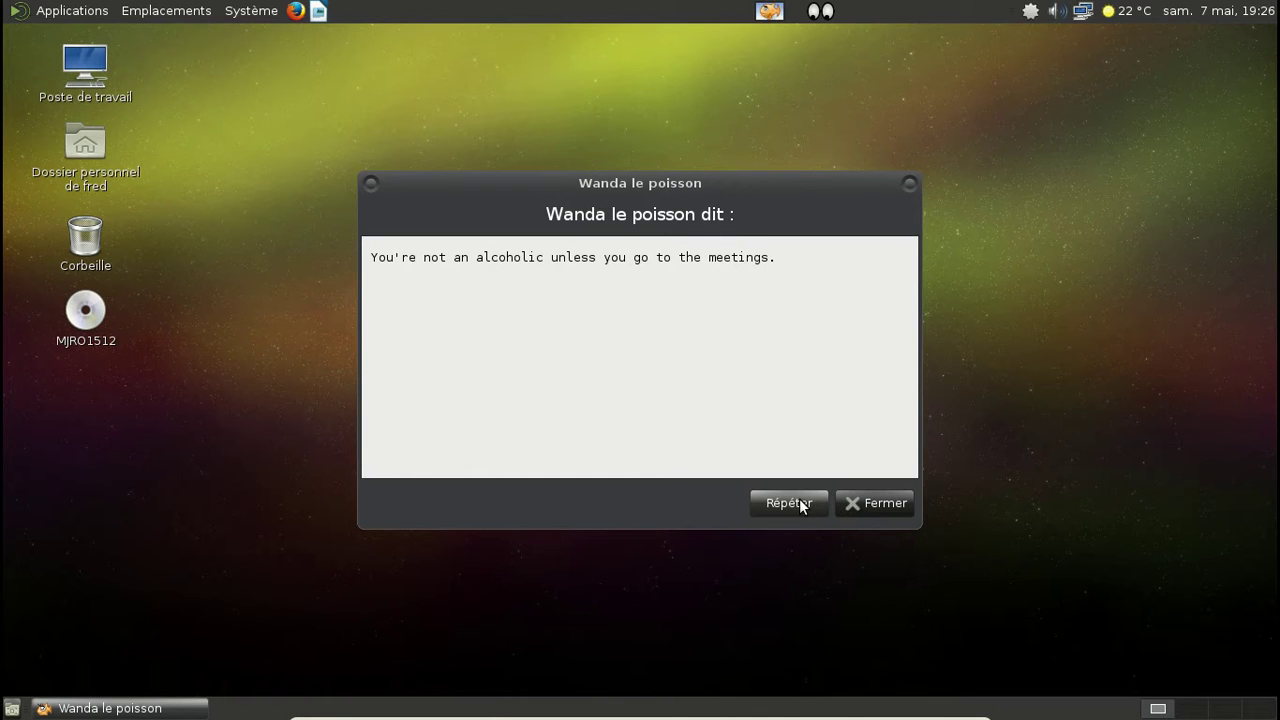
pyautogui.click(789, 503)
pyautogui.click(789, 503)
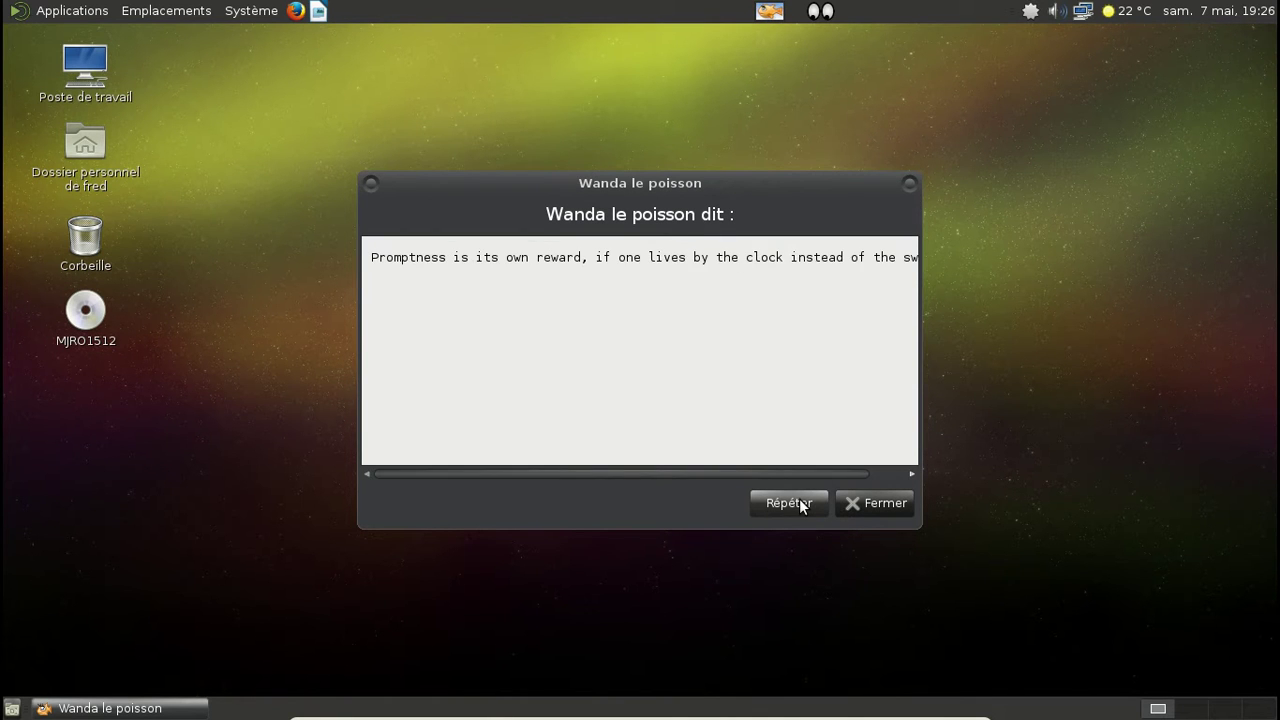
pyautogui.click(789, 503)
pyautogui.click(800, 505)
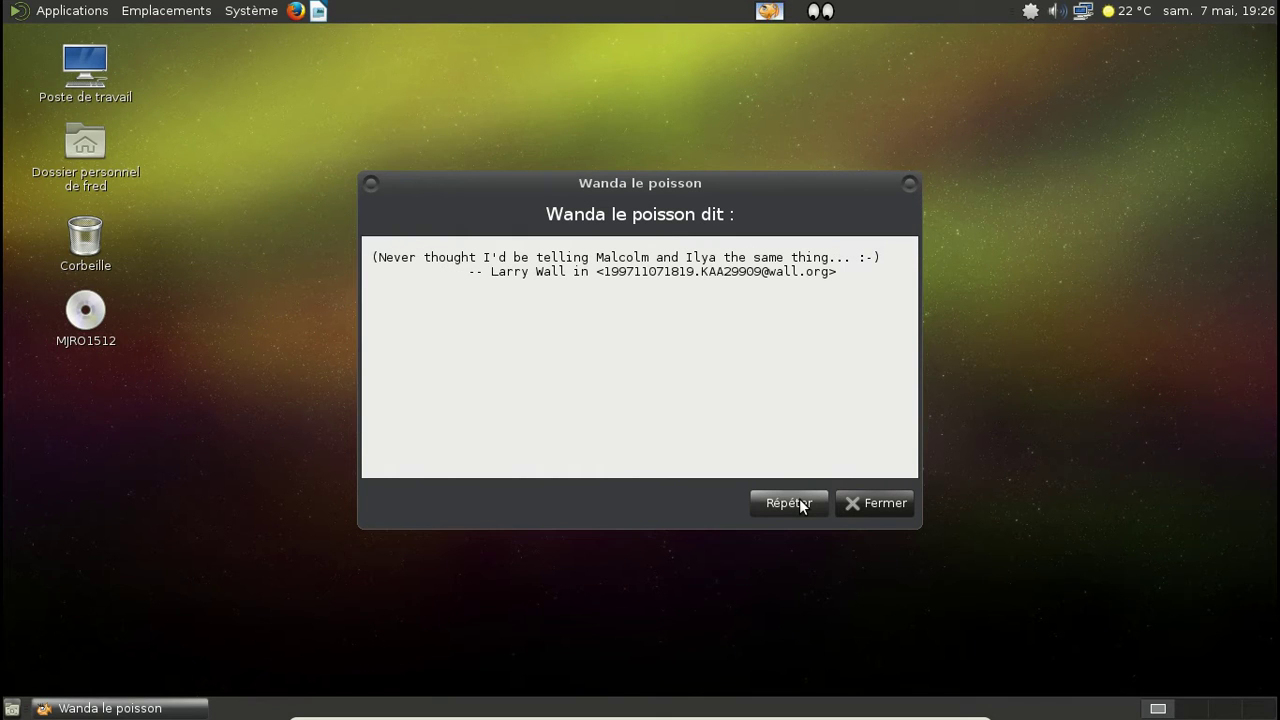
pyautogui.click(870, 504)
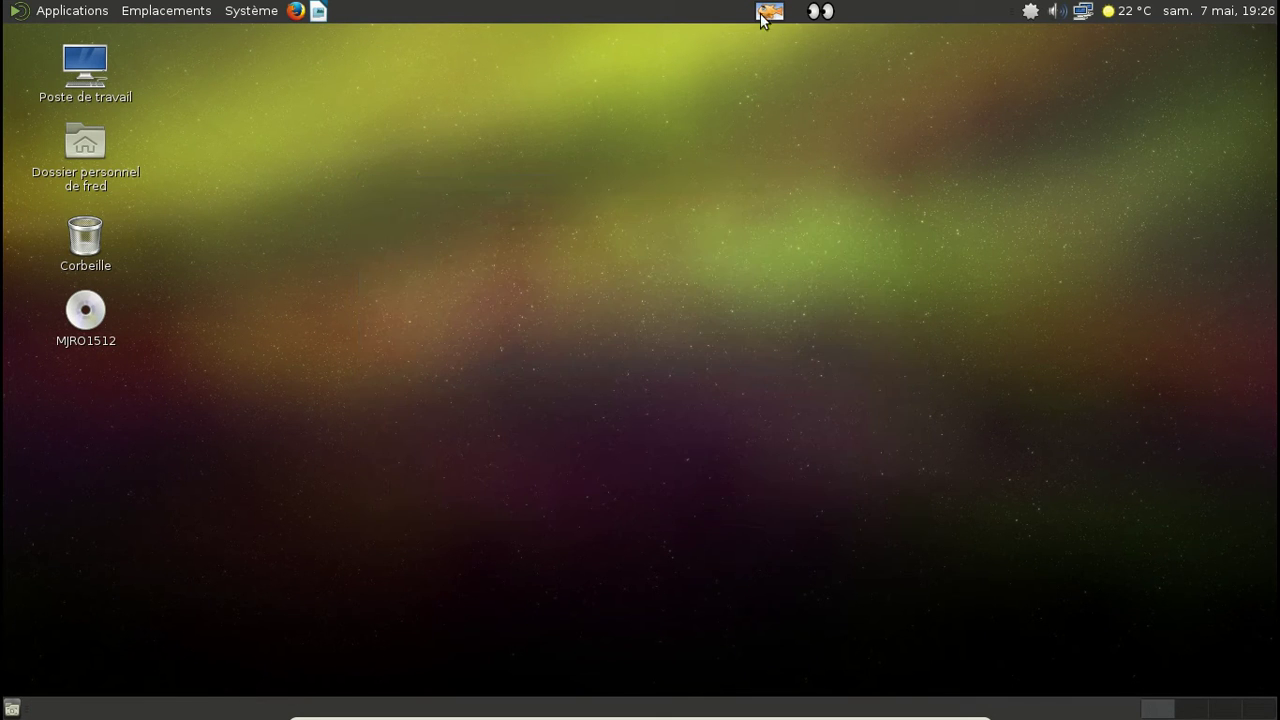
# Step: Shut down the computer via Système > Éteindre… and confirm Éteindre
pyautogui.click(262, 12)
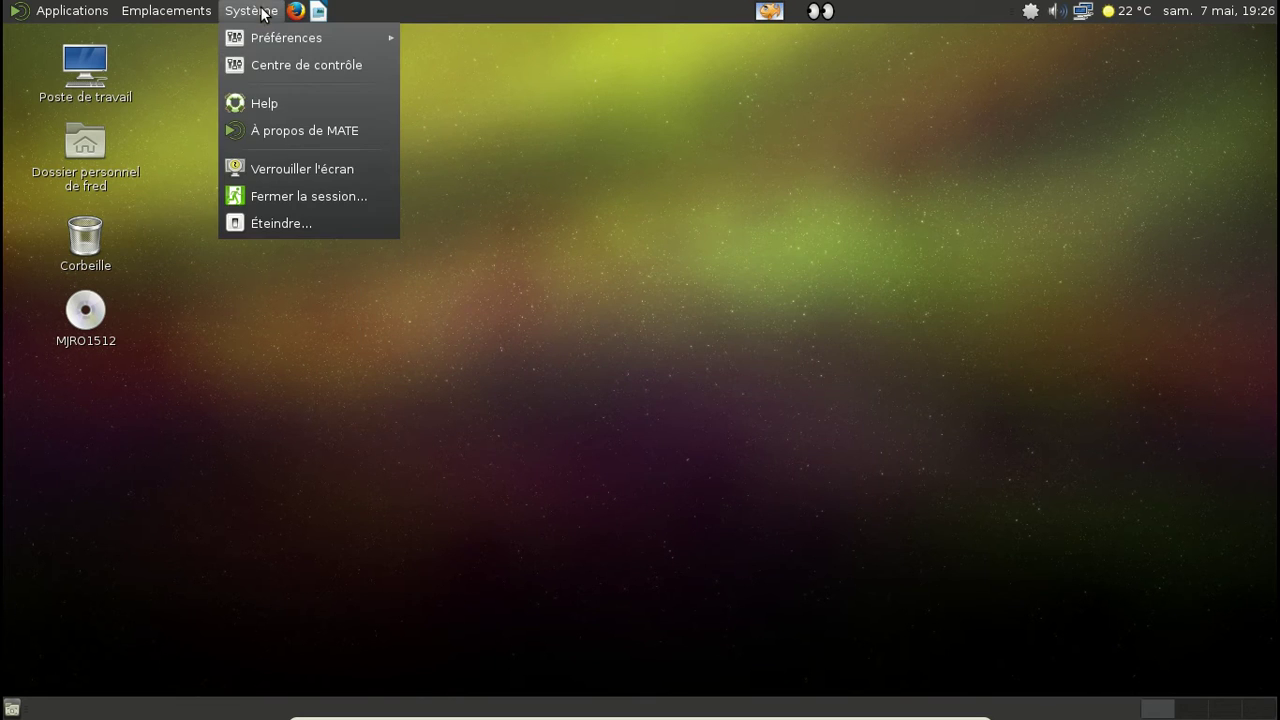
pyautogui.click(265, 223)
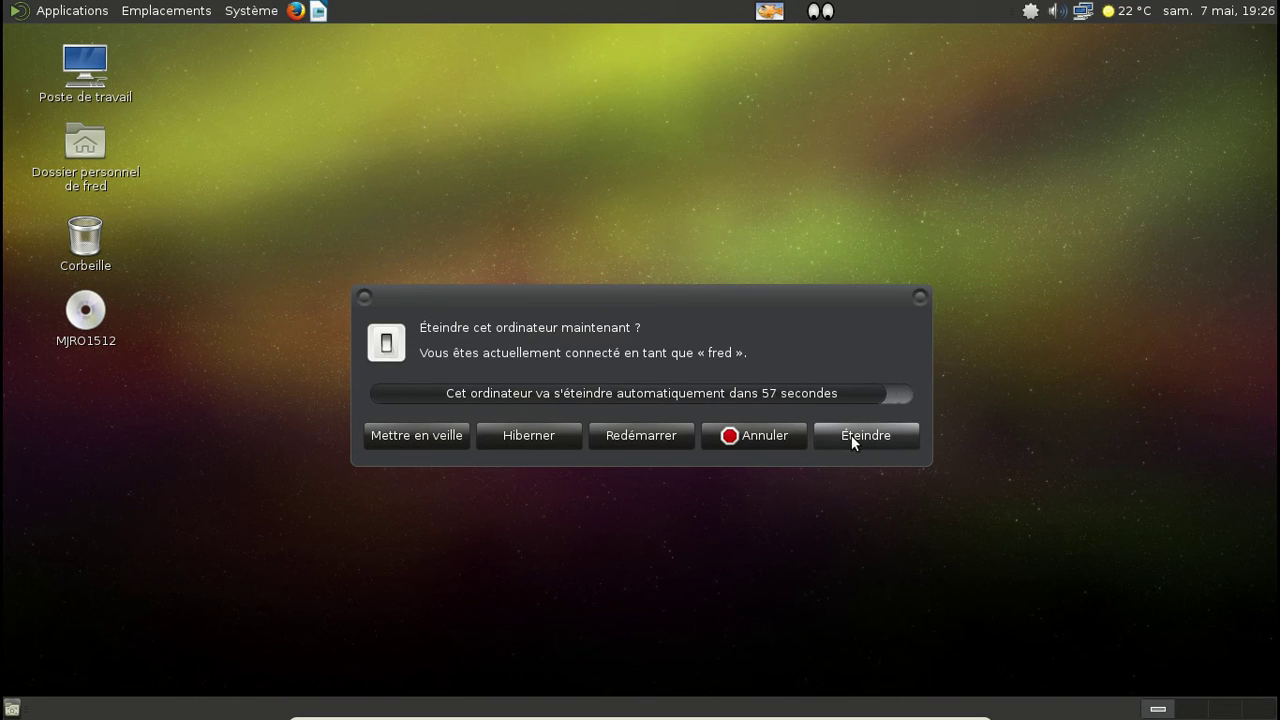
pyautogui.click(853, 437)
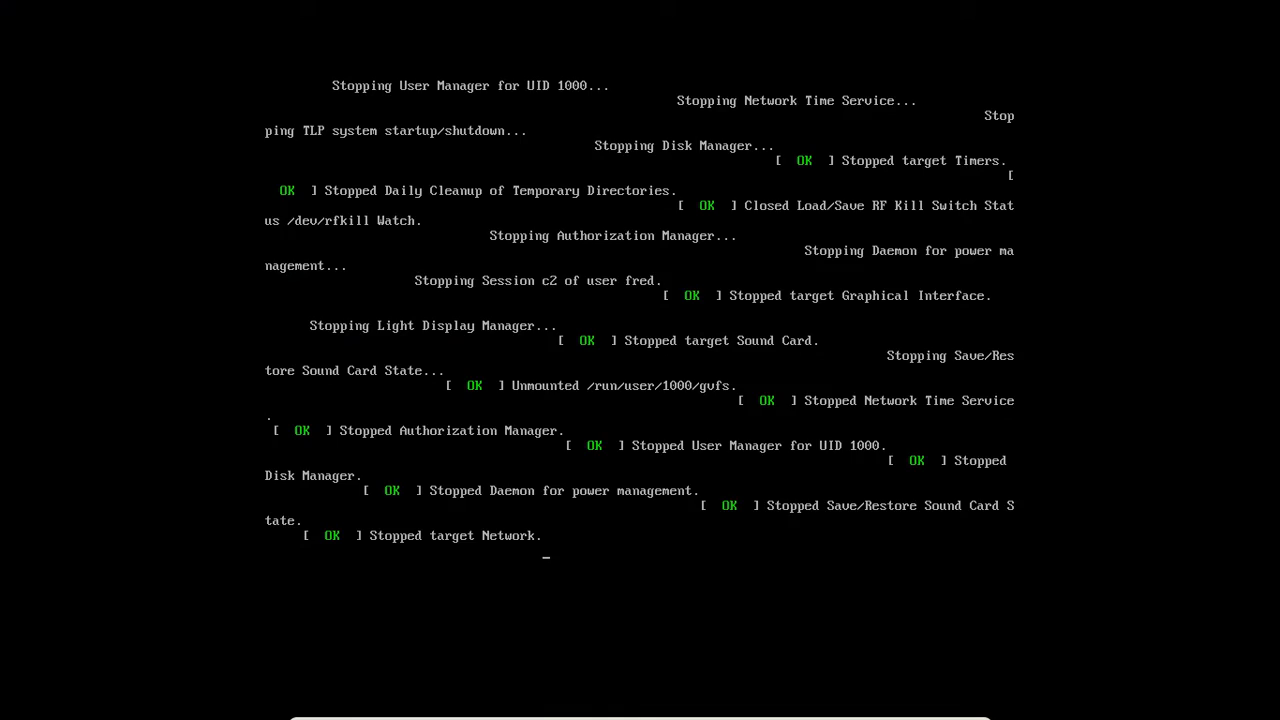